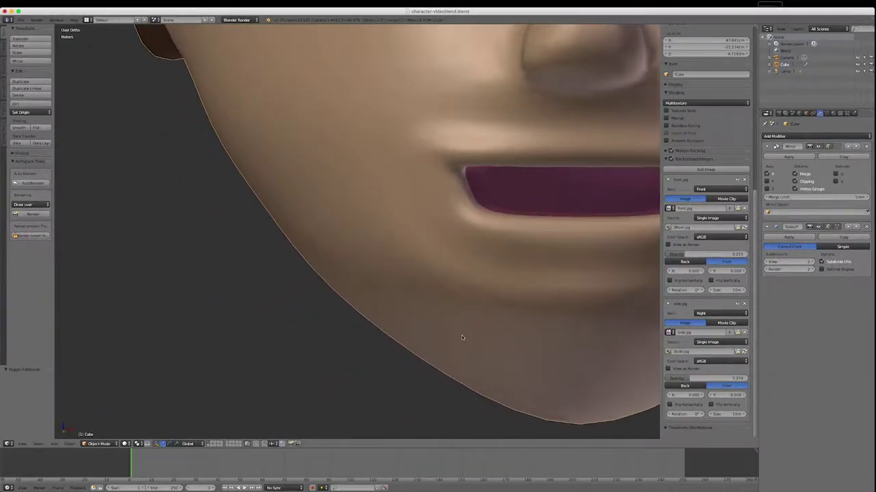
# Enter Edit Mode on the head and select the row of lower gum faces inside the mouth
pyautogui.moveTo(462, 336); pyautogui.dragTo(454, 339, button='middle')
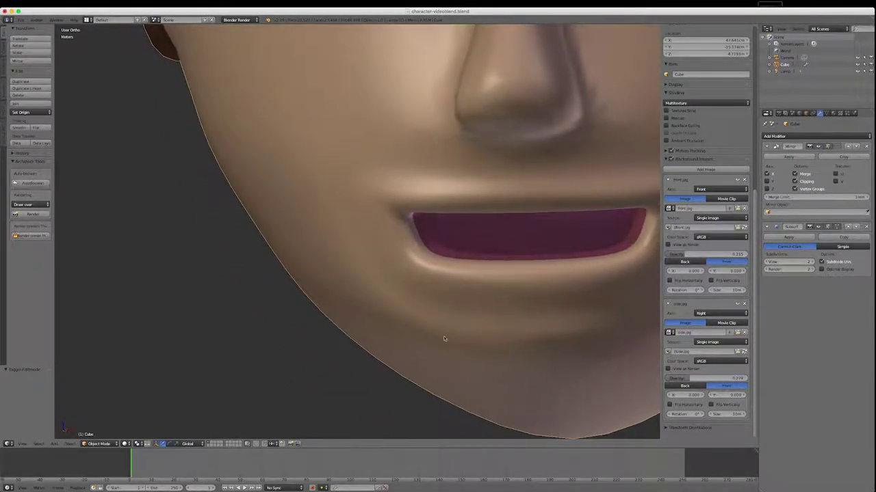
pyautogui.scroll(-4, 308, 154)
pyautogui.scroll(-4, 299, 427)
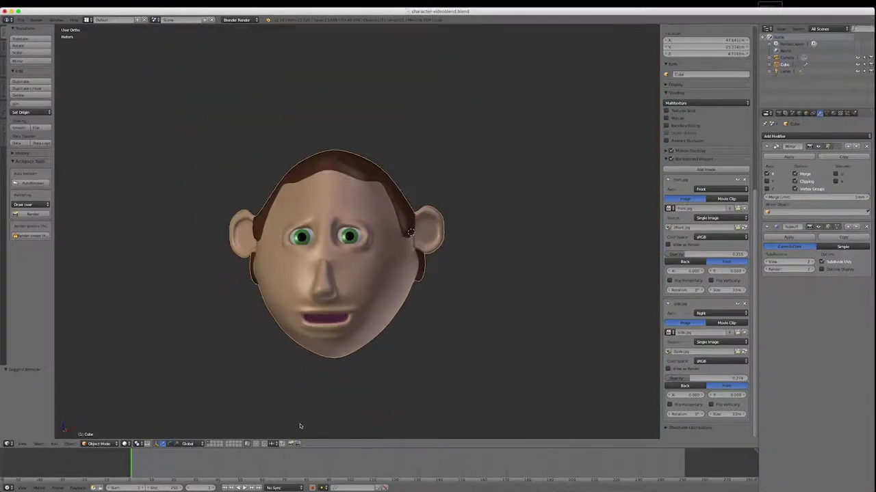
pyautogui.scroll(5, 324, 302)
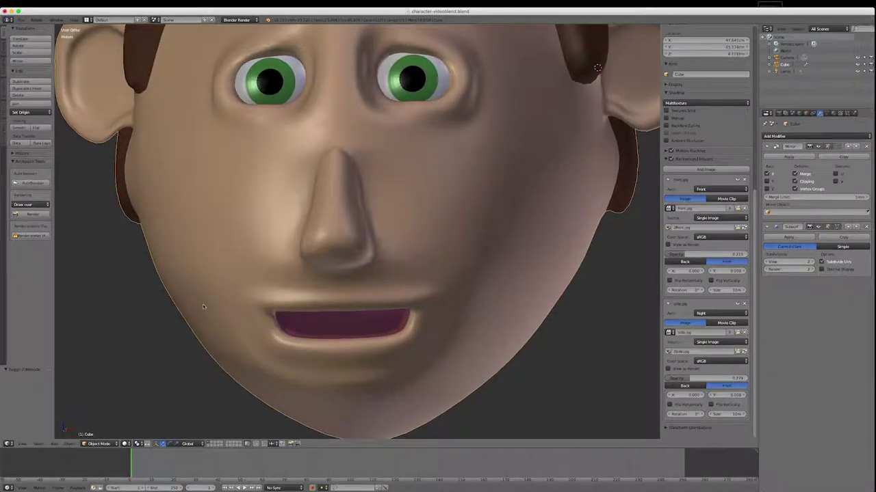
pyautogui.press('Tab')
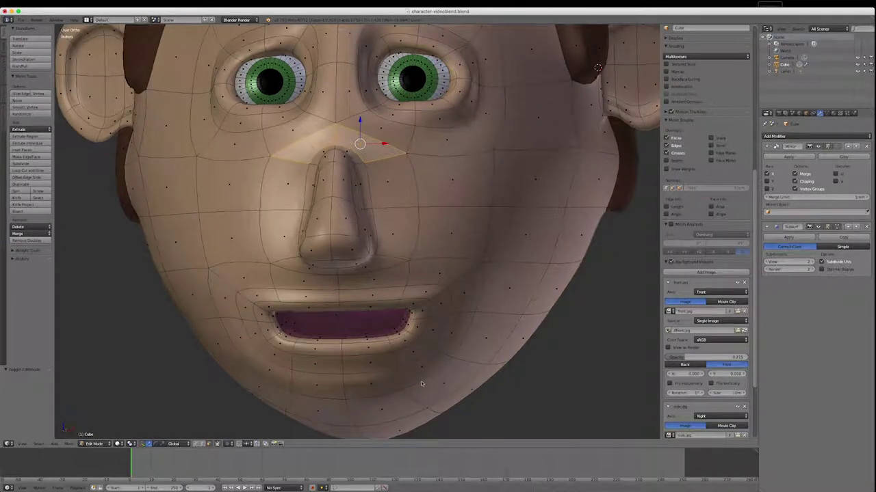
pyautogui.scroll(-2, 312, 345)
pyautogui.scroll(6, 312, 345)
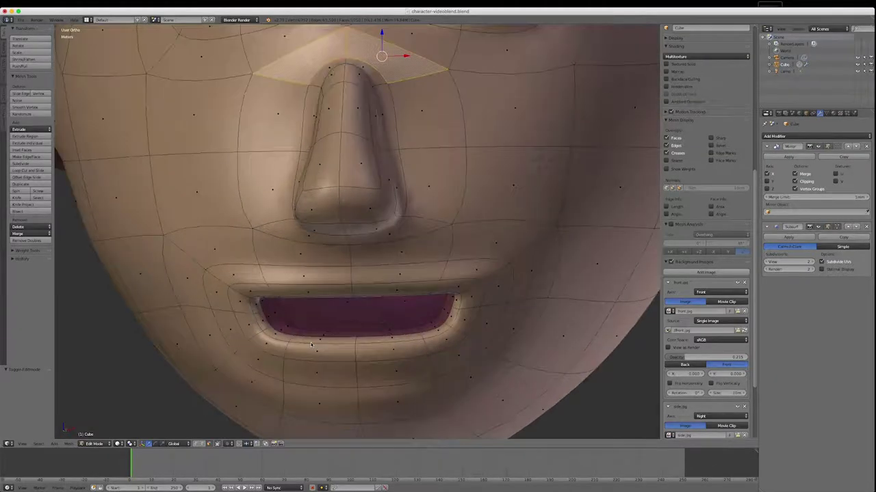
pyautogui.moveTo(373, 348); pyautogui.dragTo(374, 362, button='middle')
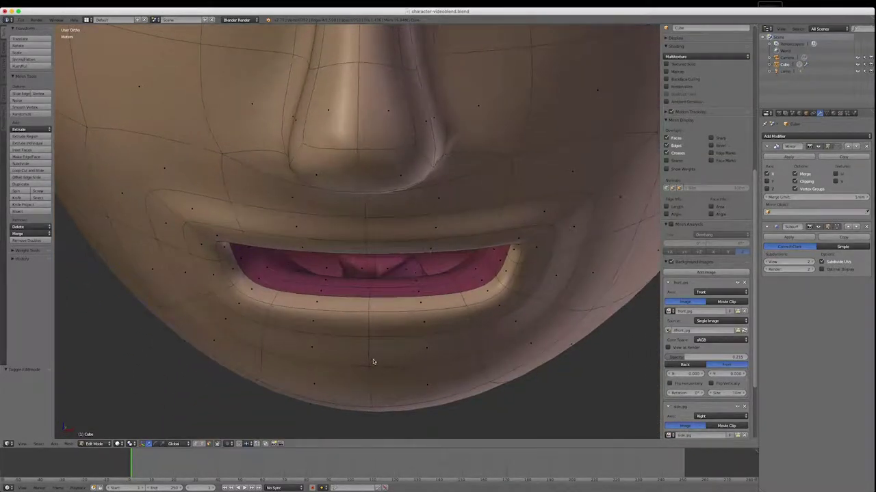
pyautogui.keyDown('alt'); pyautogui.rightClick(323, 282); pyautogui.keyUp('alt')
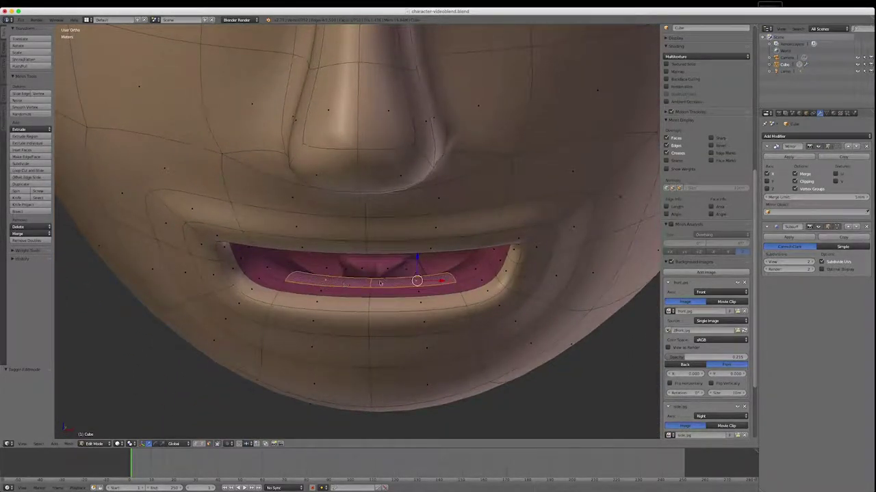
pyautogui.keyDown('shift'); pyautogui.rightClick(472, 277); pyautogui.keyUp('shift')
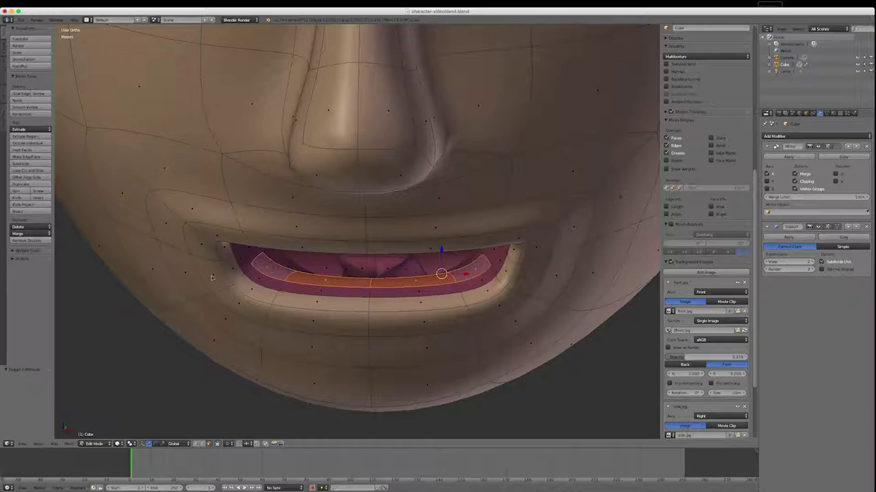
pyautogui.moveTo(413, 341)
pyautogui.mouseDown(button='middle')
pyautogui.moveTo(427, 318)
pyautogui.moveTo(421, 338)
pyautogui.mouseUp(button='middle')
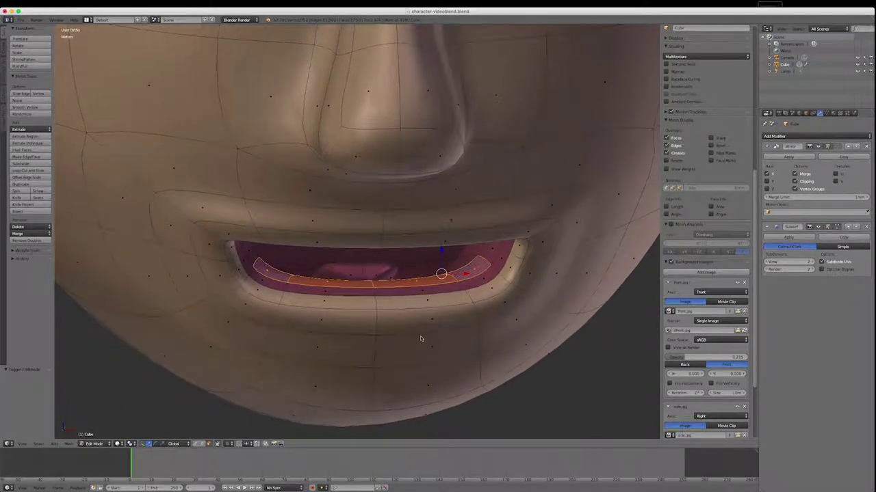
# In edge selection mode, move the edge dividing the lower gum faces along X toward the middle of the mouth
pyautogui.click(202, 444)
pyautogui.press('a')
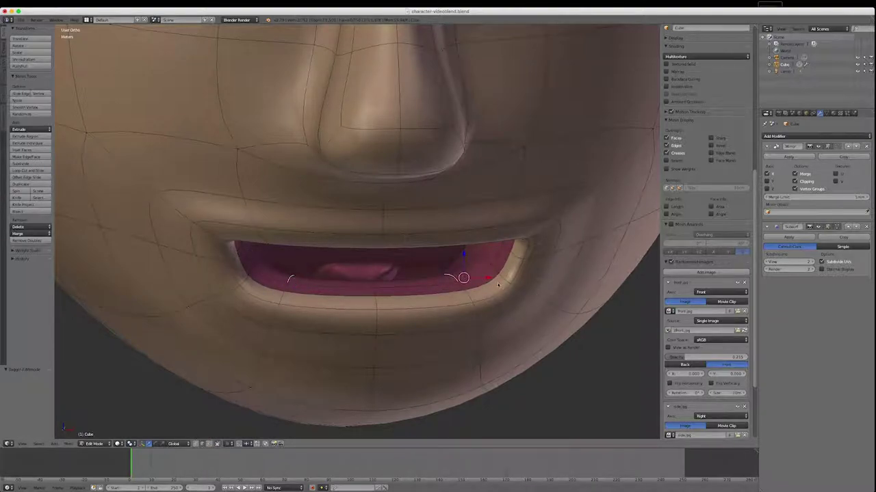
pyautogui.press('s')
pyautogui.press('x')
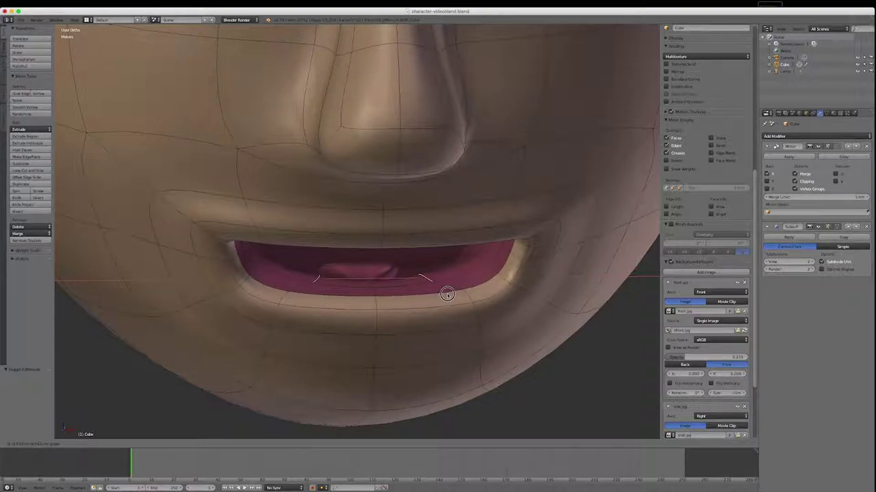
pyautogui.click(456, 293)
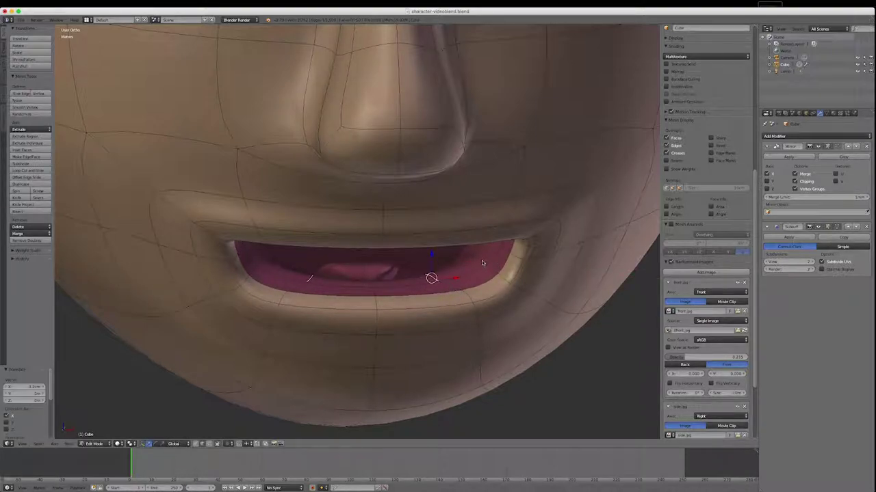
# Move the outer end edge of the lower gum row down along Z
pyautogui.press('g')
pyautogui.press('z')
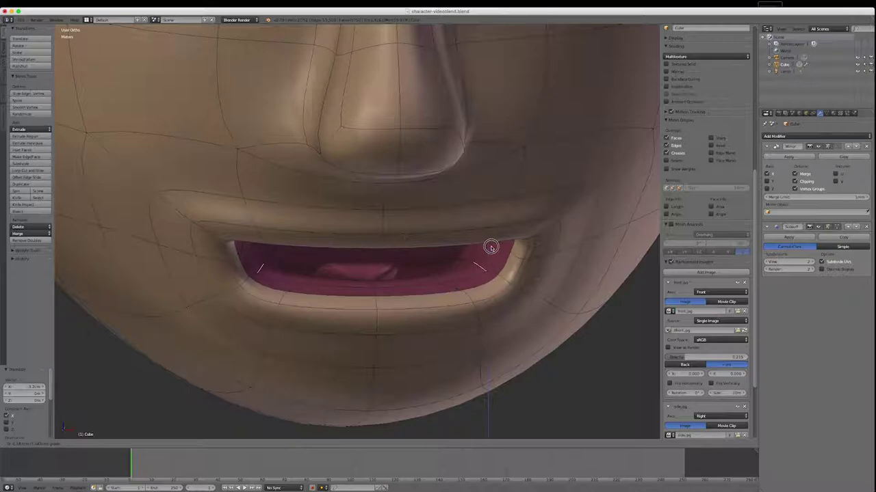
pyautogui.click(491, 265)
# Move the dividing edge of the upper gum faces along X toward the middle of the mouth
pyautogui.moveTo(416, 321)
pyautogui.mouseDown(button='middle')
pyautogui.moveTo(375, 313)
pyautogui.moveTo(384, 327)
pyautogui.moveTo(416, 322)
pyautogui.moveTo(413, 309)
pyautogui.moveTo(390, 315)
pyautogui.moveTo(407, 309)
pyautogui.moveTo(414, 319)
pyautogui.moveTo(403, 329)
pyautogui.moveTo(394, 319)
pyautogui.moveTo(408, 309)
pyautogui.moveTo(414, 320)
pyautogui.moveTo(403, 322)
pyautogui.mouseUp(button='middle')
pyautogui.moveTo(504, 354); pyautogui.dragTo(434, 255, button='middle')
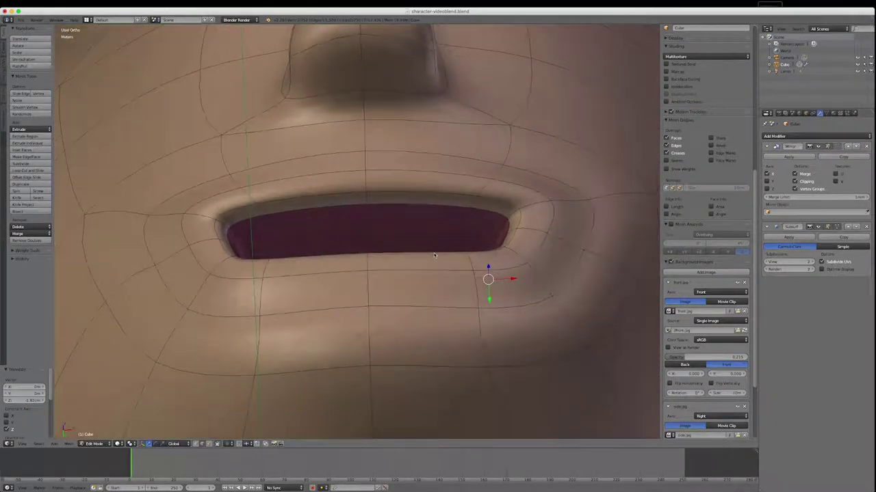
pyautogui.rightClick(469, 215)
pyautogui.moveTo(508, 211); pyautogui.dragTo(466, 204)
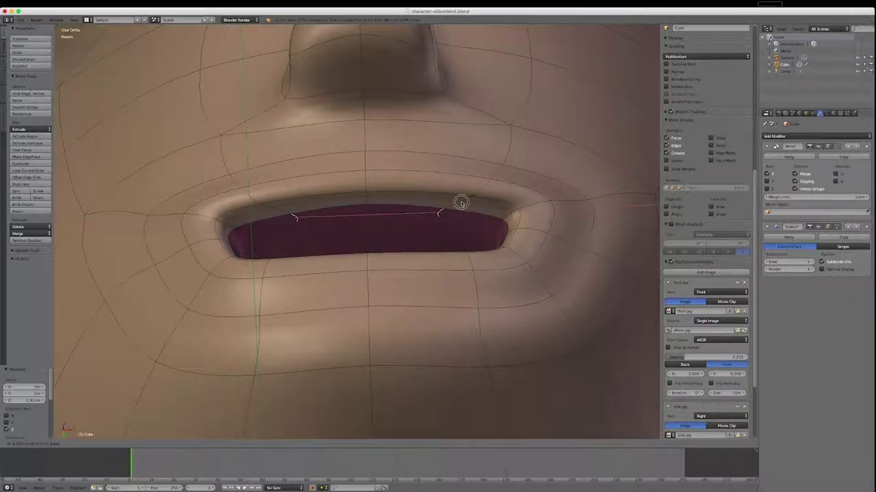
pyautogui.click(462, 201)
# Return to face selection and select the four lower gum faces where the teeth will grow
pyautogui.moveTo(496, 227); pyautogui.dragTo(422, 370, button='middle')
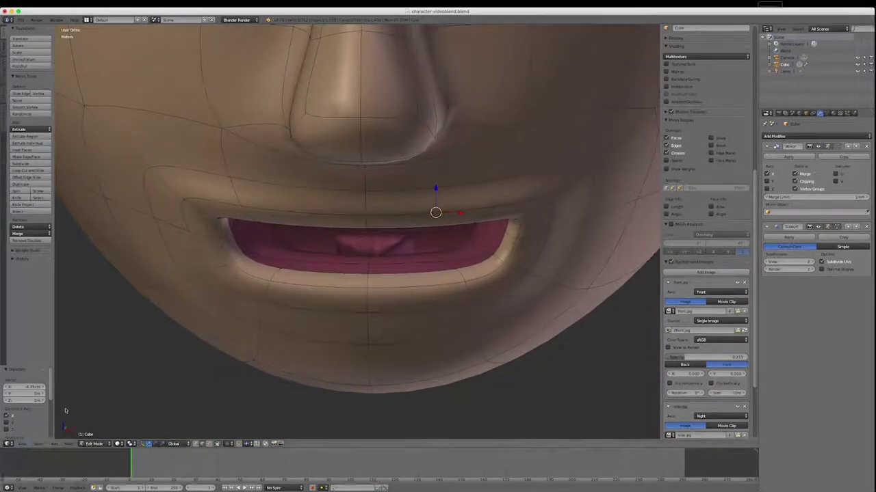
pyautogui.click(210, 444)
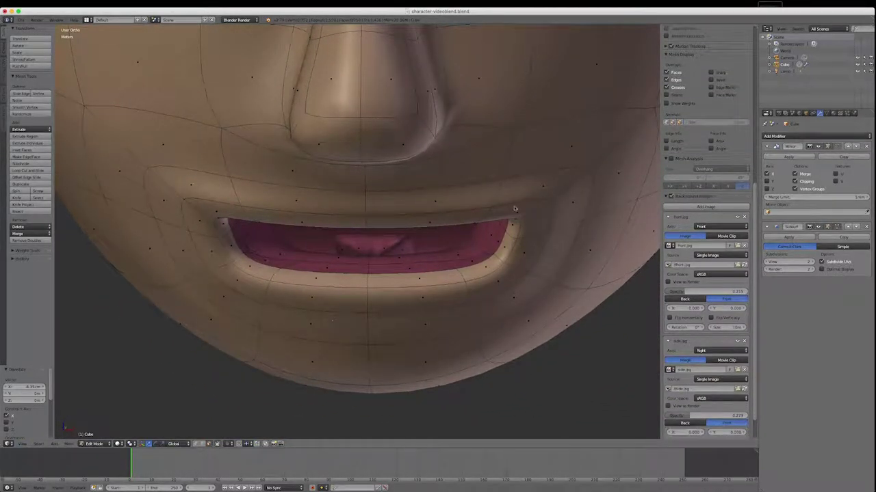
pyautogui.rightClick(453, 257)
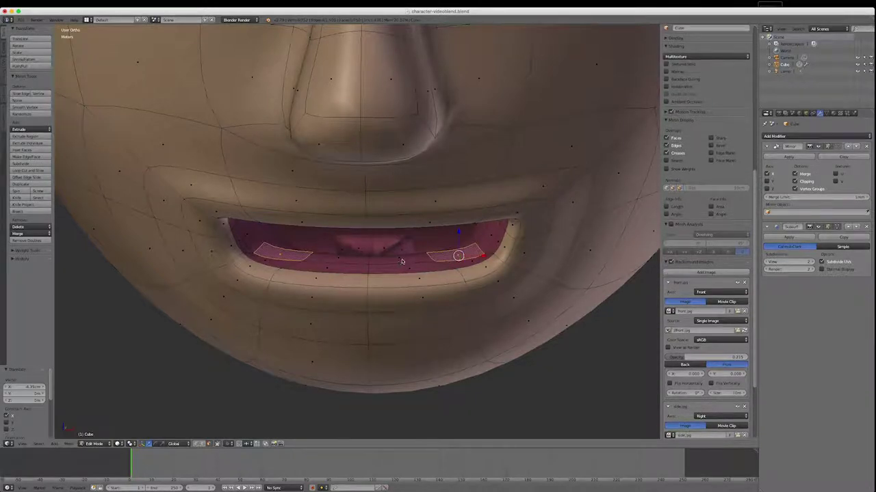
pyautogui.keyDown('alt'); pyautogui.click(461, 259); pyautogui.keyUp('alt')
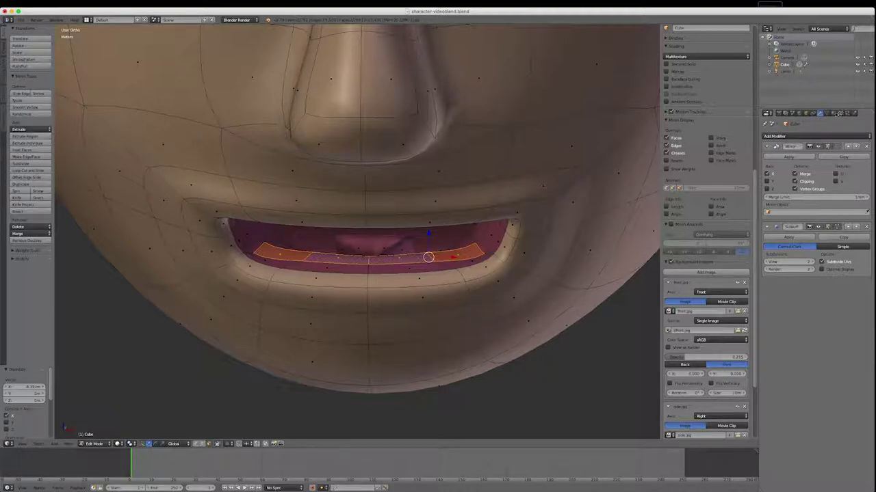
# Create a new material in an added slot and assign it to the selected lower gum faces
pyautogui.click(833, 113)
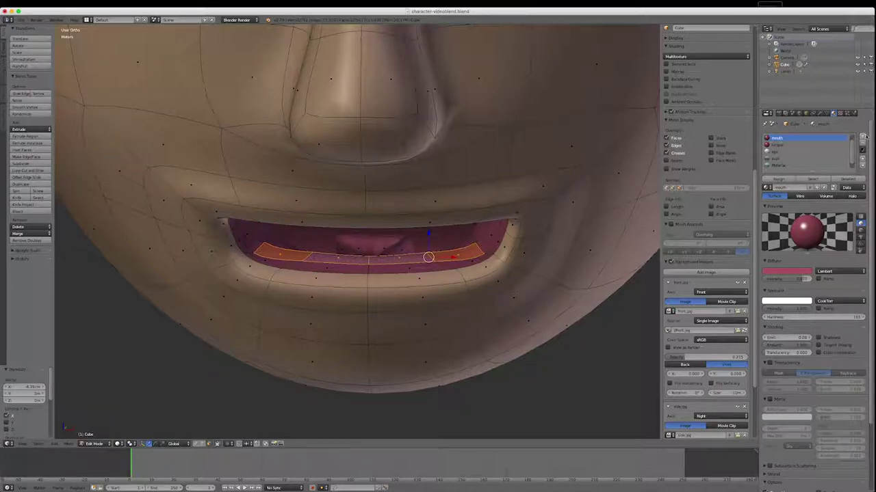
pyautogui.click(862, 138)
pyautogui.click(787, 188)
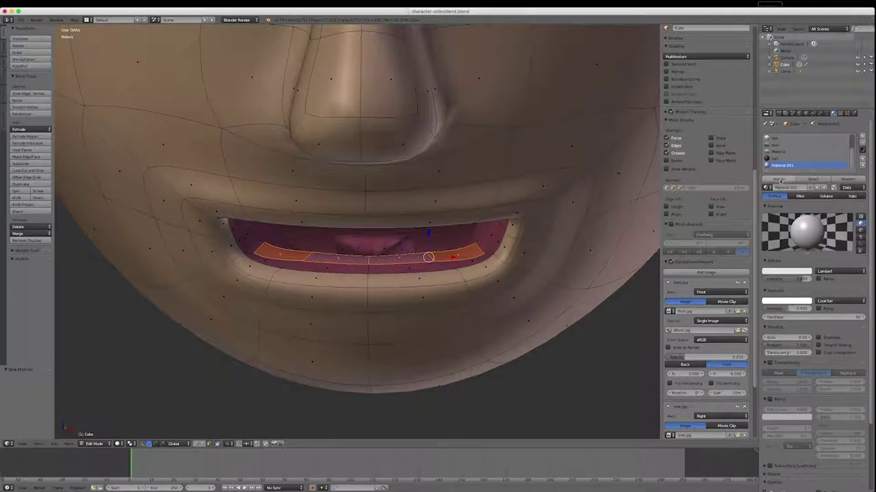
pyautogui.click(778, 179)
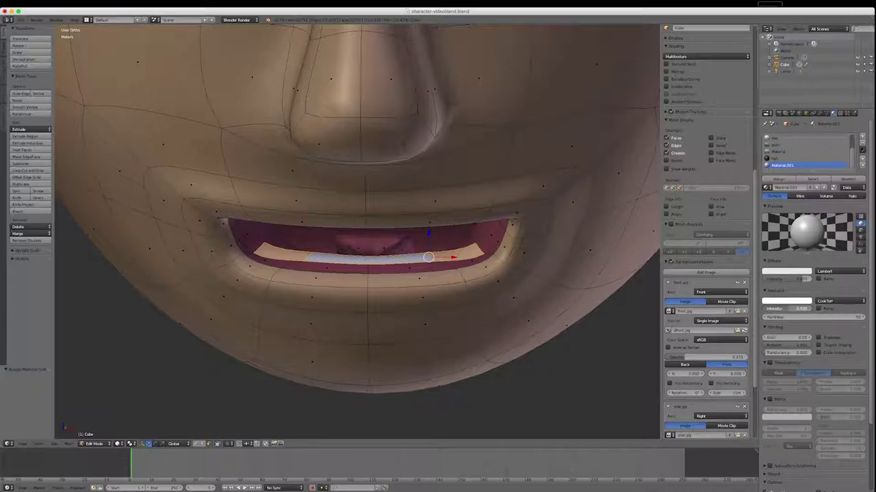
# Give the new tooth material a cream diffuse colour, a specular intensity of 1.000 and a much higher hardness
pyautogui.moveTo(798, 321); pyautogui.dragTo(797, 317)
pyautogui.moveTo(780, 318); pyautogui.dragTo(817, 318)
pyautogui.click(778, 272)
pyautogui.click(775, 208)
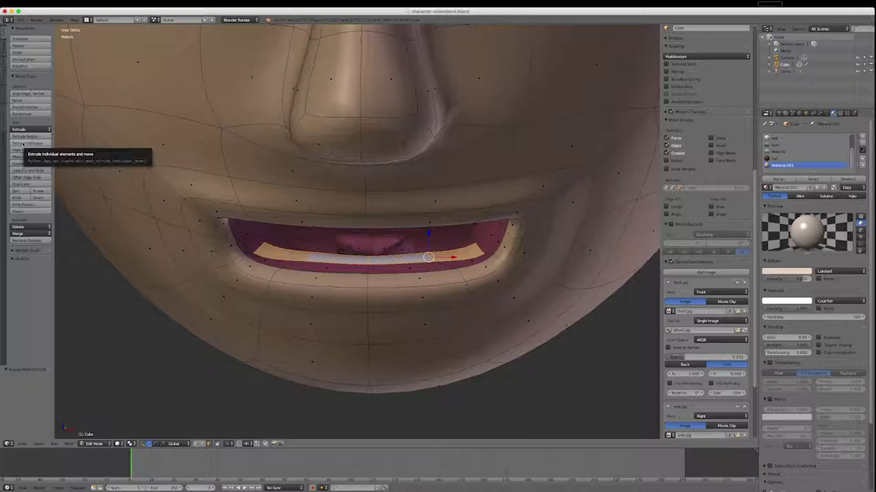
pyautogui.click(23, 144)
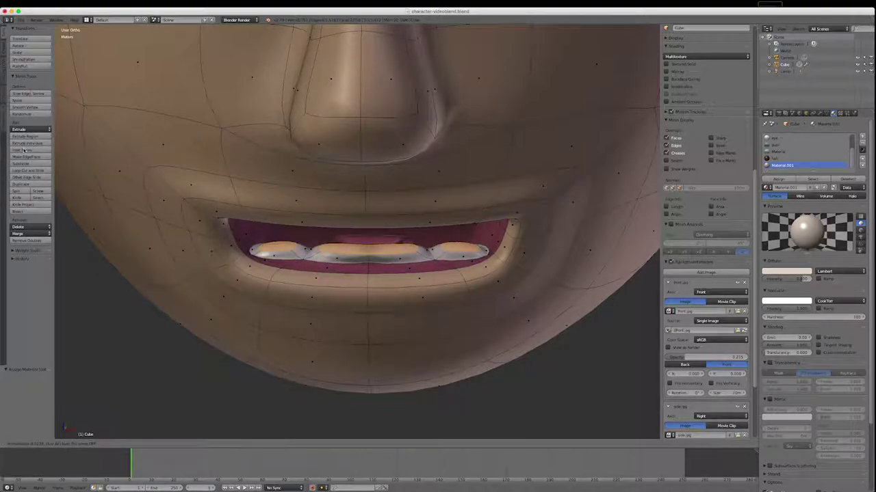
pyautogui.rightClick(24, 149)
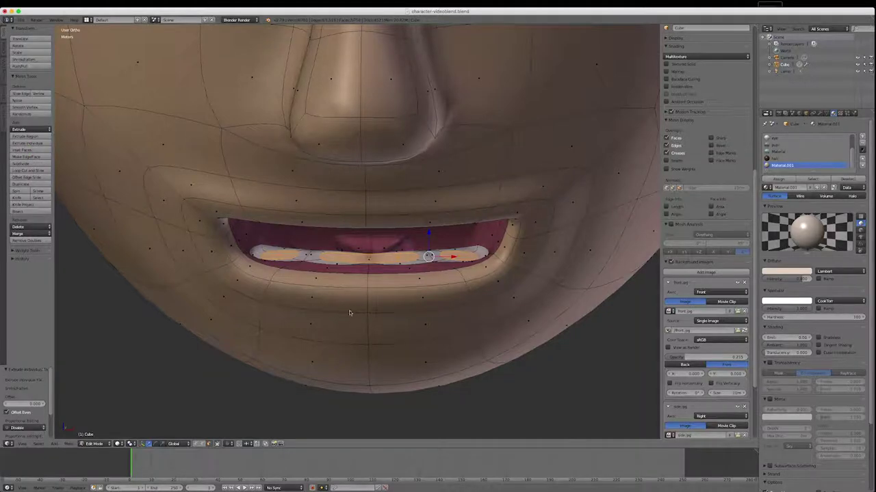
pyautogui.hotkey('ctrl', 'z')
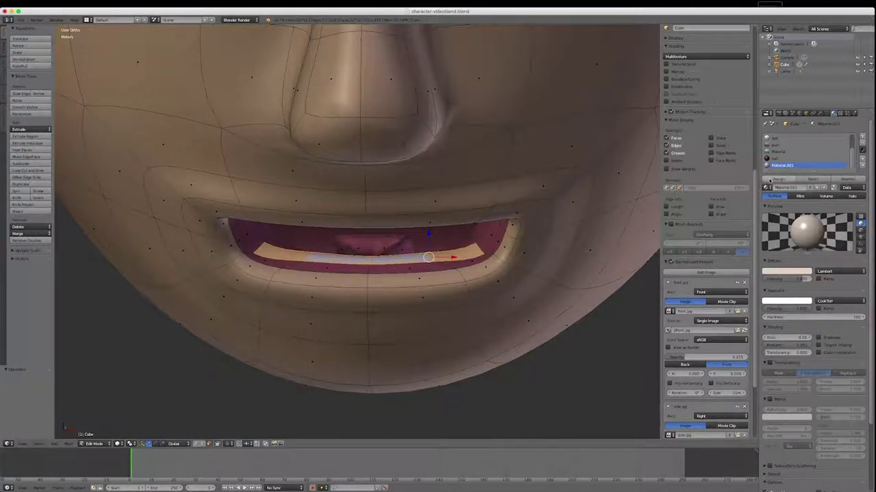
# Turn off clipping in the Mirror modifier and extrude the selected lower gum faces individually upward to form teeth
pyautogui.click(820, 113)
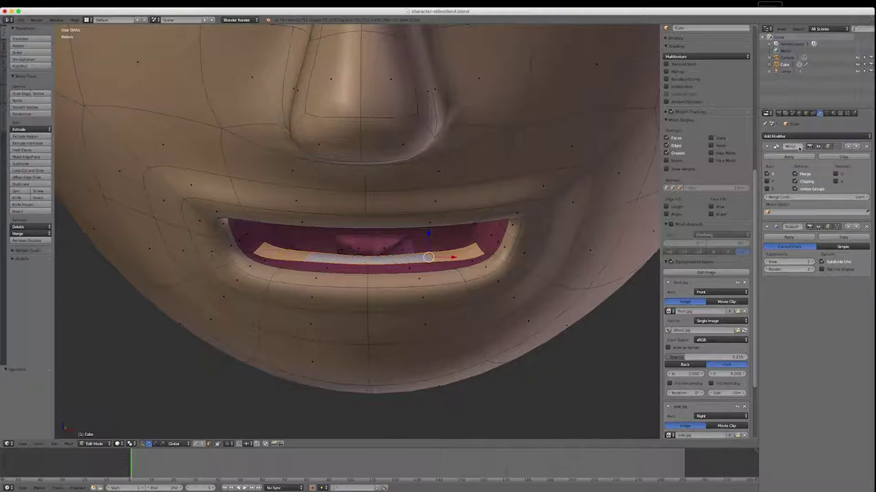
pyautogui.click(796, 181)
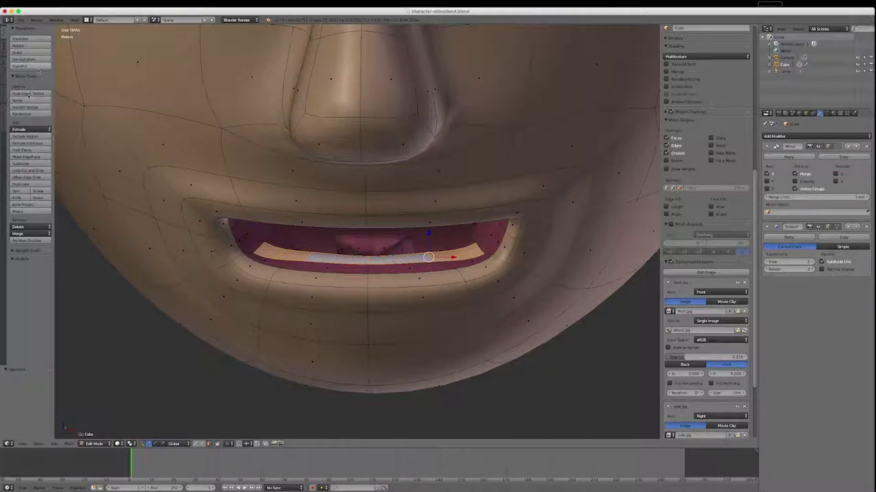
pyautogui.click(37, 144)
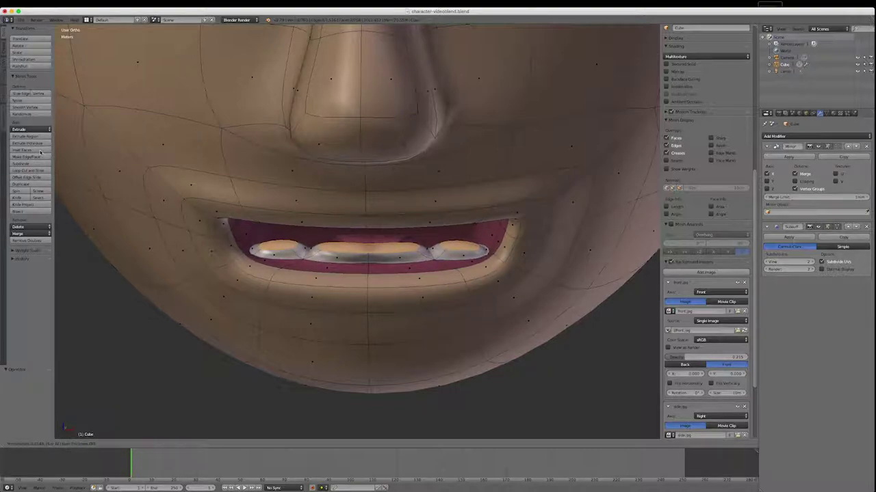
pyautogui.click(41, 152)
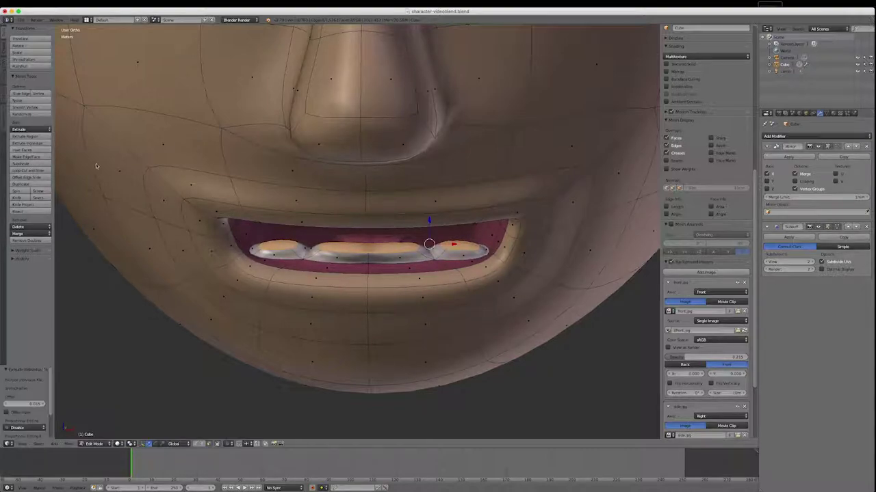
# Scale the top face of the inner lower tooth narrower along X
pyautogui.rightClick(397, 248)
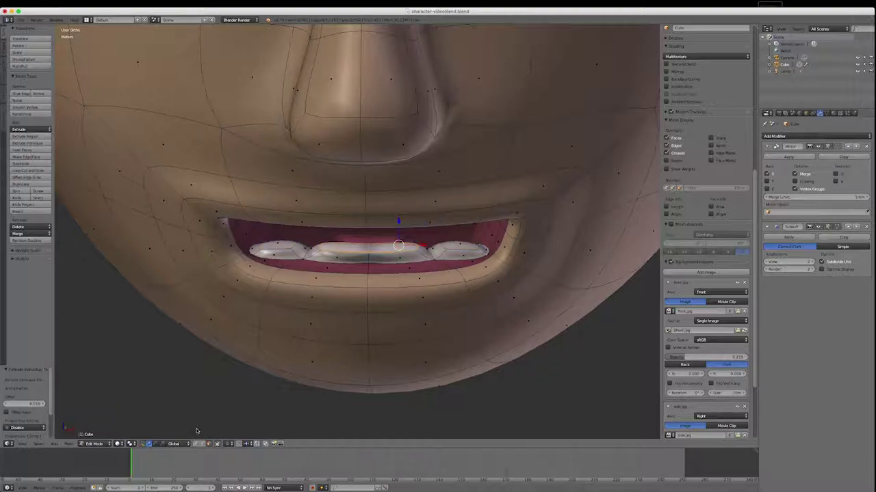
pyautogui.click(162, 443)
pyautogui.moveTo(425, 244); pyautogui.dragTo(423, 244)
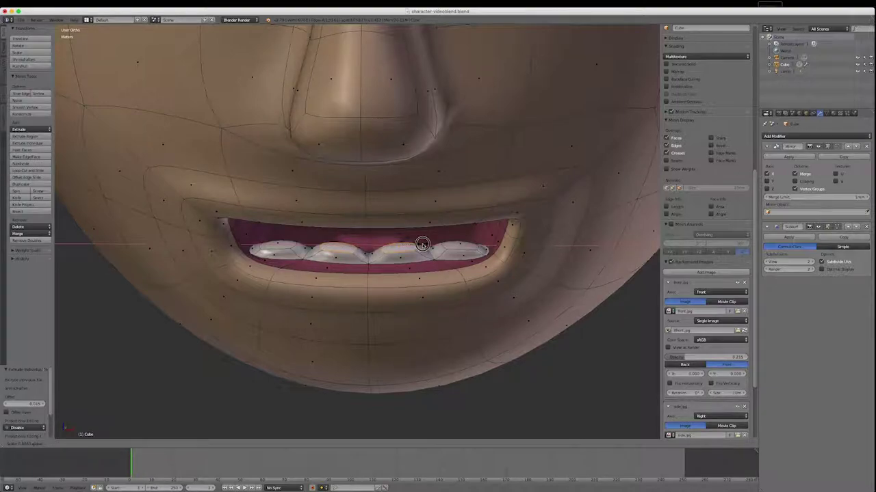
pyautogui.click(422, 244)
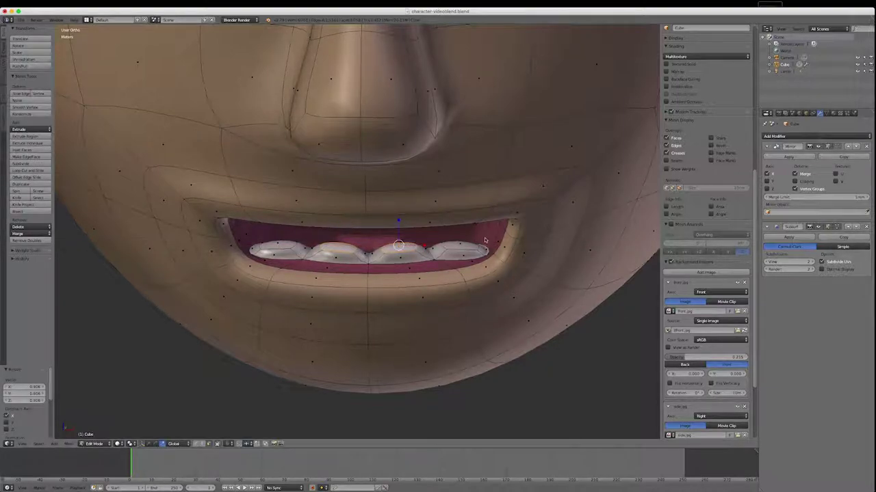
# Add the outer lower tooth's top face to the selection and extrude both lower tooth tops individually upward
pyautogui.keyDown('shift'); pyautogui.rightClick(460, 246); pyautogui.keyUp('shift')
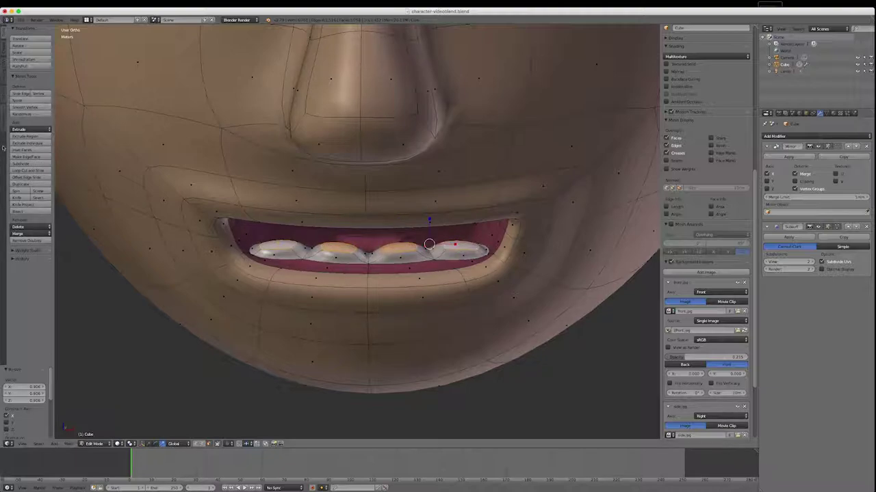
pyautogui.click(35, 145)
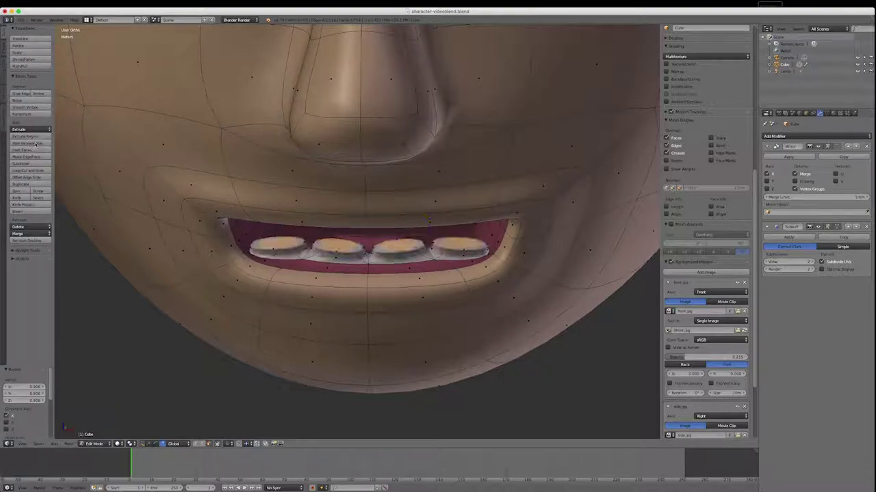
pyautogui.click(39, 149)
# Select the inner and outer upper gum faces, try extruding them individually, and undo that extrusion
pyautogui.moveTo(477, 248); pyautogui.dragTo(484, 271, button='middle')
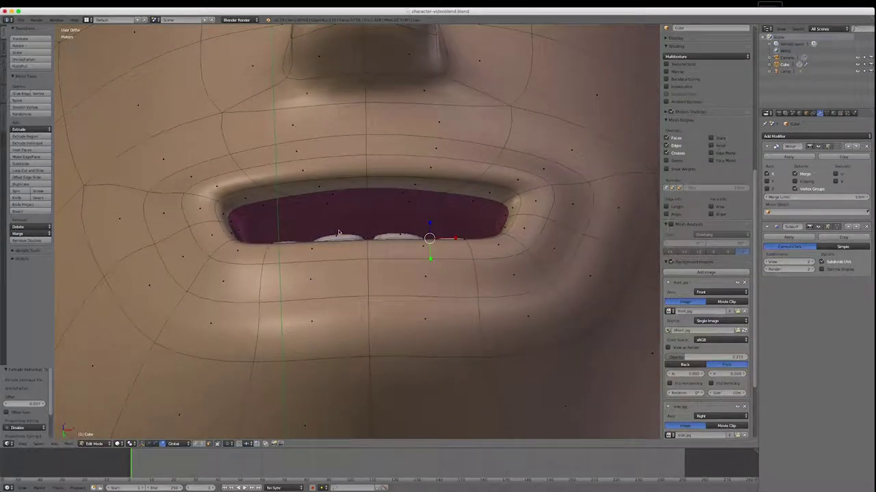
pyautogui.click(271, 205)
pyautogui.keyDown('alt'); pyautogui.rightClick(435, 195); pyautogui.keyUp('alt')
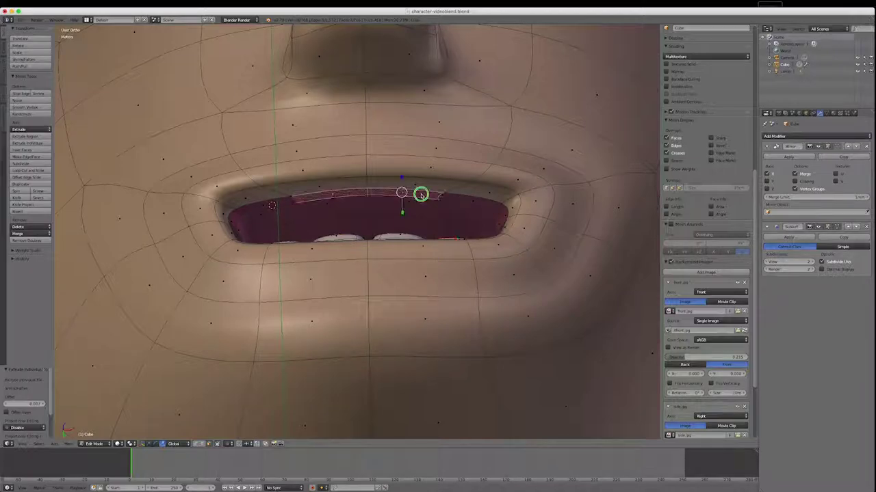
pyautogui.keyDown('alt'); pyautogui.rightClick(472, 202); pyautogui.keyUp('alt')
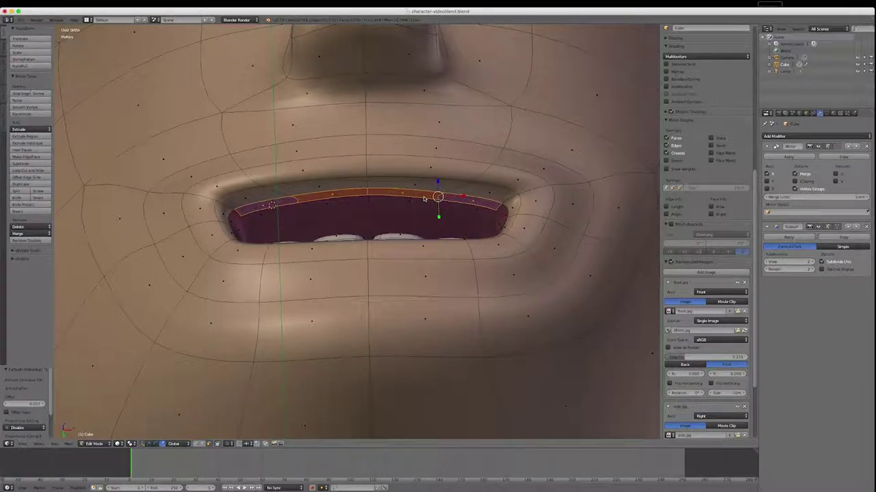
pyautogui.moveTo(443, 272); pyautogui.dragTo(458, 214, button='middle')
pyautogui.rightClick(470, 209)
pyautogui.keyDown('shift'); pyautogui.rightClick(404, 213); pyautogui.keyUp('shift')
pyautogui.moveTo(479, 340); pyautogui.dragTo(507, 355, button='middle')
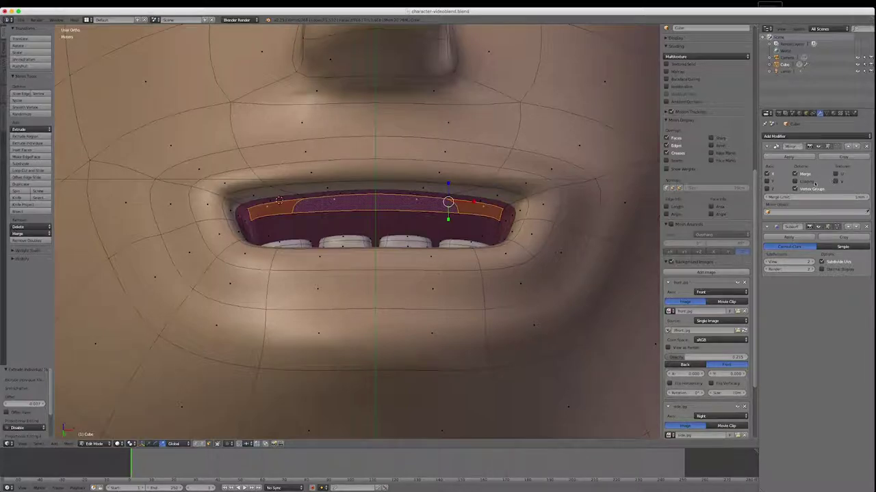
pyautogui.click(30, 144)
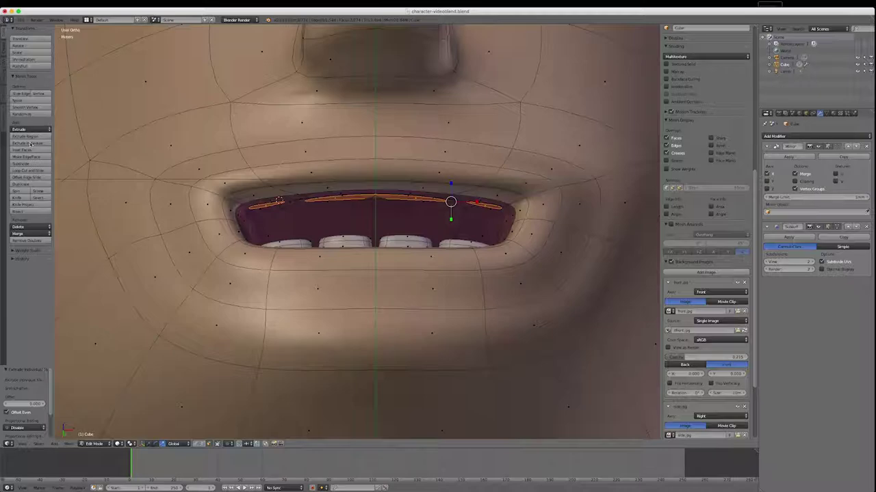
pyautogui.hotkey('ctrl', 'z')
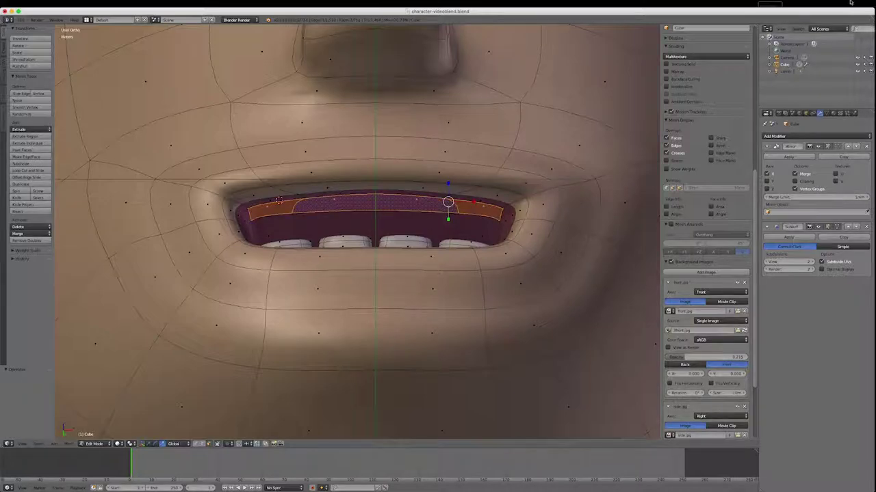
# Rename the tooth material Material.001 as teeth and assign it to the selected upper gum faces
pyautogui.click(833, 113)
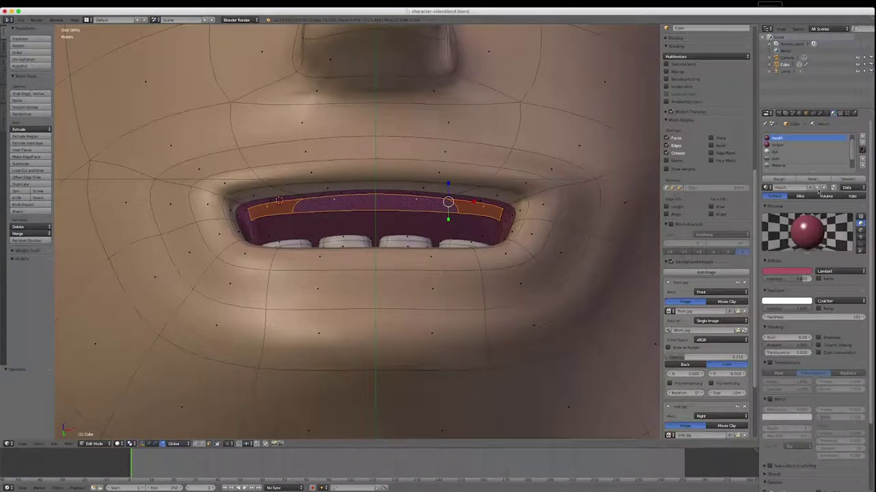
pyautogui.scroll(-2, 793, 166)
pyautogui.click(780, 166)
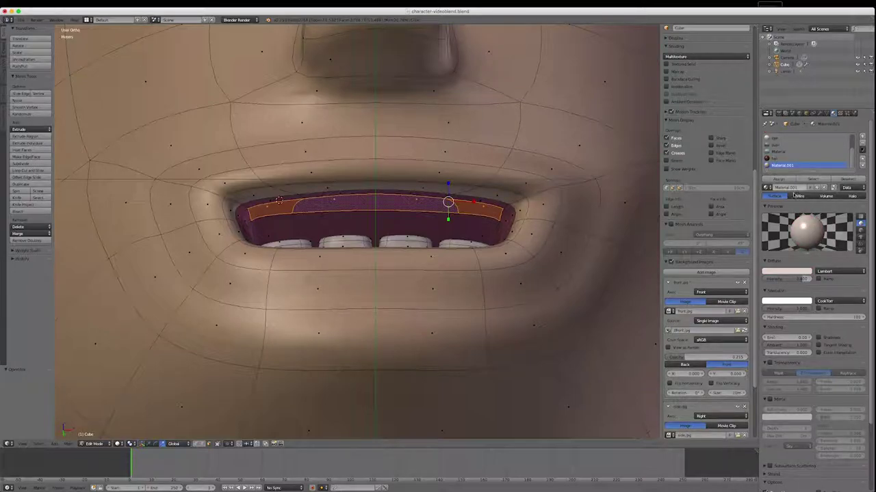
pyautogui.click(790, 188)
pyautogui.press('BackSpace')
pyautogui.press('Return')
pyautogui.click(778, 179)
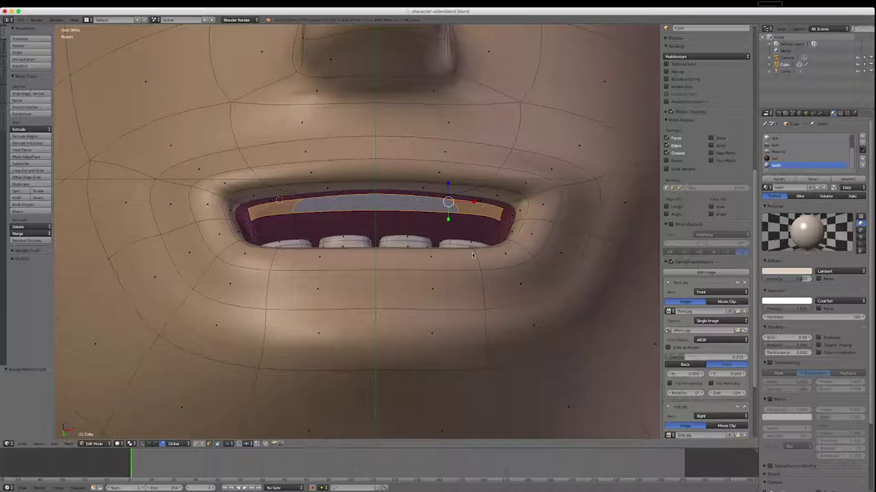
# Extrude the selected upper gum faces individually downward twice to form the upper teeth
pyautogui.click(22, 143)
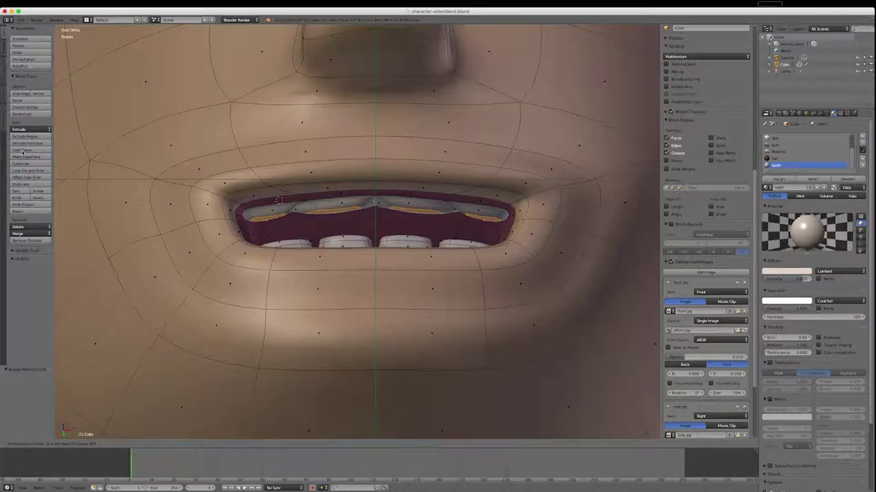
pyautogui.click(22, 151)
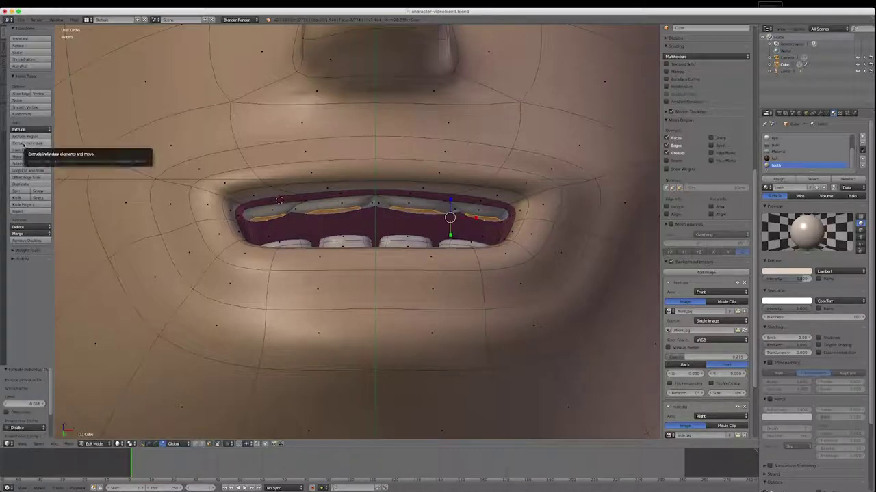
pyautogui.click(23, 145)
pyautogui.click(25, 146)
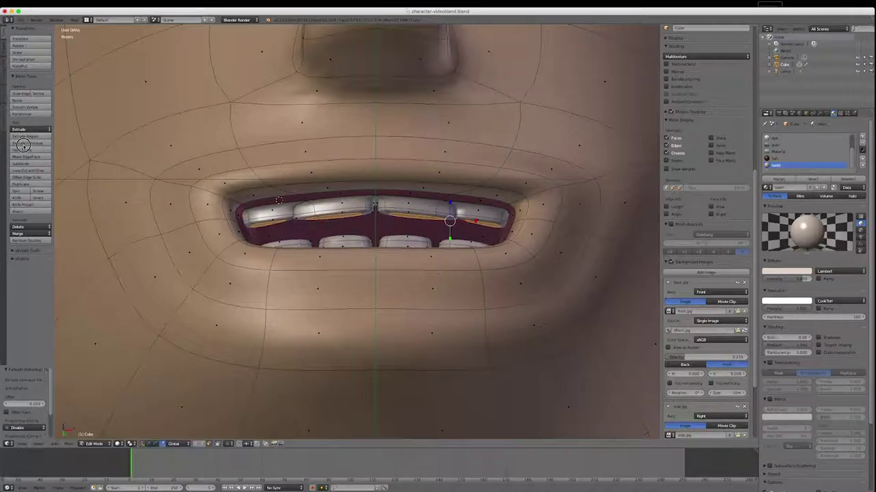
# Select the bottom face of the inner upper tooth, grow the selection, and scale it along X to 0.644
pyautogui.rightClick(409, 219)
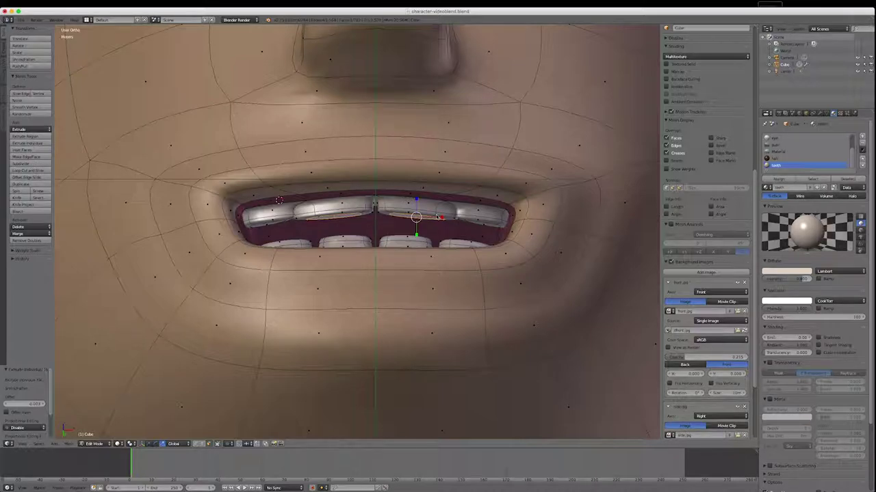
pyautogui.press('ctrl+KP_Add')
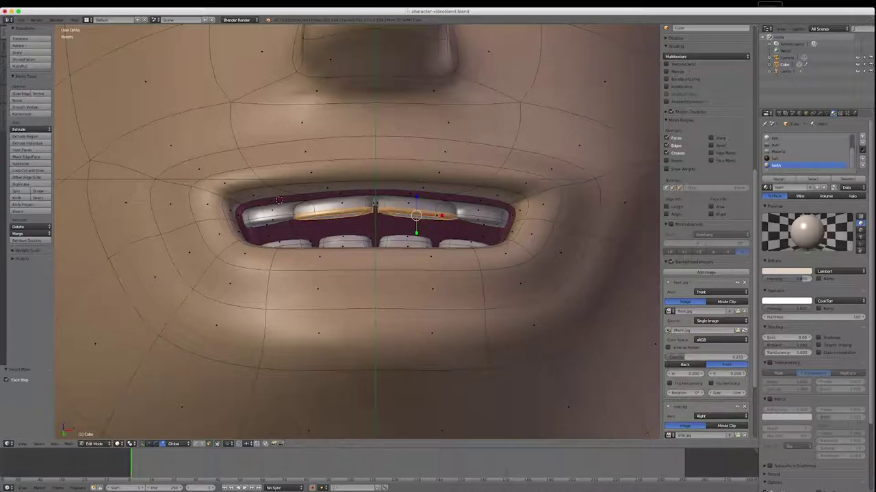
pyautogui.moveTo(442, 217); pyautogui.dragTo(432, 217)
pyautogui.moveTo(409, 387)
pyautogui.mouseDown(button='middle')
pyautogui.moveTo(416, 411)
pyautogui.moveTo(355, 395)
pyautogui.moveTo(396, 381)
pyautogui.moveTo(402, 399)
pyautogui.mouseUp(button='middle')
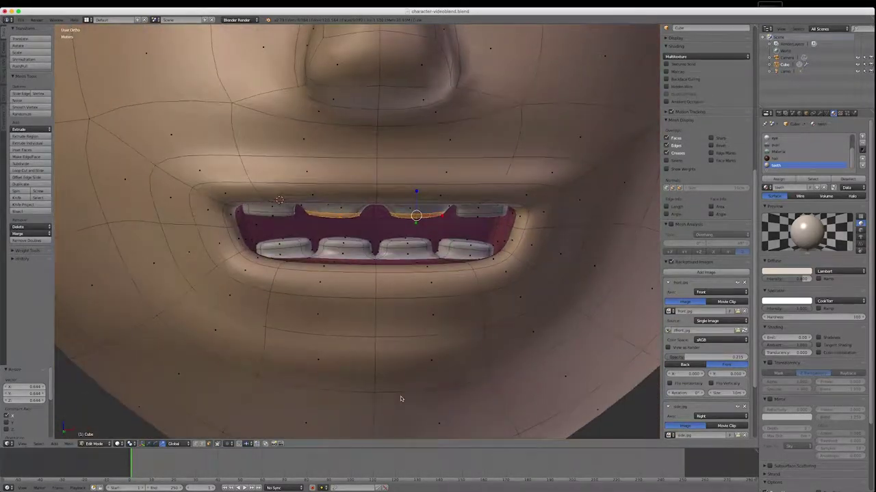
# Save the Blender file under its current name
pyautogui.scroll(-3, 401, 399)
pyautogui.scroll(1, 372, 393)
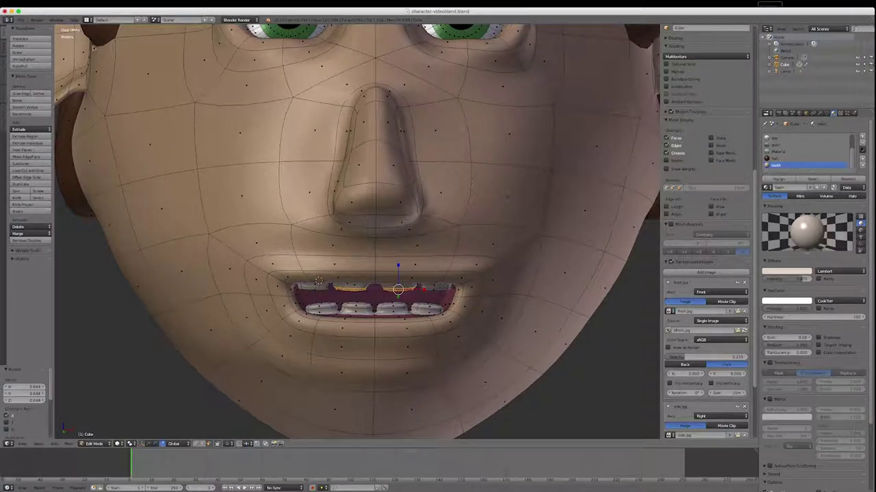
pyautogui.click(22, 19)
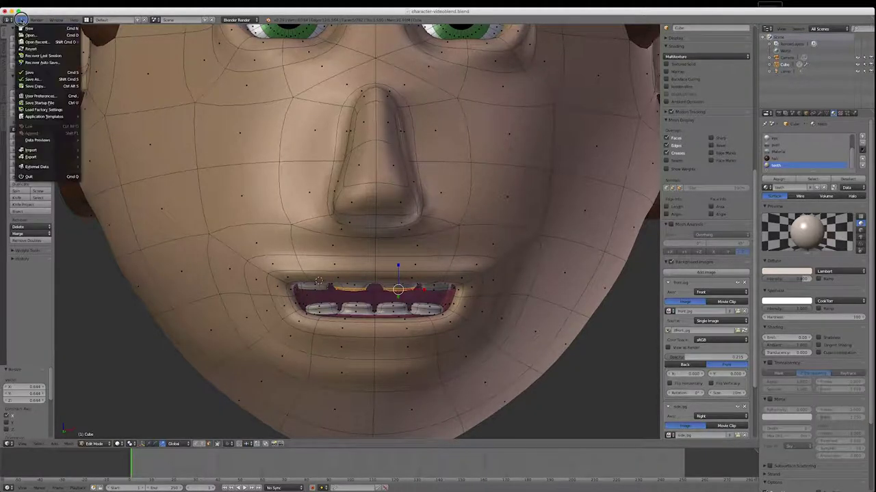
pyautogui.click(30, 72)
# Select the two brow faces above the eye, extrude them in place and scale them to about 0.9
pyautogui.scroll(-1, 450, 327)
pyautogui.scroll(-3, 426, 135)
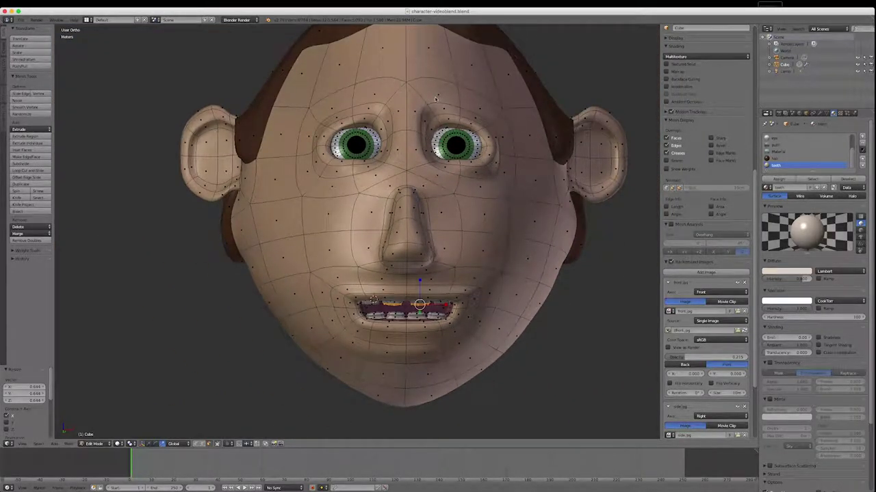
pyautogui.rightClick(438, 94)
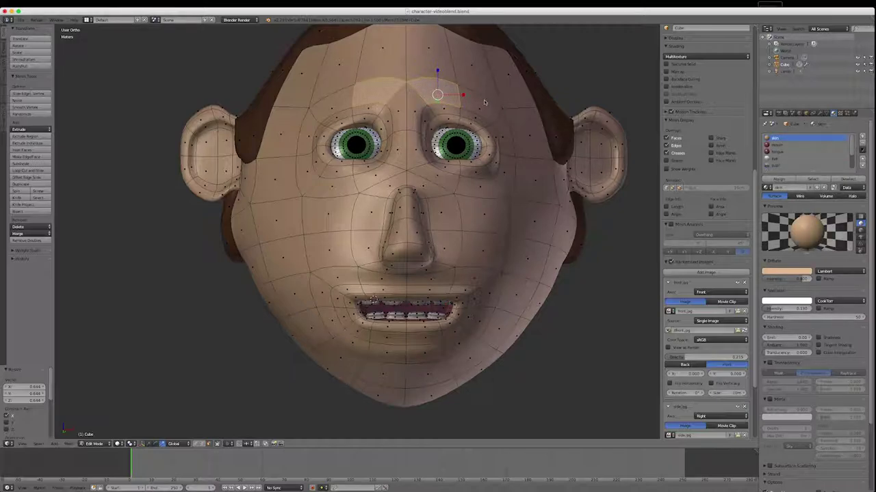
pyautogui.keyDown('shift'); pyautogui.rightClick(484, 102); pyautogui.keyUp('shift')
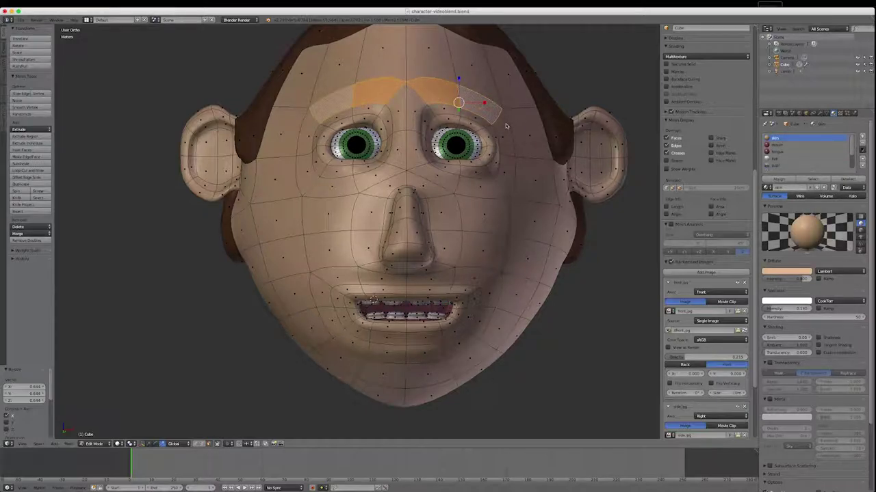
pyautogui.scroll(3, 455, 133)
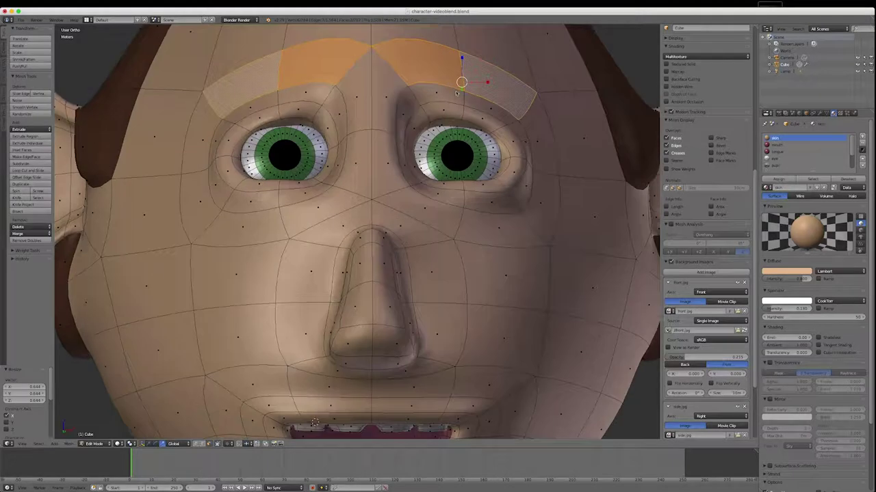
pyautogui.scroll(-3, 471, 89)
pyautogui.scroll(5, 467, 55)
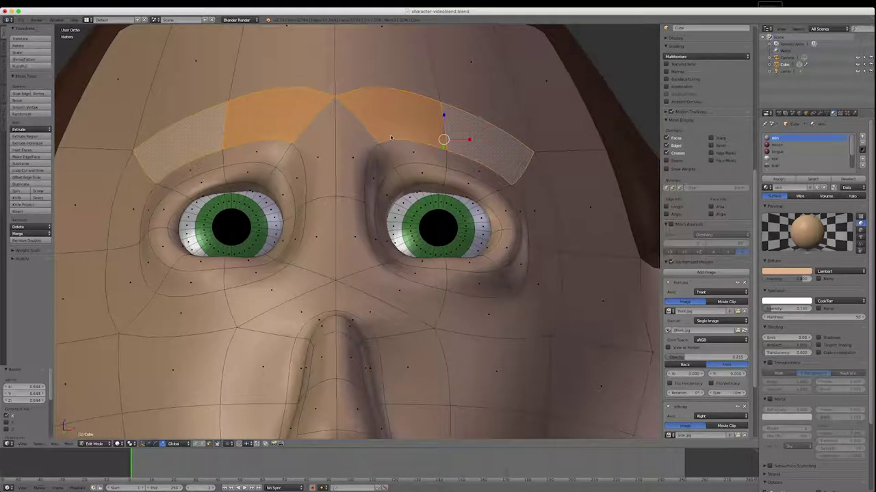
pyautogui.moveTo(547, 213); pyautogui.dragTo(552, 255, button='middle')
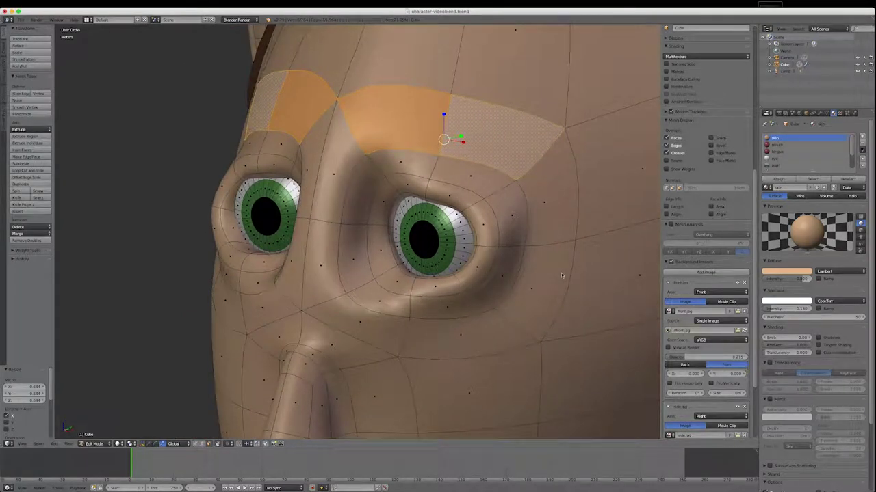
pyautogui.press('e')
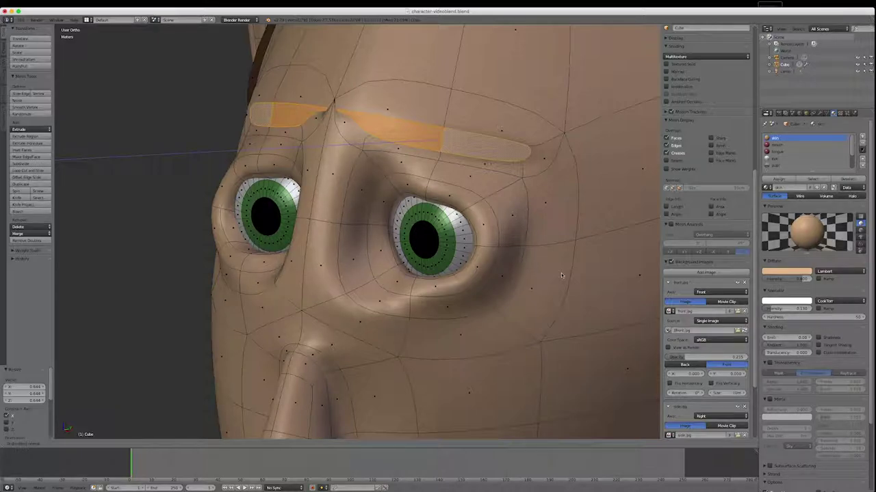
pyautogui.rightClick(563, 276)
pyautogui.press('s')
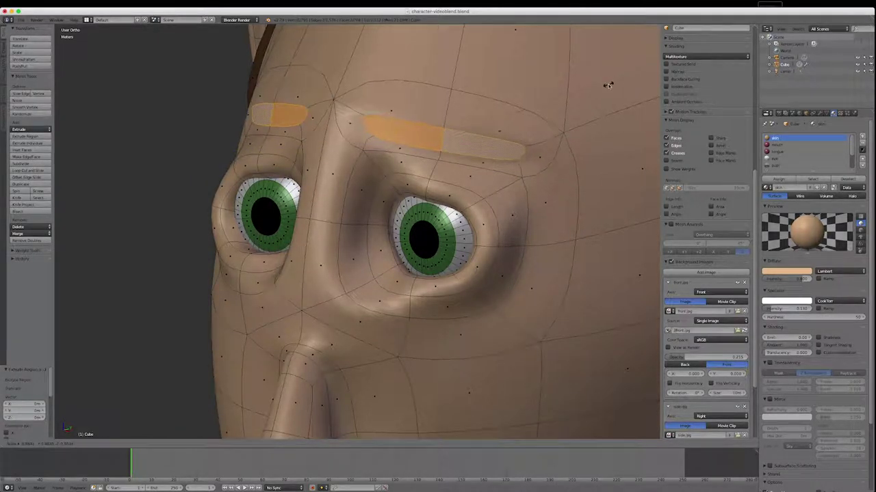
pyautogui.click(606, 86)
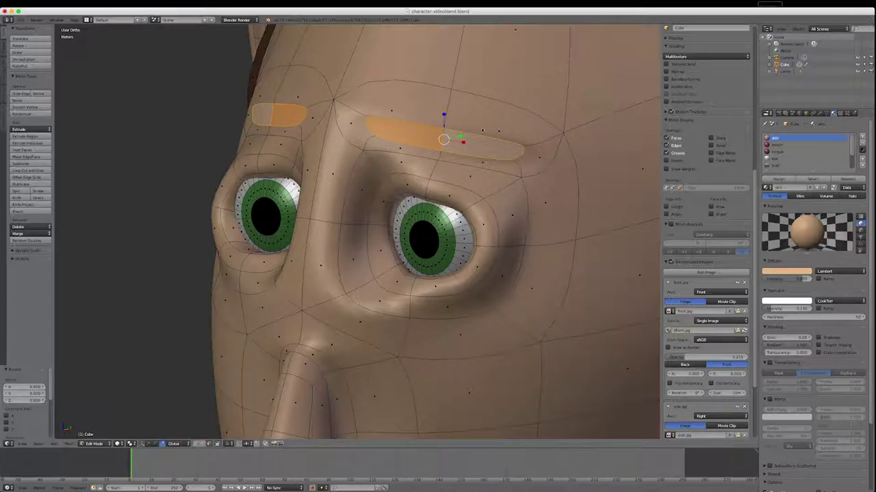
# Move the middle edge of the eyebrow strip upward along Z to arch the brow
pyautogui.click(202, 444)
pyautogui.press('a')
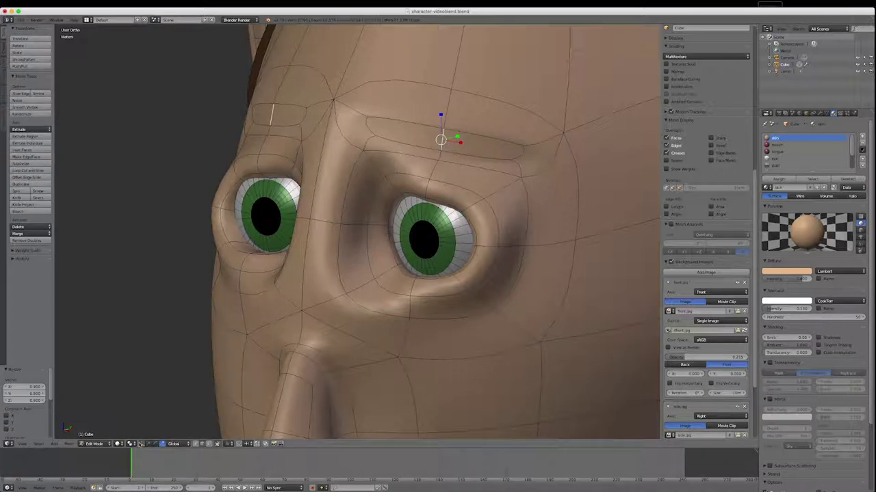
pyautogui.click(149, 444)
pyautogui.hotkey('ctrl', 'r')
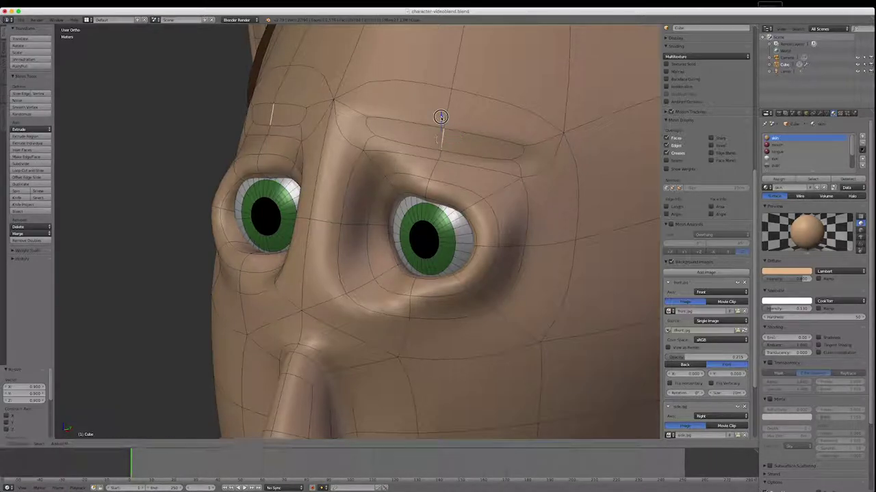
pyautogui.moveTo(448, 95); pyautogui.dragTo(441, 85)
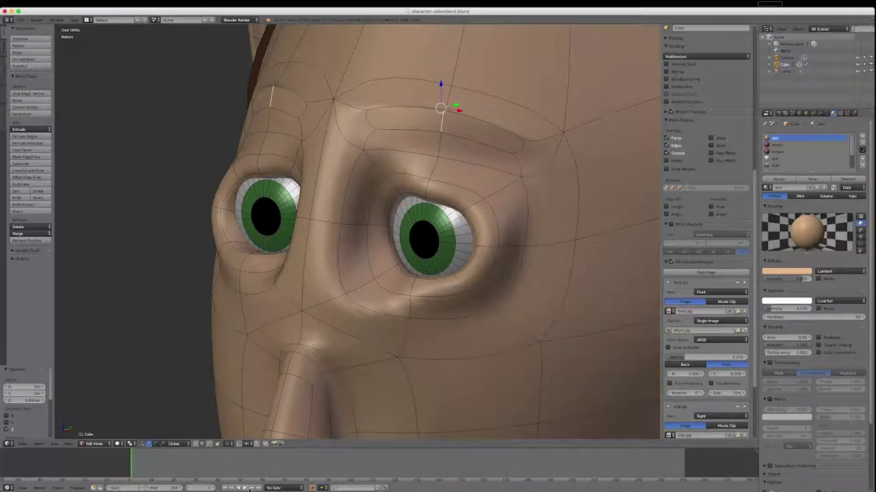
# Select both eyebrow strip faces, extrude them in place and pull them forward along Y out of the forehead
pyautogui.click(210, 444)
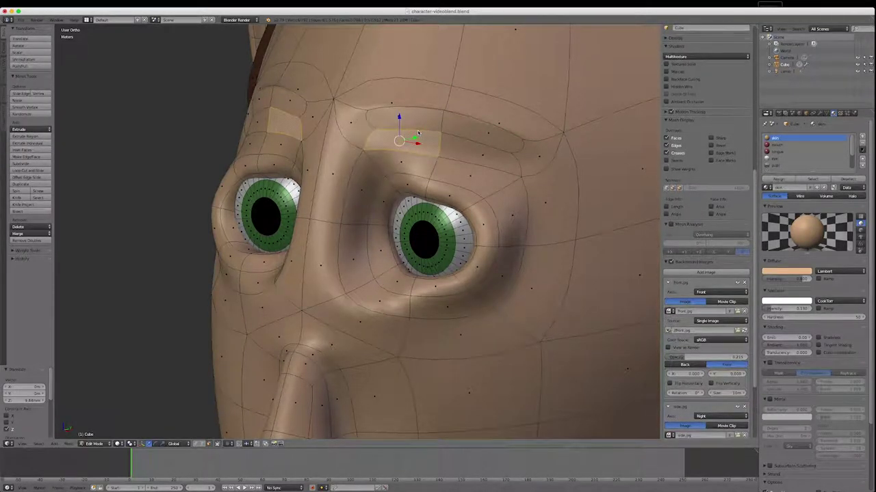
pyautogui.rightClick(403, 117)
pyautogui.keyDown('shift'); pyautogui.rightClick(491, 131); pyautogui.keyUp('shift')
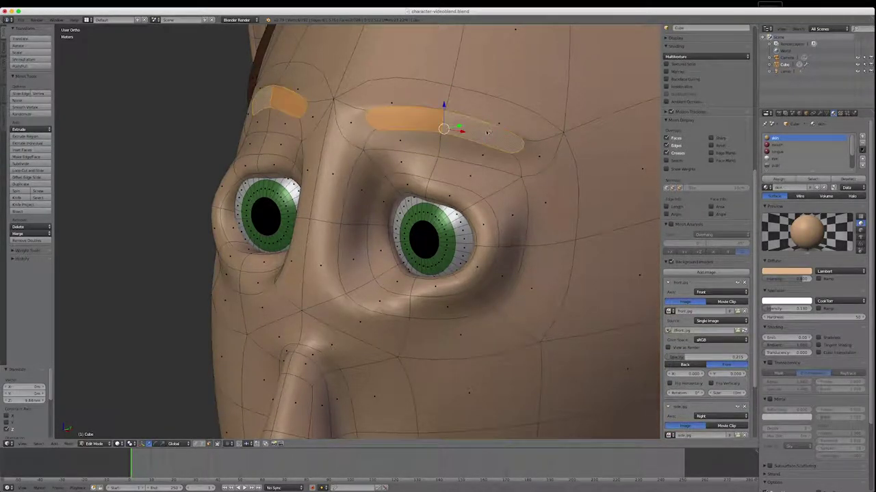
pyautogui.press('e')
pyautogui.rightClick(567, 179)
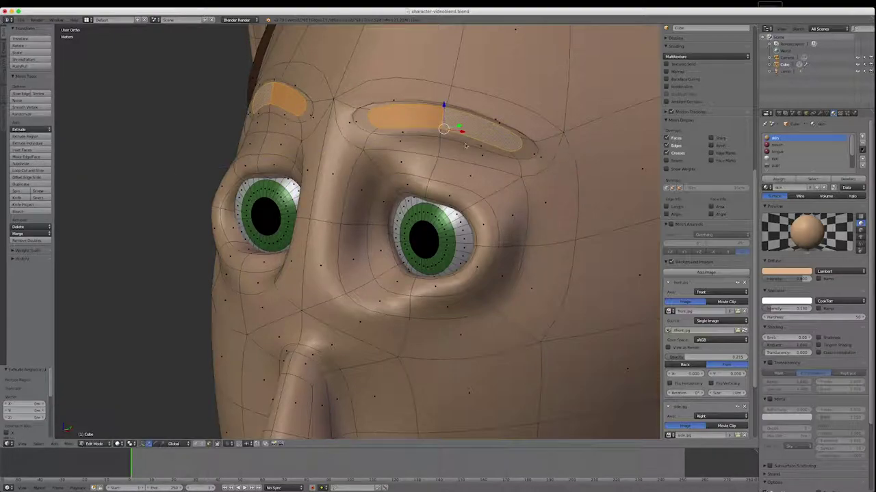
pyautogui.moveTo(460, 125); pyautogui.dragTo(448, 126)
pyautogui.moveTo(576, 146); pyautogui.dragTo(566, 127, button='middle')
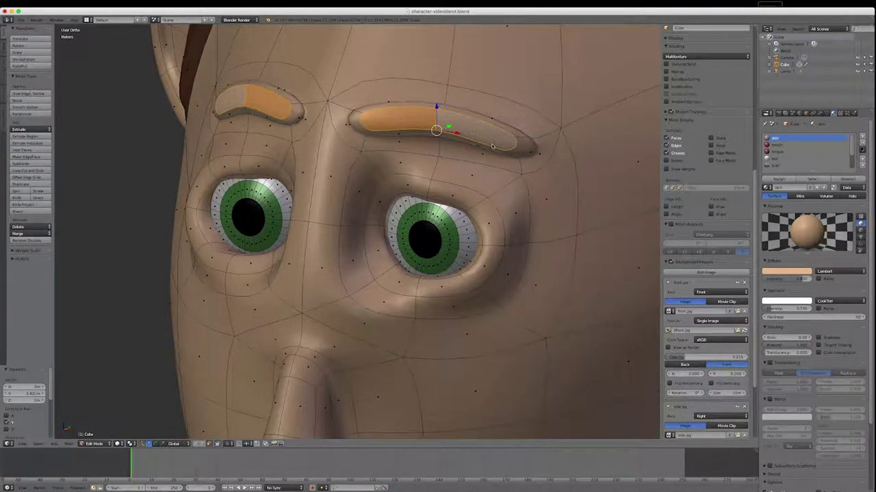
# Grow the selection to cover the whole eyebrow, assign the hair material to it and return to Object Mode
pyautogui.press('ctrl+KP_Add')
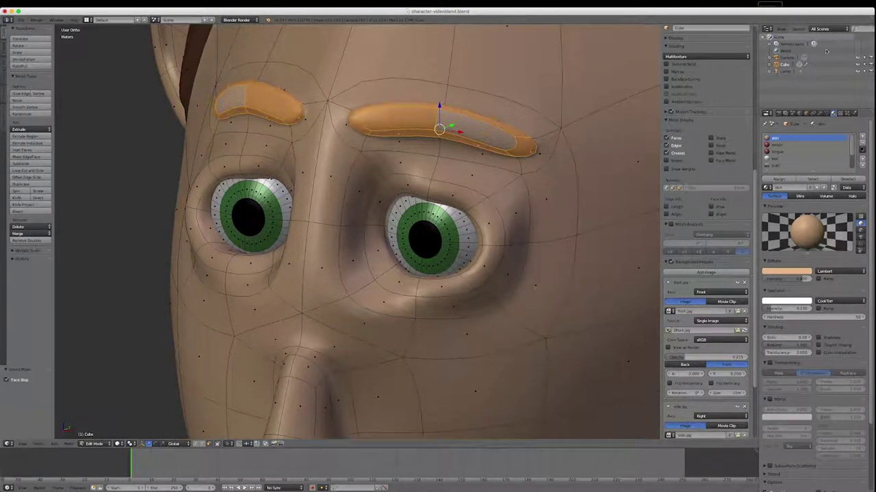
pyautogui.scroll(-2, 778, 167)
pyautogui.click(777, 159)
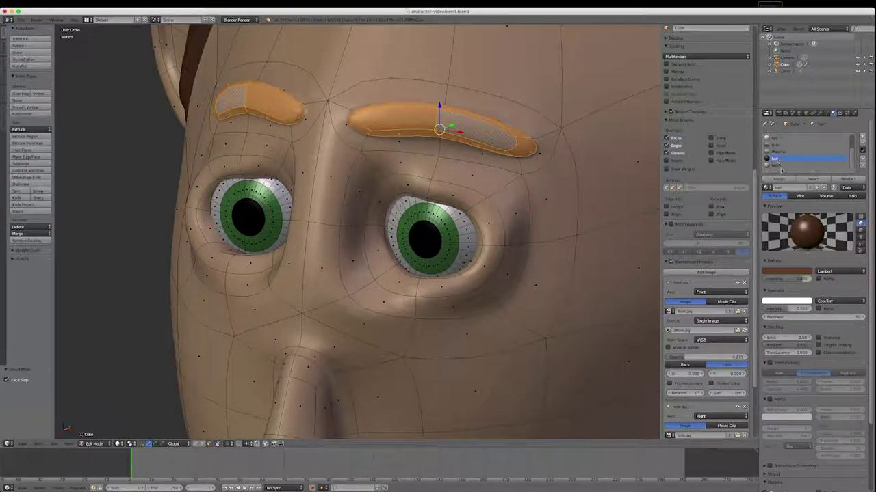
pyautogui.click(776, 180)
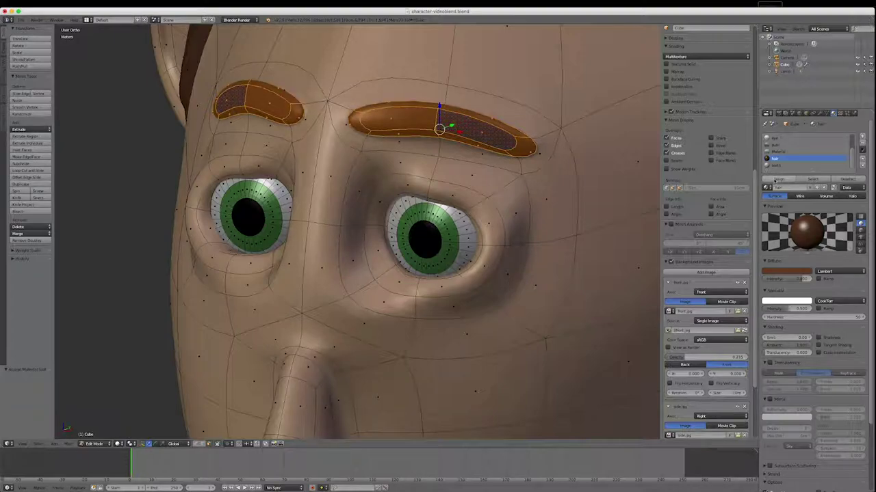
pyautogui.press('a')
pyautogui.press('Tab')
pyautogui.scroll(-8, 532, 287)
pyautogui.scroll(3, 469, 240)
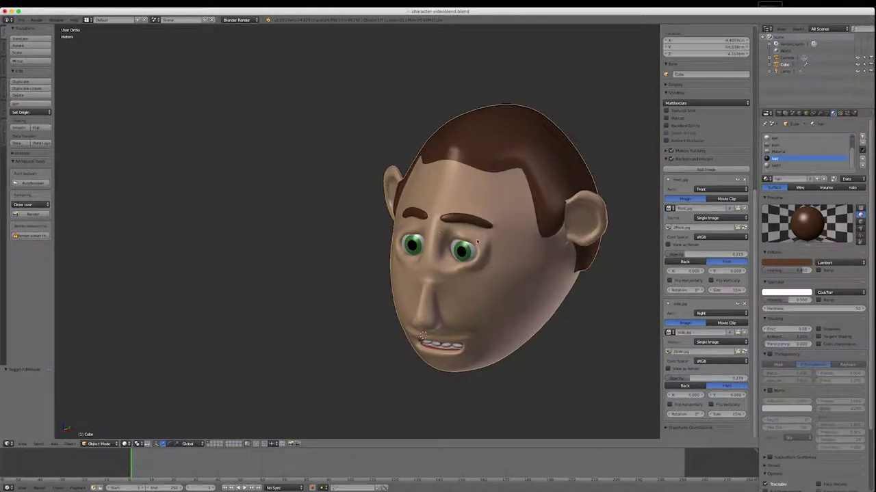
# Select the three adjoining faces where the nose meets the bridge and try smoothing their vertices, undoing the attempt
pyautogui.moveTo(490, 266); pyautogui.dragTo(399, 285, button='middle')
pyautogui.scroll(8, 402, 277)
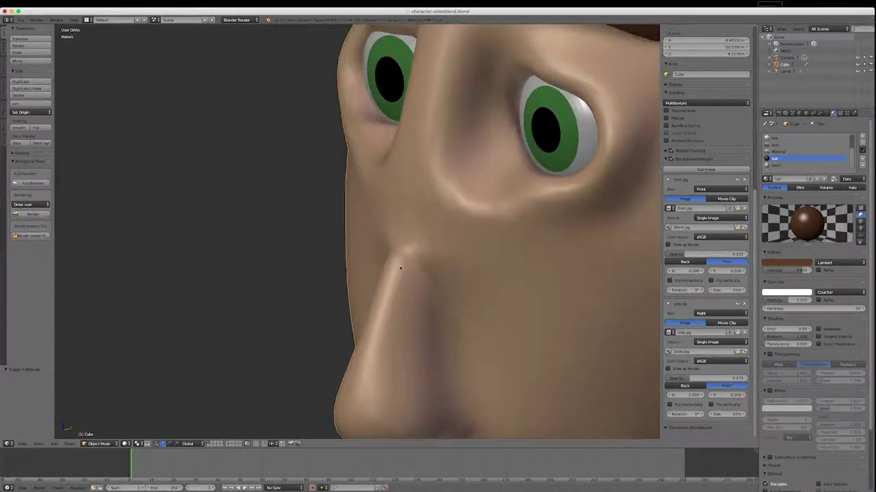
pyautogui.scroll(5, 400, 268)
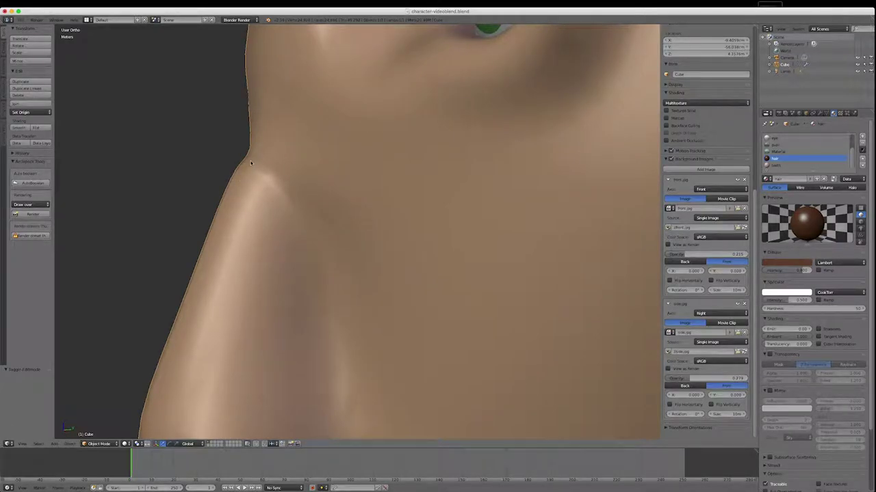
pyautogui.press('Tab')
pyautogui.rightClick(248, 194)
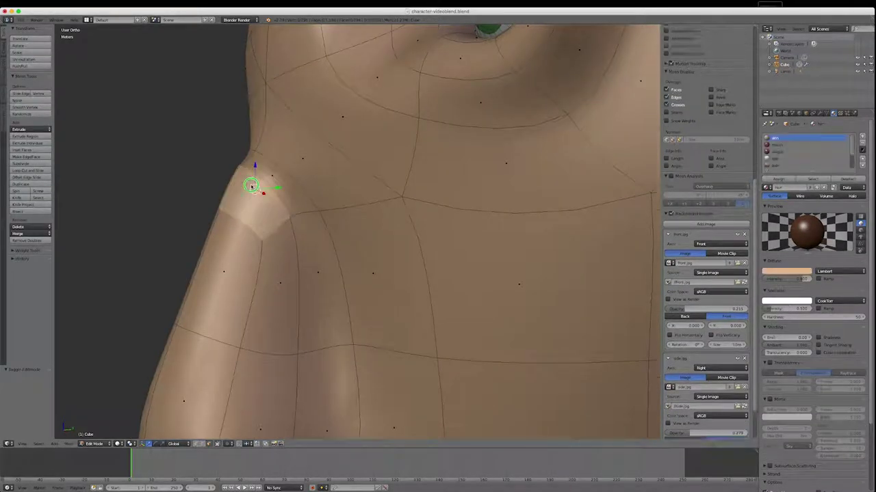
pyautogui.keyDown('shift'); pyautogui.rightClick(272, 175); pyautogui.keyUp('shift')
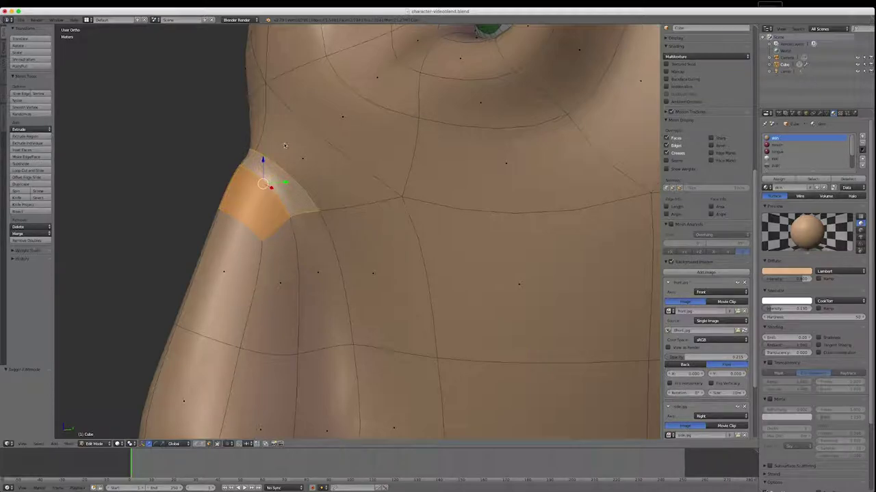
pyautogui.keyDown('shift'); pyautogui.rightClick(276, 135); pyautogui.keyUp('shift')
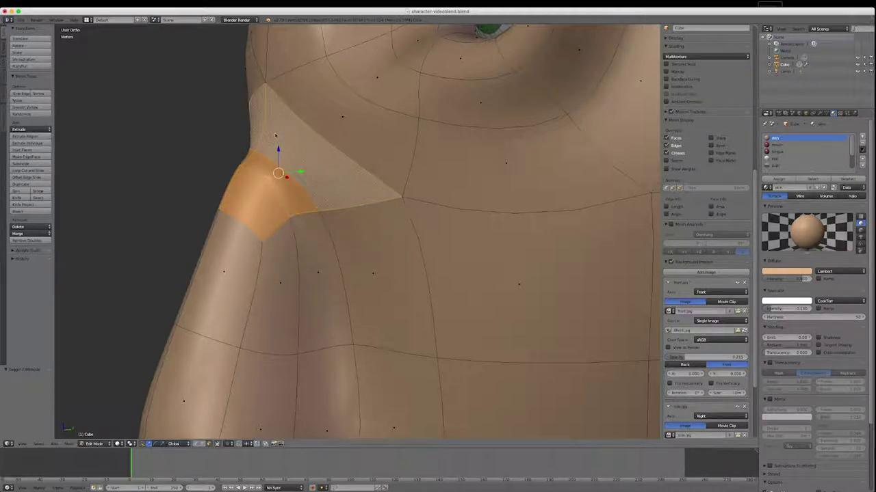
pyautogui.click(26, 107)
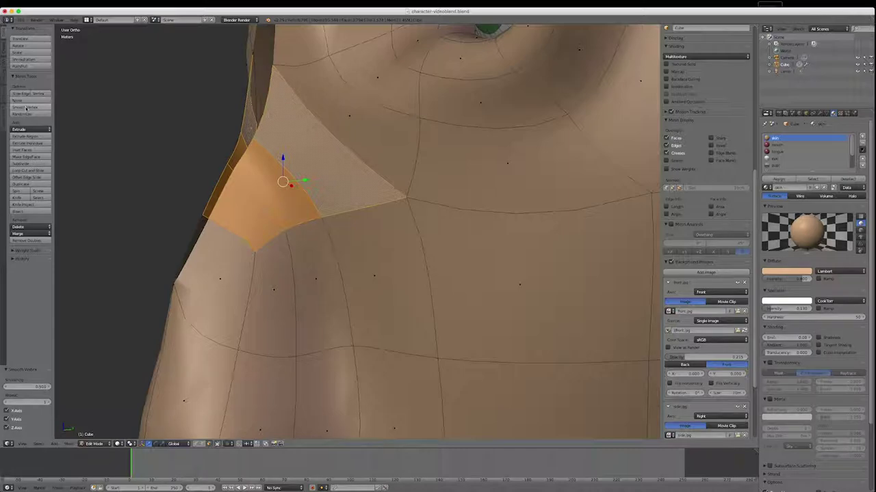
pyautogui.hotkey('ctrl', 'z')
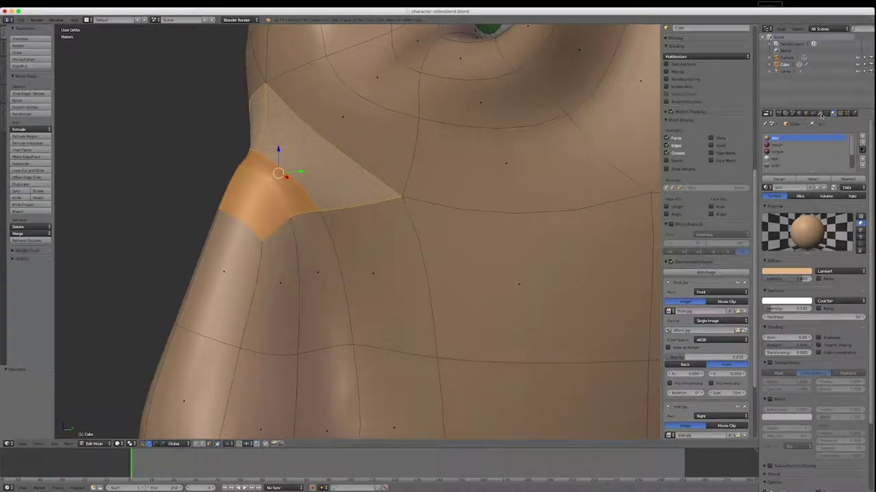
# Enable Clipping on the Mirror modifier and smooth the vertices of the selected nose-bridge faces
pyautogui.click(819, 114)
pyautogui.click(804, 182)
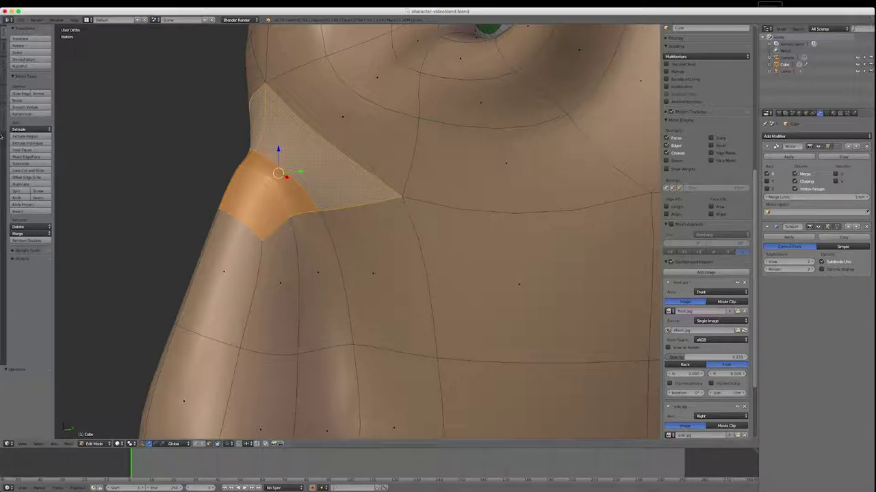
pyautogui.click(27, 107)
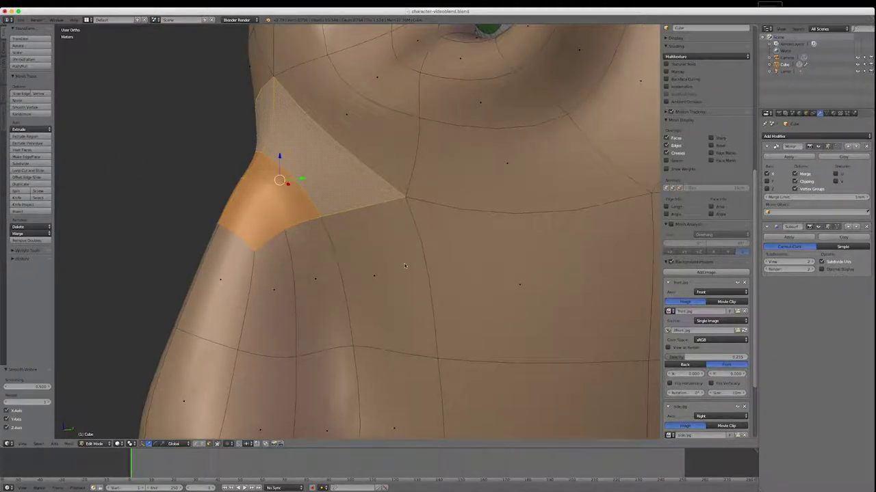
# Return to Object Mode and save the Blender file under its current name
pyautogui.press('Tab')
pyautogui.scroll(-9, 447, 332)
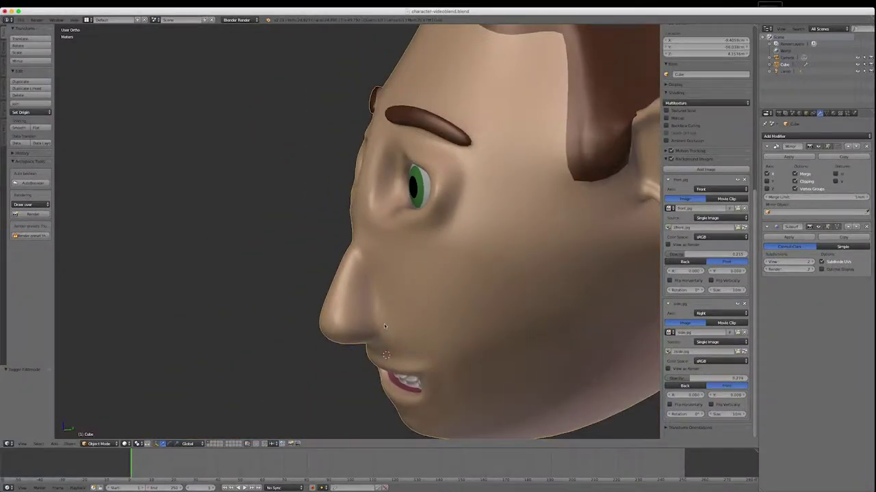
pyautogui.moveTo(442, 352); pyautogui.dragTo(482, 337, button='middle')
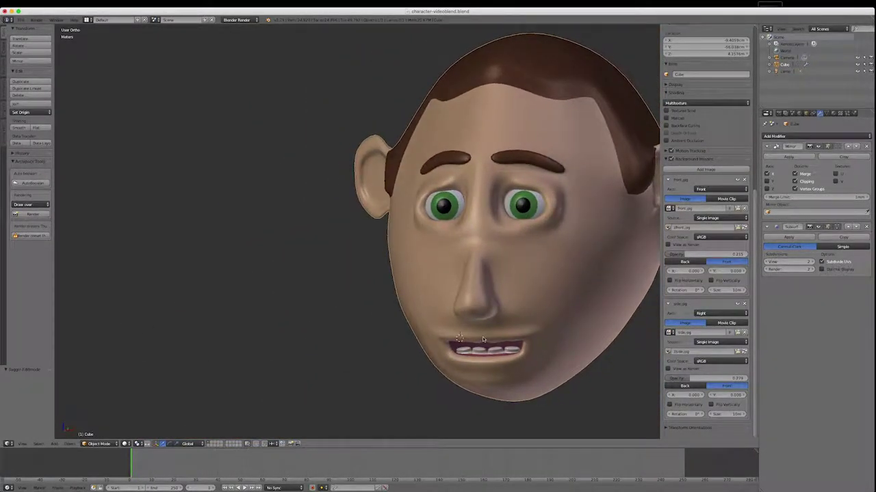
pyautogui.click(21, 19)
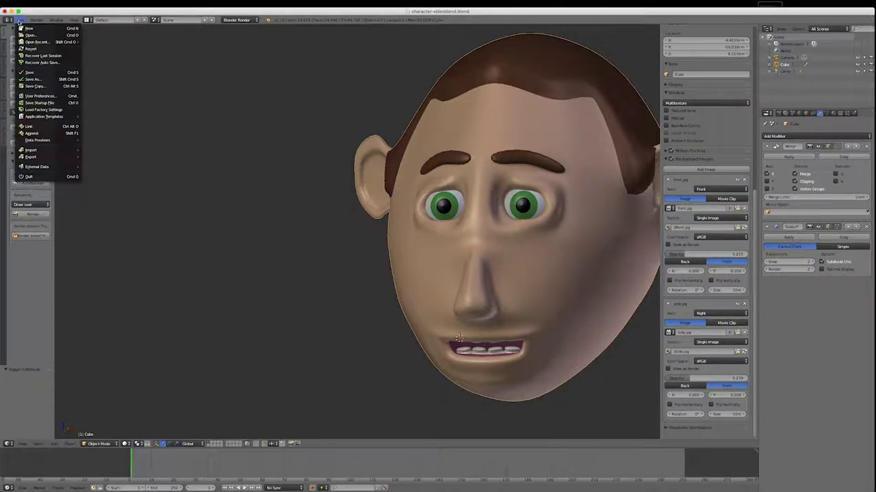
pyautogui.click(32, 73)
# Select the two central faces on the underside of the head and move them outward along X to widen the neck base
pyautogui.scroll(-4, 494, 382)
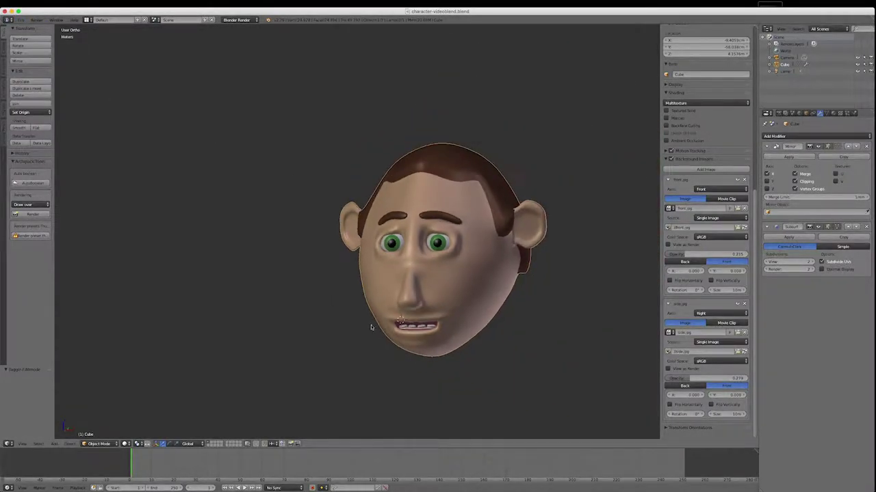
pyautogui.moveTo(456, 356); pyautogui.dragTo(489, 352, button='middle')
pyautogui.press('KP_1')
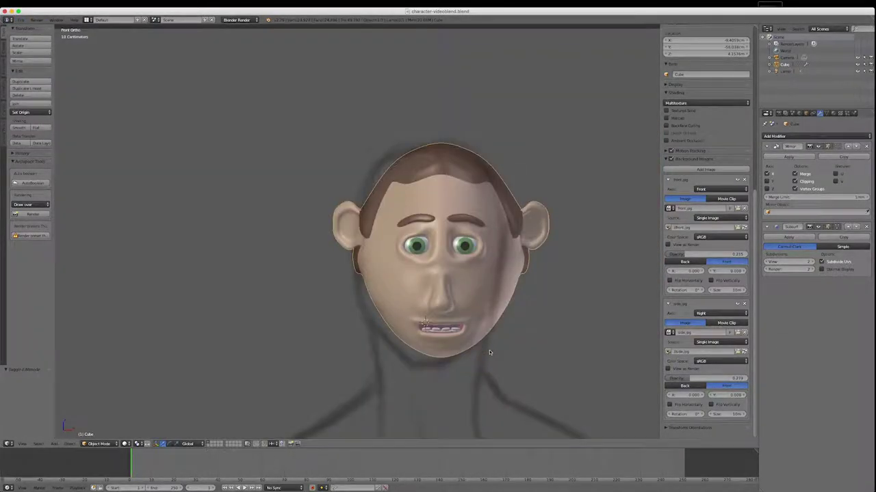
pyautogui.press('Tab')
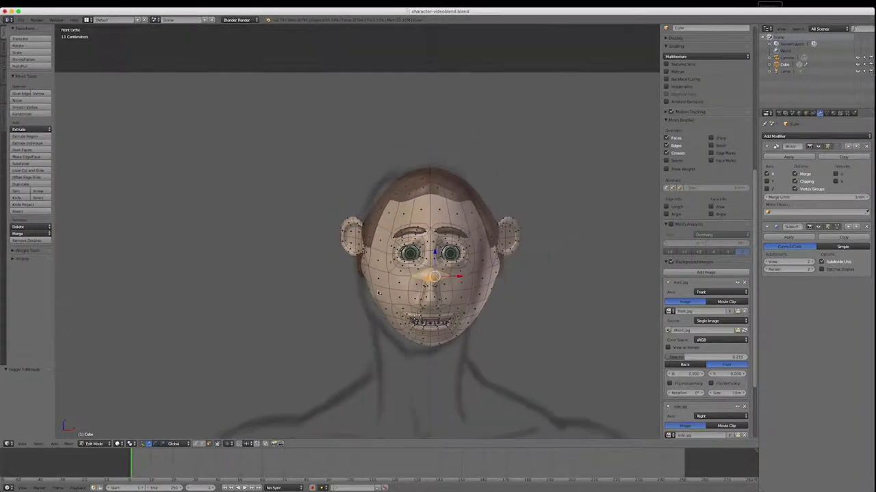
pyautogui.scroll(3, 465, 339)
pyautogui.scroll(3, 449, 335)
pyautogui.moveTo(447, 355); pyautogui.dragTo(445, 283, button='middle')
pyautogui.scroll(-5, 285, 67)
pyautogui.scroll(3, 373, 259)
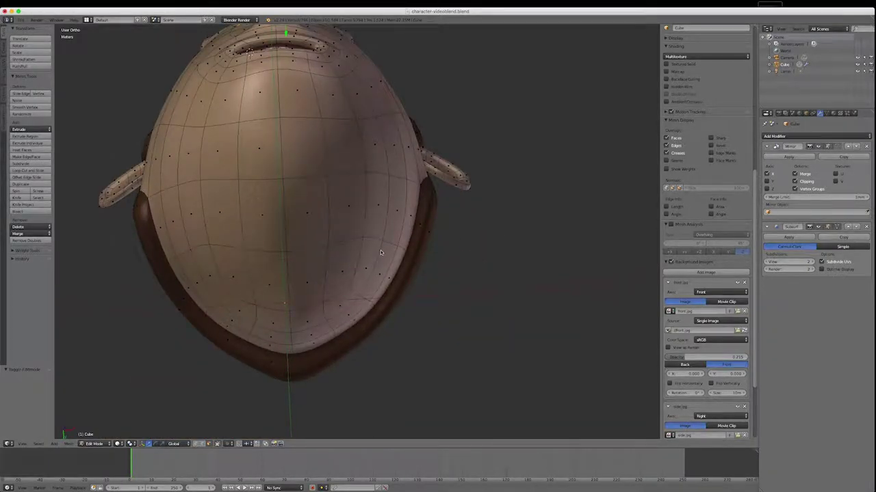
pyautogui.press('ctrl+KP_7')
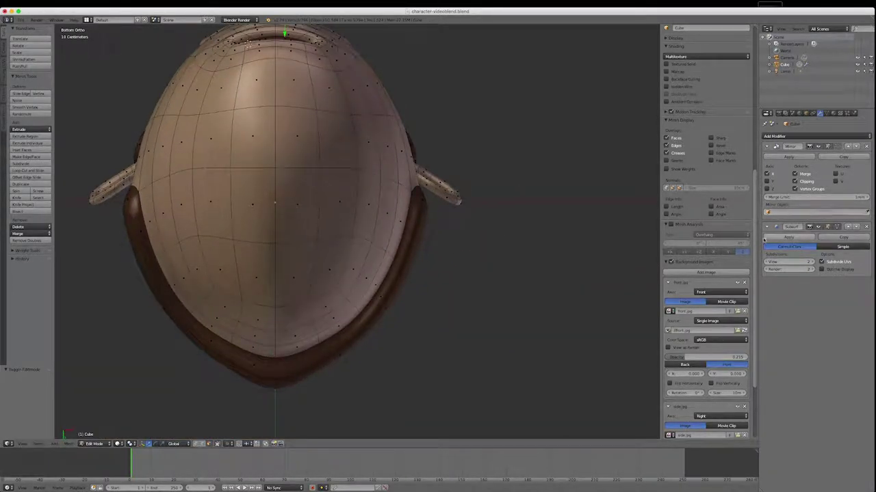
pyautogui.rightClick(253, 206)
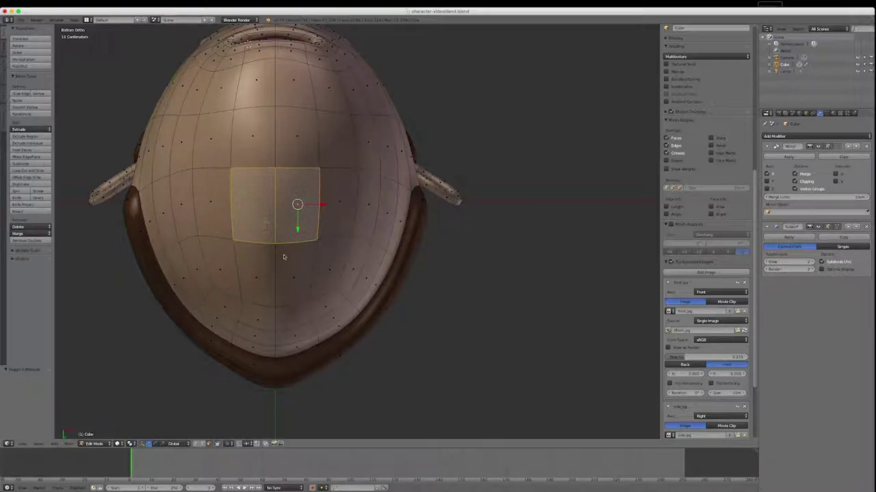
pyautogui.keyDown('shift'); pyautogui.rightClick(290, 271); pyautogui.keyUp('shift')
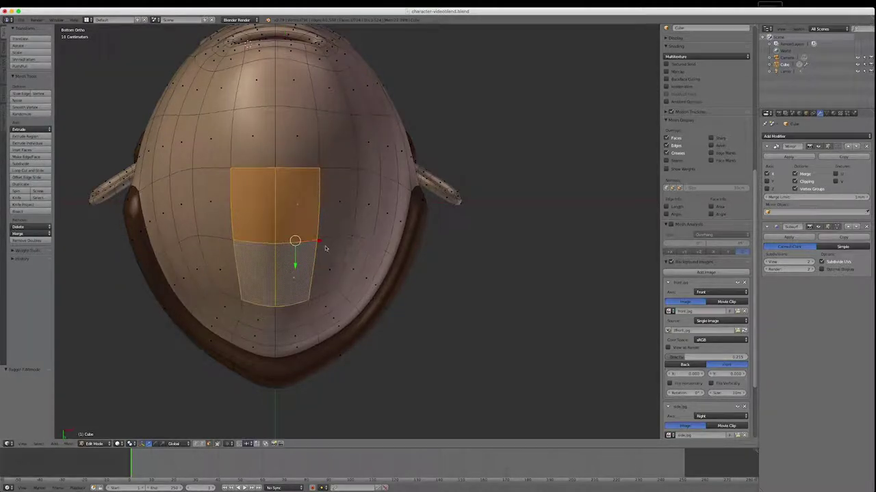
pyautogui.press('s')
pyautogui.press('x')
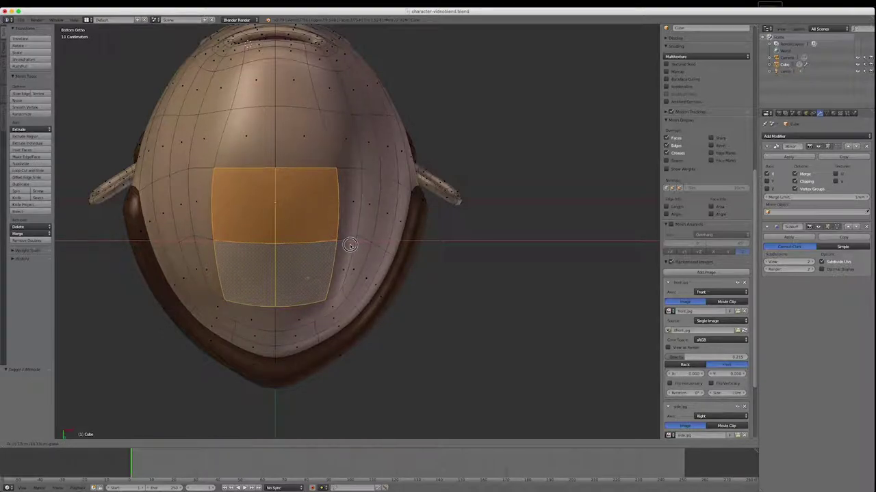
pyautogui.click(349, 245)
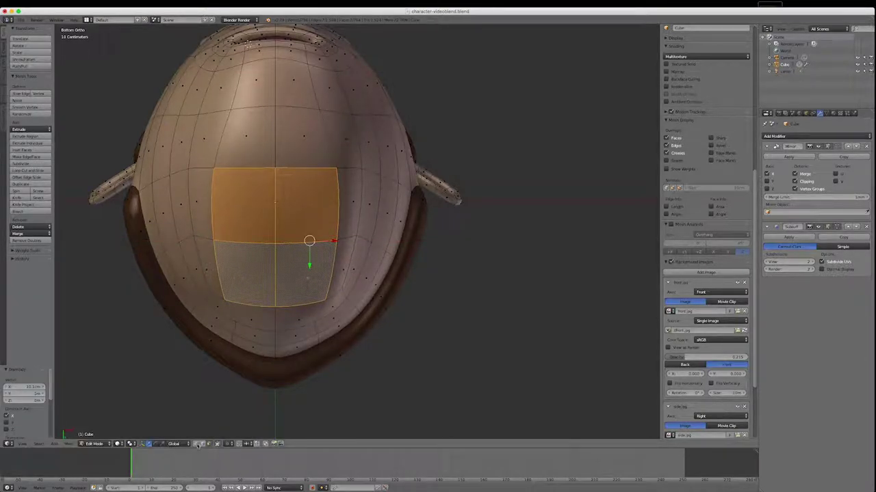
# In vertex selection, move the neck base's front centre vertex forward along Y and its front corner vertex backward along Y
pyautogui.click(196, 444)
pyautogui.rightClick(276, 168)
pyautogui.moveTo(277, 189); pyautogui.dragTo(281, 169)
pyautogui.rightClick(215, 168)
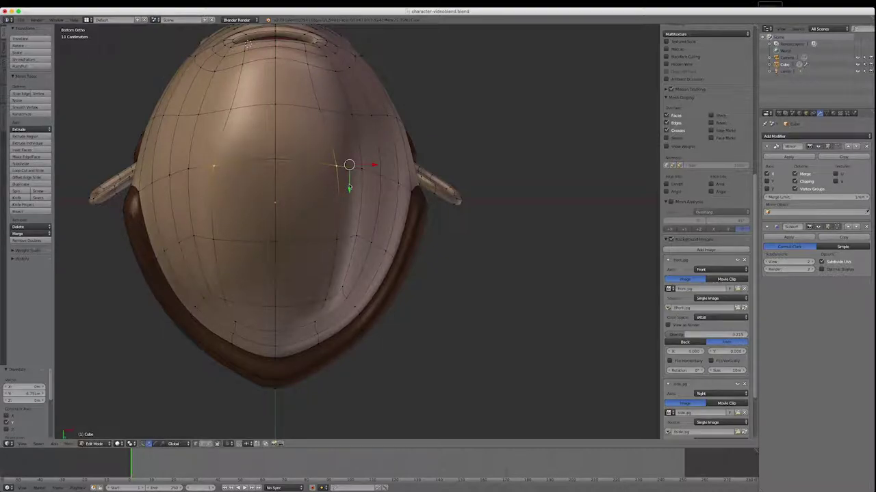
pyautogui.press('g')
pyautogui.press('y')
pyautogui.click(347, 191)
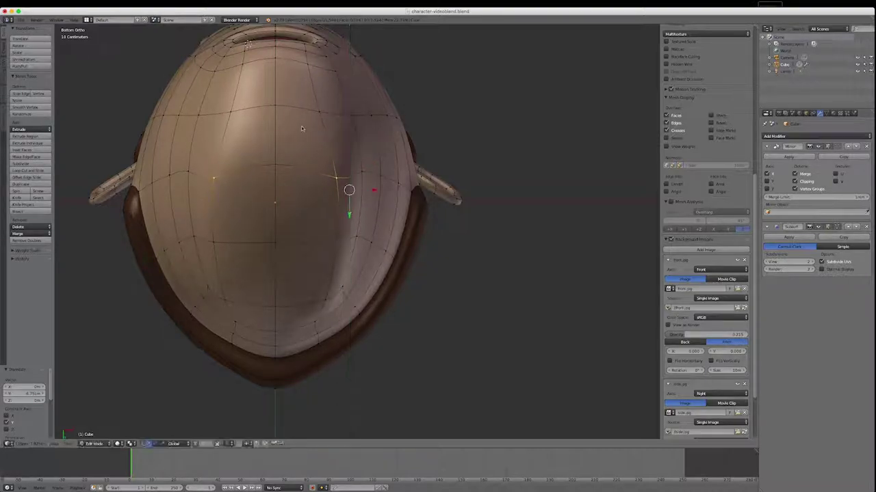
# Round the neck base by moving its rear corner vertex forward along Y and its side vertex outward along X
pyautogui.rightClick(325, 296)
pyautogui.press('g')
pyautogui.press('y')
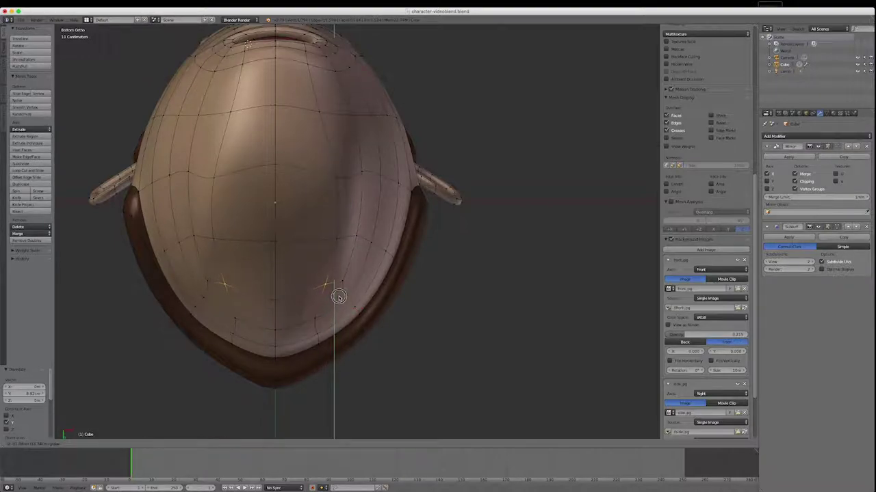
pyautogui.click(335, 291)
pyautogui.rightClick(340, 241)
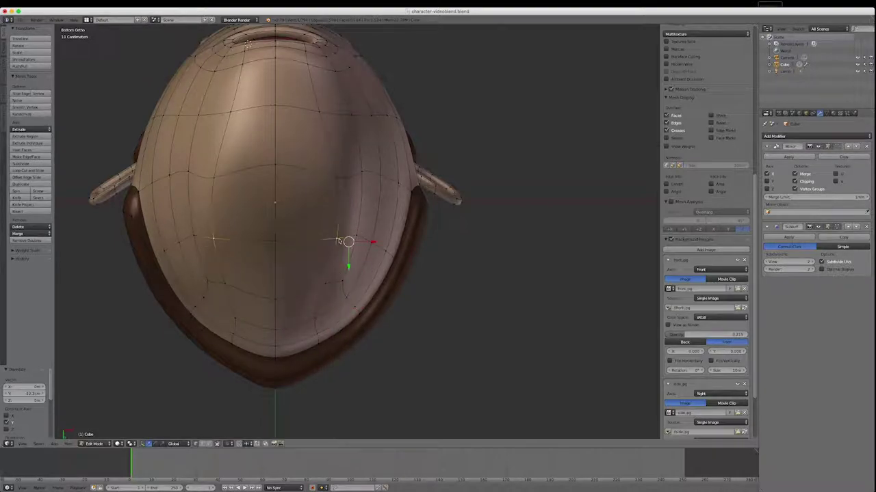
pyautogui.press('g')
pyautogui.press('x')
pyautogui.click(385, 243)
# Select both rounded neck base faces in face selection, extrude them in place and scale them to about 0.9
pyautogui.click(217, 445)
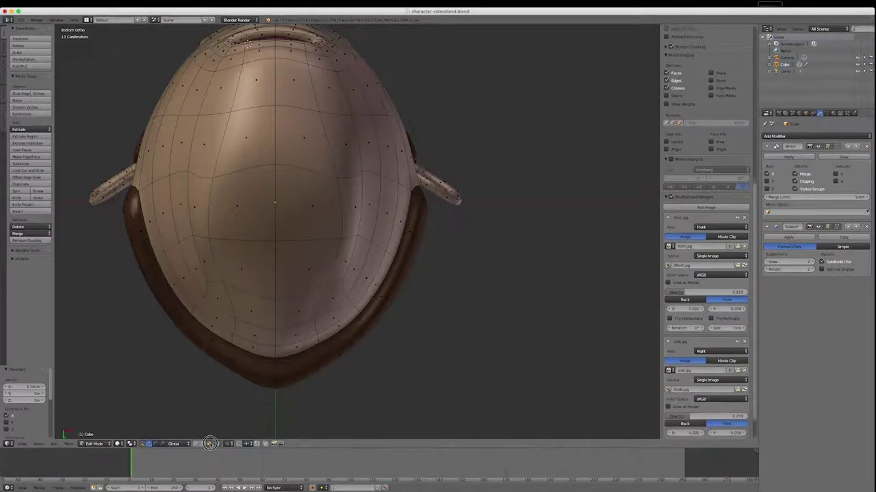
pyautogui.rightClick(299, 213)
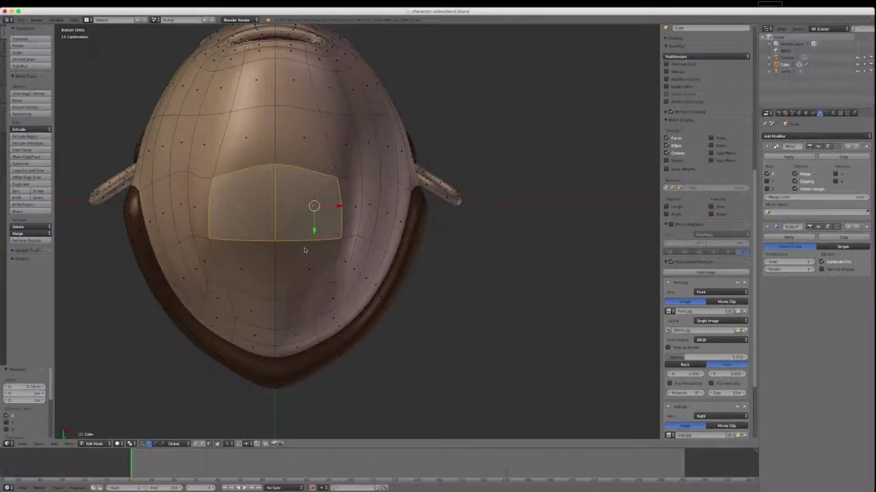
pyautogui.keyDown('shift'); pyautogui.rightClick(303, 258); pyautogui.keyUp('shift')
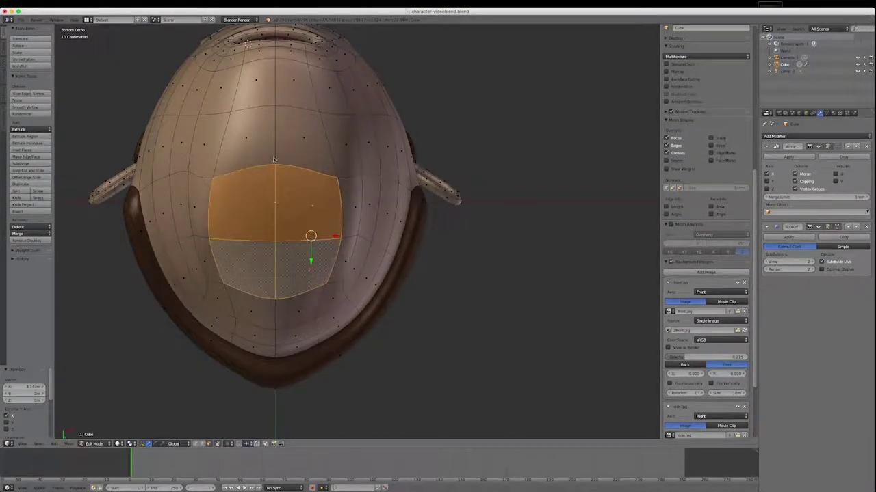
pyautogui.press('e')
pyautogui.rightClick(514, 204)
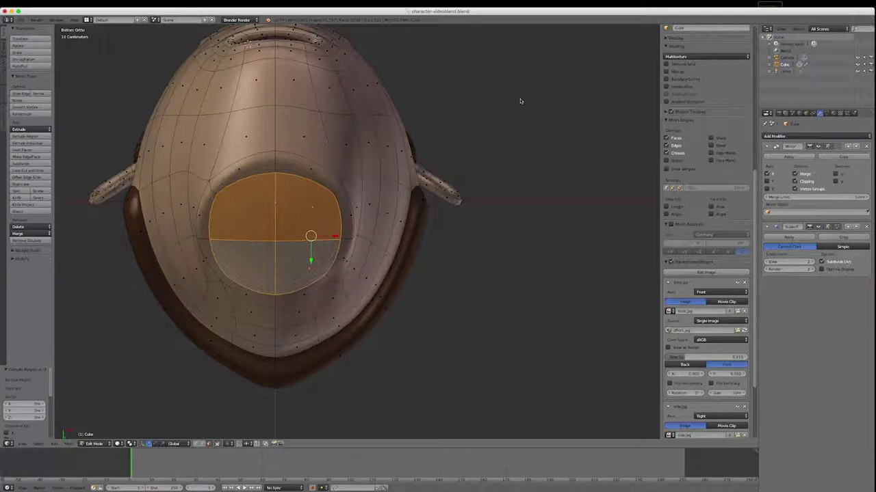
pyautogui.press('s')
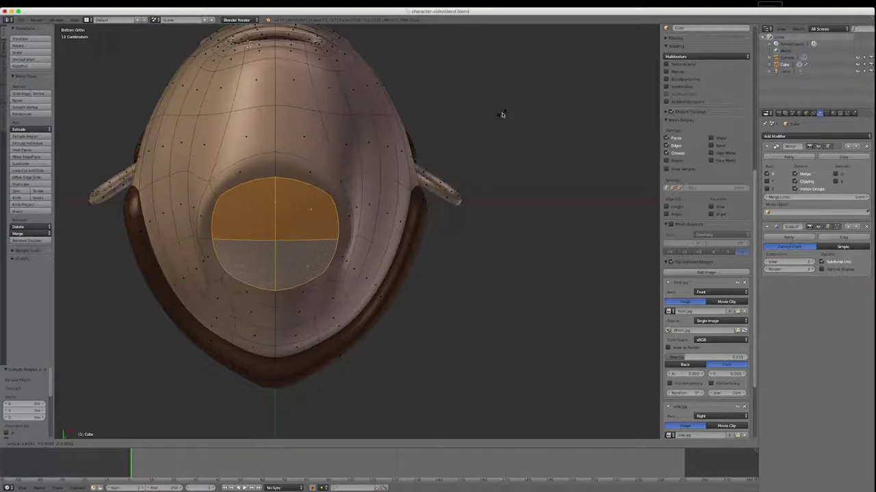
pyautogui.click(501, 115)
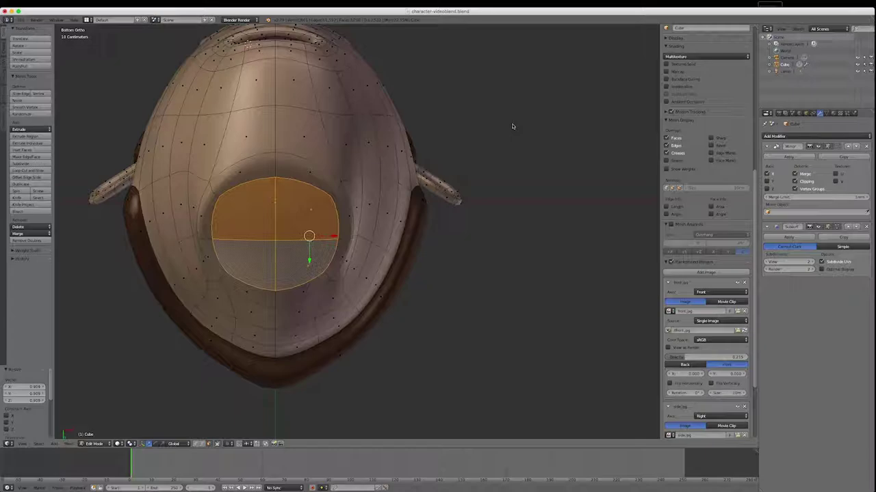
# In front view, extrude the selected neck base faces downward twice, first a short section below the chin, then a longer neck section
pyautogui.press('KP_1')
pyautogui.scroll(-4, 513, 127)
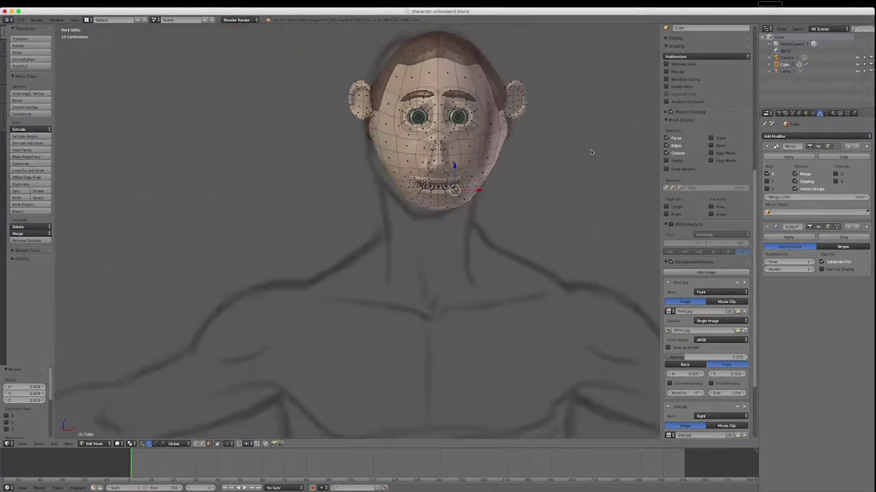
pyautogui.scroll(2, 503, 222)
pyautogui.scroll(-5, 501, 223)
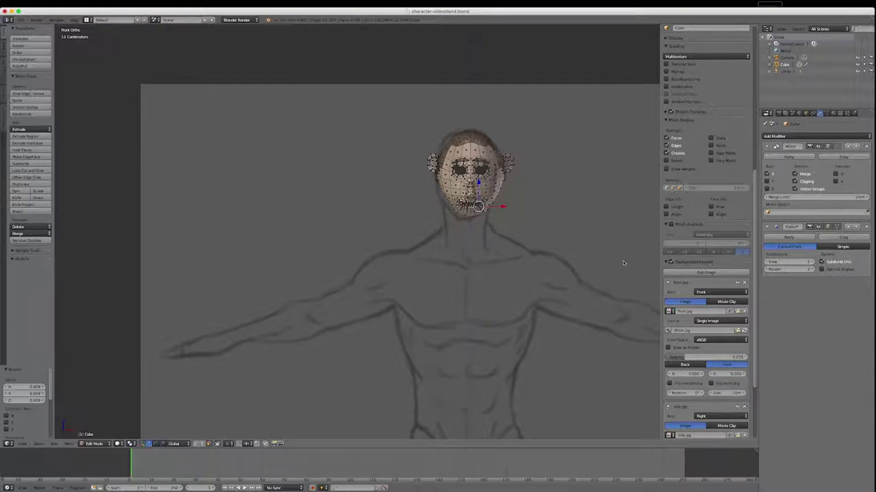
pyautogui.scroll(2, 263, 183)
pyautogui.scroll(-4, 263, 183)
pyautogui.scroll(8, 392, 186)
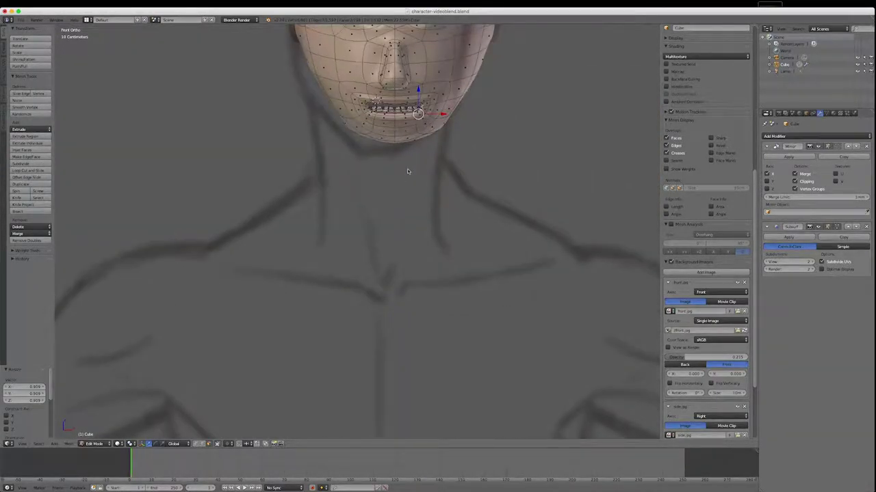
pyautogui.press('e')
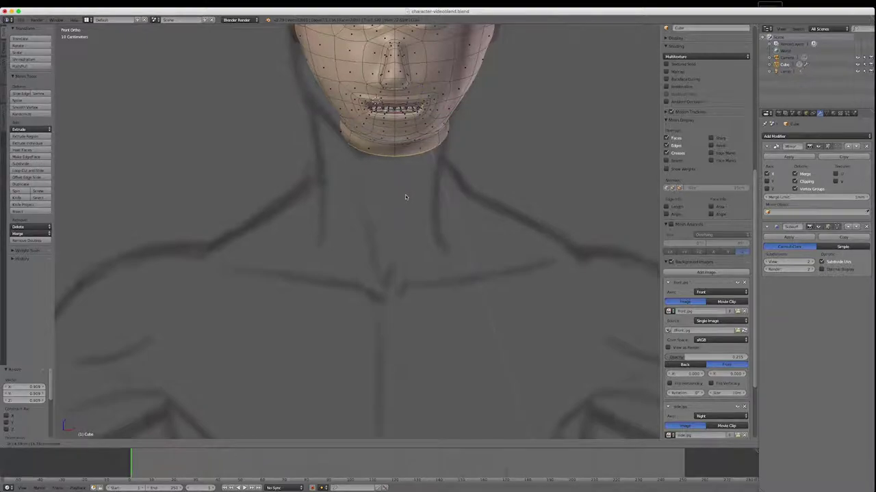
pyautogui.click(405, 195)
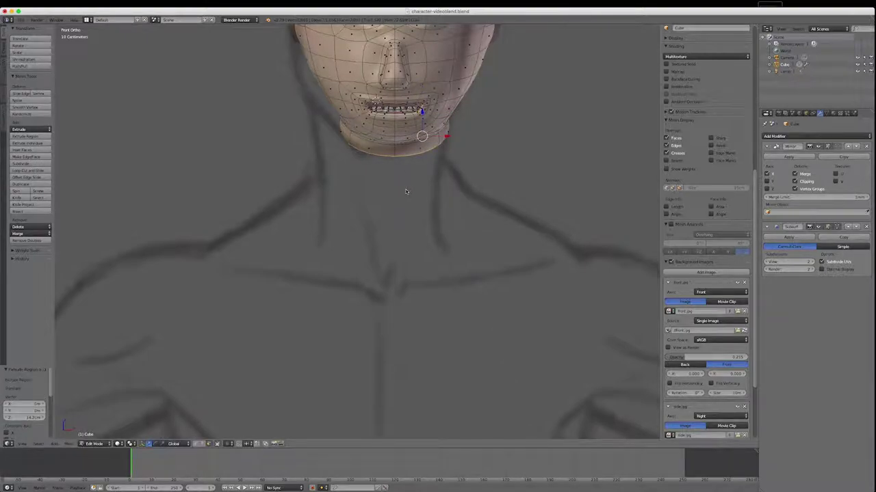
pyautogui.press('e')
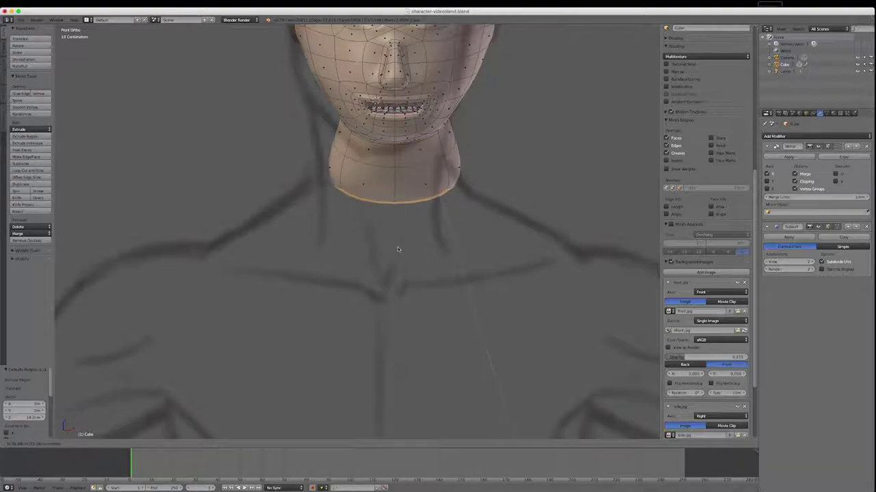
pyautogui.click(396, 246)
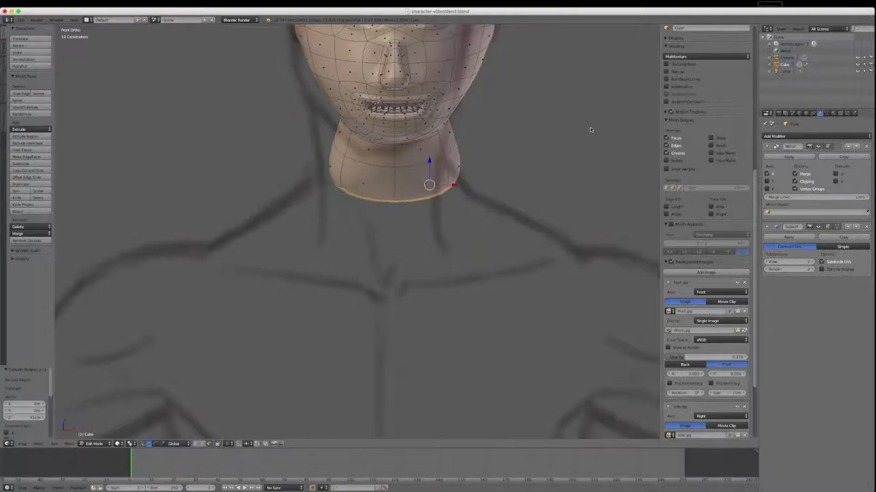
# Extrude the neck's end faces in place, scale them to about 0.76, and extrude them straight down to the reference's chest
pyautogui.press('e')
pyautogui.press('s')
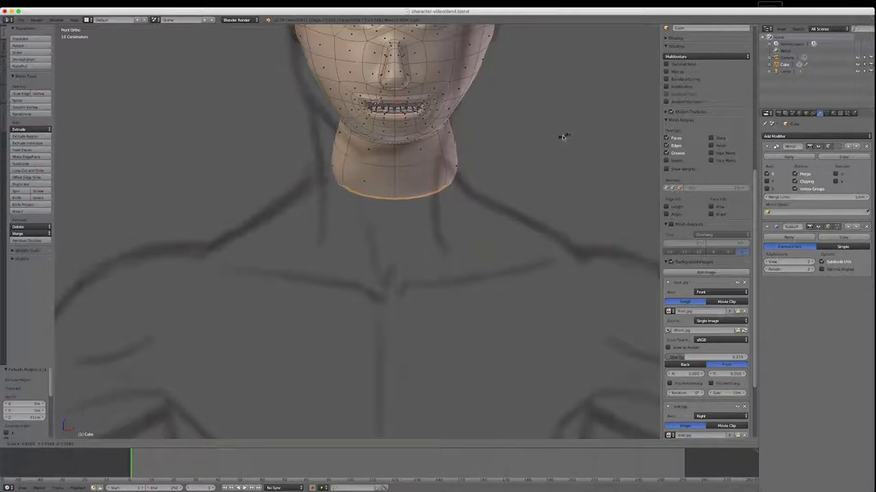
pyautogui.click(550, 137)
pyautogui.click(550, 138)
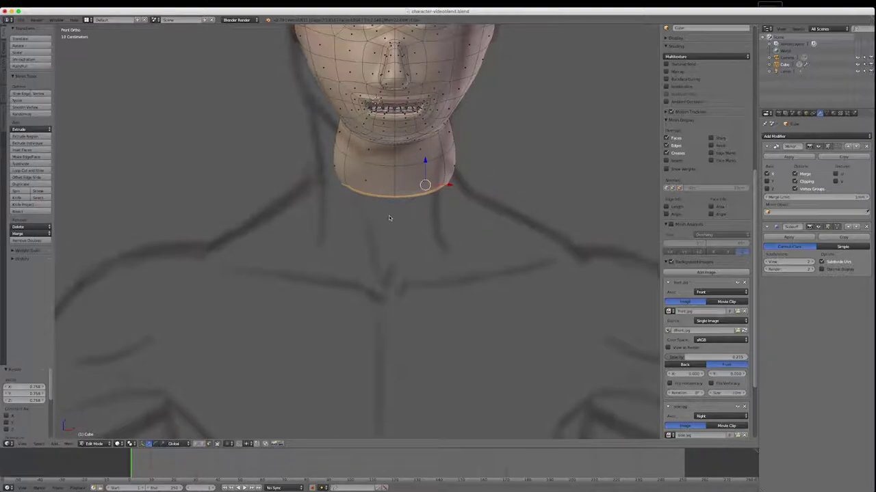
pyautogui.scroll(-6, 275, 200)
pyautogui.scroll(3, 275, 199)
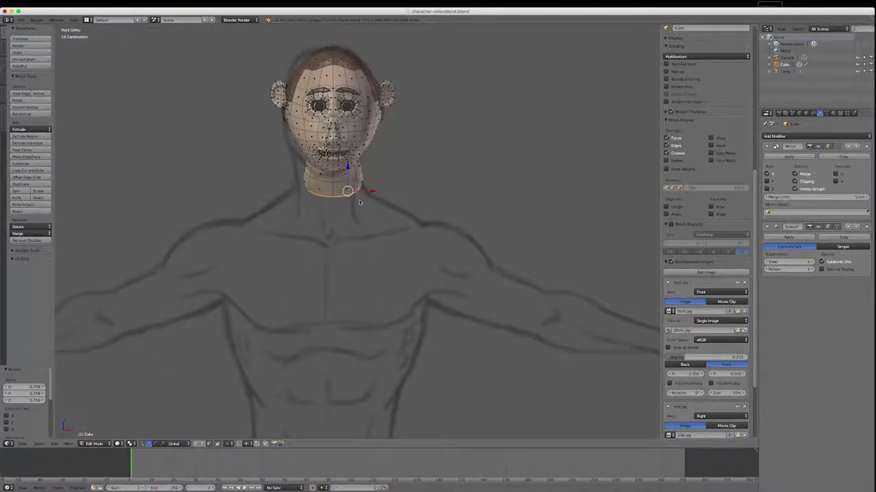
pyautogui.press('e')
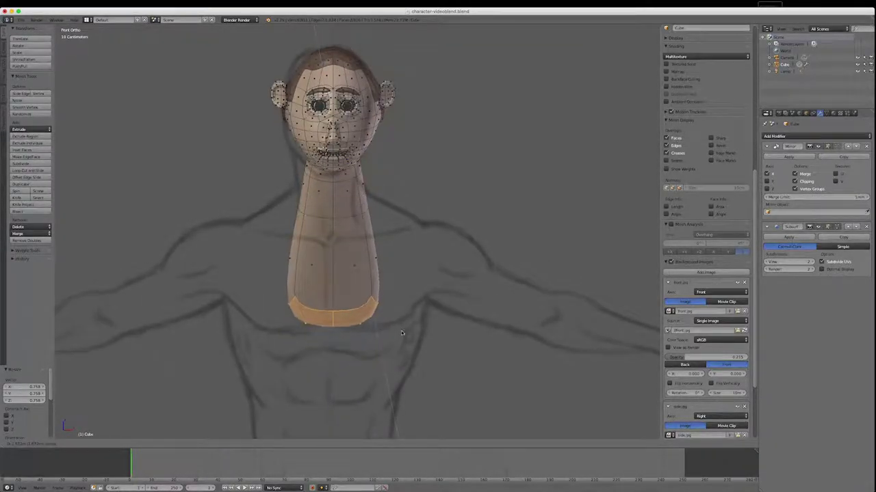
pyautogui.click(402, 329)
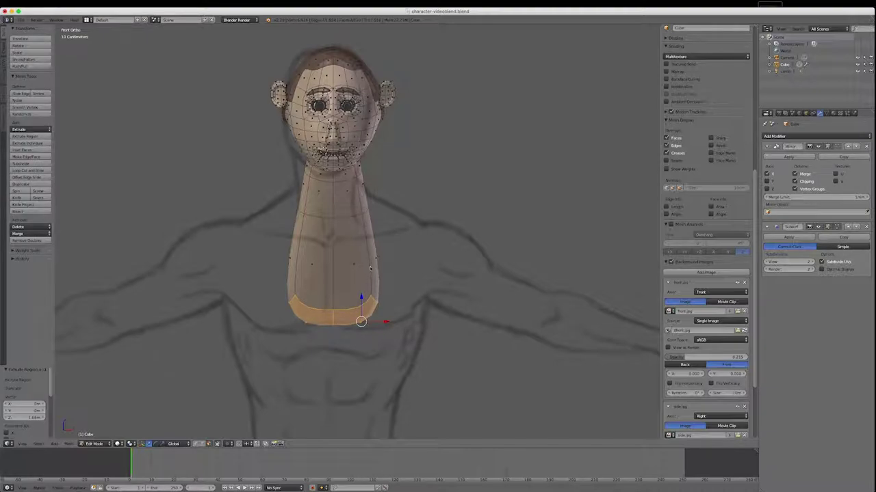
# Select the face loop around the torso section, extrude it outward, and fit it to the chest sketch by moving it down and outward along X
pyautogui.rightClick(368, 267)
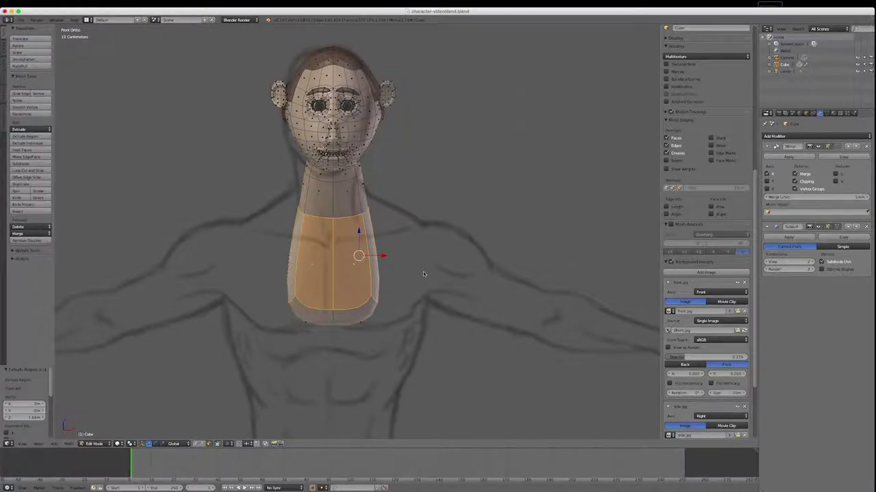
pyautogui.press('s')
pyautogui.press('x')
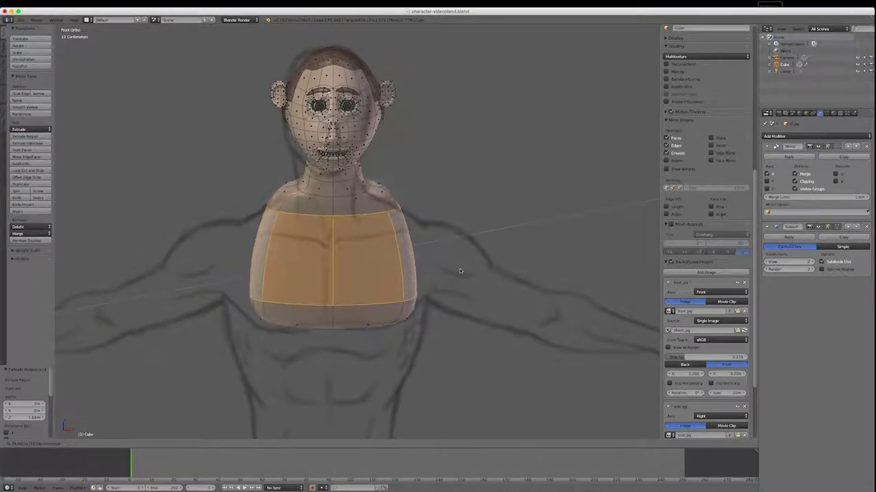
pyautogui.click(460, 271)
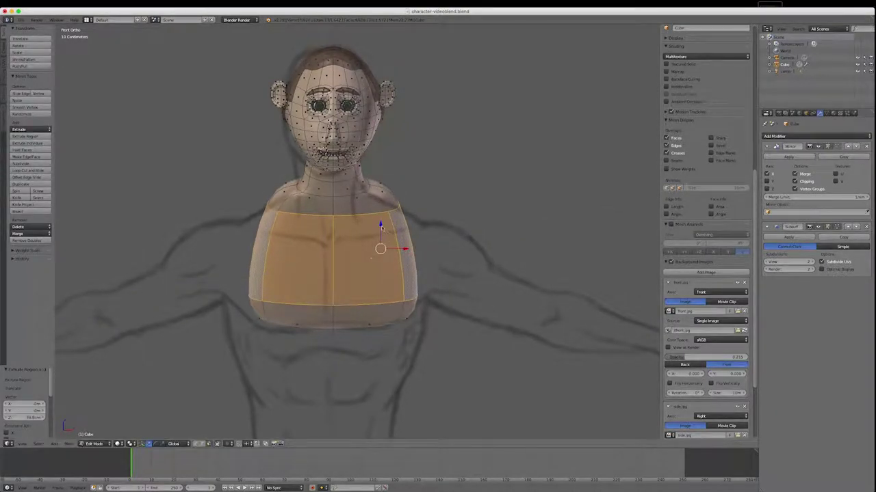
pyautogui.moveTo(380, 224); pyautogui.dragTo(380, 243)
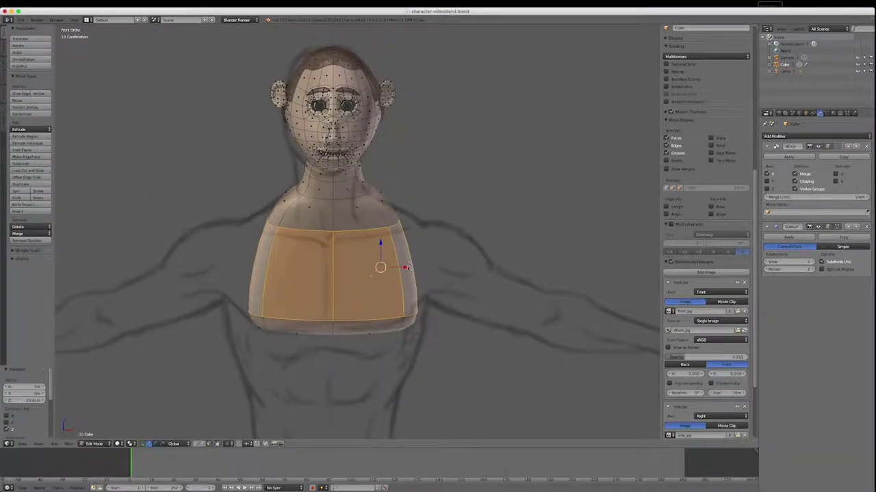
pyautogui.moveTo(407, 268); pyautogui.dragTo(424, 268)
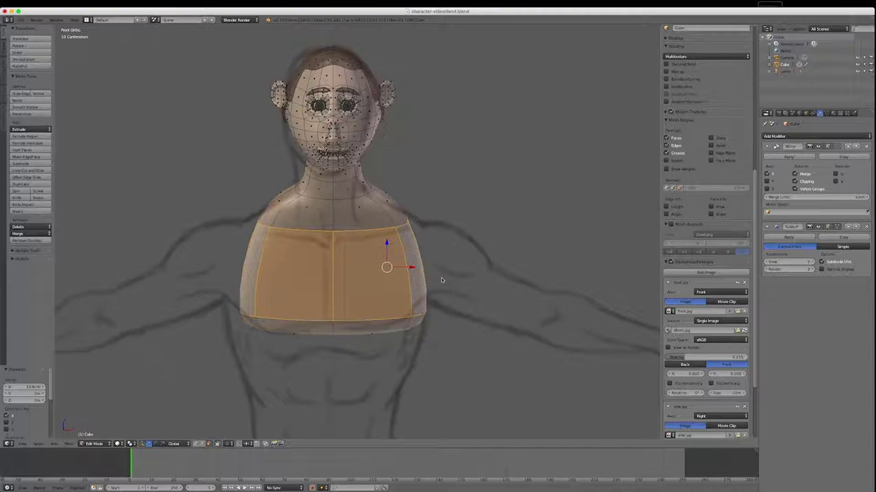
# In right side view, grow the selection over the whole neck and torso and rotate it about 30 degrees around the 3D cursor to stand upright
pyautogui.scroll(-4, 435, 159)
pyautogui.scroll(2, 423, 241)
pyautogui.moveTo(422, 245); pyautogui.dragTo(421, 157, button='middle')
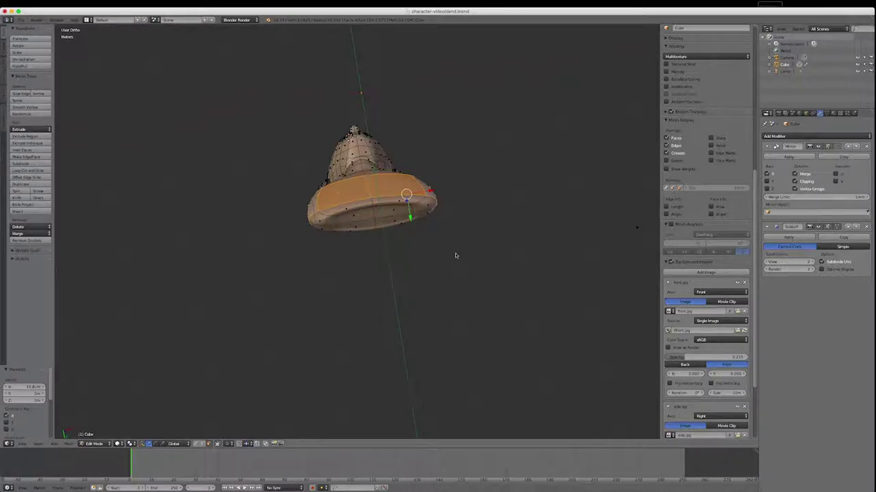
pyautogui.press('KP_3')
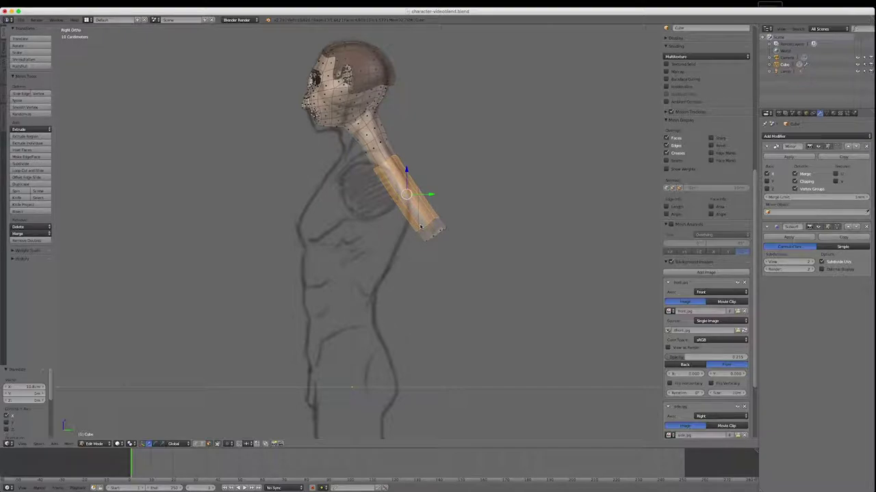
pyautogui.press('ctrl+KP_Add')
pyautogui.press('ctrl+KP_Subtract')
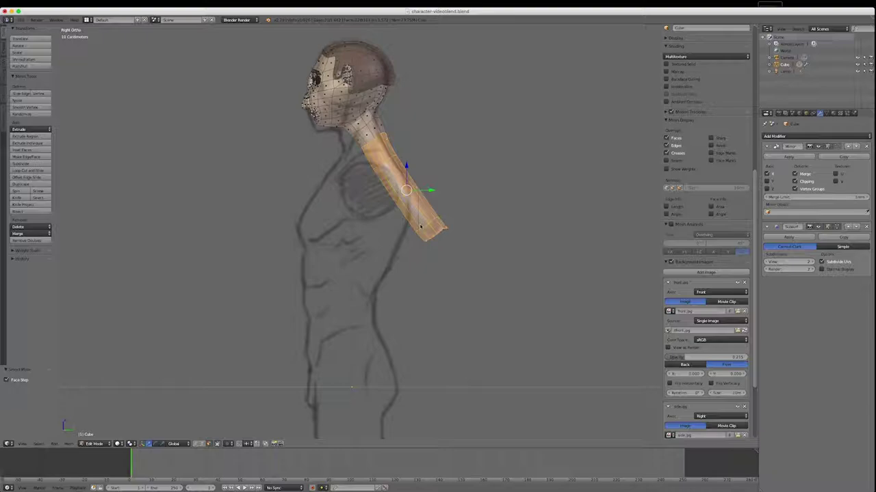
pyautogui.press('ctrl+KP_Add')
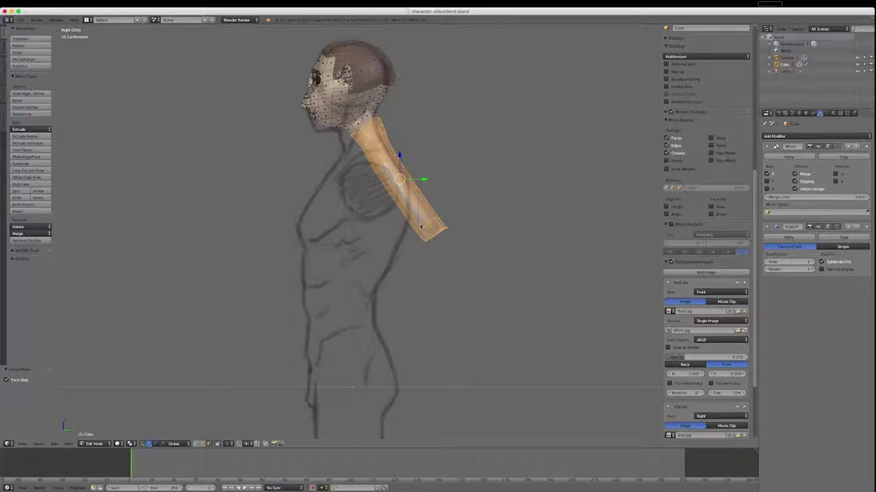
pyautogui.press('ctrl+KP_Add')
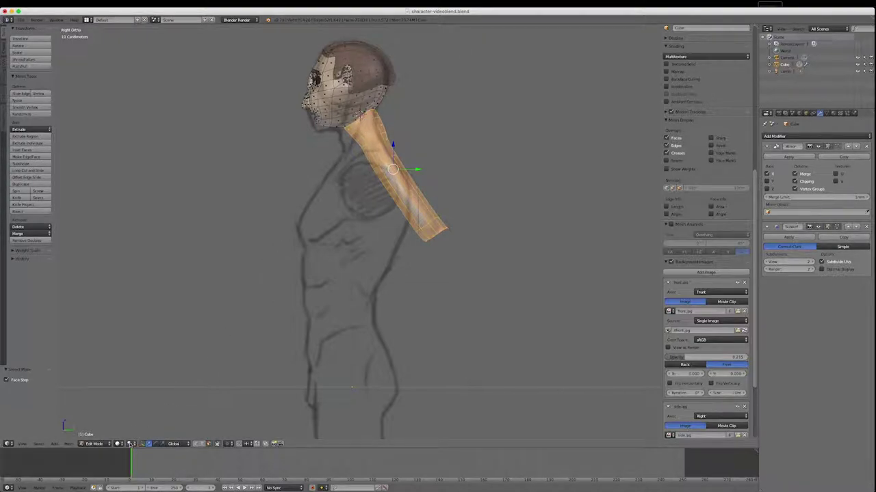
pyautogui.click(130, 444)
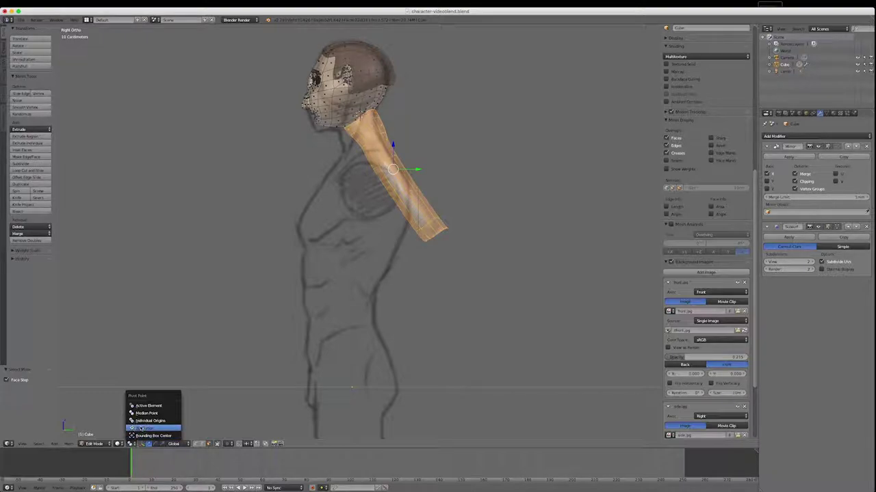
pyautogui.click(144, 428)
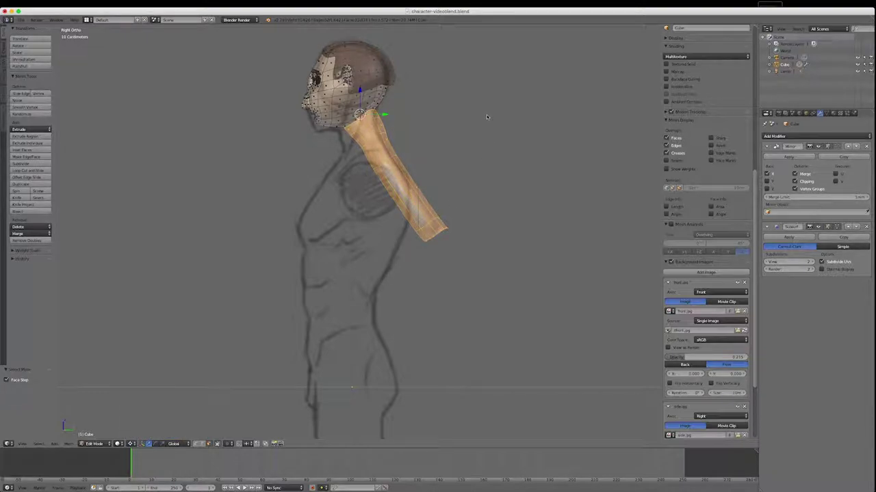
pyautogui.press('r')
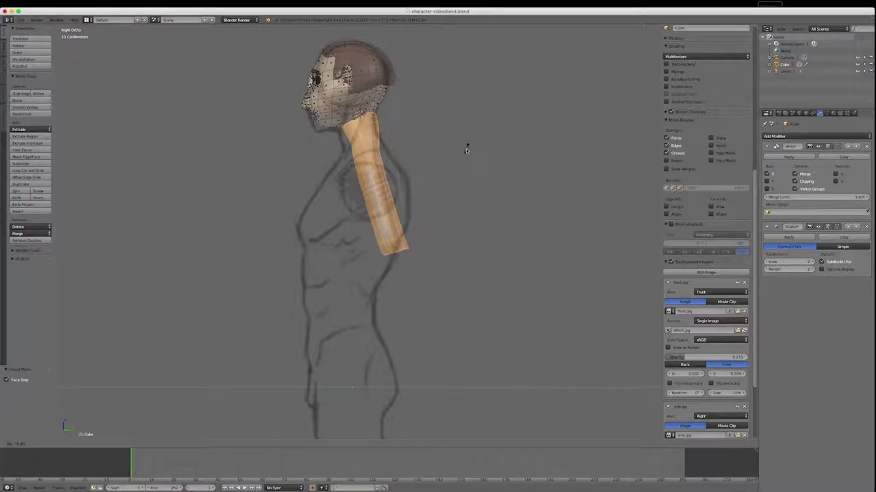
pyautogui.click(443, 164)
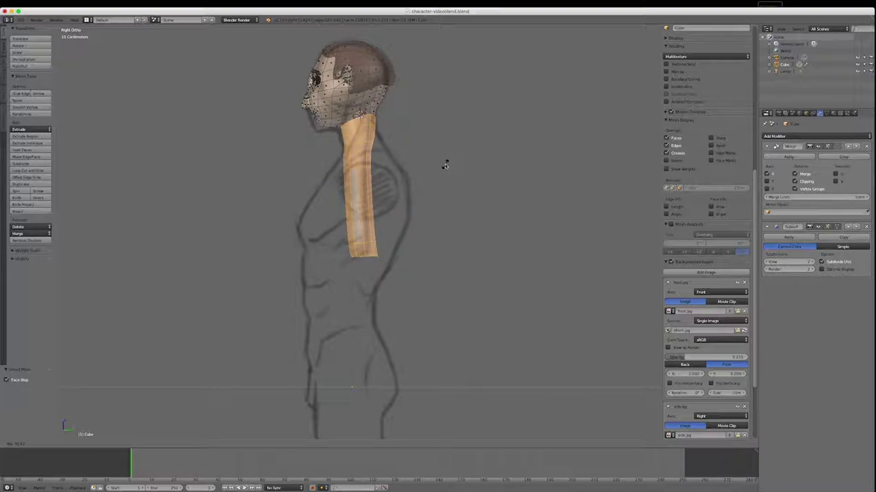
pyautogui.click(445, 164)
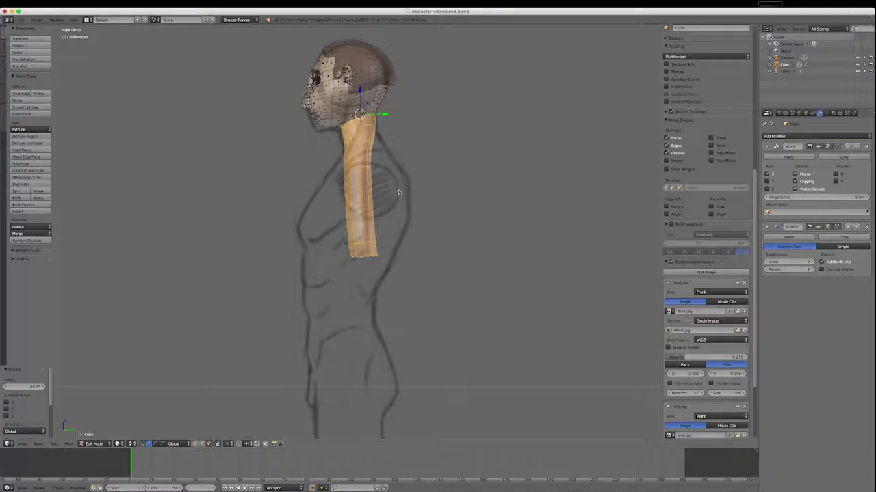
# Shrink the selection to the torso section, set the pivot to Median Point, and scale it along Y by about 2.8 to deepen the chest
pyautogui.press('ctrl+KP_Subtract')
pyautogui.press('ctrl+KP_Subtract')
pyautogui.press('ctrl+KP_Subtract')
pyautogui.press('ctrl+KP_Subtract')
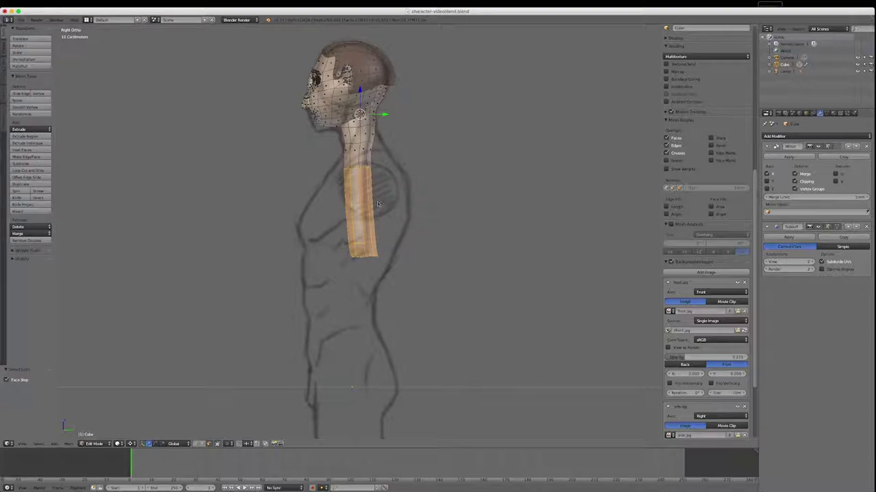
pyautogui.click(131, 444)
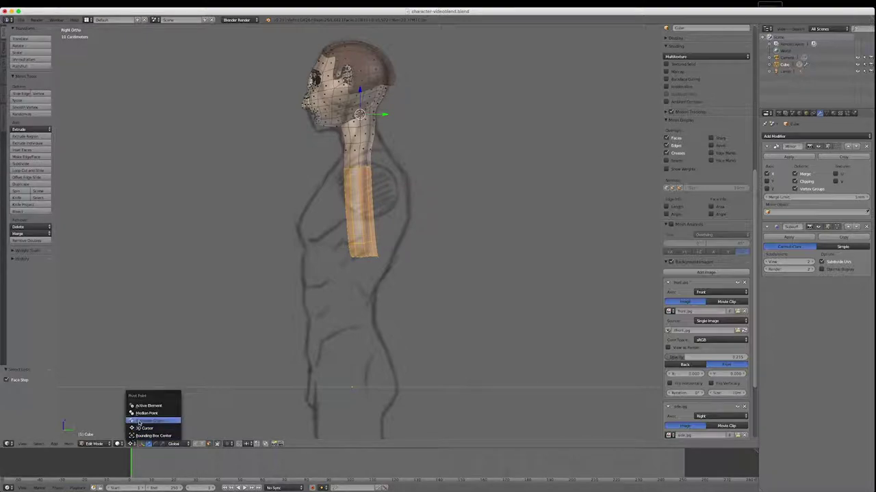
pyautogui.click(141, 414)
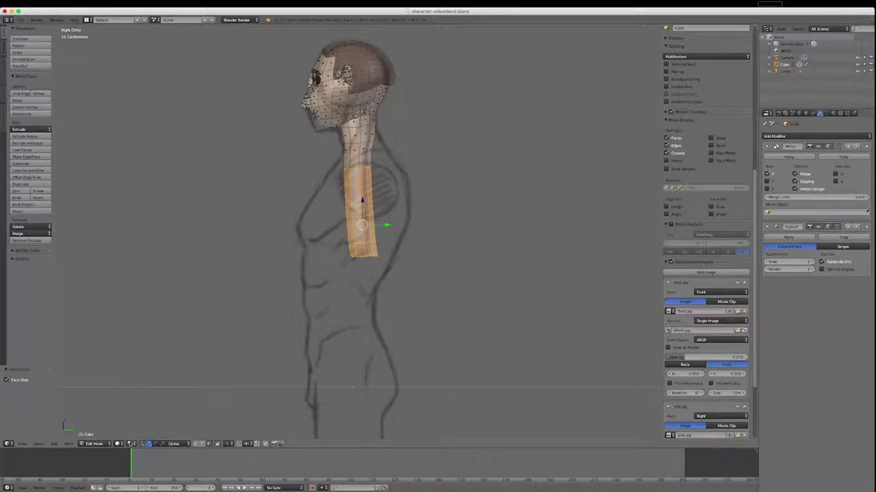
pyautogui.click(163, 445)
pyautogui.moveTo(387, 226); pyautogui.dragTo(431, 226)
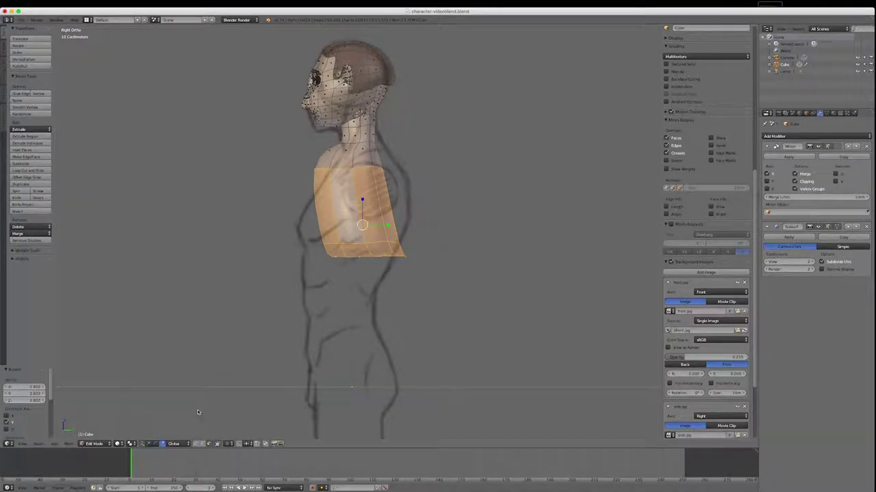
# Move the torso section slightly down along Z and tilt it slightly to follow the side reference
pyautogui.click(149, 444)
pyautogui.moveTo(362, 202); pyautogui.dragTo(362, 208)
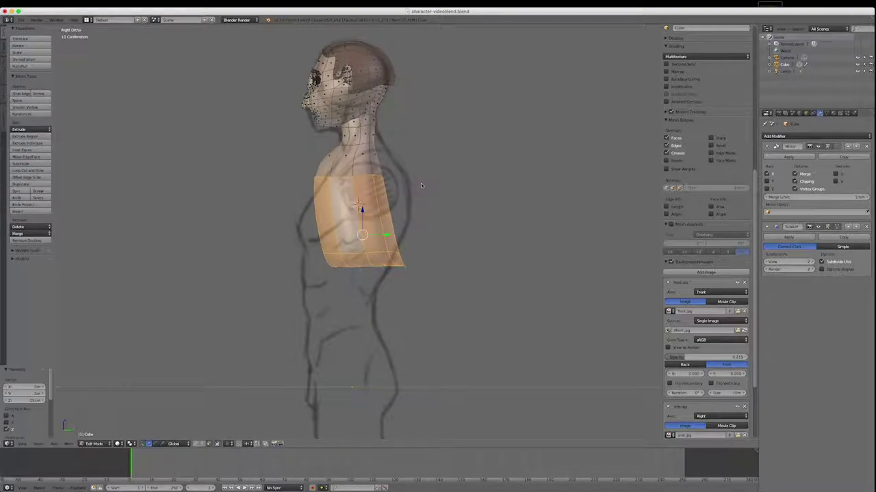
pyautogui.press('r')
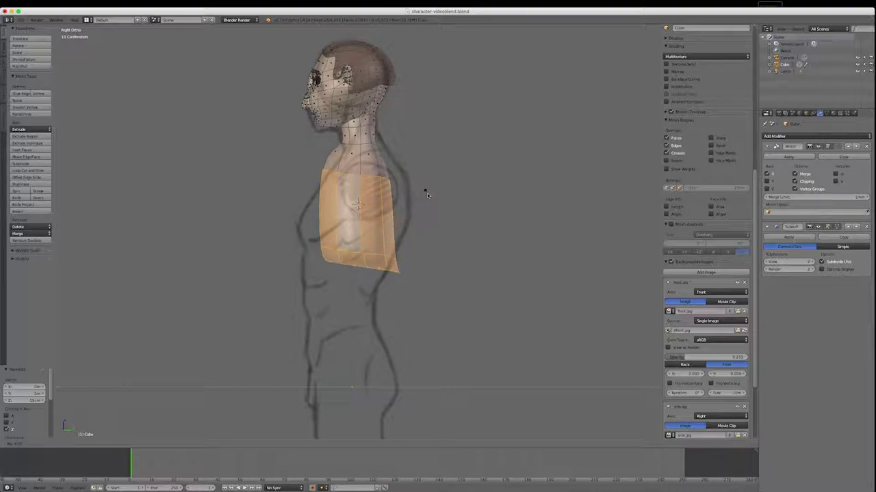
pyautogui.click(427, 193)
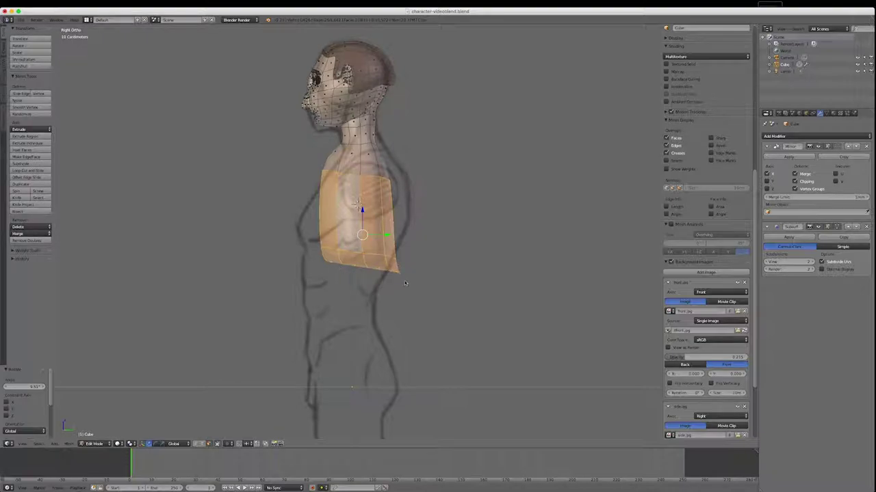
# Select the torso's bottom faces, grow the selection around the lower edge, and flatten it along Z in right side view
pyautogui.moveTo(359, 277); pyautogui.dragTo(364, 260, button='middle')
pyautogui.rightClick(356, 270)
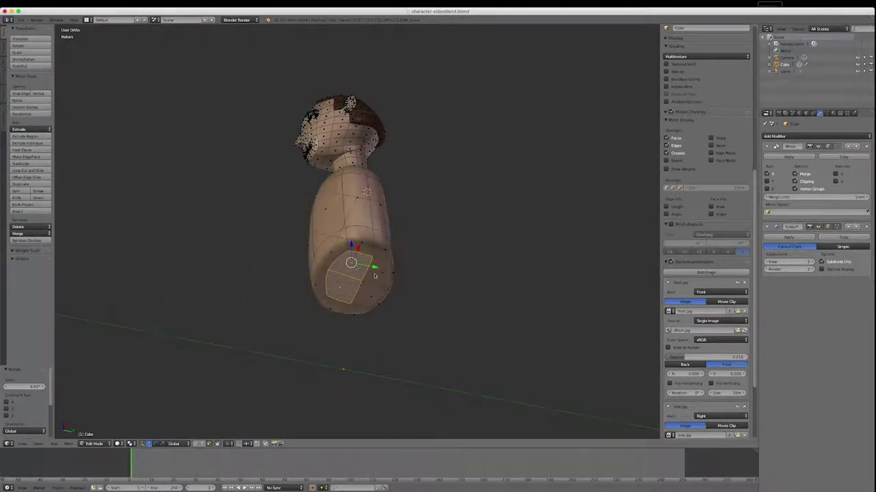
pyautogui.keyDown('shift'); pyautogui.rightClick(375, 276); pyautogui.keyUp('shift')
pyautogui.keyDown('shift'); pyautogui.rightClick(360, 248); pyautogui.keyUp('shift')
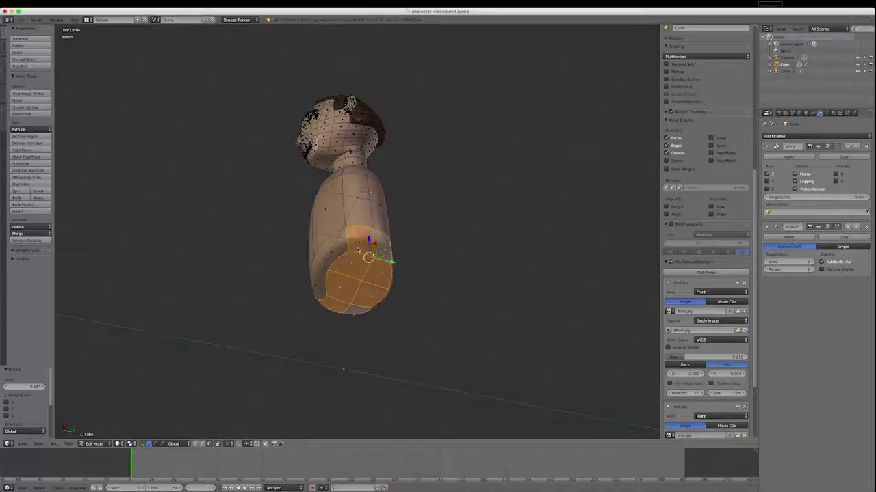
pyautogui.press('ctrl+KP_Add')
pyautogui.moveTo(389, 302); pyautogui.dragTo(388, 230, button='middle')
pyautogui.press('ctrl+KP_Add')
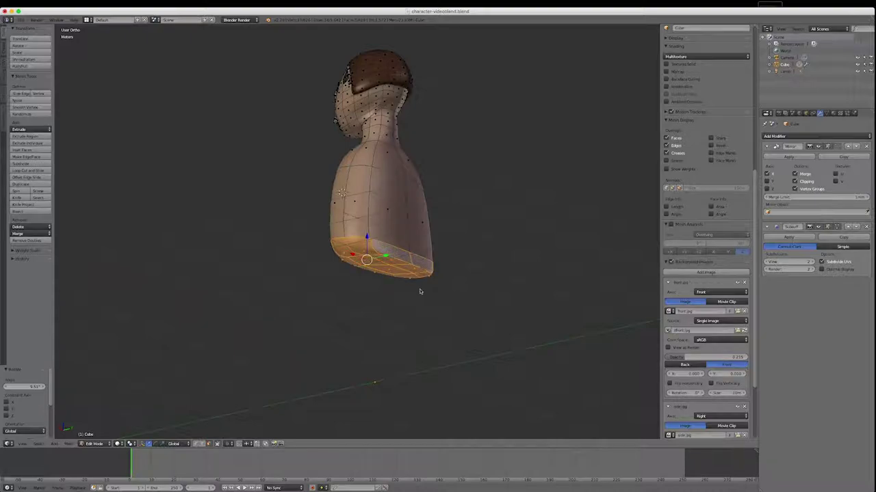
pyautogui.press('KP_3')
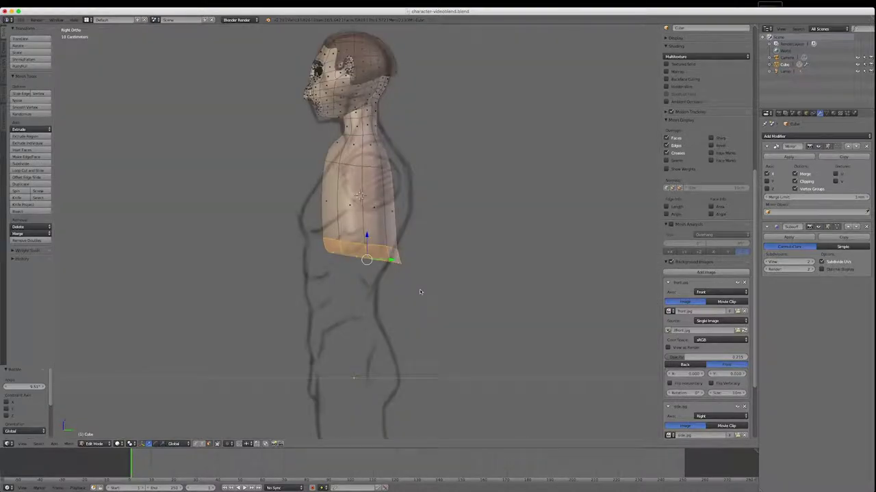
pyautogui.click(163, 444)
pyautogui.moveTo(366, 235); pyautogui.dragTo(366, 259)
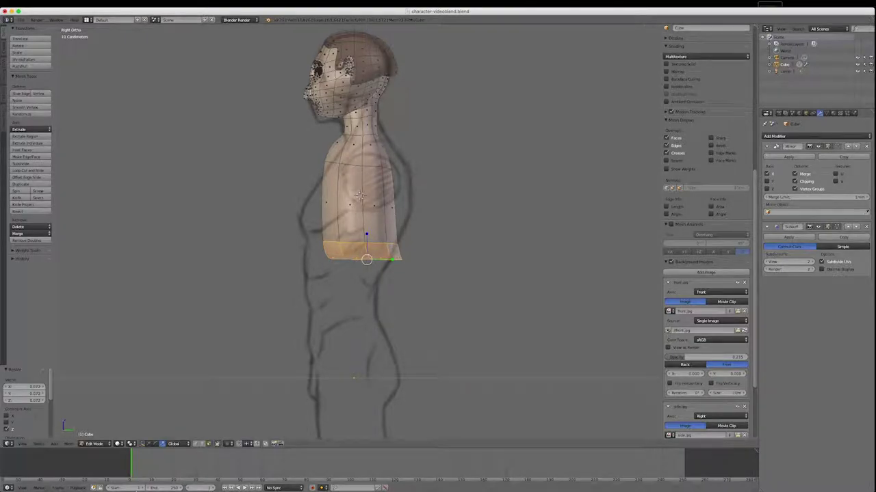
# Select the upper chest edge loop, flatten it along Z, and move it down and back along Y to follow the side sketch
pyautogui.click(195, 444)
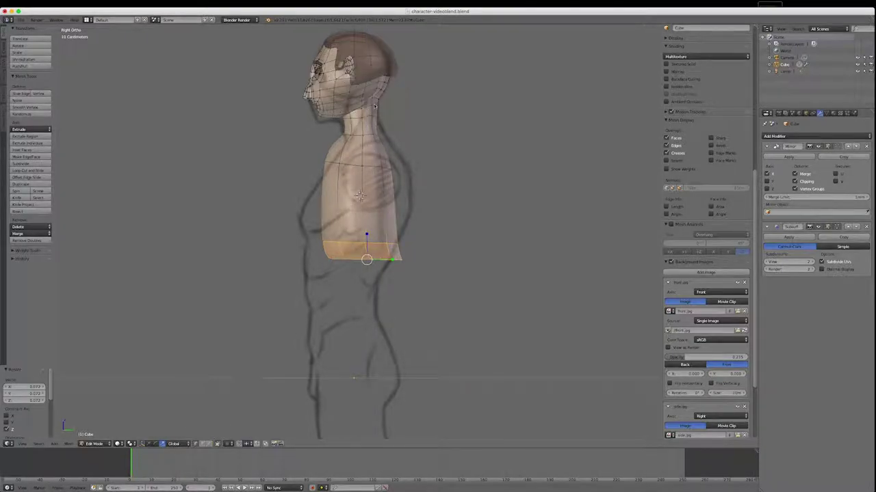
pyautogui.keyDown('alt'); pyautogui.rightClick(370, 168); pyautogui.keyUp('alt')
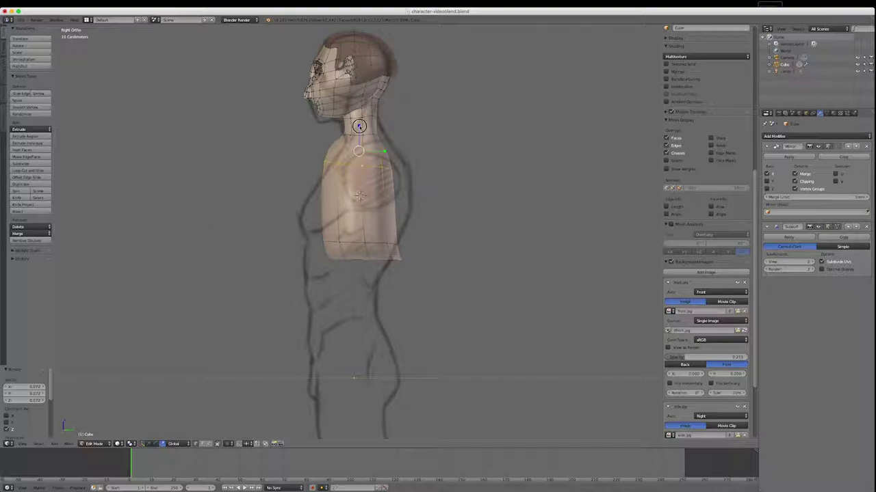
pyautogui.press('s')
pyautogui.press('z')
pyautogui.click(356, 152)
pyautogui.click(149, 444)
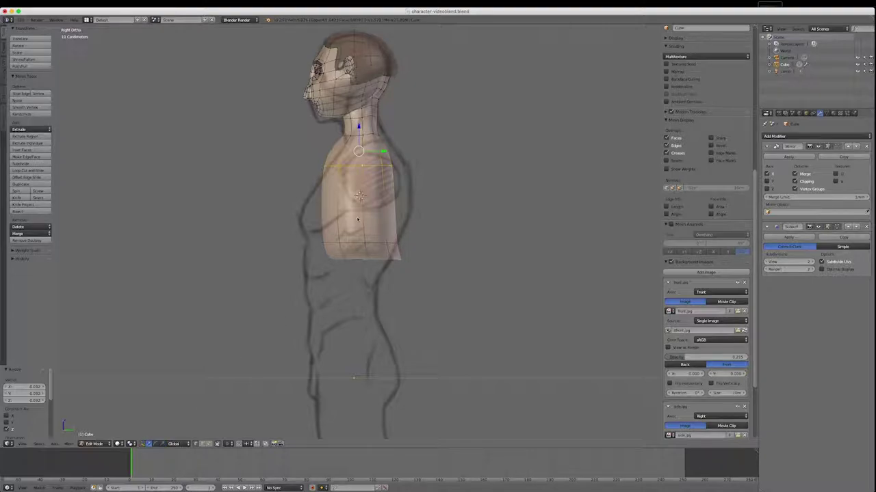
pyautogui.moveTo(359, 126); pyautogui.dragTo(362, 146)
pyautogui.moveTo(387, 174); pyautogui.dragTo(406, 169)
# Select the faces on the torso's underside in face select mode and move them slightly forward along Y
pyautogui.keyDown('alt'); pyautogui.rightClick(356, 248); pyautogui.keyUp('alt')
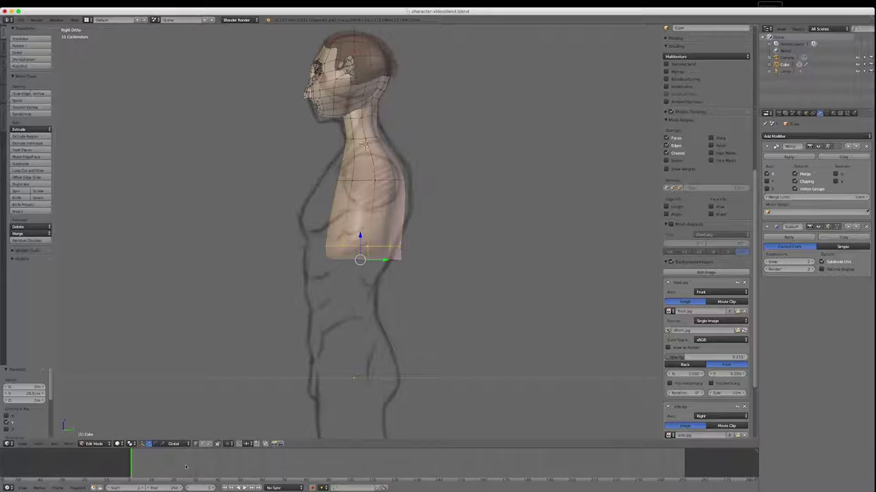
pyautogui.click(197, 444)
pyautogui.press('a')
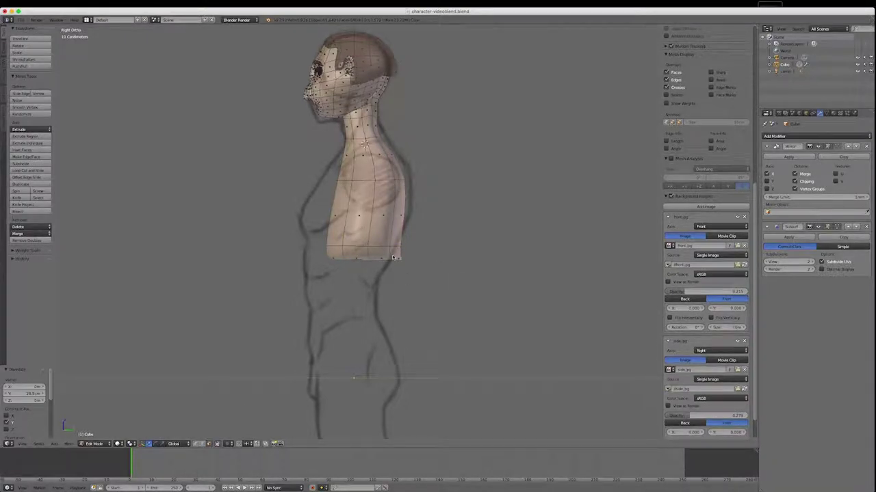
pyautogui.keyDown('alt'); pyautogui.rightClick(392, 257); pyautogui.keyUp('alt')
pyautogui.moveTo(394, 286); pyautogui.dragTo(376, 281, button='middle')
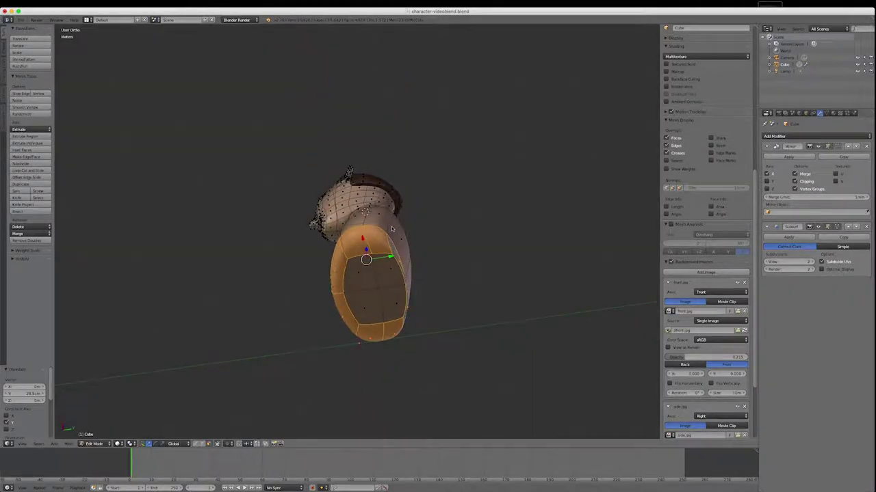
pyautogui.rightClick(387, 273)
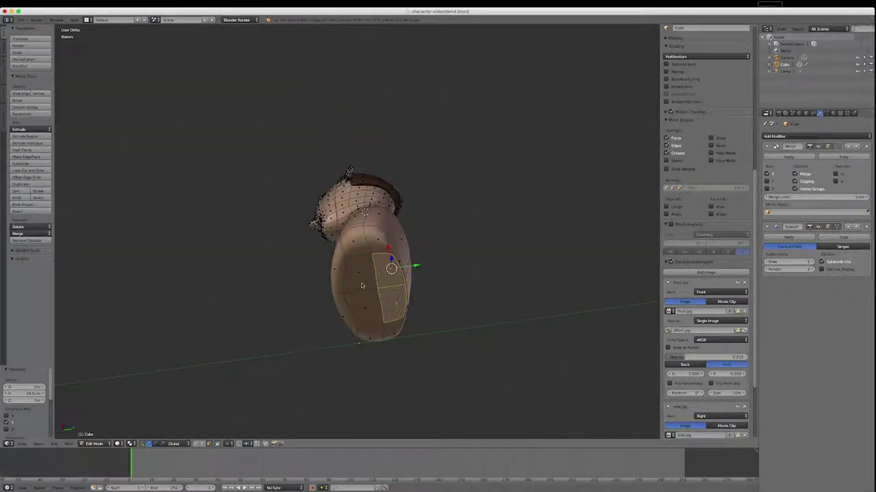
pyautogui.keyDown('shift'); pyautogui.rightClick(361, 282); pyautogui.keyUp('shift')
pyautogui.press('e')
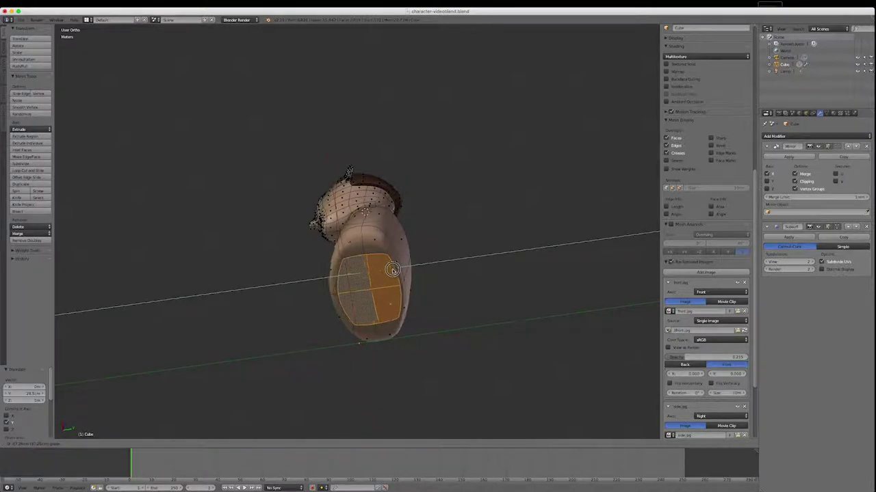
pyautogui.click(385, 268)
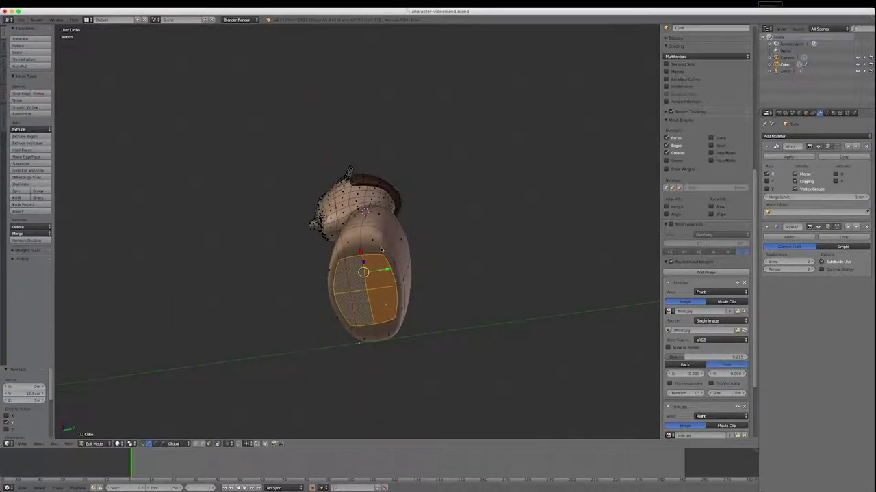
# Grow the selection around the torso's bottom, widen it along Y, and shift it forward to match the side sketch
pyautogui.press('ctrl+KP_Add')
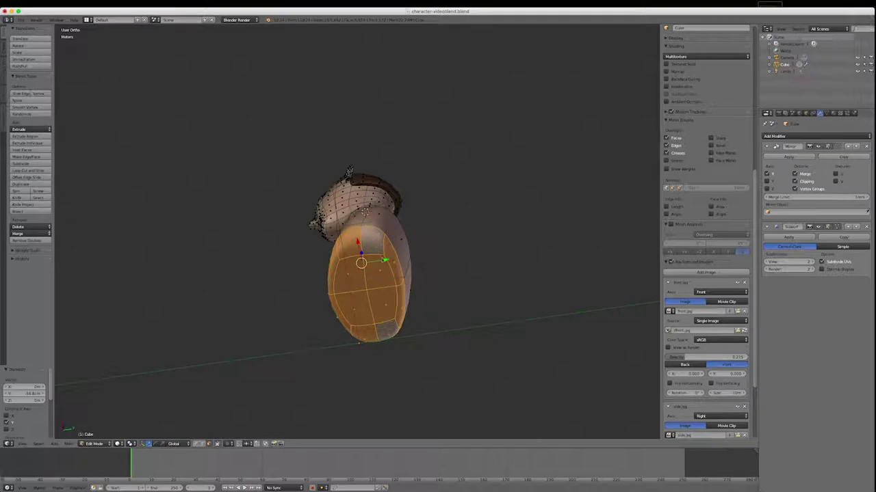
pyautogui.press('KP_3')
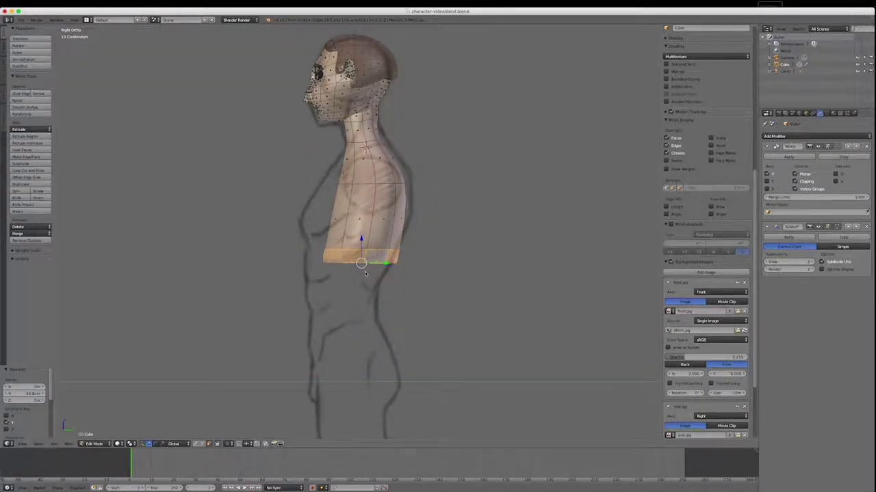
pyautogui.click(163, 444)
pyautogui.moveTo(387, 264); pyautogui.dragTo(392, 264)
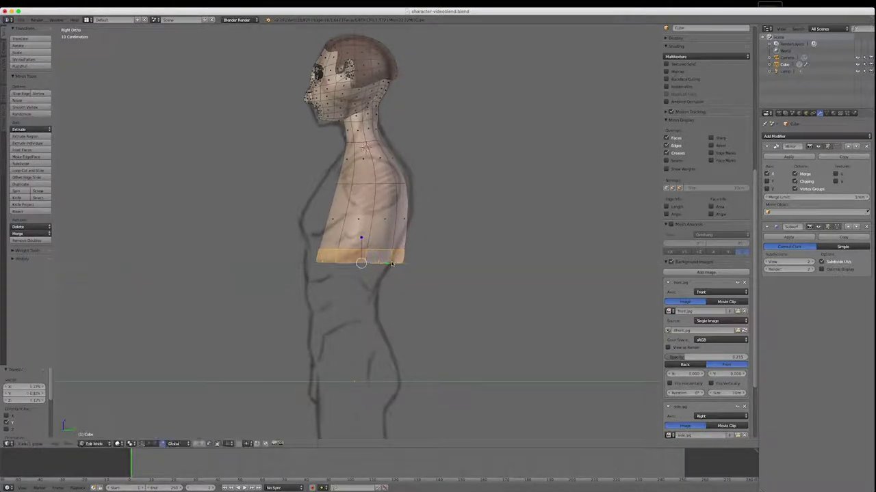
pyautogui.click(149, 444)
pyautogui.moveTo(382, 264); pyautogui.dragTo(373, 264)
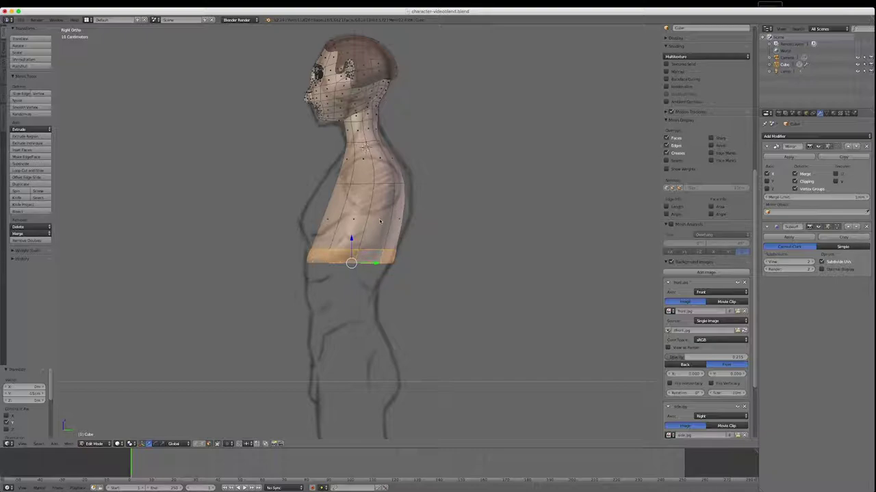
# Add one loop cut around the mid-chest, then scale it along Y and shift it to meet the chest and back outlines
pyautogui.hotkey('ctrl', 'r')
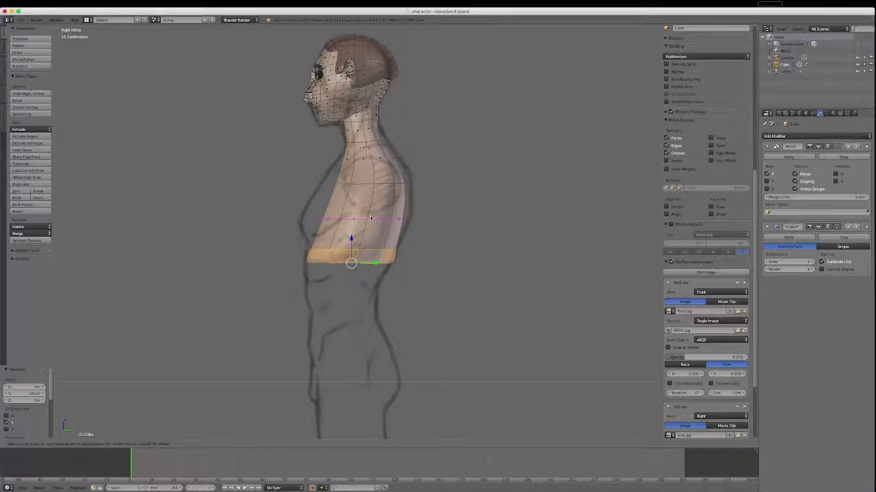
pyautogui.click(370, 218)
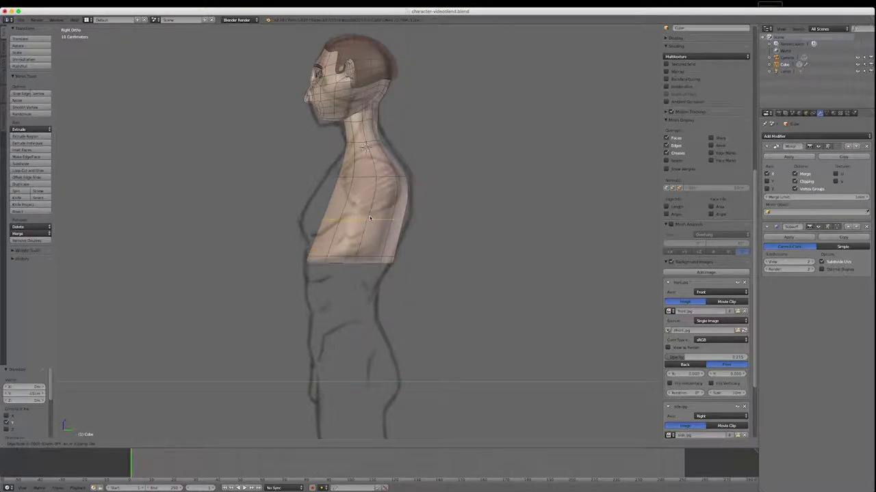
pyautogui.click(368, 221)
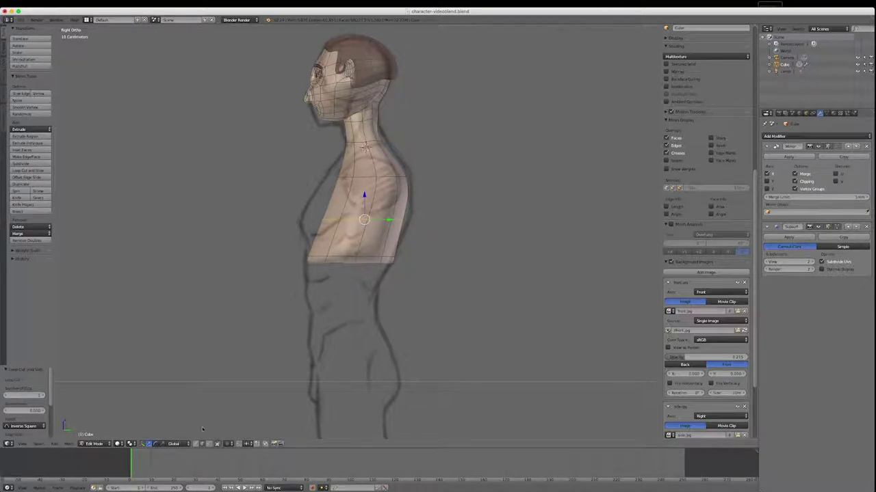
pyautogui.click(161, 444)
pyautogui.moveTo(394, 221)
pyautogui.mouseDown()
pyautogui.moveTo(402, 221)
pyautogui.moveTo(384, 219)
pyautogui.mouseUp()
pyautogui.click(149, 444)
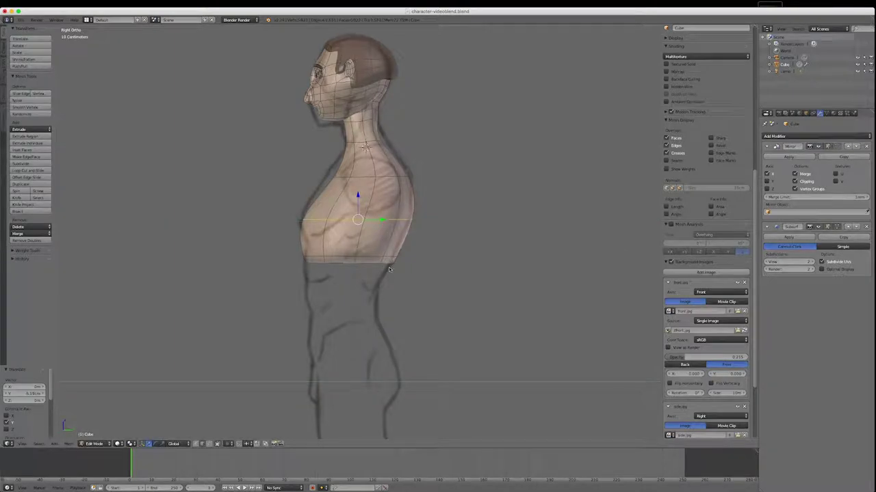
# In front view, widen the mid-chest loop along X by a factor of about 1.14
pyautogui.press('KP_1')
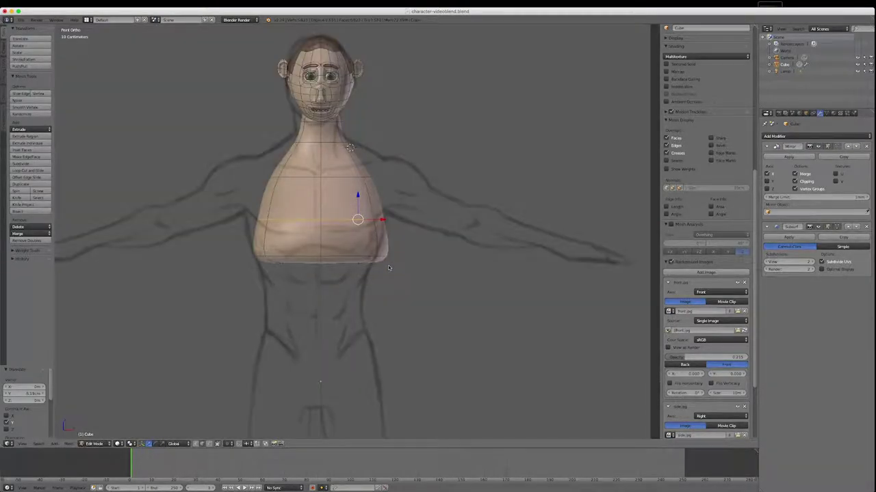
pyautogui.click(162, 444)
pyautogui.moveTo(388, 218); pyautogui.dragTo(387, 218)
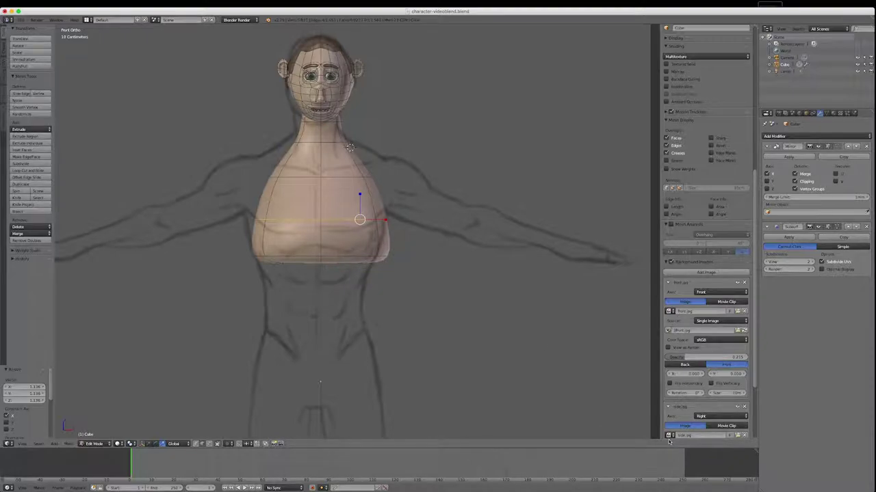
# Select the torso's underside faces with the surrounding face ring and extrude them straight down along Z to the waist
pyautogui.moveTo(356, 338); pyautogui.dragTo(591, 99, button='middle')
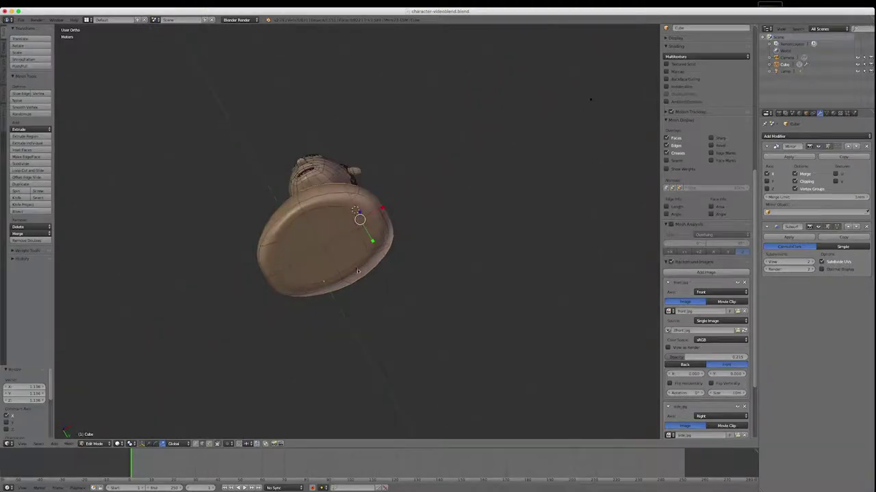
pyautogui.rightClick(340, 257)
pyautogui.click(210, 444)
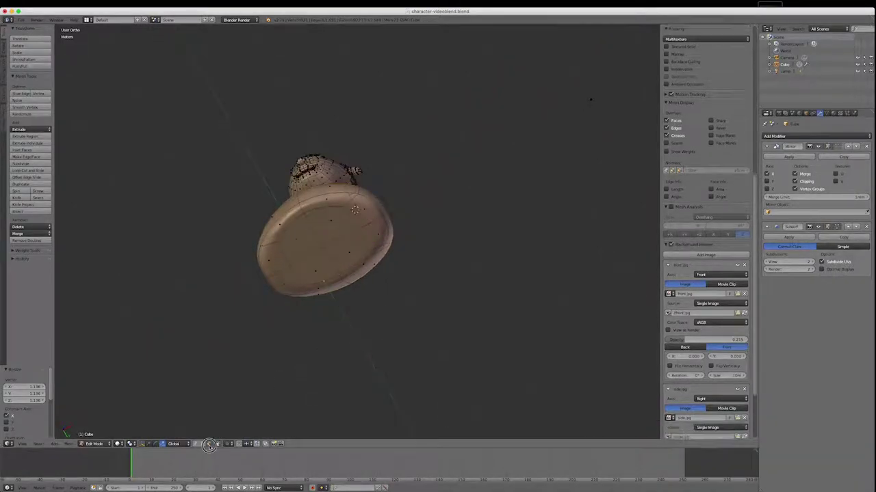
pyautogui.rightClick(347, 251)
pyautogui.keyDown('shift'); pyautogui.rightClick(337, 229); pyautogui.keyUp('shift')
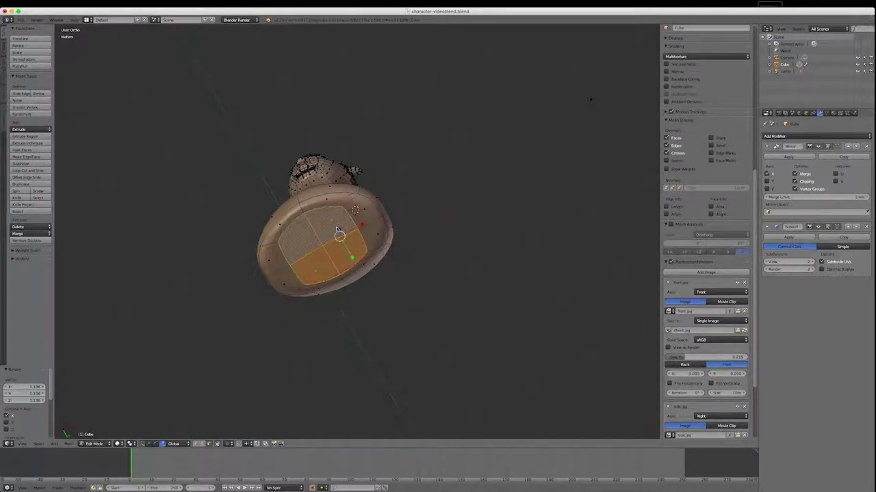
pyautogui.keyDown('alt'); pyautogui.keyDown('shift'); pyautogui.rightClick(368, 224); pyautogui.keyUp('shift'); pyautogui.keyUp('alt')
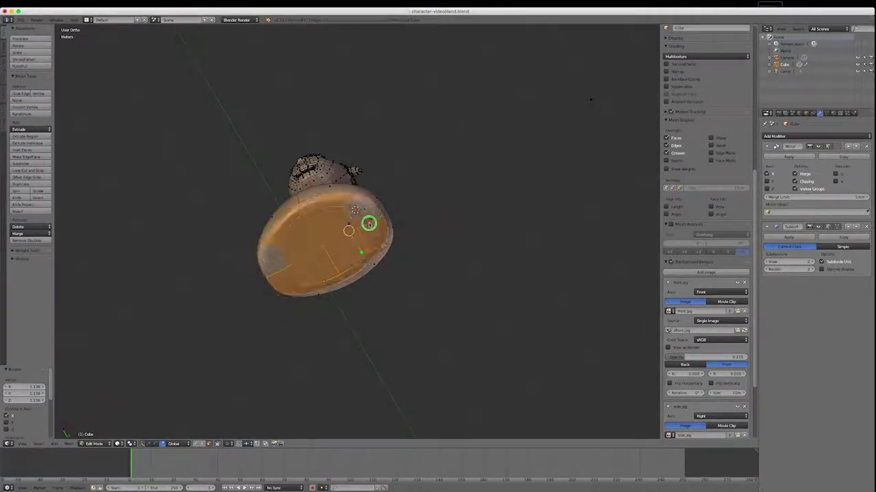
pyautogui.press('KP_1')
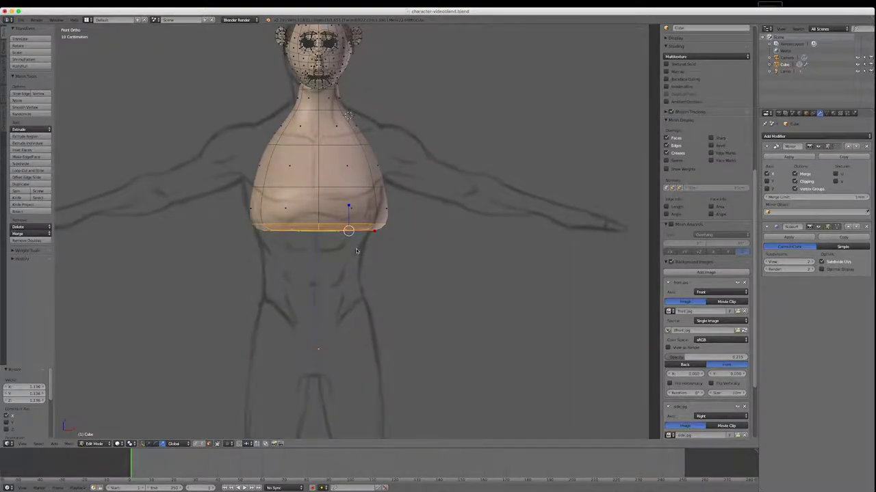
pyautogui.press('e')
pyautogui.press('z')
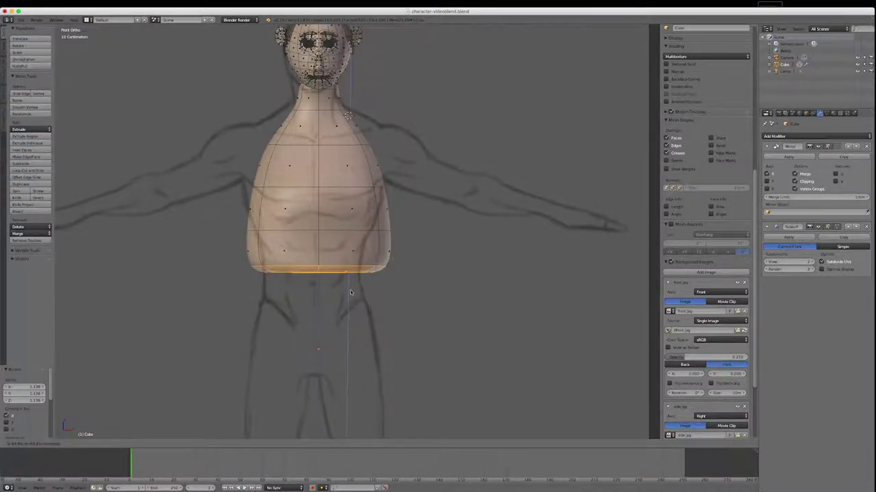
pyautogui.click(351, 294)
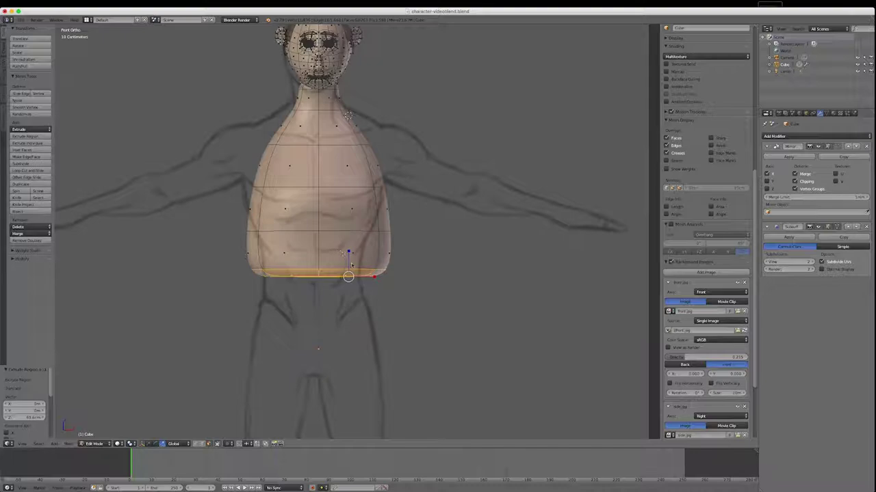
# In front view, narrow the newly extruded waist section along X by a factor of about 0.535
pyautogui.press('s')
pyautogui.press('x')
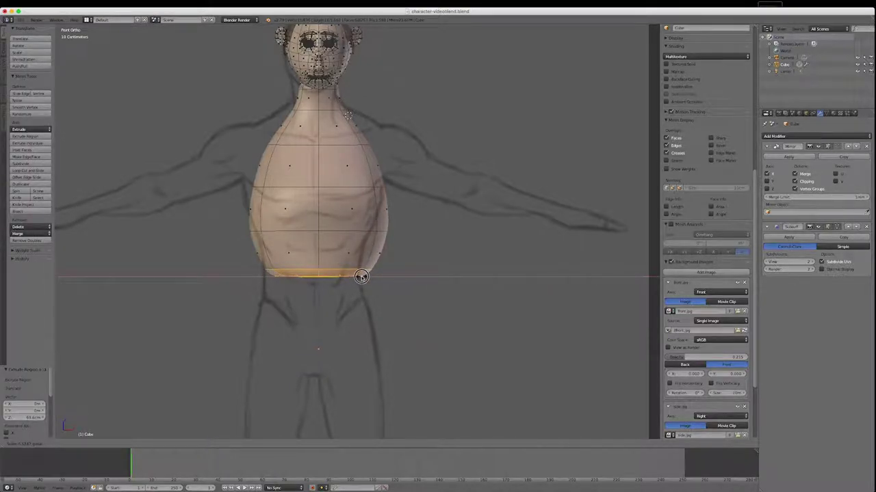
pyautogui.click(362, 275)
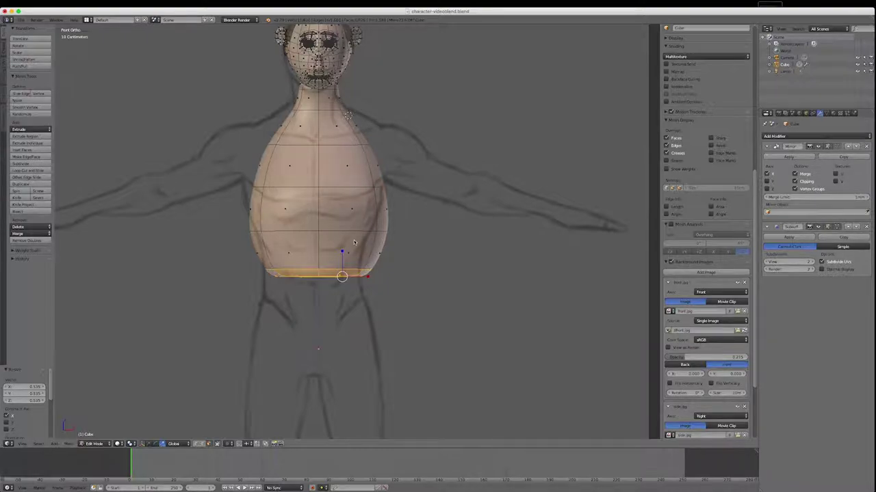
# In side view, scale the waist section along Y by about 0.741 and shift it forward about 7 cm to match the sketch
pyautogui.press('KP_3')
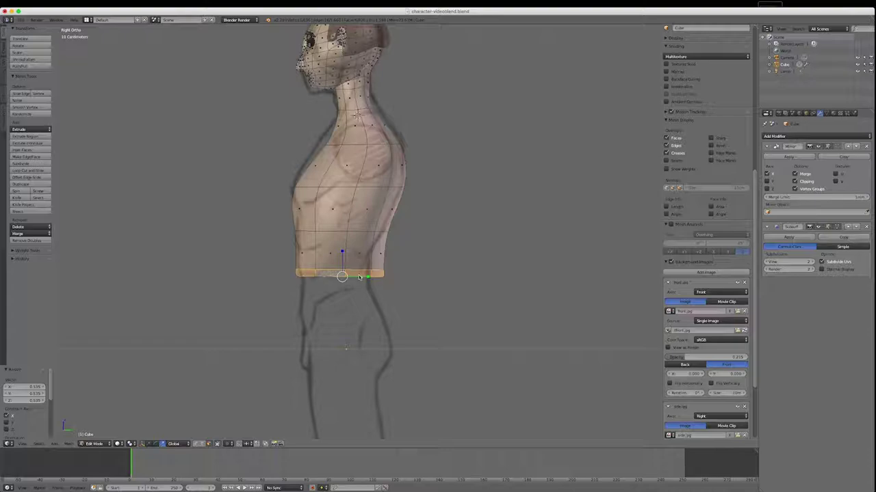
pyautogui.press('s')
pyautogui.press('y')
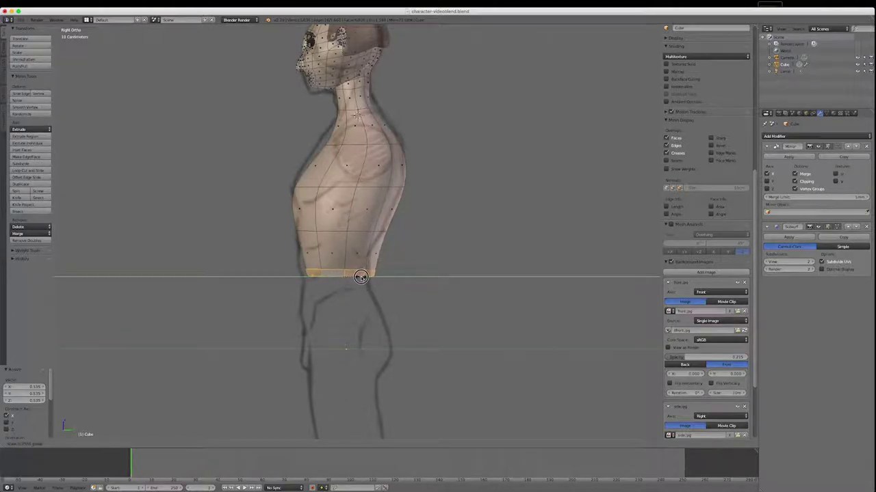
pyautogui.click(361, 277)
pyautogui.click(150, 443)
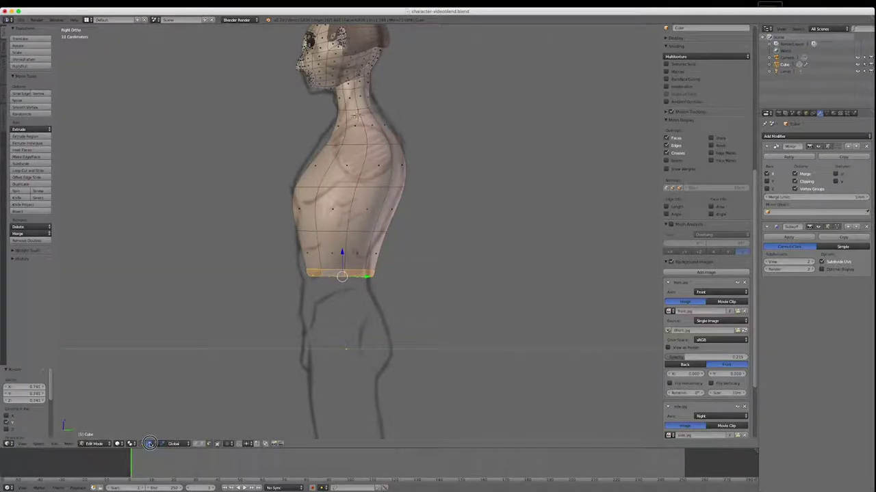
pyautogui.moveTo(366, 278); pyautogui.dragTo(360, 279)
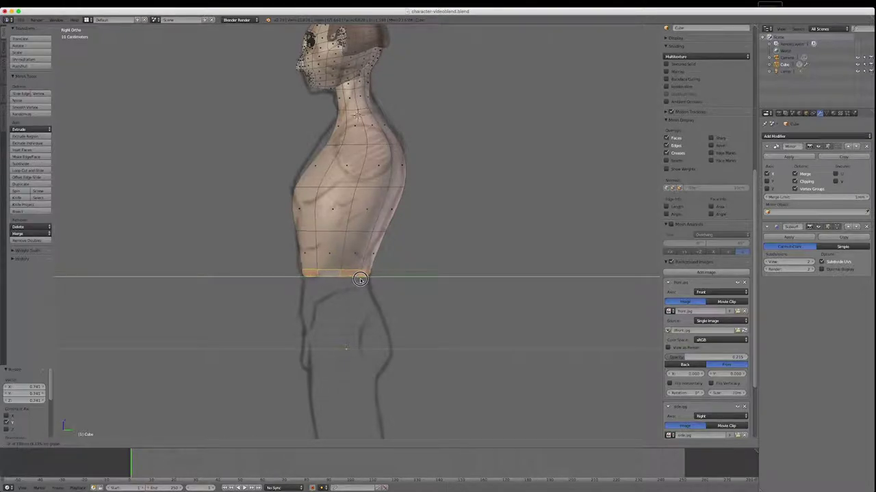
pyautogui.click(359, 279)
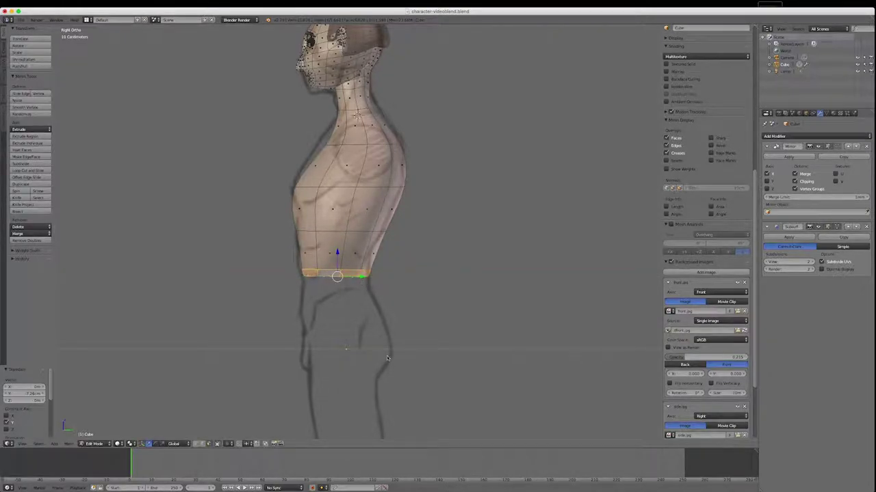
# Select the horizontal edge loop just above the waist and narrow it along X to the front sketch's torso outline
pyautogui.press('KP_1')
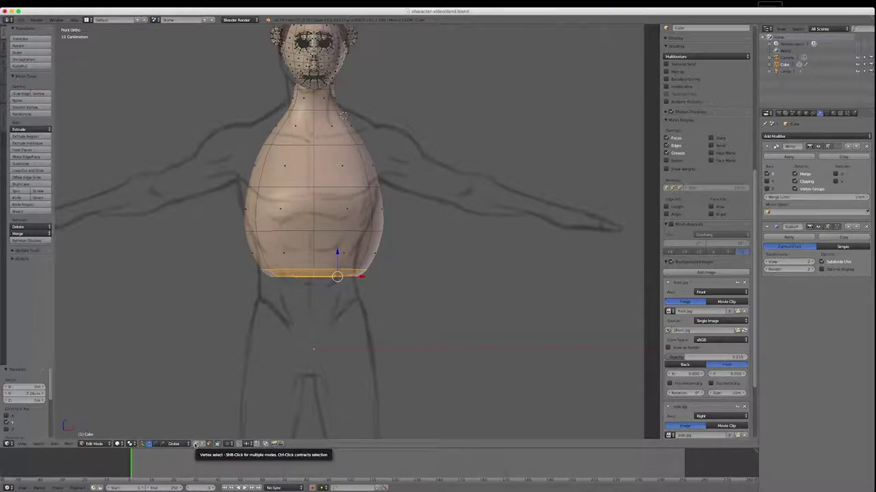
pyautogui.click(202, 443)
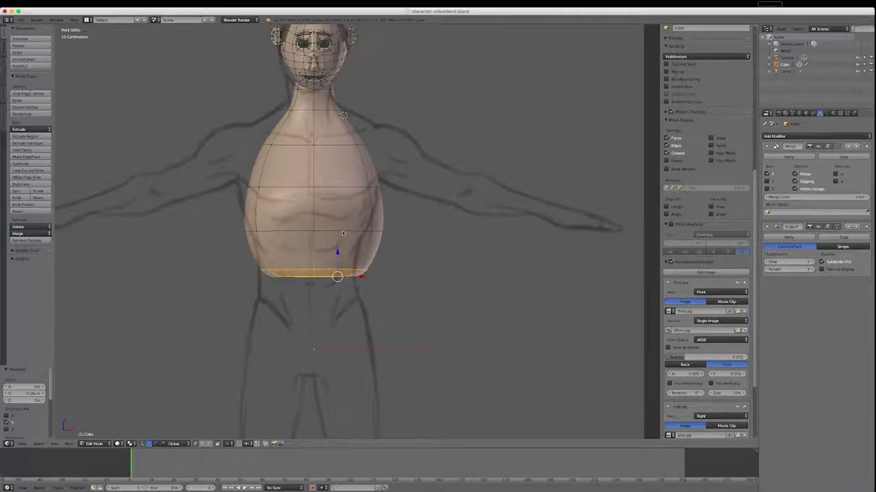
pyautogui.keyDown('alt'); pyautogui.rightClick(342, 232); pyautogui.keyUp('alt')
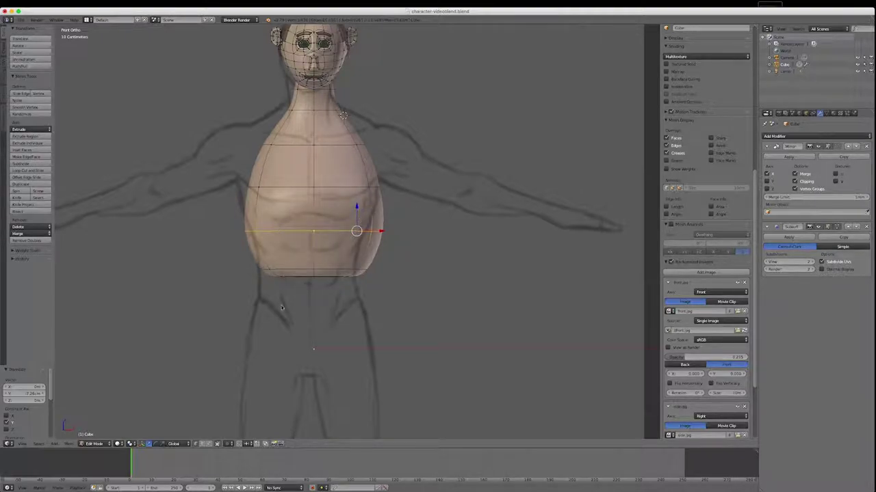
pyautogui.click(163, 444)
pyautogui.press('s')
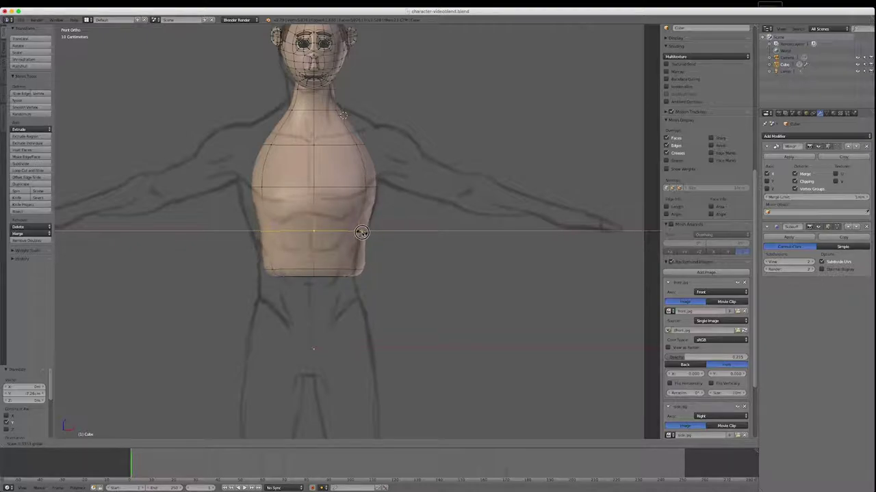
pyautogui.click(357, 231)
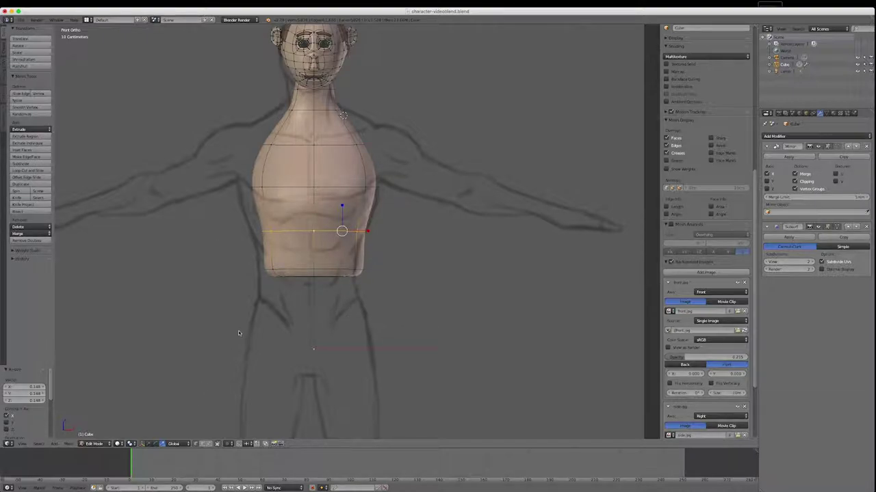
# Select the torso's underside faces with the surrounding face ring and extrude them a short distance down to the top of the hips
pyautogui.scroll(-2, 321, 311)
pyautogui.scroll(2, 322, 311)
pyautogui.scroll(-2, 705, 273)
pyautogui.moveTo(362, 348); pyautogui.dragTo(360, 288, button='middle')
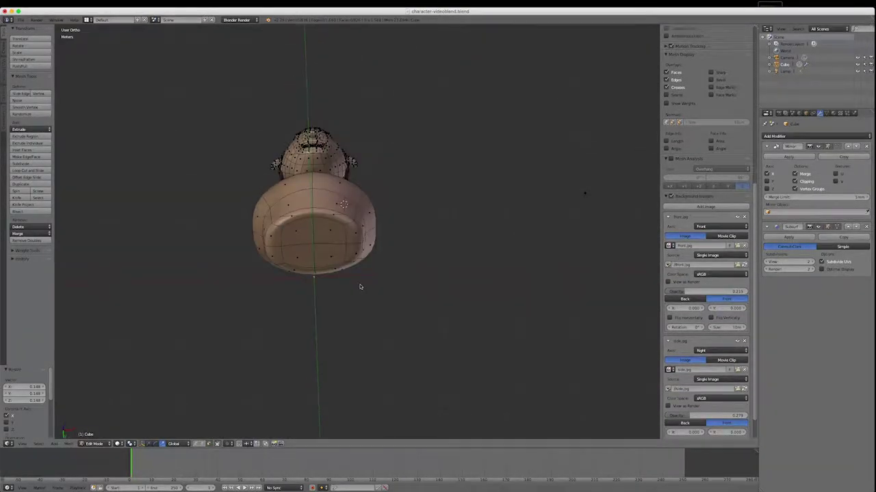
pyautogui.rightClick(324, 236)
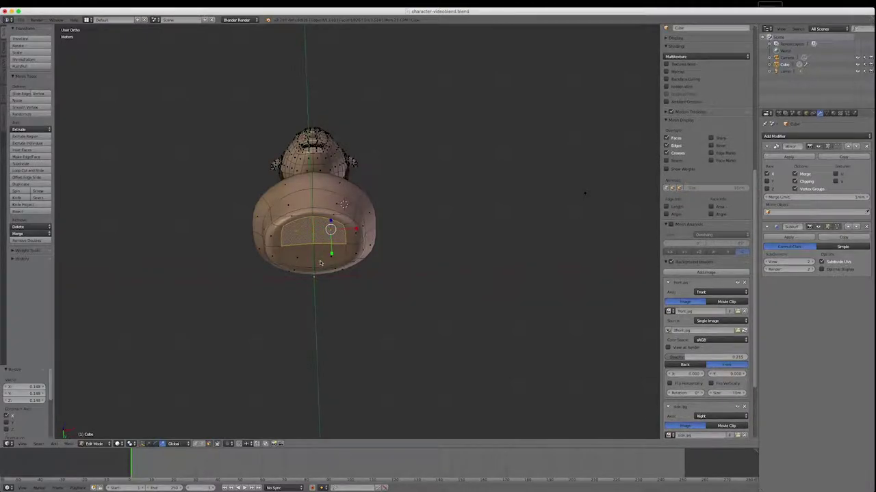
pyautogui.keyDown('shift'); pyautogui.rightClick(320, 262); pyautogui.keyUp('shift')
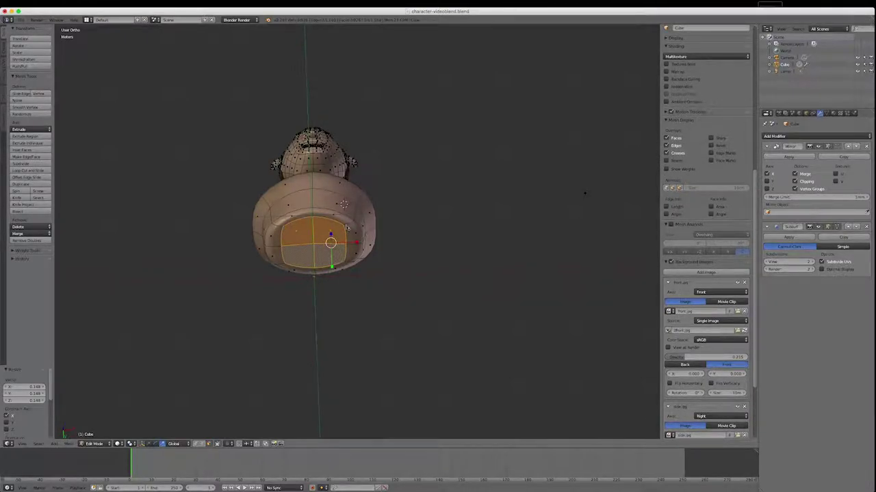
pyautogui.press('ctrl+KP_Add')
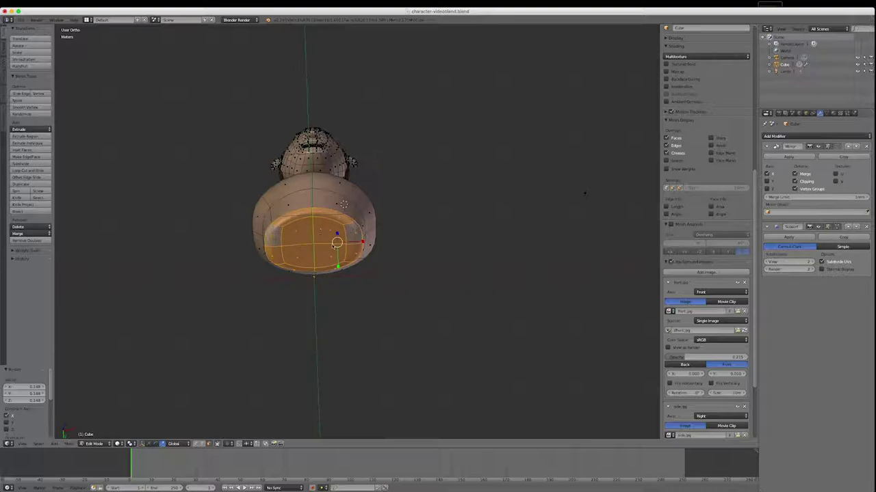
pyautogui.press('KP_1')
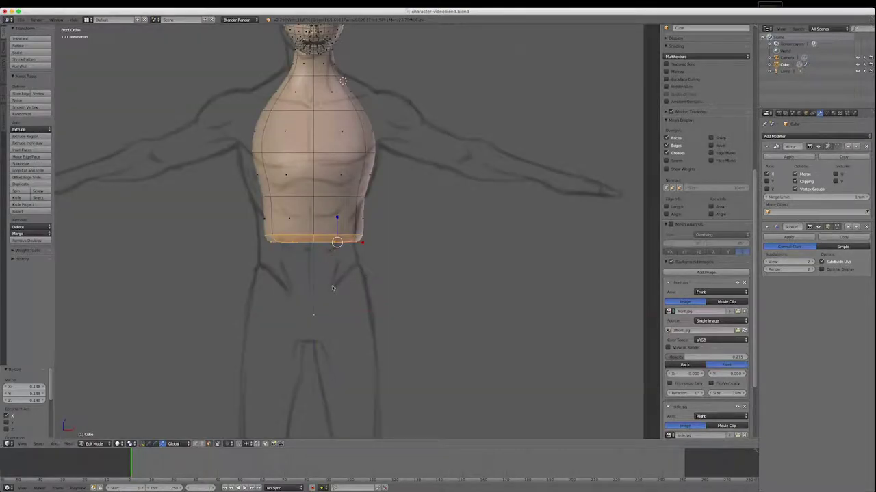
pyautogui.press('e')
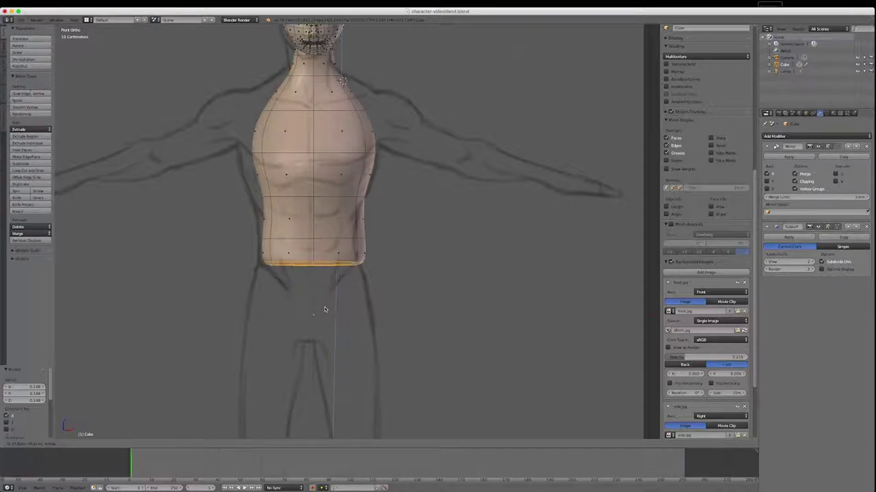
pyautogui.click(324, 310)
# Narrow the extruded bottom section slightly along X by a factor of about 0.8
pyautogui.press('s')
pyautogui.press('x')
pyautogui.click(356, 264)
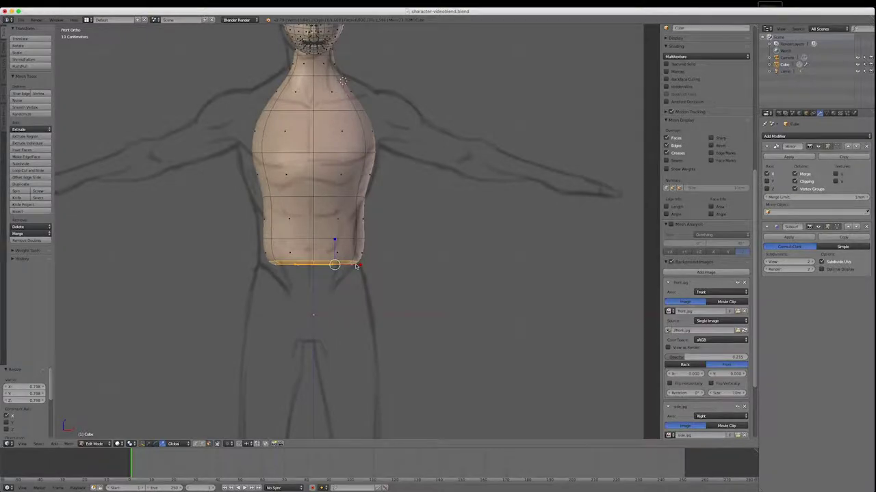
# In side view, widen the bottom section along Y by about 1.17 and shift it back about 9 cm
pyautogui.press('KP_3')
pyautogui.press('s')
pyautogui.press('y')
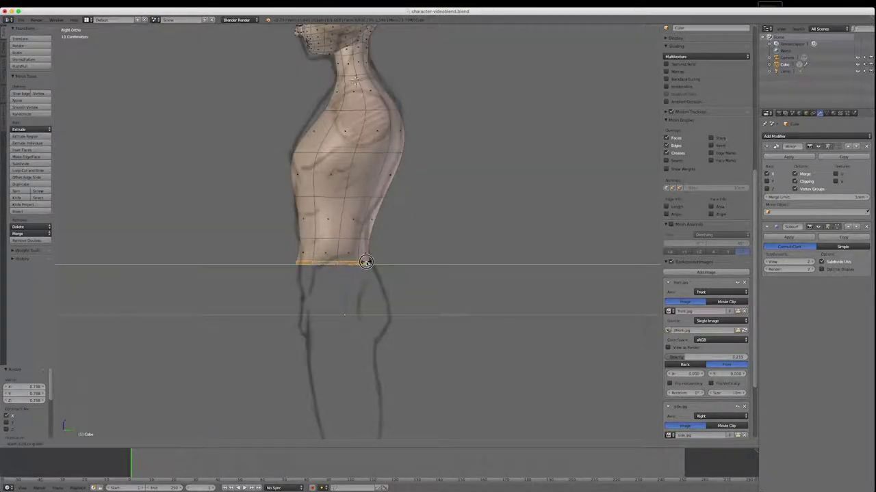
pyautogui.click(366, 265)
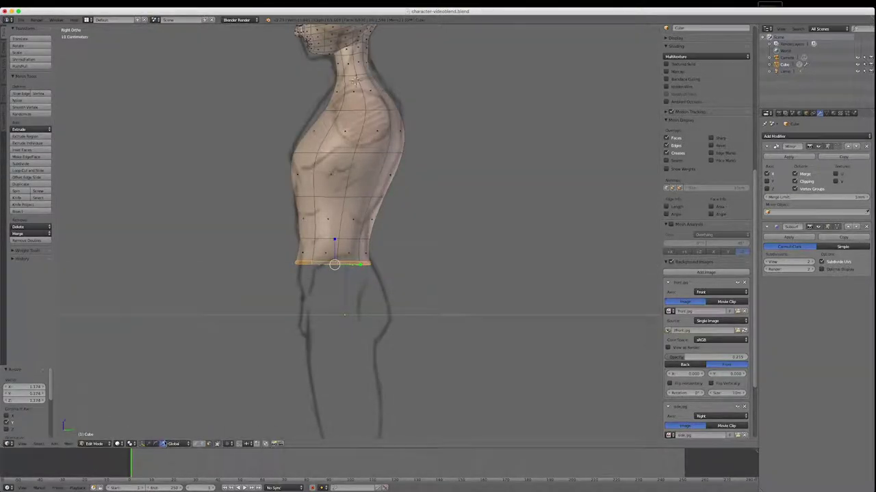
pyautogui.click(148, 443)
pyautogui.moveTo(363, 263); pyautogui.dragTo(369, 265)
# In front view, extrude the bottom faces about 50 cm down along Z and widen them along X by about 1.7 to the hip outline
pyautogui.press('KP_1')
pyautogui.press('KP_1')
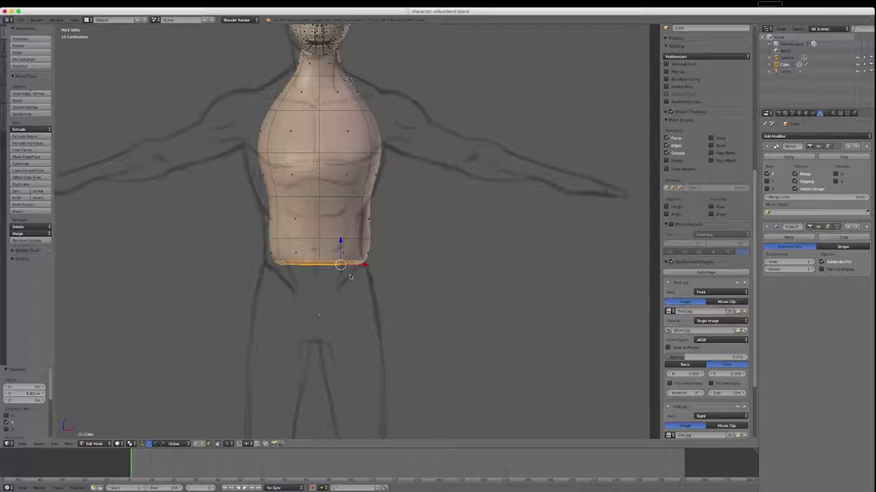
pyautogui.press('e')
pyautogui.press('z')
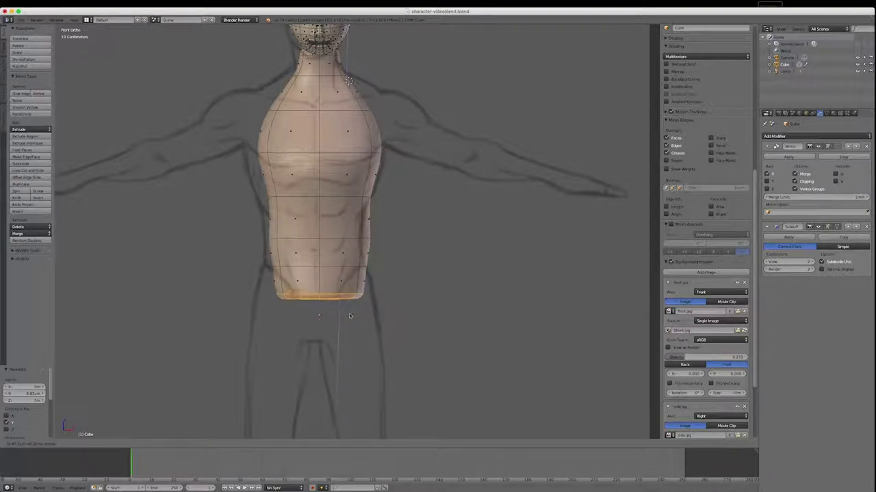
pyautogui.click(349, 312)
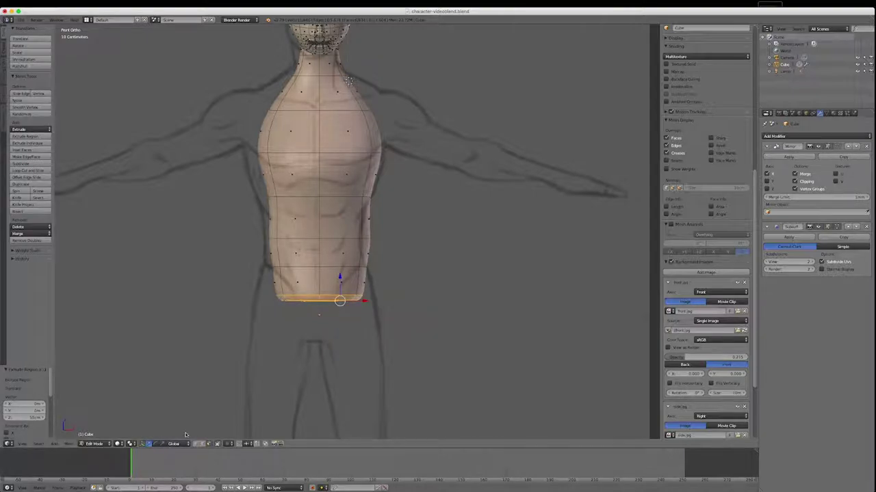
pyautogui.click(163, 445)
pyautogui.press('s')
pyautogui.press('x')
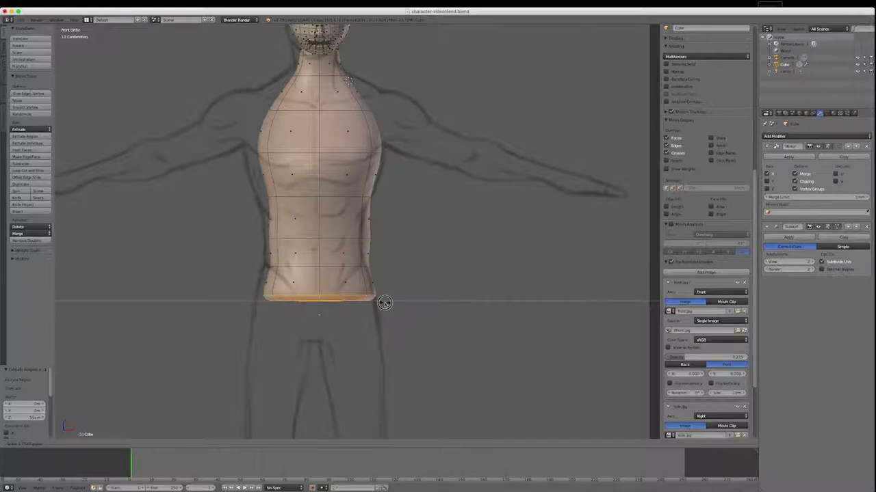
pyautogui.click(383, 301)
# In side view, widen the hip section along Y by about 1.2 and shift it backward to meet the belly and buttock outlines
pyautogui.press('KP_3')
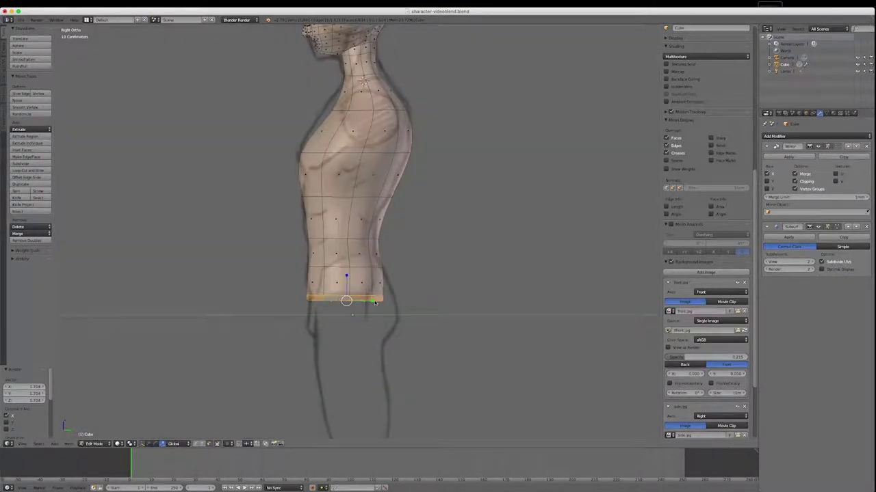
pyautogui.moveTo(372, 302); pyautogui.dragTo(379, 301)
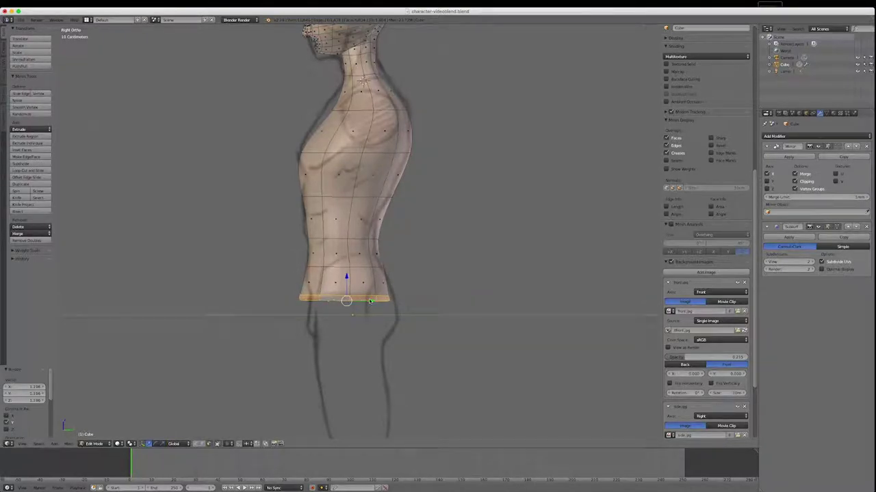
pyautogui.press('g')
pyautogui.press('y')
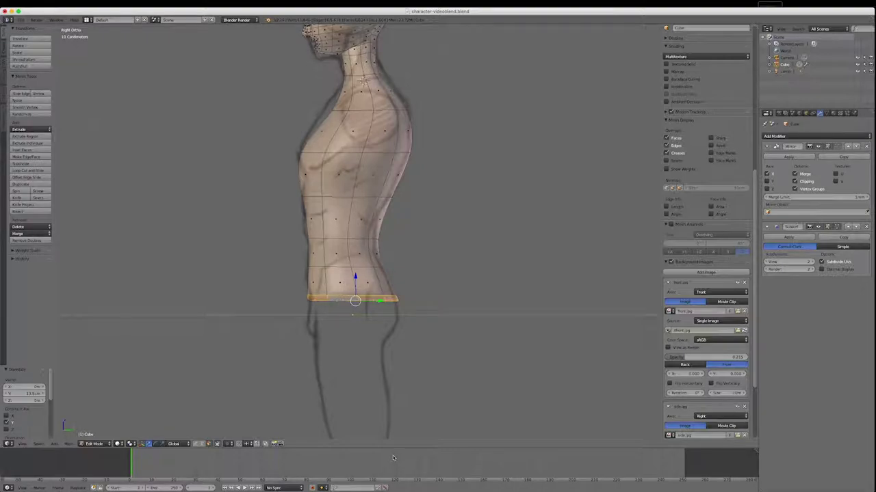
# Extrude the hip's bottom faces down along Z below the buttocks and narrow them along Y to the tops of the legs
pyautogui.press('e')
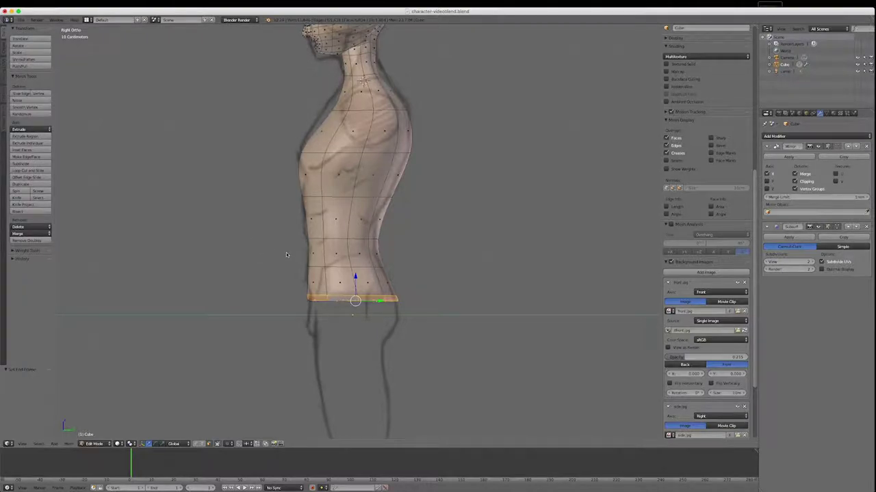
pyautogui.press('e')
pyautogui.press('z')
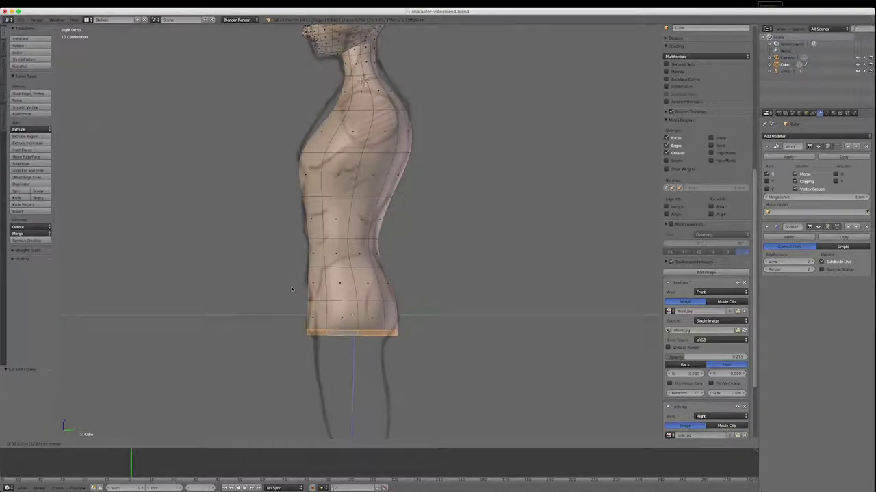
pyautogui.click(290, 292)
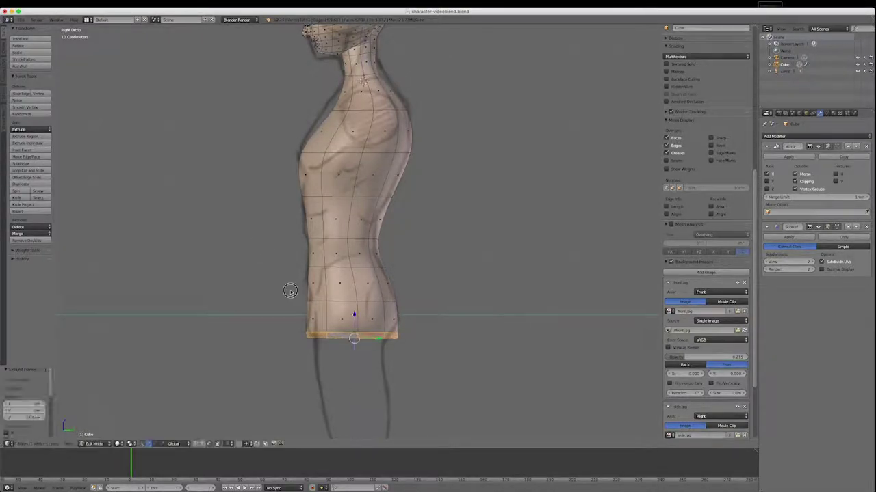
pyautogui.click(164, 445)
pyautogui.moveTo(376, 338); pyautogui.dragTo(371, 341)
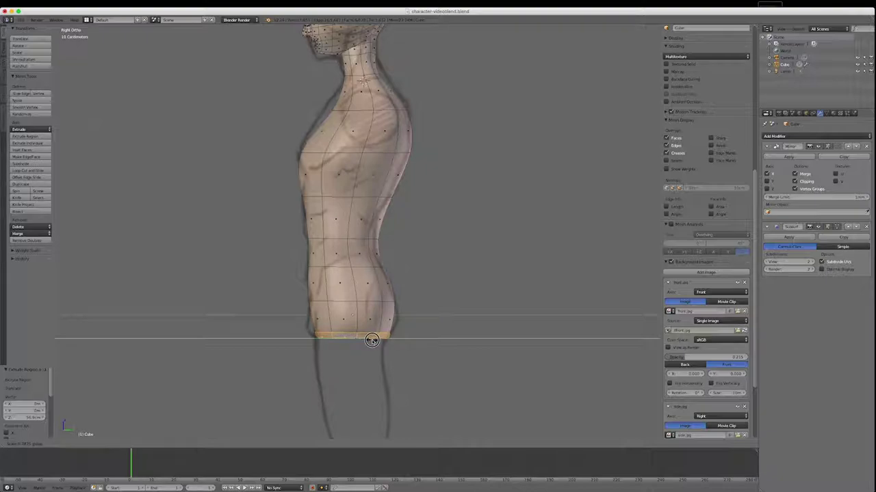
pyautogui.click(373, 342)
# In front view, try scaling the pelvis's bottom faces along X against the outer leg outlines
pyautogui.press('KP_1')
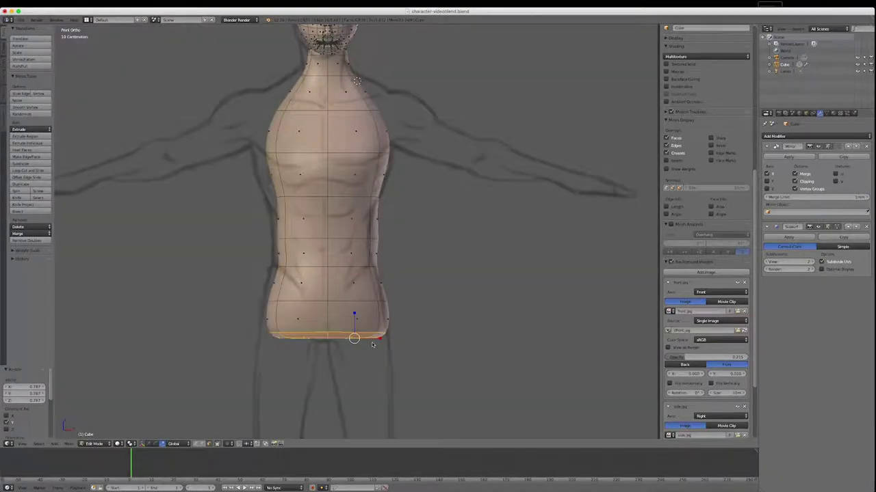
pyautogui.moveTo(381, 339); pyautogui.dragTo(381, 339)
pyautogui.click(381, 332)
pyautogui.scroll(-5, 452, 299)
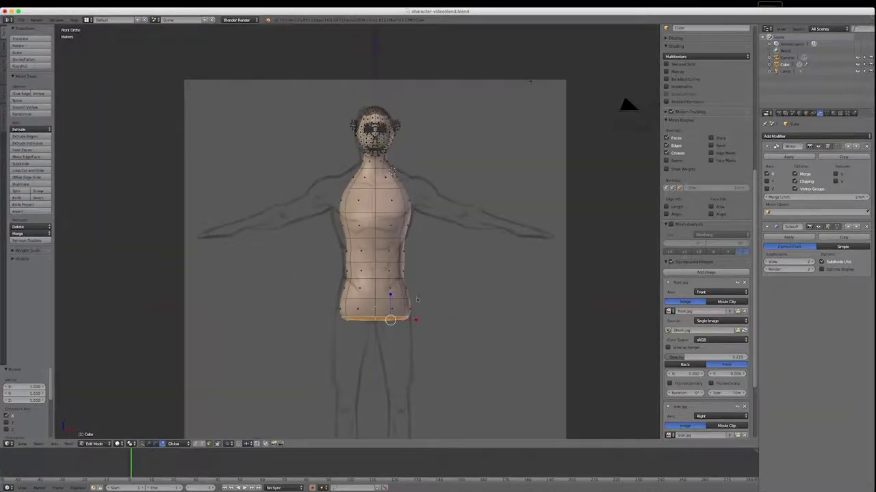
pyautogui.scroll(4, 368, 406)
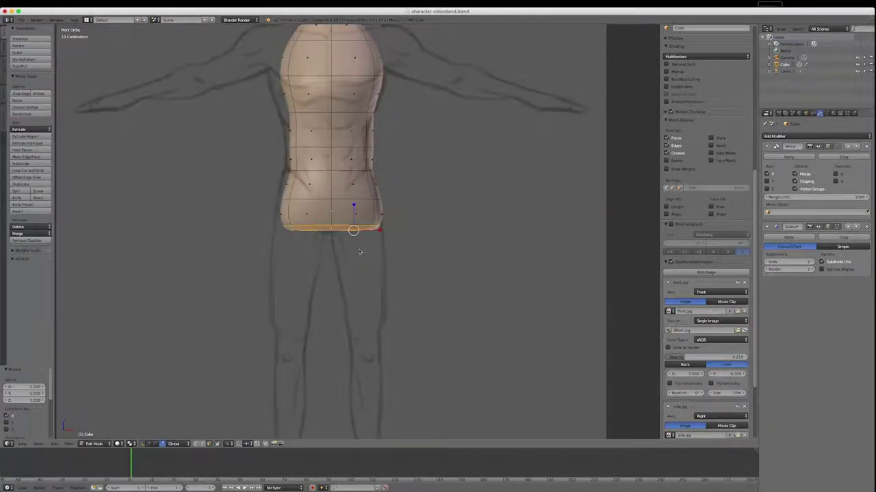
# Lower the pelvis's bottom faces slightly along Z, and pull the inner underside faces along X into a narrow crotch strip
pyautogui.click(149, 444)
pyautogui.moveTo(353, 208); pyautogui.dragTo(296, 238)
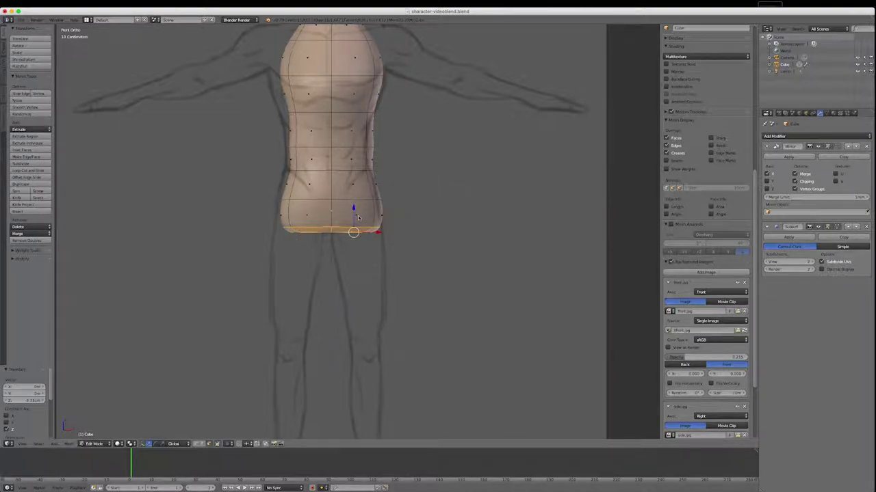
pyautogui.moveTo(363, 228); pyautogui.dragTo(324, 223, button='middle')
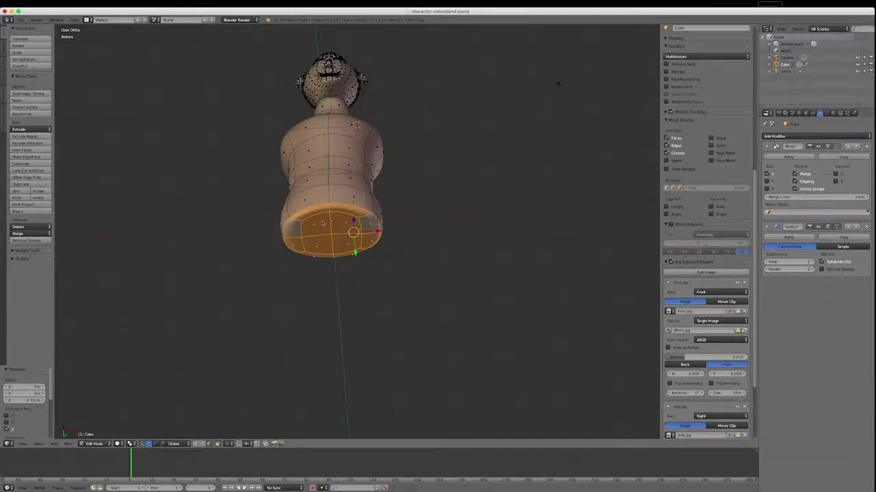
pyautogui.scroll(6, 337, 240)
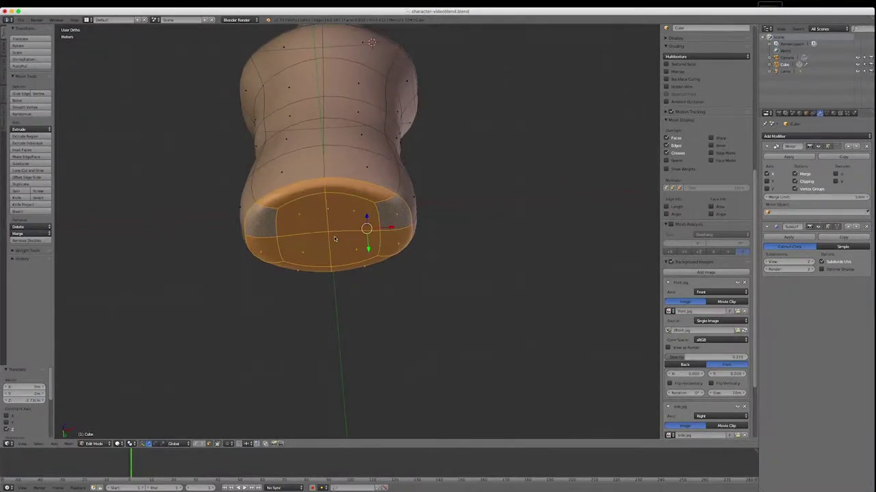
pyautogui.press('ctrl+KP_Subtract')
pyautogui.keyDown('shift'); pyautogui.rightClick(359, 255); pyautogui.keyUp('shift')
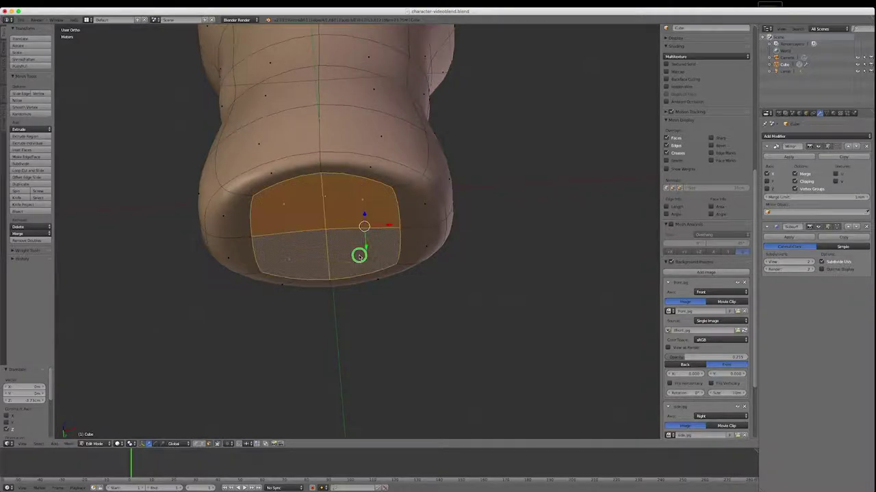
pyautogui.press('s')
pyautogui.press('x')
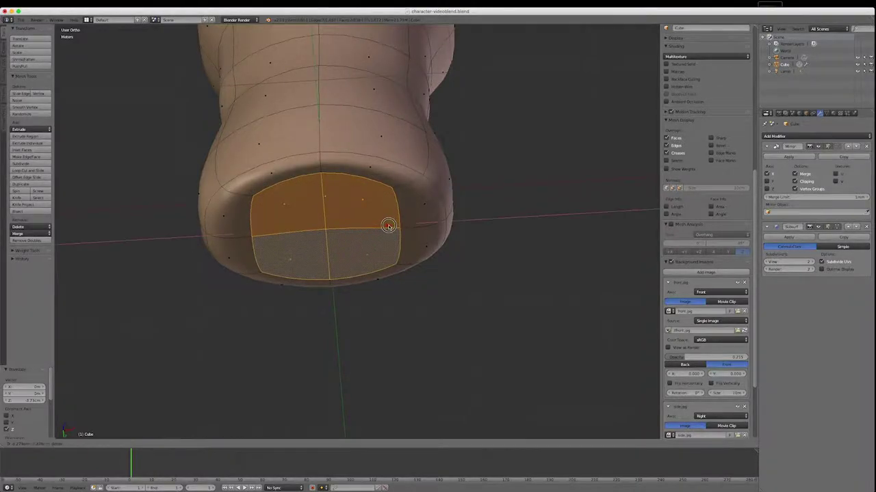
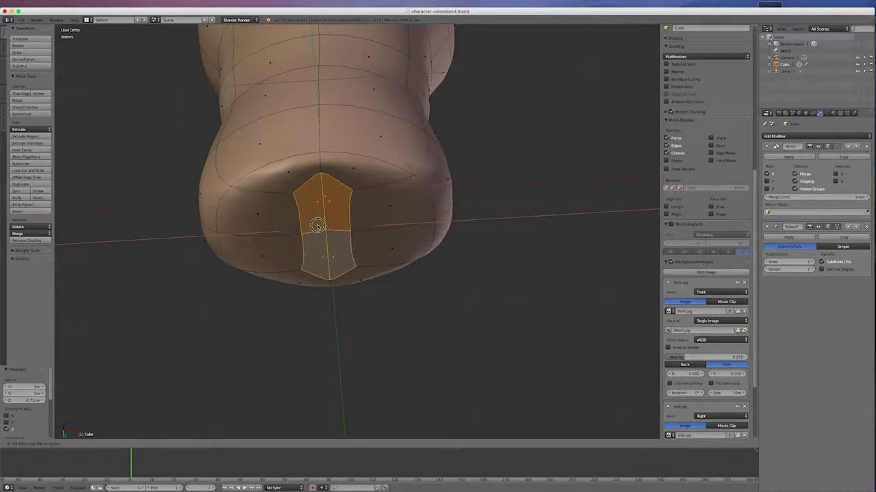
pyautogui.click(318, 227)
pyautogui.press('KP_1')
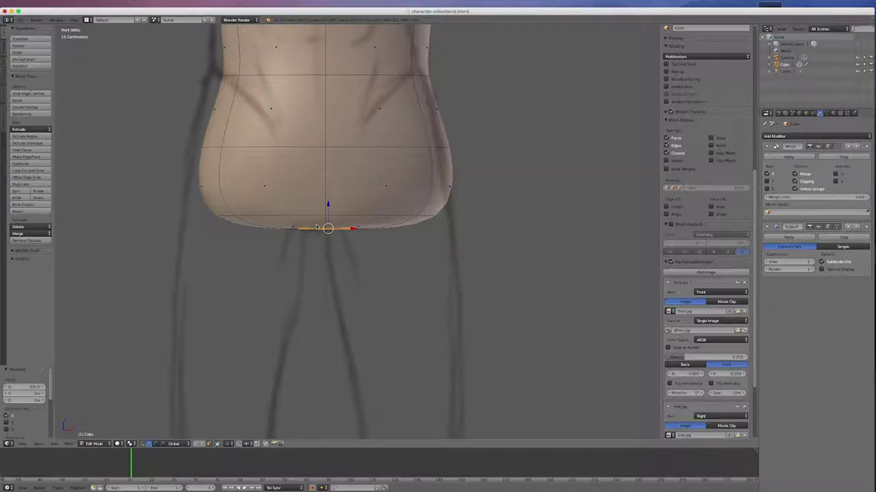
# Delete the front and back underside faces beside the crotch strip to open the leg holes
pyautogui.moveTo(318, 227); pyautogui.dragTo(342, 221, button='middle')
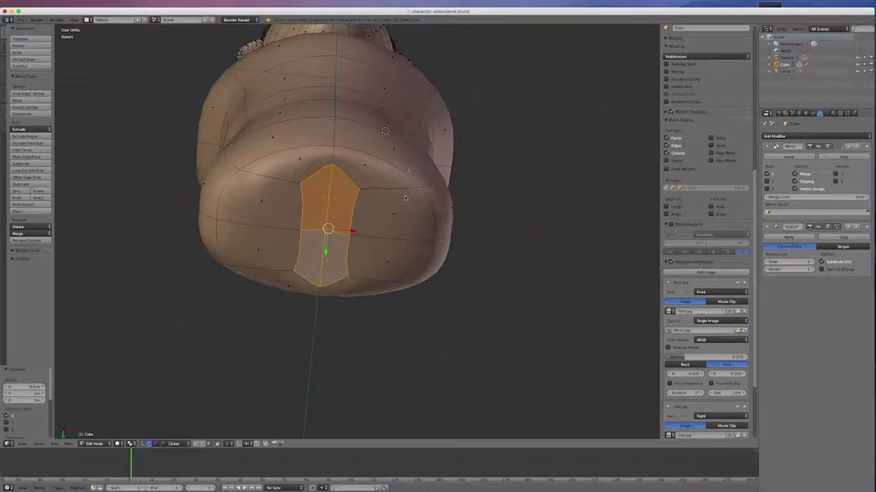
pyautogui.rightClick(392, 216)
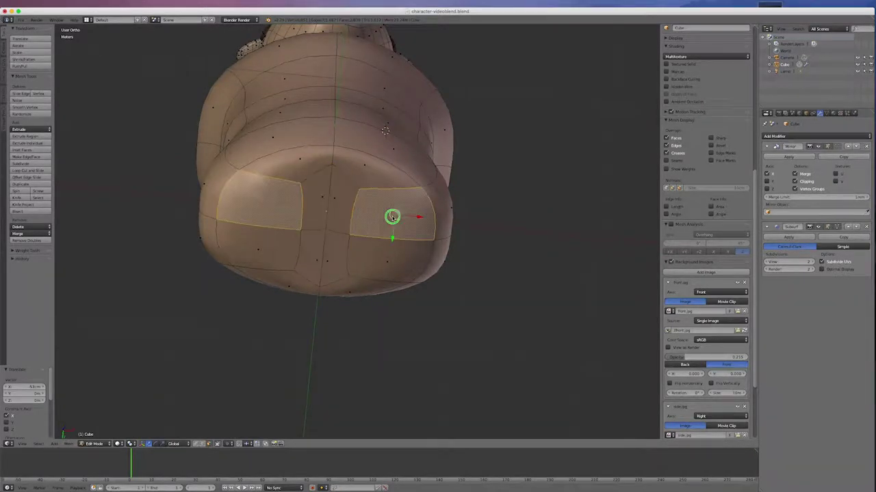
pyautogui.keyDown('shift'); pyautogui.rightClick(387, 264); pyautogui.keyUp('shift')
pyautogui.press('x')
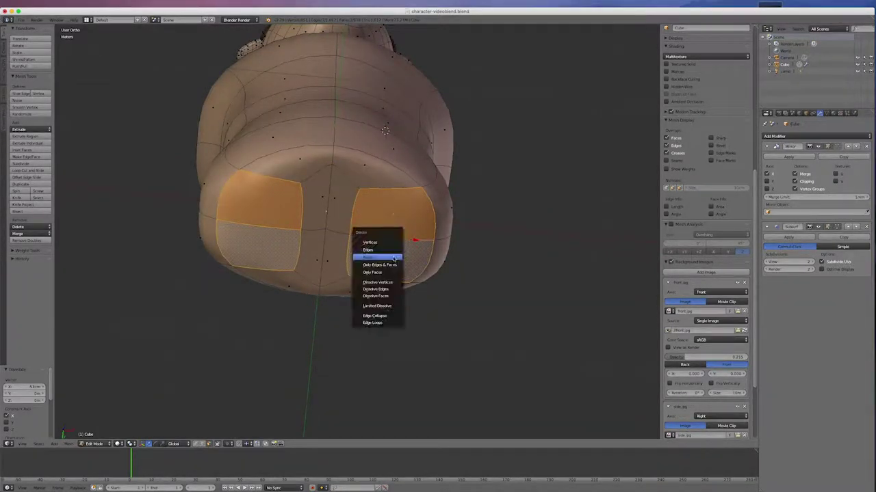
pyautogui.click(394, 259)
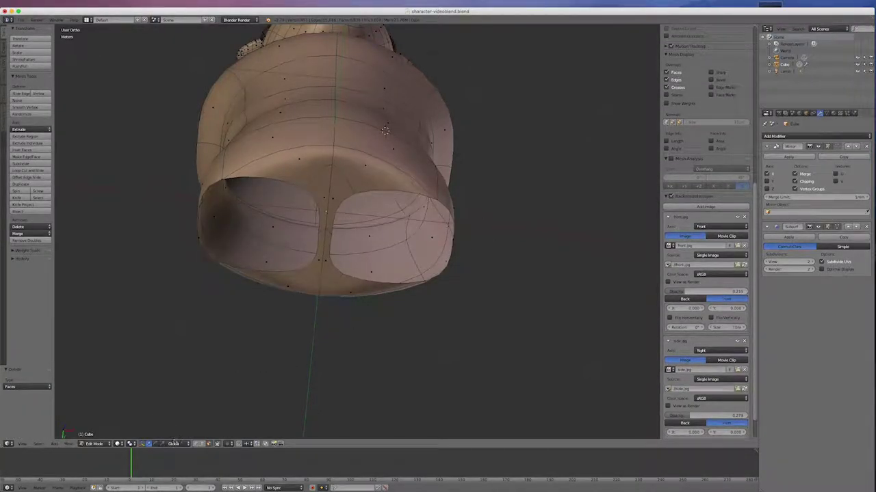
# Round the leg openings by moving their front inner, outer side and back inner vertices outward along X
pyautogui.click(195, 444)
pyautogui.moveTo(490, 170); pyautogui.dragTo(485, 164, button='middle')
pyautogui.rightClick(356, 189)
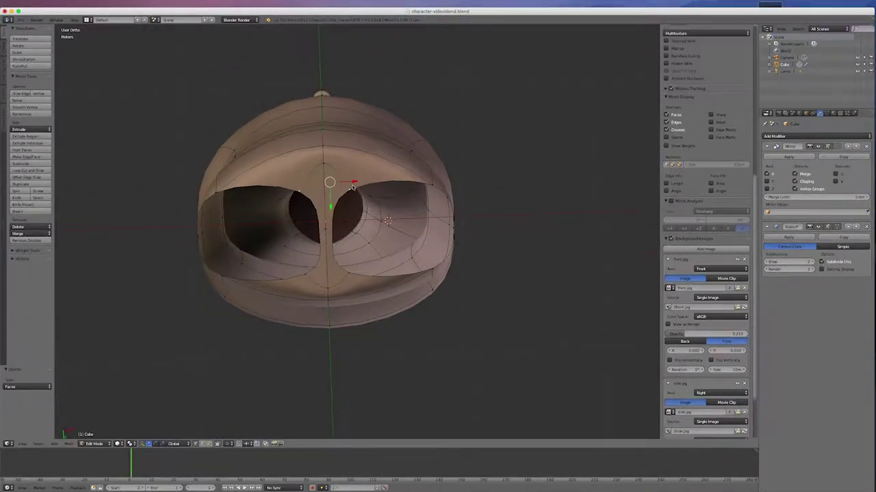
pyautogui.moveTo(353, 181); pyautogui.dragTo(366, 179)
pyautogui.click(365, 177)
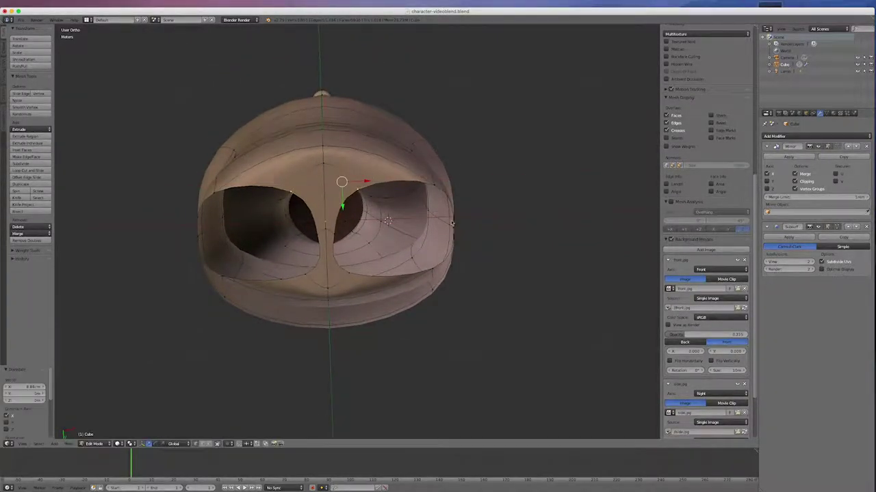
pyautogui.rightClick(455, 228)
pyautogui.moveTo(478, 227); pyautogui.dragTo(483, 227)
pyautogui.rightClick(349, 273)
pyautogui.press('g')
pyautogui.press('x')
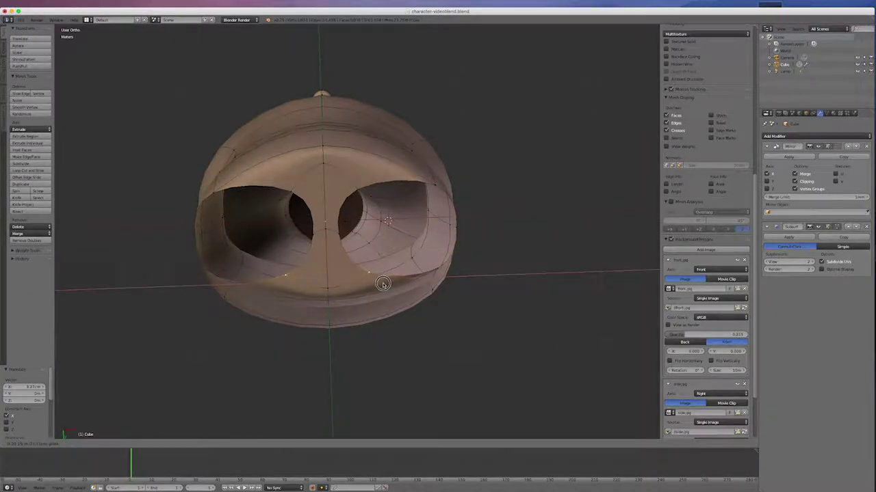
pyautogui.click(381, 283)
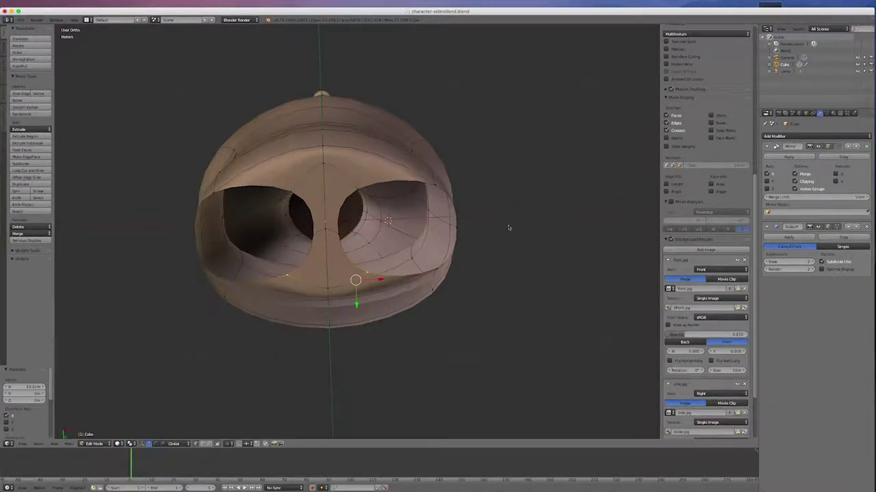
# Select the leg opening's edge loop and extrude it a short way down in front view to start the upper legs
pyautogui.keyDown('alt'); pyautogui.rightClick(375, 185); pyautogui.keyUp('alt')
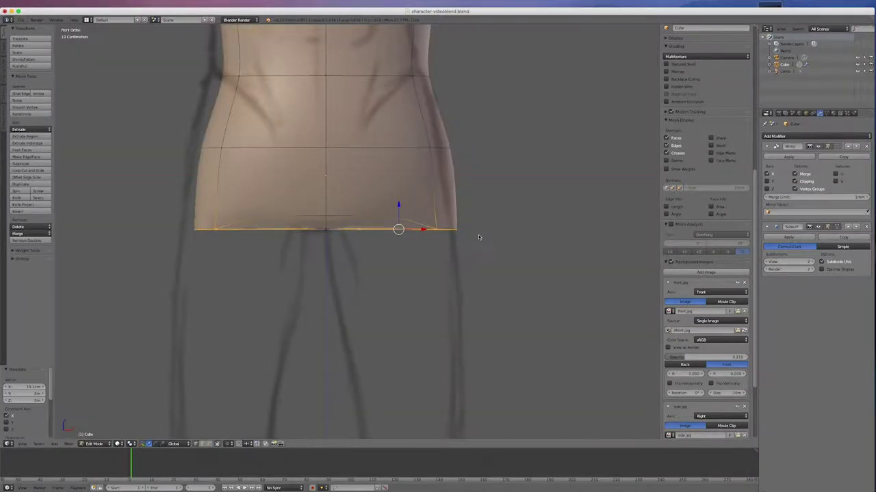
pyautogui.scroll(-6, 518, 172)
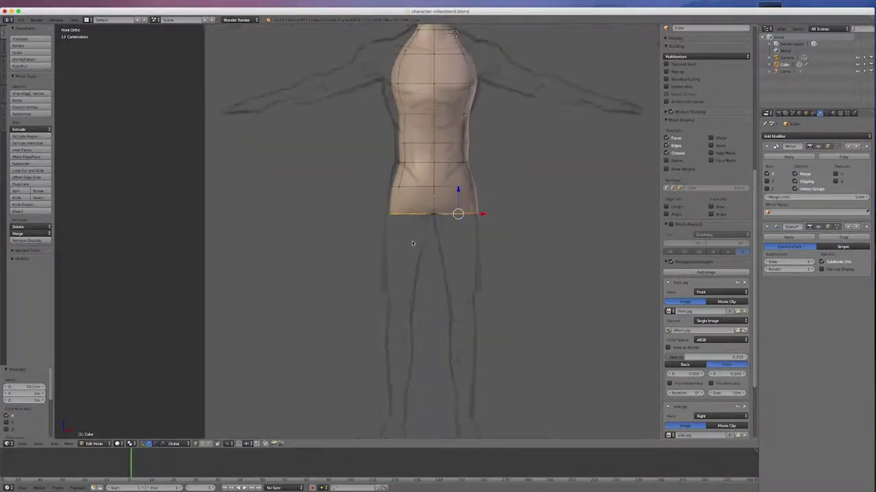
pyautogui.scroll(4, 486, 322)
pyautogui.scroll(-4, 510, 305)
pyautogui.scroll(1, 517, 295)
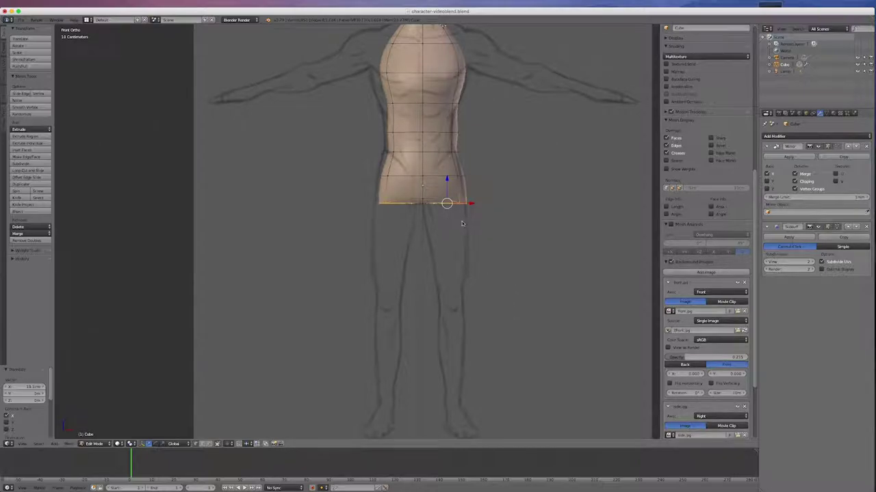
pyautogui.scroll(1, 462, 220)
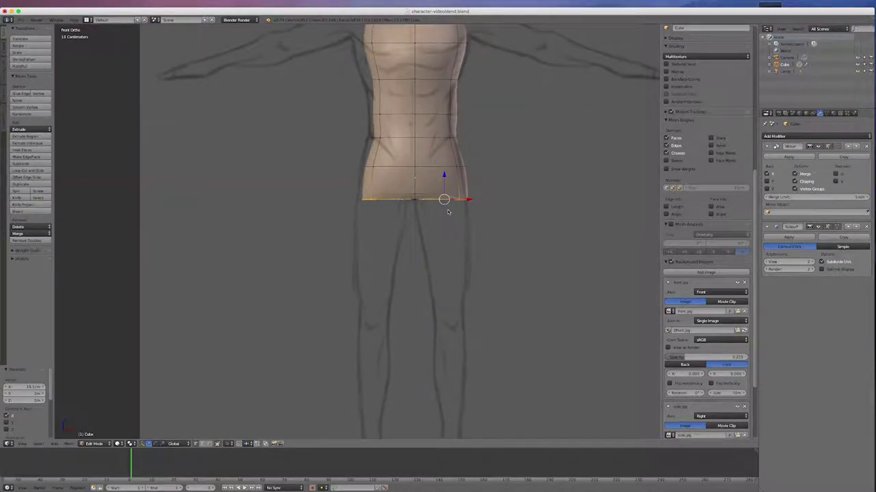
pyautogui.press('e')
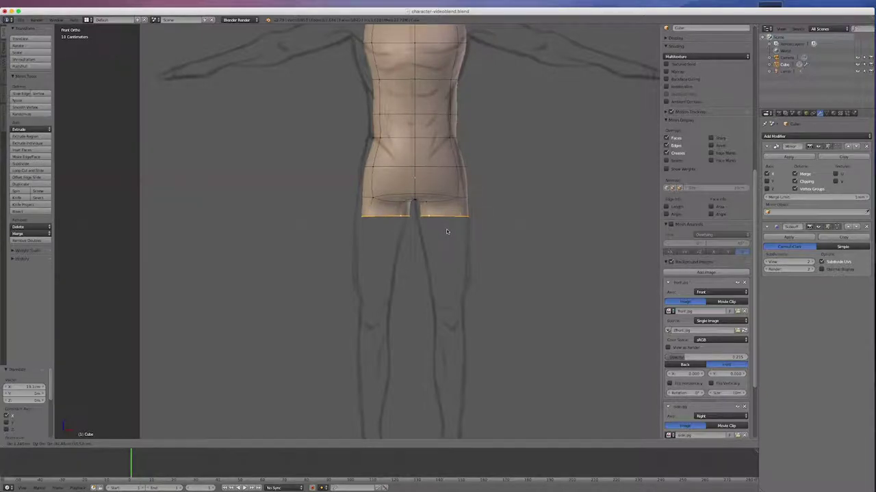
pyautogui.click(447, 231)
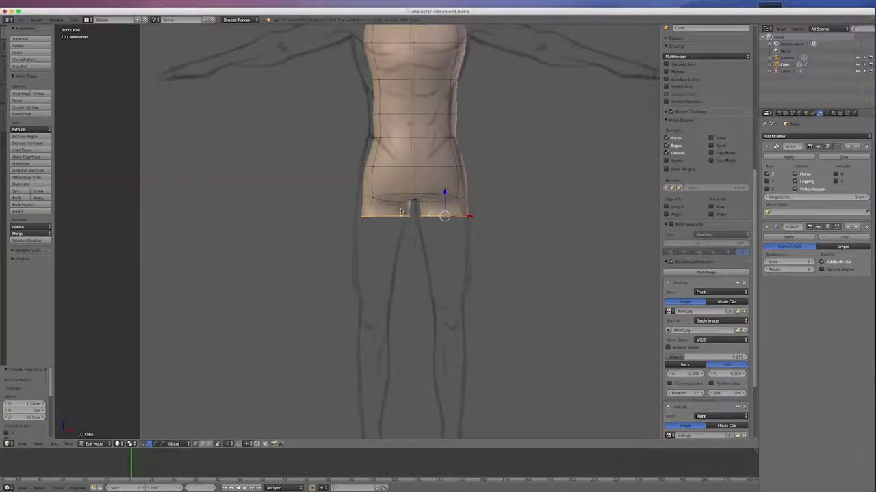
# Extrude the legs' bottom edge loops down to mid-thigh and scale them in slightly toward the reference outline
pyautogui.scroll(-2, 492, 293)
pyautogui.scroll(2, 541, 330)
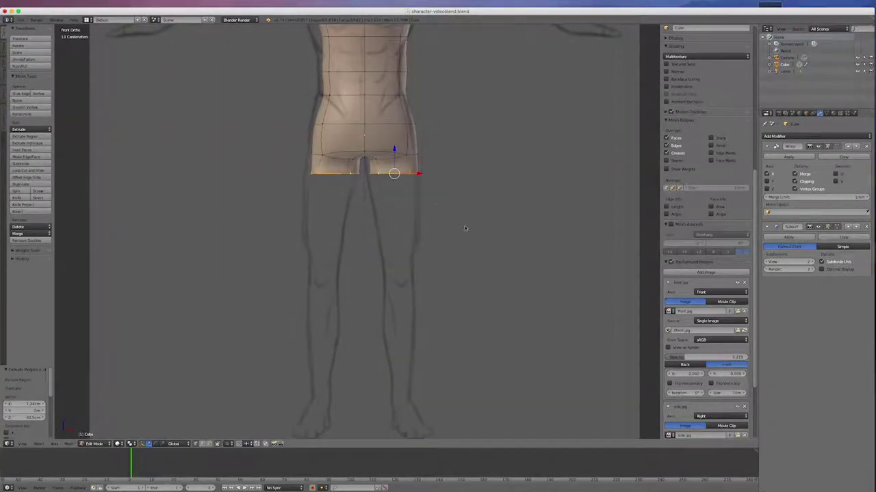
pyautogui.press('e')
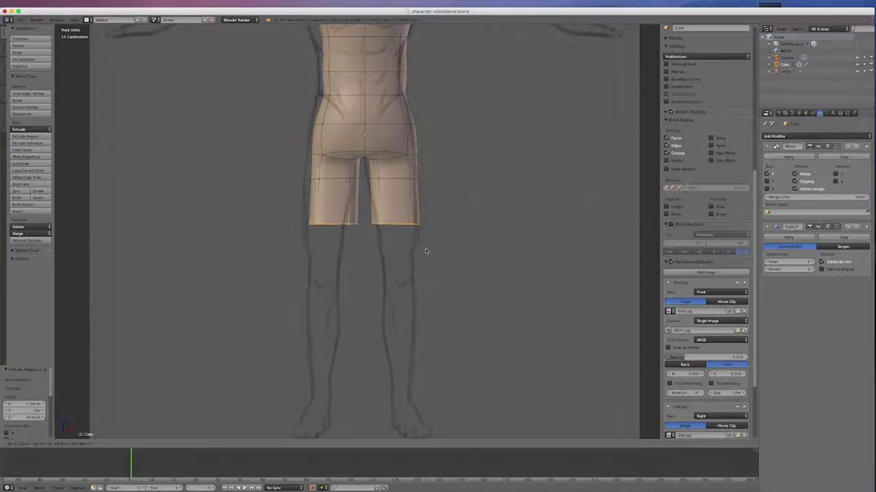
pyautogui.click(425, 246)
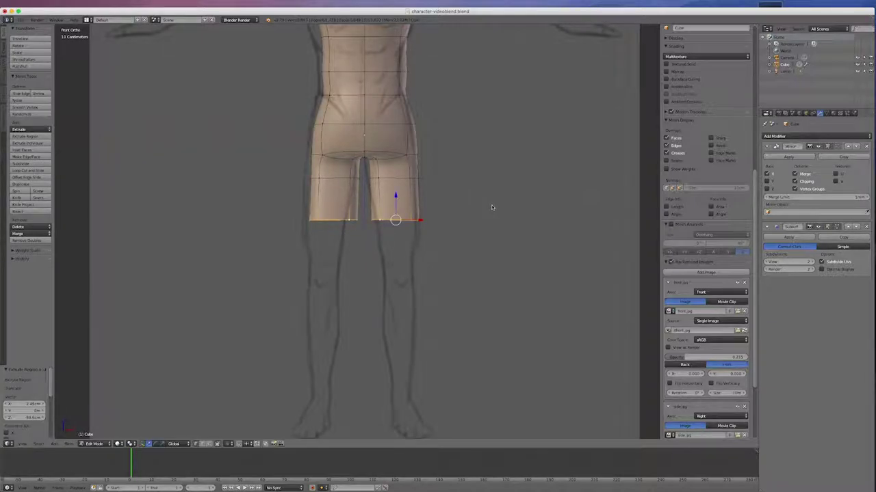
pyautogui.press('s')
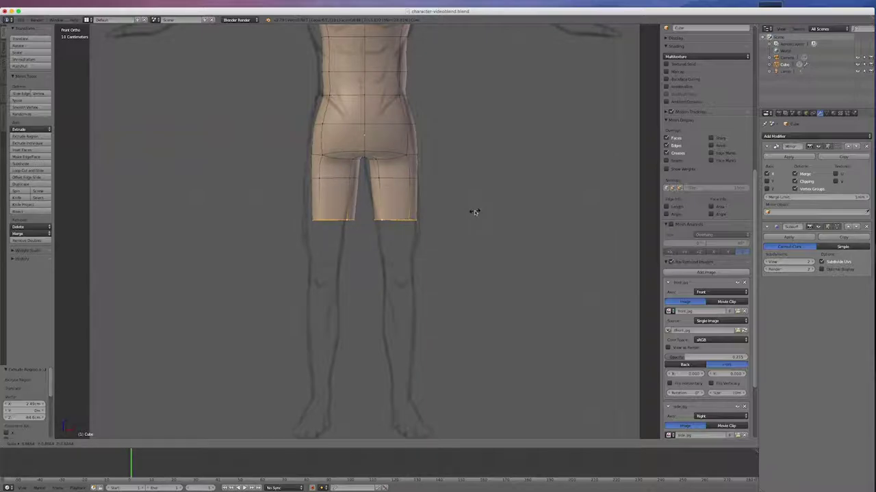
pyautogui.click(474, 213)
# Extrude the thighs down to just above the knees, scale the end loops narrower and shift them outward along X
pyautogui.press('e')
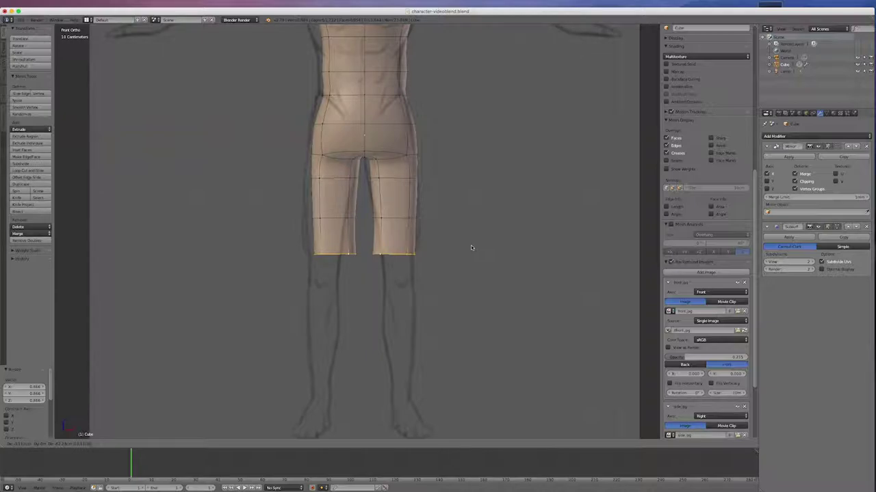
pyautogui.click(470, 244)
pyautogui.press('s')
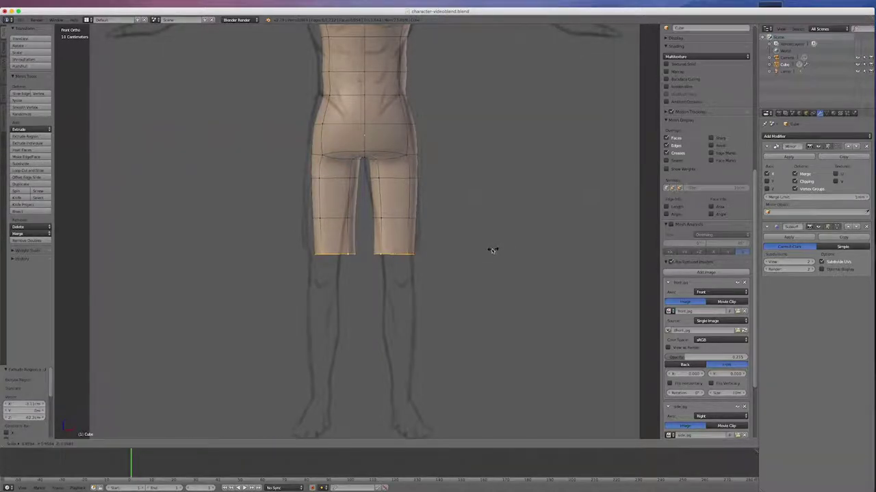
pyautogui.click(474, 252)
pyautogui.moveTo(421, 254); pyautogui.dragTo(423, 253)
pyautogui.click(417, 253)
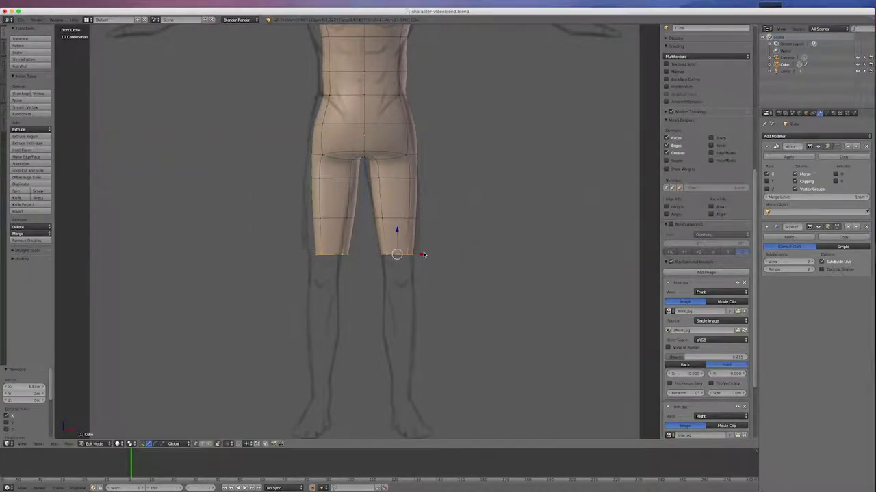
# Extrude the leg ends down in two short sections to just above the kneecaps, scaling the first section's loop in slightly
pyautogui.scroll(-5, 524, 301)
pyautogui.scroll(5, 493, 315)
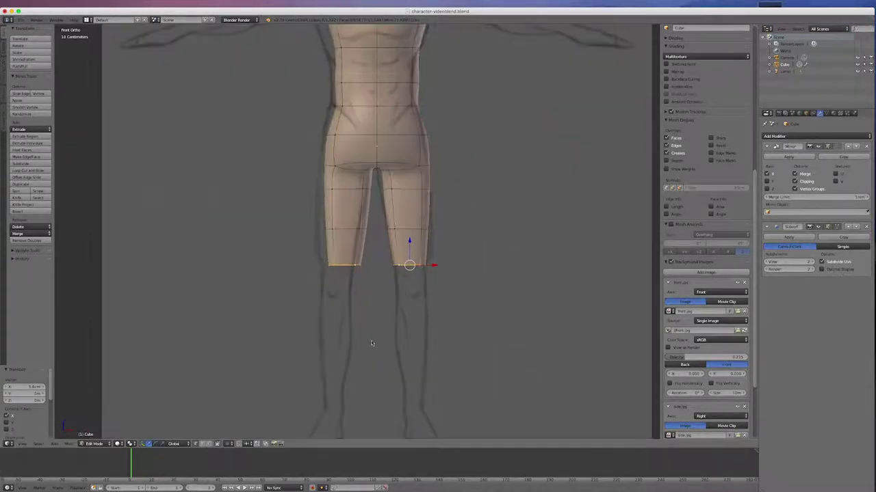
pyautogui.scroll(-5, 465, 342)
pyautogui.scroll(4, 443, 376)
pyautogui.scroll(4, 443, 376)
pyautogui.scroll(-1, 420, 338)
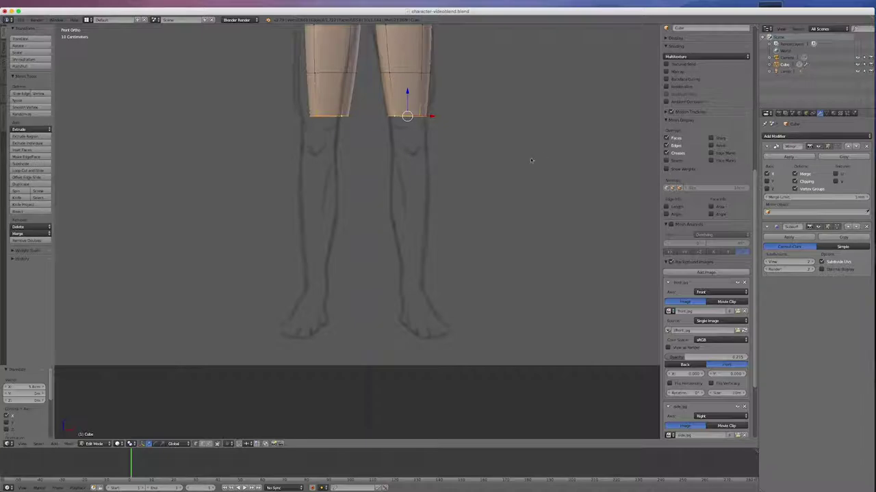
pyautogui.press('e')
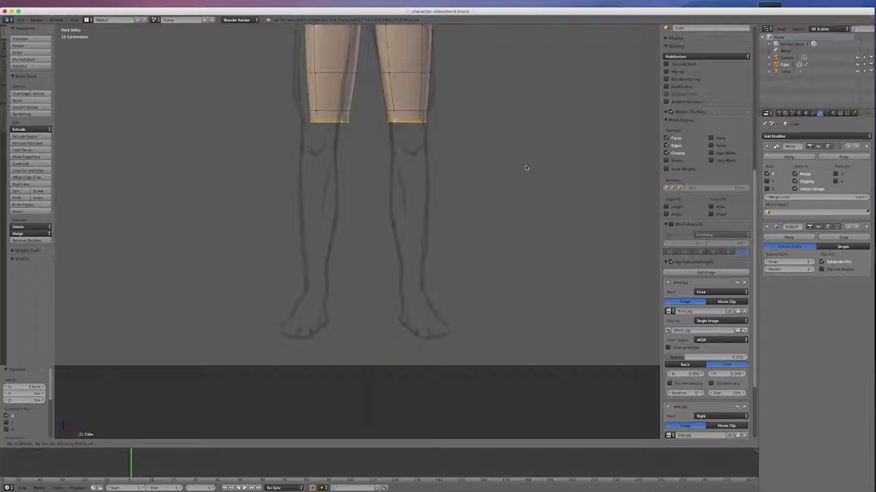
pyautogui.click(526, 168)
pyautogui.press('s')
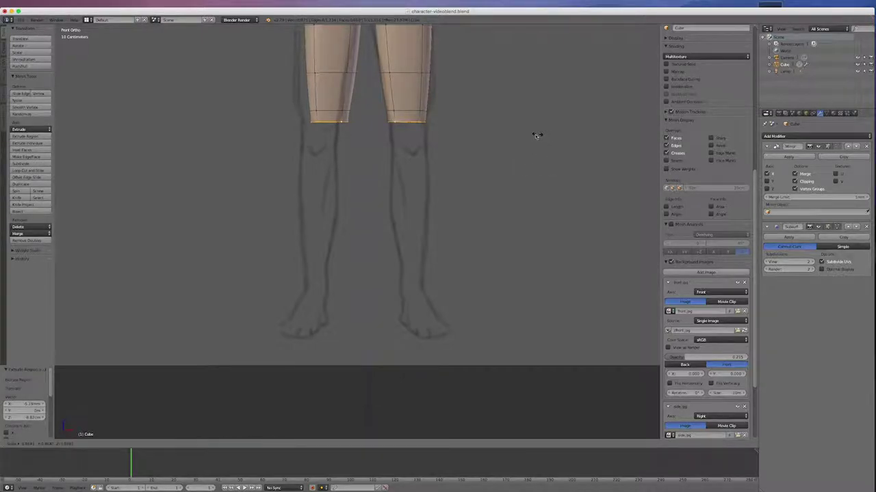
pyautogui.click(520, 137)
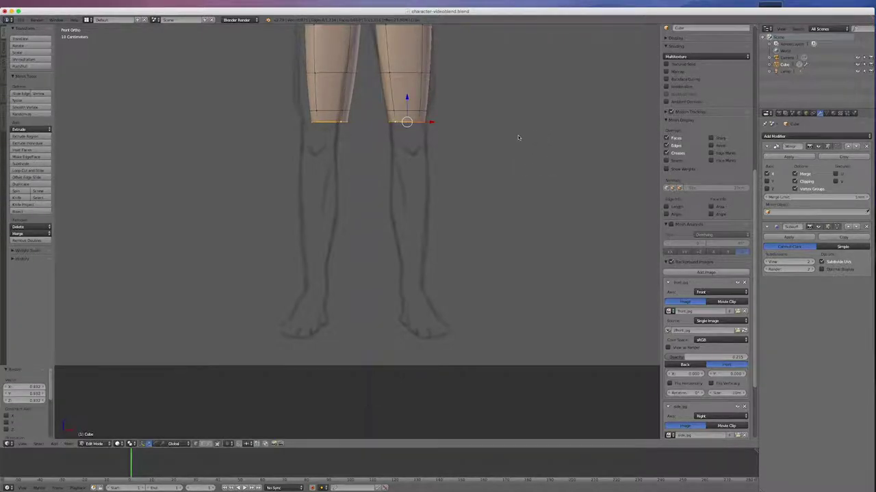
pyautogui.press('e')
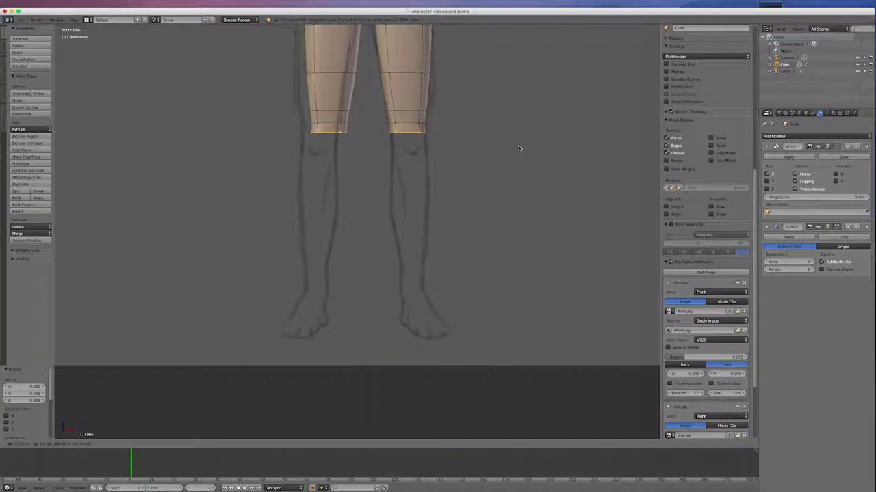
pyautogui.click(519, 145)
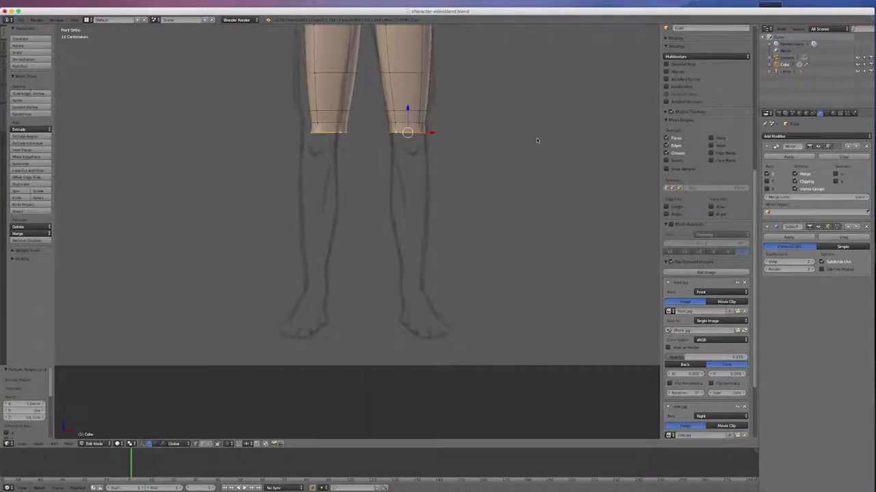
# Scale the leg end loops just above the kneecaps in slightly and shift them outward along X to fit the front outline
pyautogui.press('s')
pyautogui.click(532, 140)
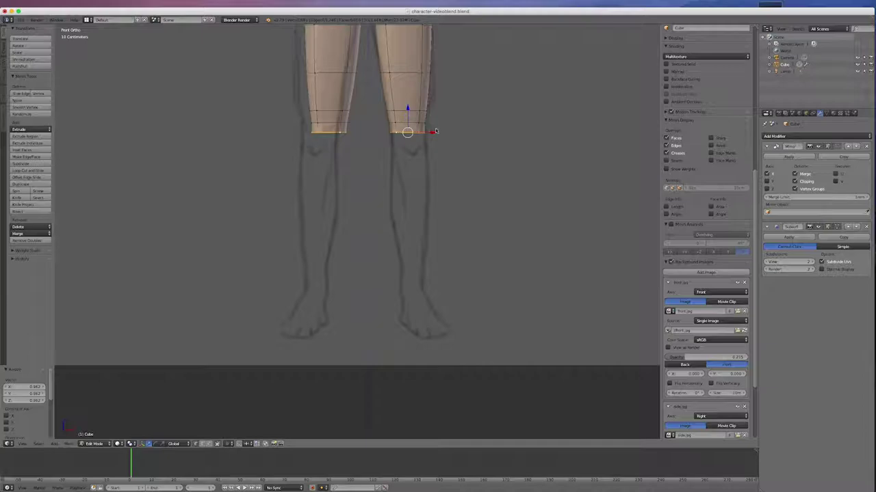
pyautogui.press('g')
pyautogui.press('x')
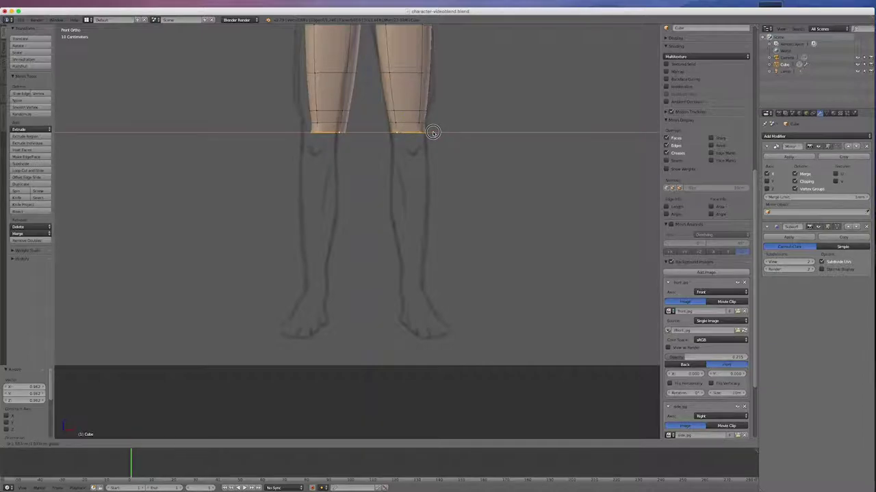
pyautogui.click(432, 132)
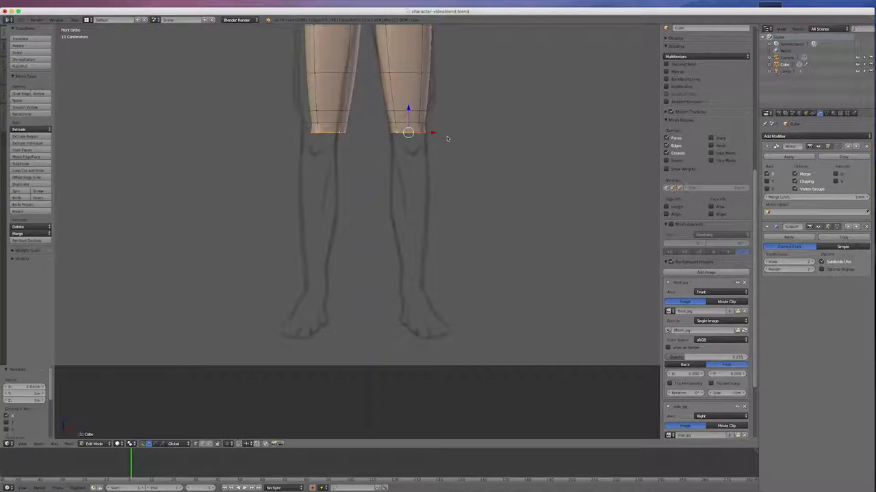
# Lower the leg end loops to the kneecaps, extrude them down to the calves, and scale the new ends slightly wider
pyautogui.moveTo(414, 110); pyautogui.dragTo(408, 113)
pyautogui.press('e')
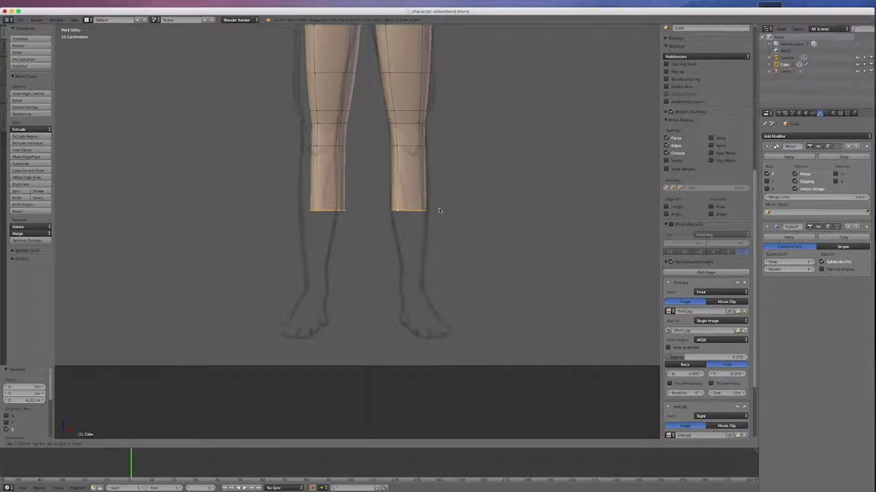
pyautogui.click(438, 210)
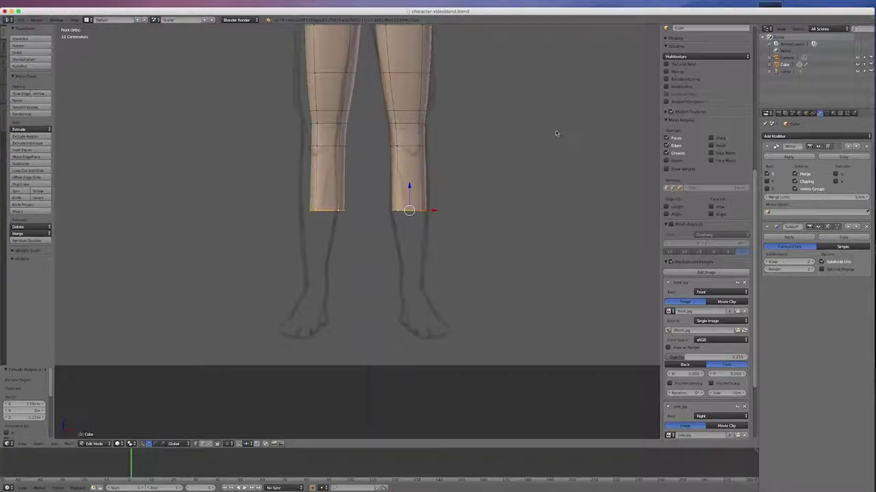
pyautogui.press('e')
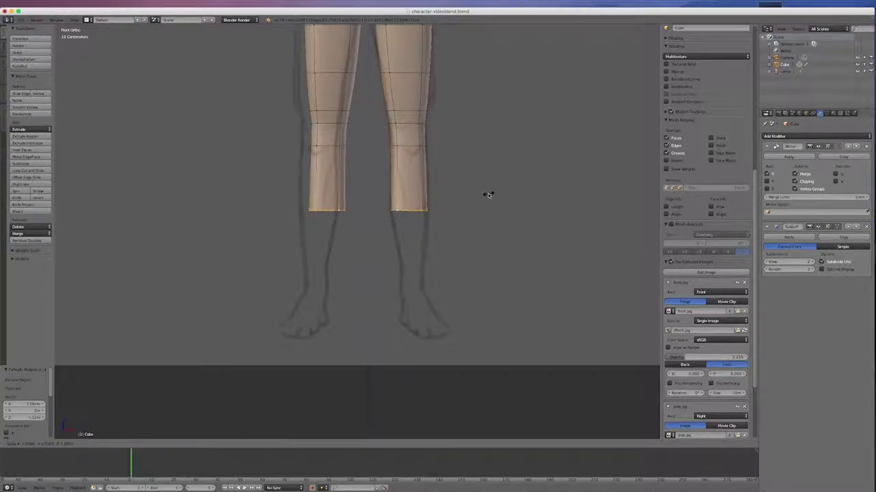
pyautogui.click(490, 195)
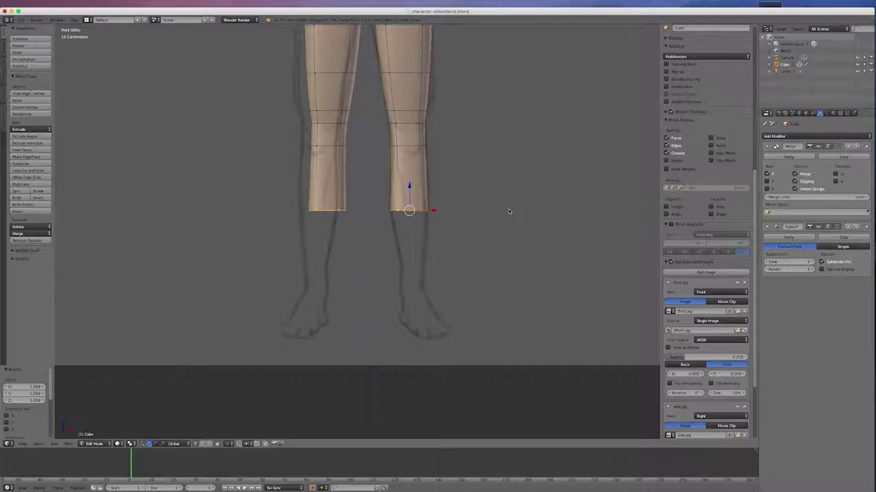
# In the right side view, select the upper-thigh edge loop and widen it along Y
pyautogui.press('KP_3')
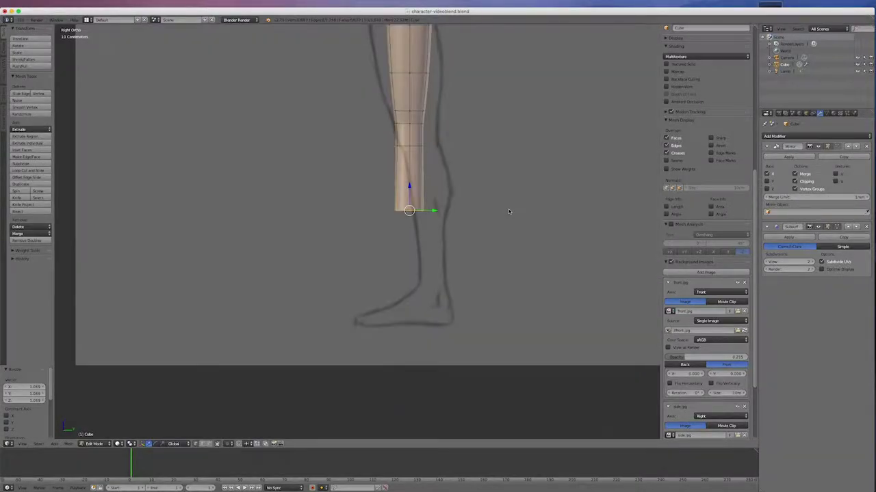
pyautogui.scroll(-4, 508, 211)
pyautogui.scroll(2, 504, 219)
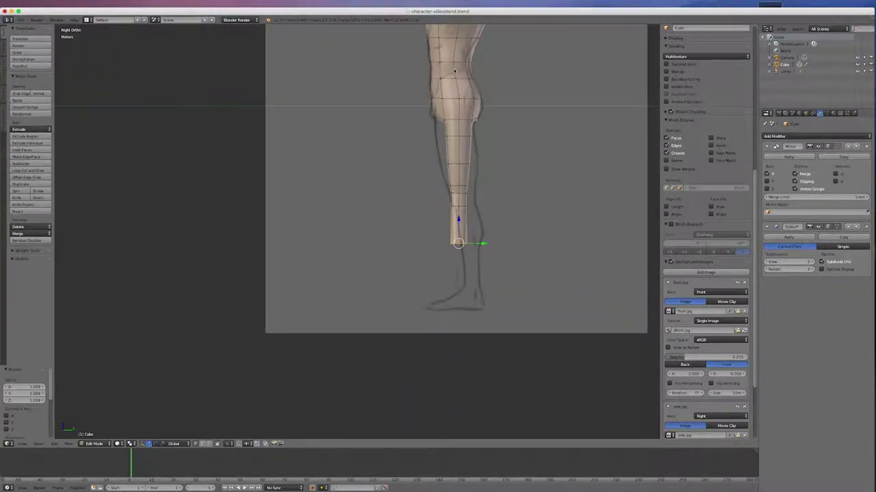
pyautogui.scroll(2, 507, 201)
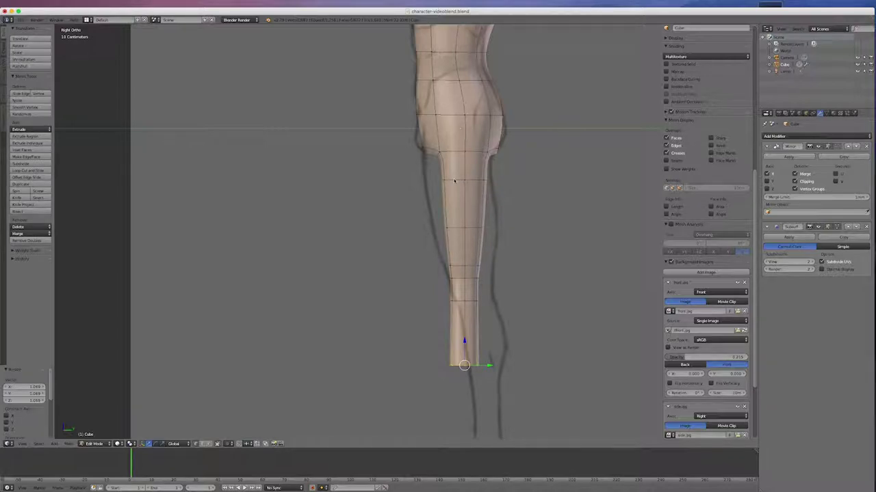
pyautogui.keyDown('alt'); pyautogui.rightClick(454, 181); pyautogui.keyUp('alt')
pyautogui.click(162, 444)
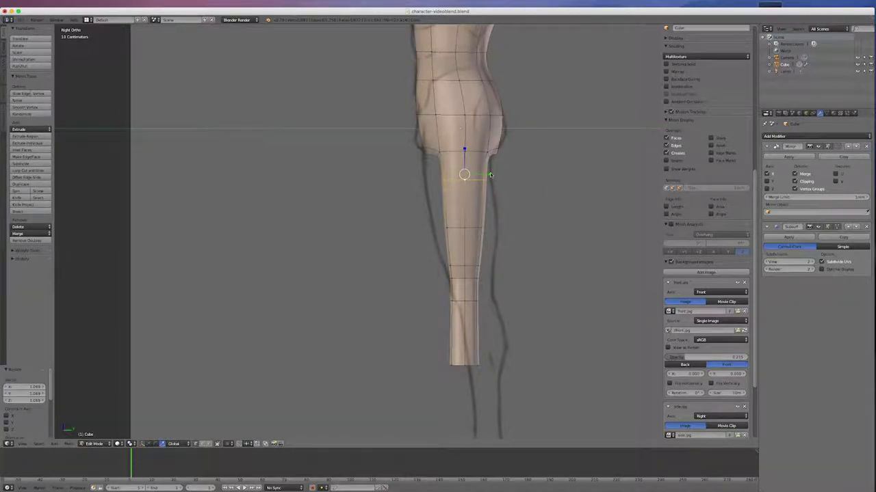
pyautogui.press('s')
pyautogui.press('x')
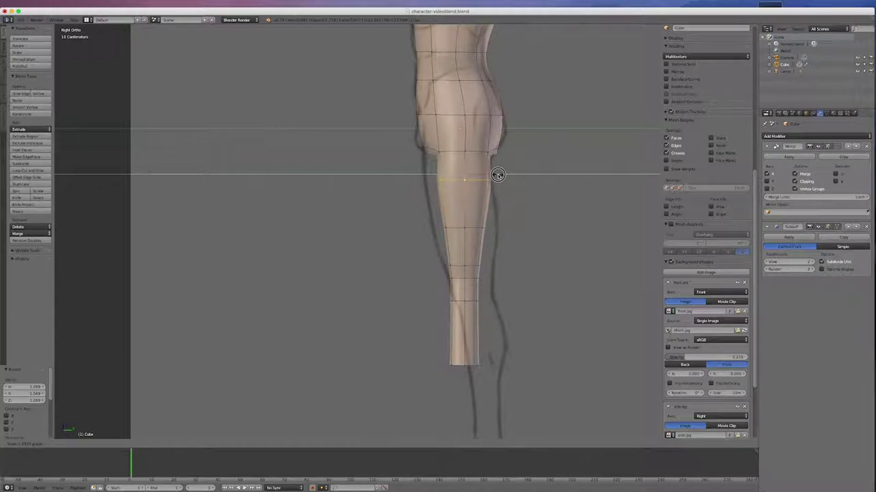
pyautogui.click(497, 175)
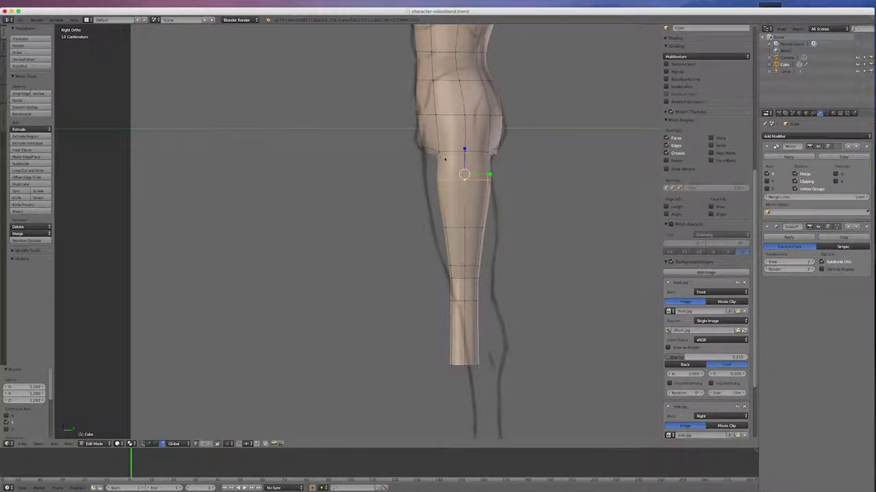
# Move the upper-thigh loop forward along Y and widen it further, adjusting its position to the side reference's thigh outline
pyautogui.click(148, 444)
pyautogui.moveTo(489, 175); pyautogui.dragTo(470, 176)
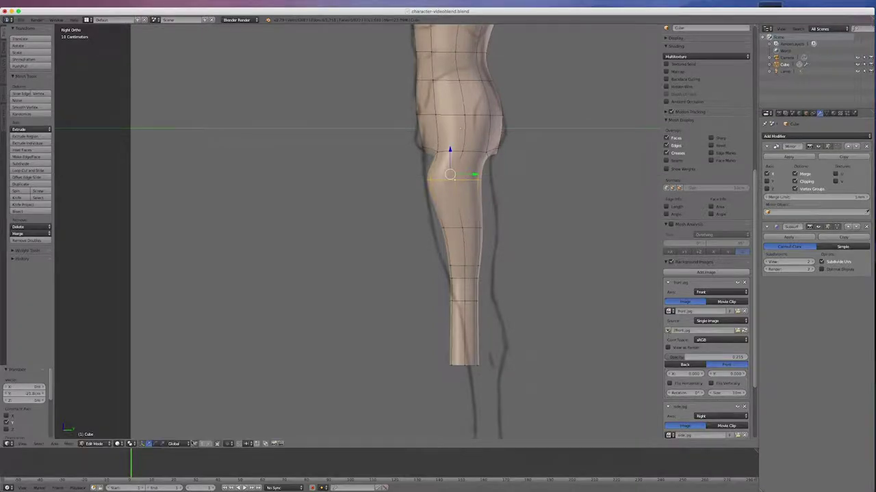
pyautogui.click(162, 445)
pyautogui.moveTo(477, 176)
pyautogui.mouseDown()
pyautogui.moveTo(486, 176)
pyautogui.moveTo(479, 176)
pyautogui.mouseUp()
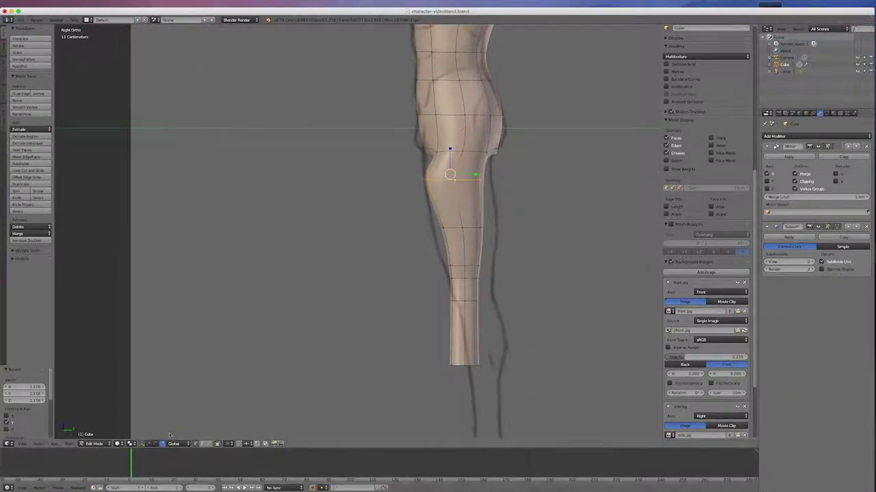
pyautogui.moveTo(475, 176); pyautogui.dragTo(481, 176)
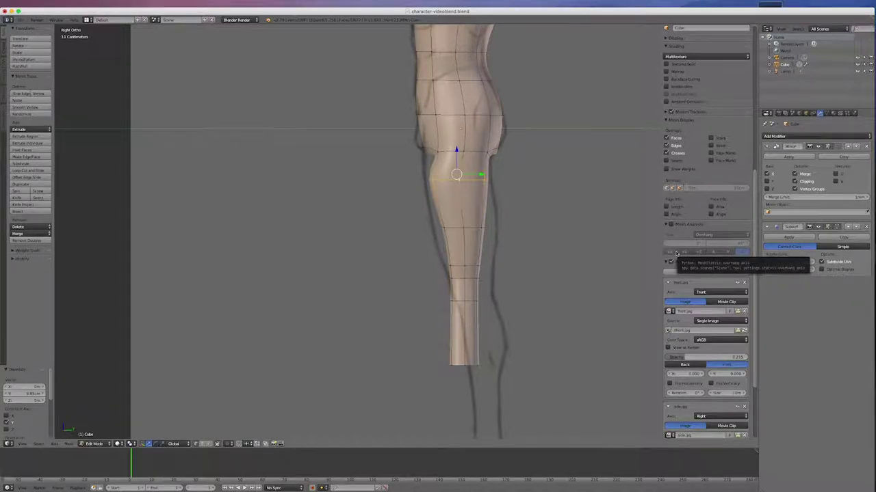
pyautogui.hotkey('ctrl', 'z')
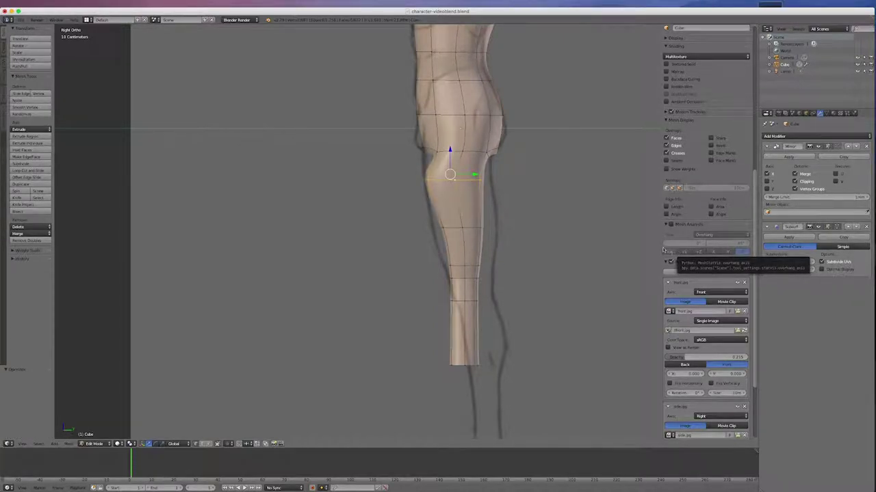
pyautogui.moveTo(474, 176); pyautogui.dragTo(477, 177)
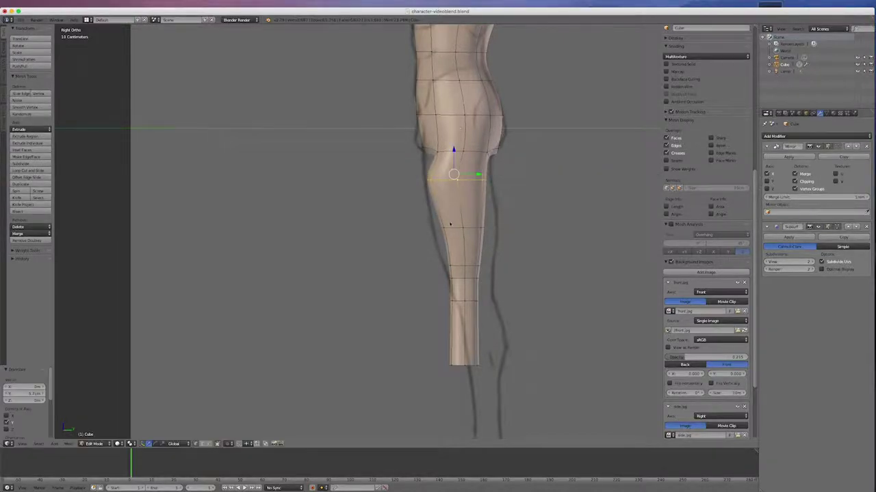
# Select the mid-thigh edge loop, scale it wider along Y and shift it slightly back to fit the side outline
pyautogui.keyDown('alt'); pyautogui.rightClick(454, 231); pyautogui.keyUp('alt')
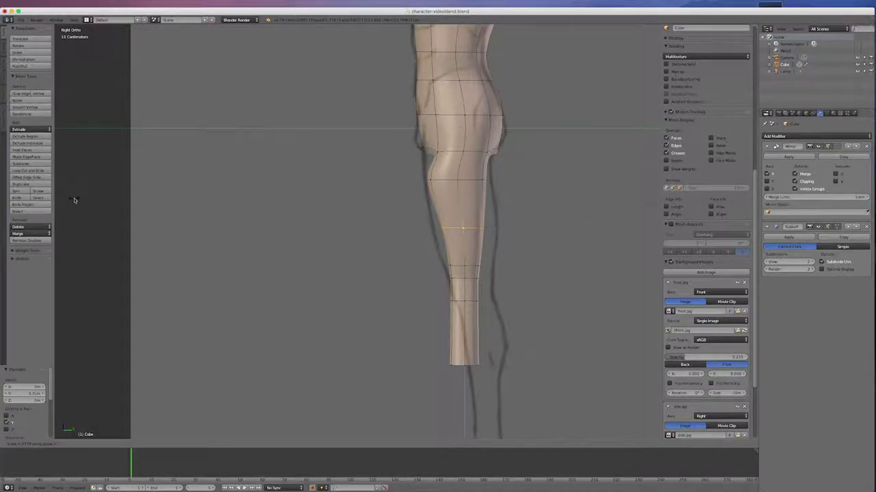
pyautogui.press('s')
pyautogui.press('y')
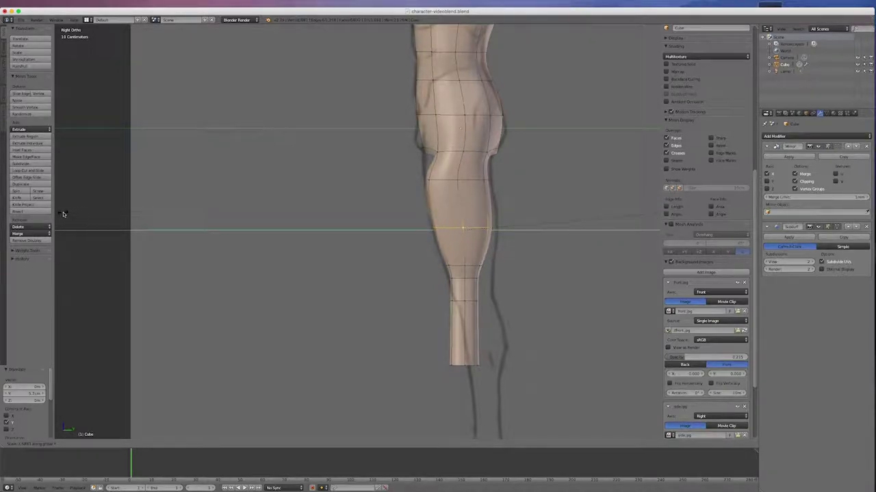
pyautogui.click(651, 214)
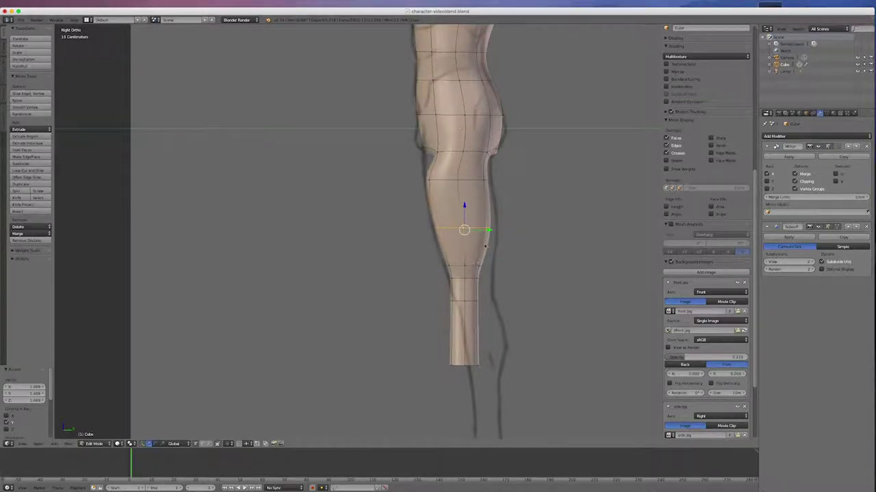
pyautogui.press('s')
pyautogui.press('y')
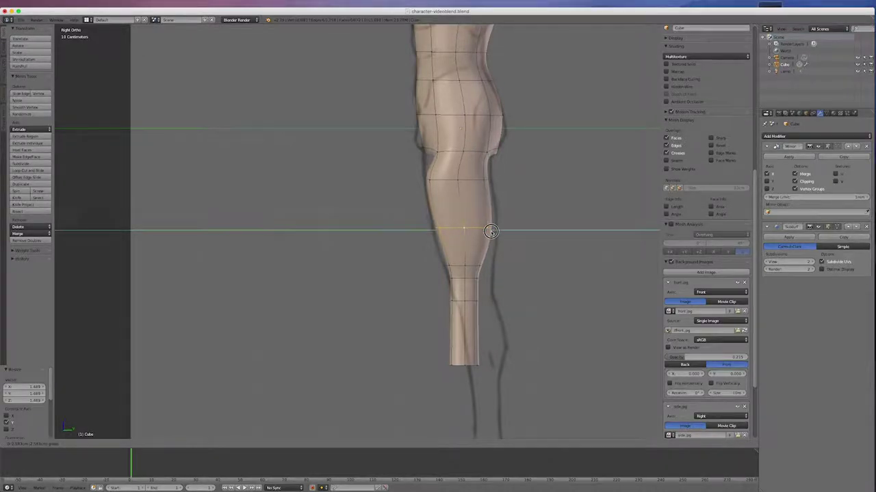
pyautogui.click(491, 231)
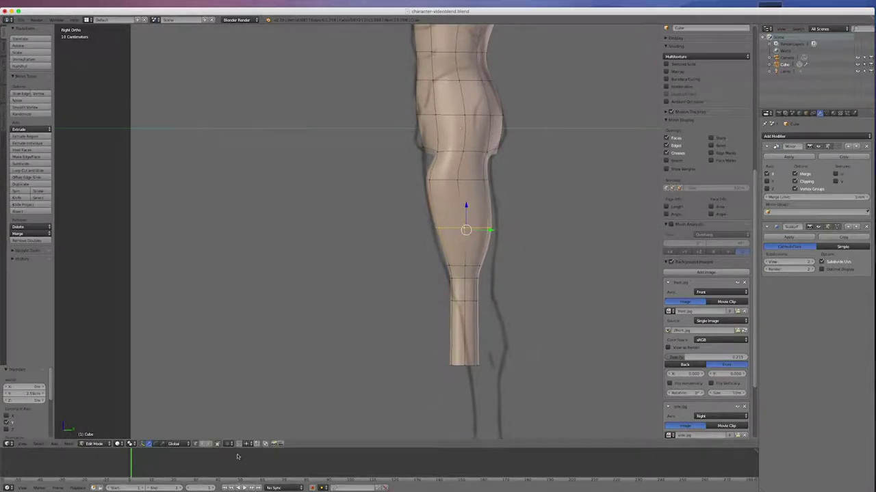
# Using face selection in wireframe, move the front face at the crotch forward and the rear upper-thigh face backward along Y
pyautogui.click(209, 444)
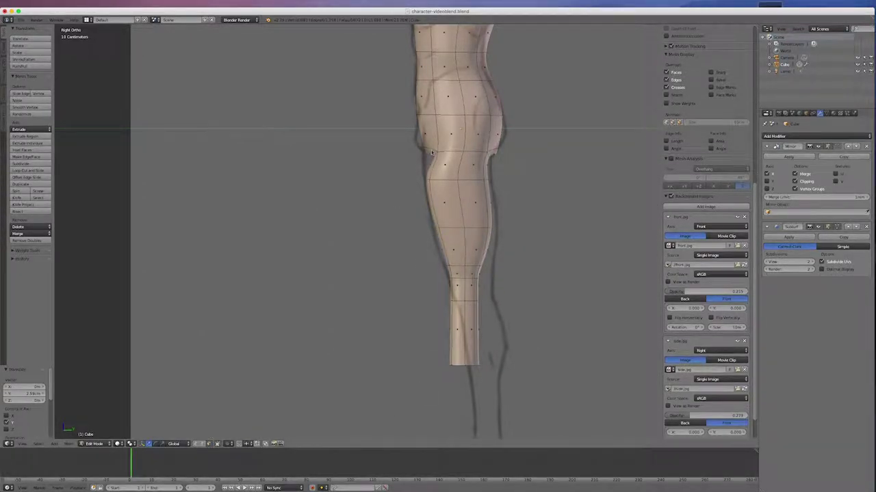
pyautogui.press('z')
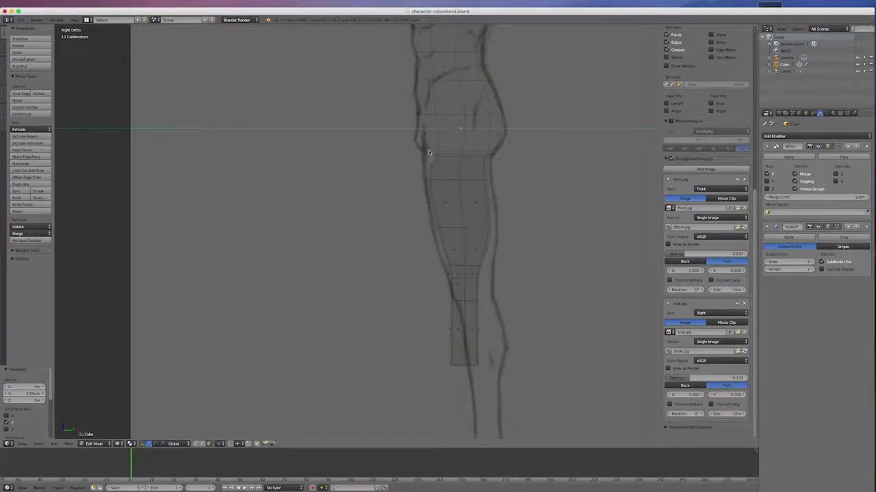
pyautogui.rightClick(430, 152)
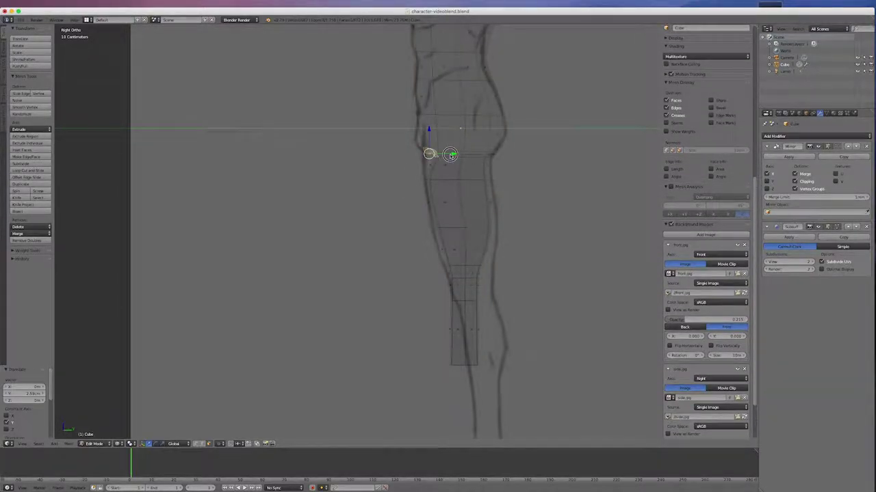
pyautogui.press('e')
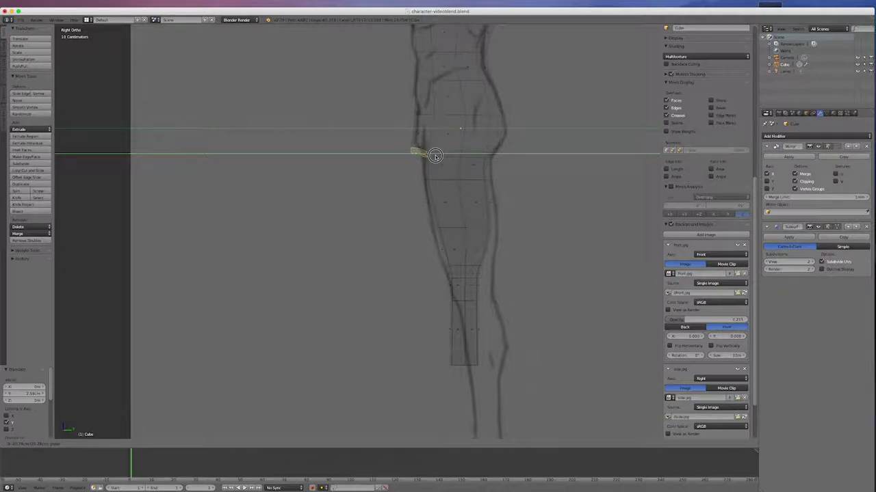
pyautogui.click(439, 160)
pyautogui.rightClick(487, 168)
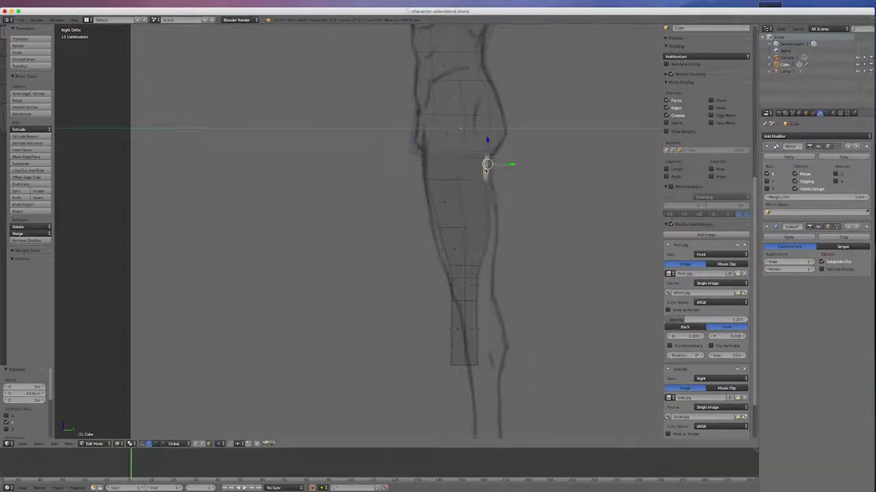
pyautogui.moveTo(505, 162); pyautogui.dragTo(508, 175)
# Select the edge loop at the lower end of the thigh, scale it up and shift it back along Y to the side outline
pyautogui.rightClick(483, 255)
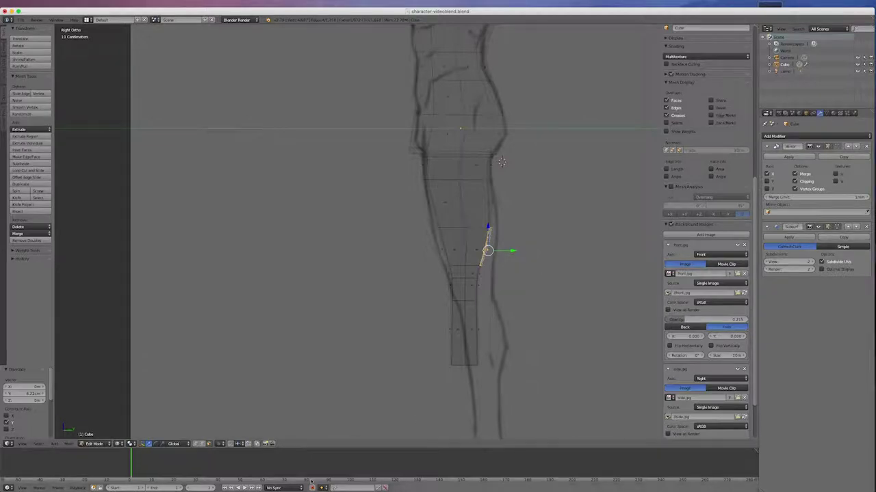
pyautogui.click(196, 445)
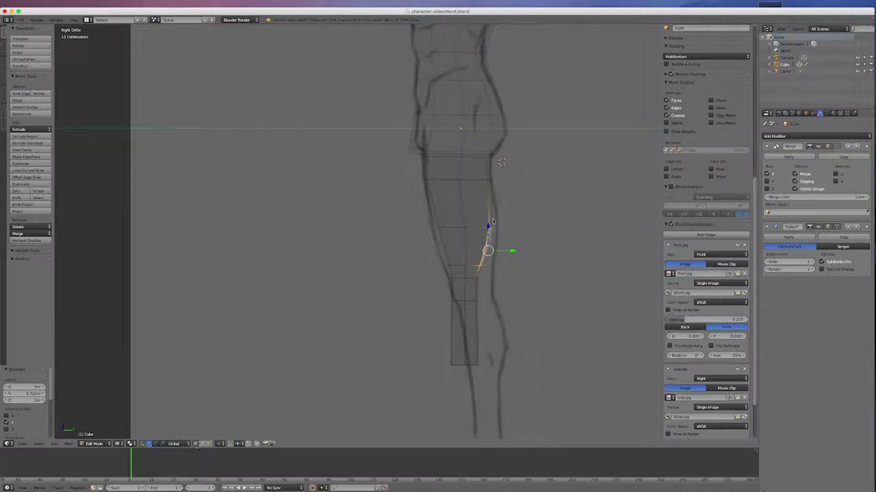
pyautogui.keyDown('alt'); pyautogui.rightClick(473, 270); pyautogui.keyUp('alt')
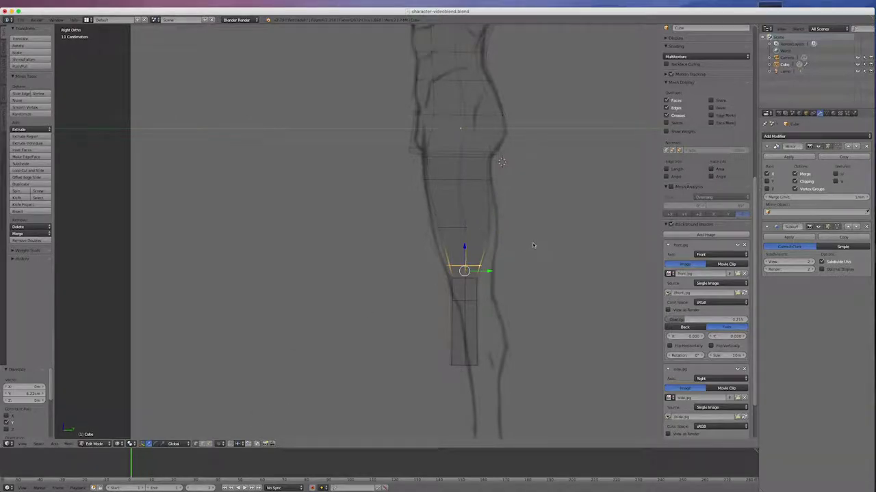
pyautogui.press('s')
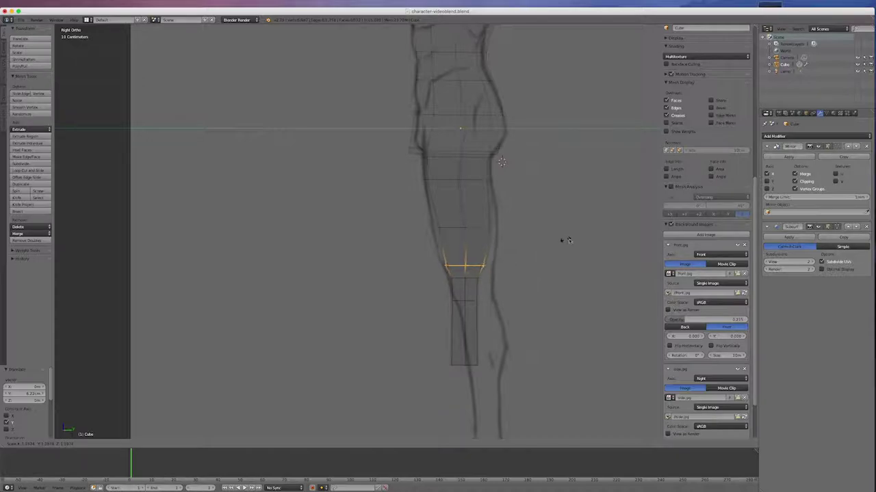
pyautogui.click(581, 240)
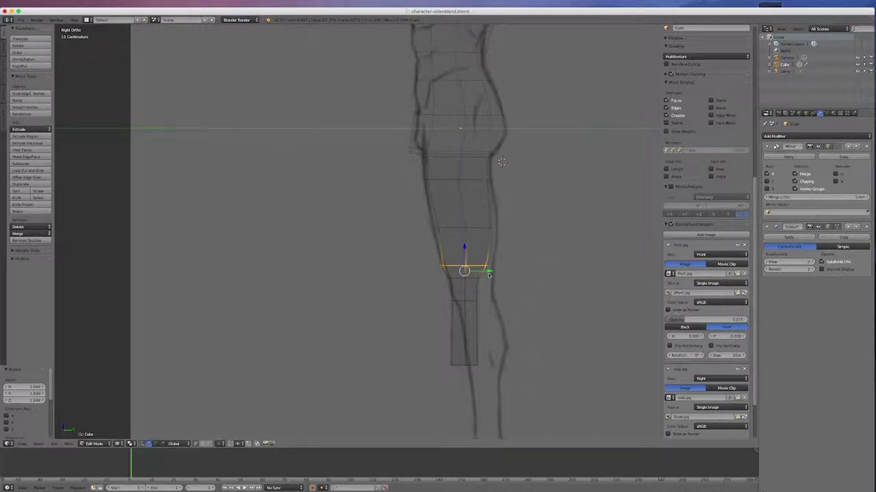
pyautogui.moveTo(491, 275); pyautogui.dragTo(495, 274)
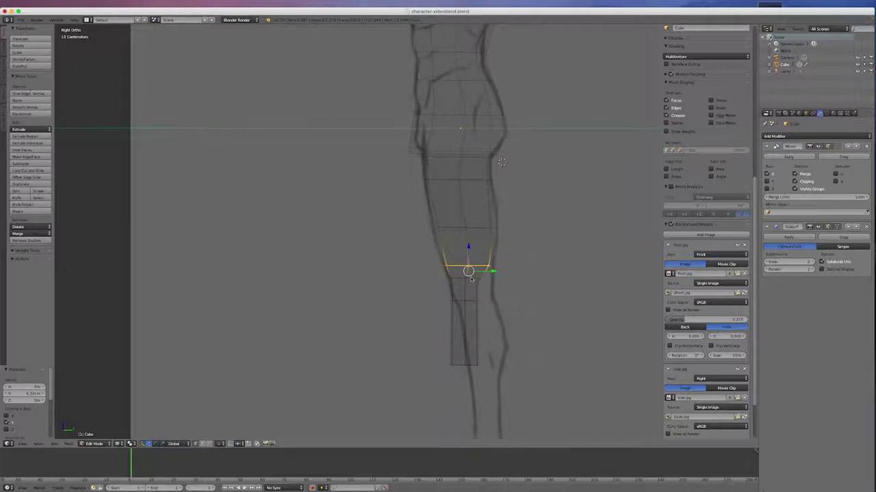
# Select the edge loop just above the knee, scale it wider along Y and shift it back to fit the side reference
pyautogui.keyDown('alt'); pyautogui.rightClick(472, 278); pyautogui.keyUp('alt')
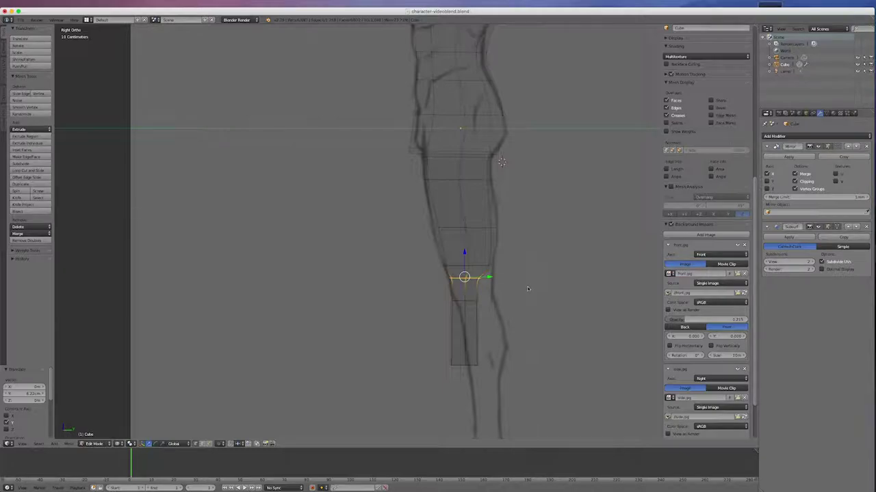
pyautogui.press('s')
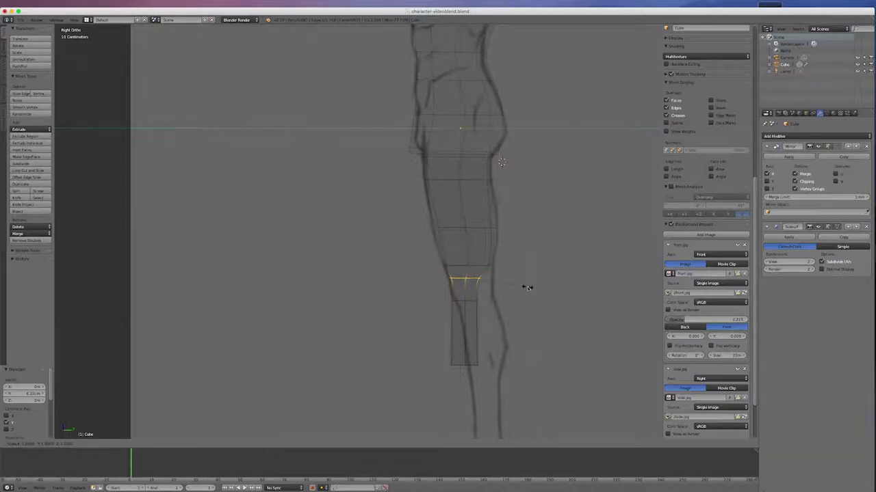
pyautogui.press('y')
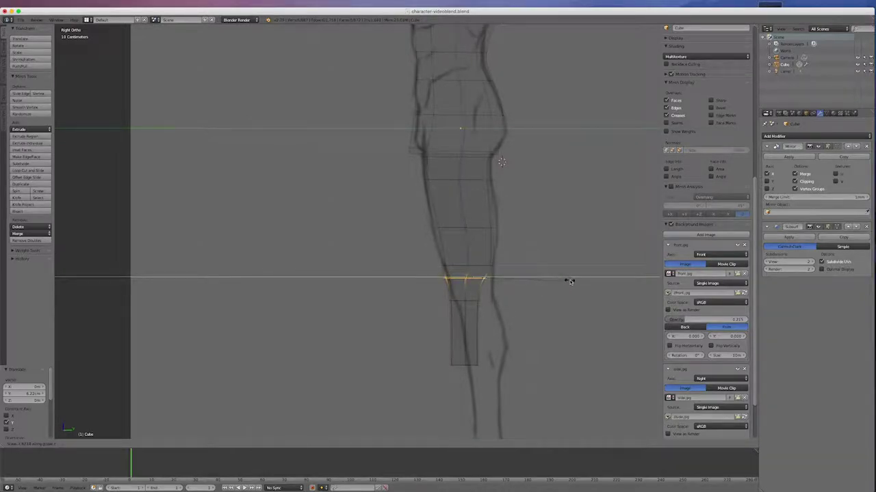
pyautogui.click(569, 279)
pyautogui.press('g')
pyautogui.press('y')
pyautogui.click(500, 275)
# Scale the knee edge loop wider along Y and move it back along Y onto the side outline
pyautogui.keyDown('alt'); pyautogui.rightClick(472, 303); pyautogui.keyUp('alt')
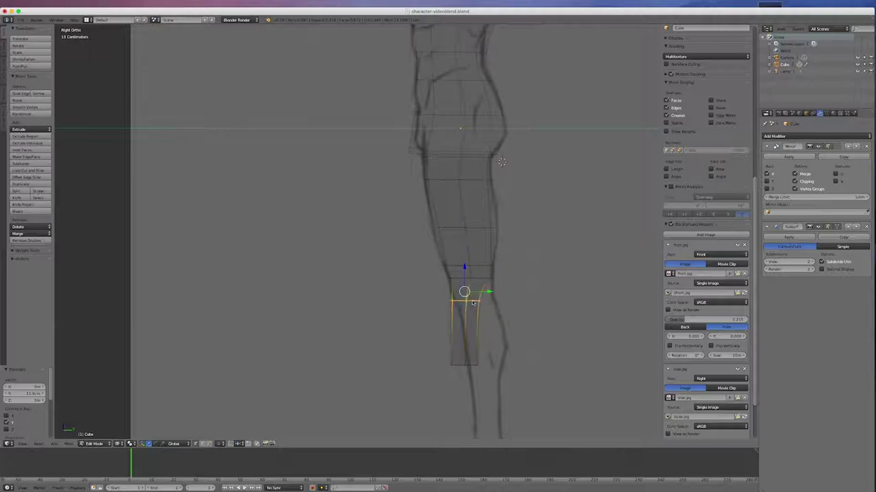
pyautogui.press('s')
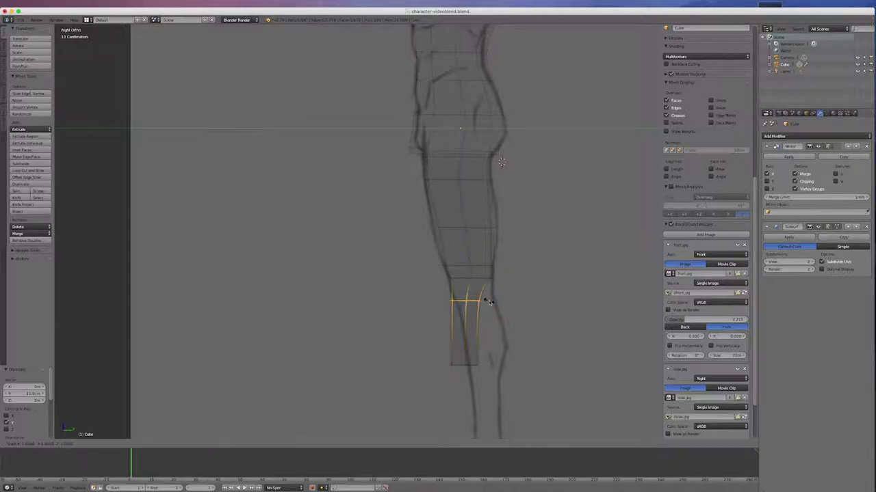
pyautogui.press('y')
pyautogui.click(502, 300)
pyautogui.press('g')
pyautogui.press('y')
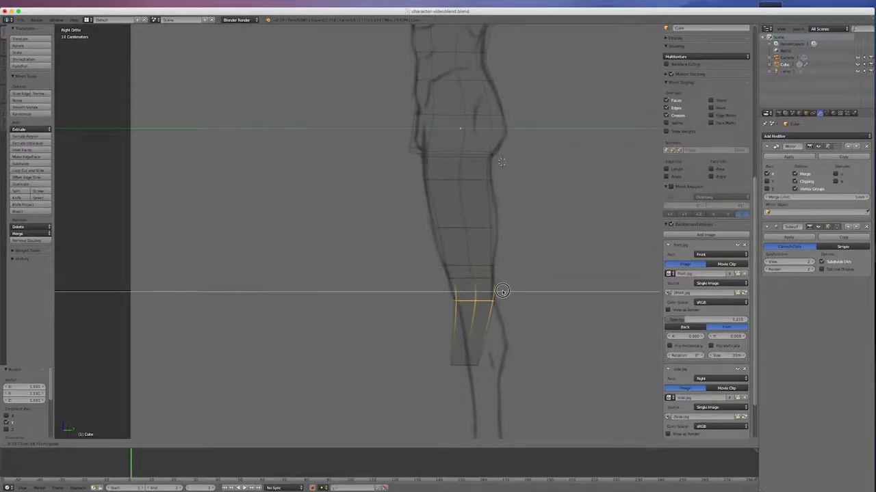
pyautogui.click(498, 292)
# Move the leg's bottom edge loop back along Y and raise it slightly to the widest part of the calf
pyautogui.keyDown('alt'); pyautogui.rightClick(471, 367); pyautogui.keyUp('alt')
pyautogui.moveTo(486, 365); pyautogui.dragTo(504, 363)
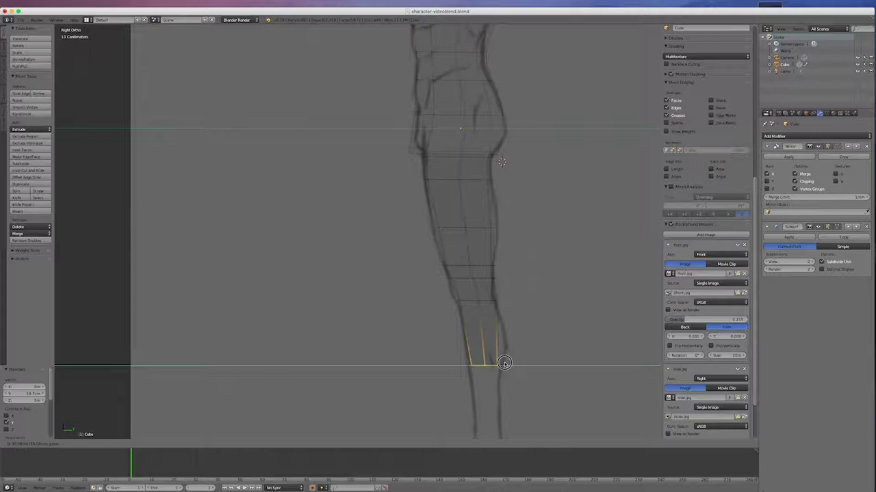
pyautogui.click(504, 363)
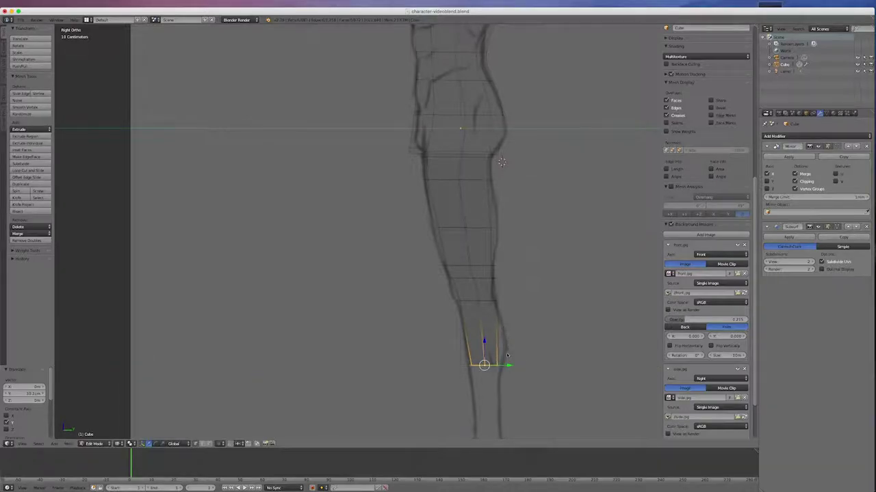
pyautogui.moveTo(485, 341); pyautogui.dragTo(504, 353)
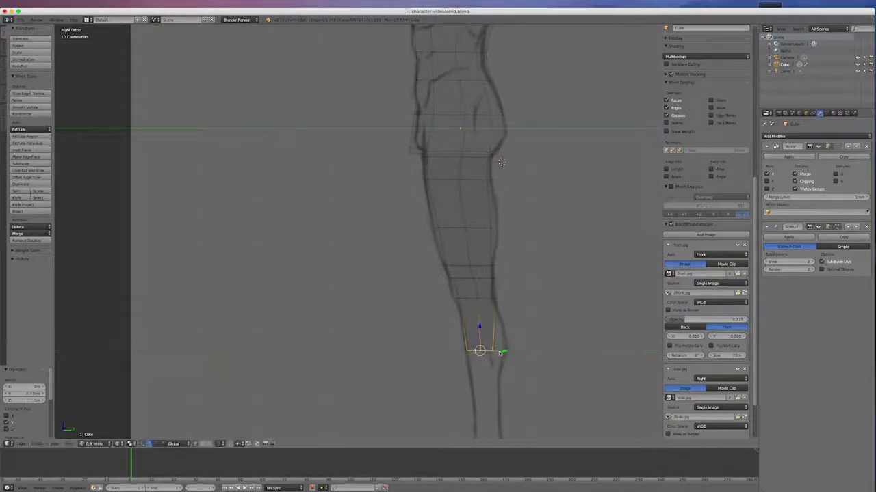
# Widen the calf loop along Y and fine-tune its position along Y and Z to match the side reference's calf outline
pyautogui.press('s')
pyautogui.press('y')
pyautogui.click(510, 352)
pyautogui.moveTo(501, 349); pyautogui.dragTo(504, 349)
pyautogui.click(505, 349)
pyautogui.press('s')
pyautogui.press('y')
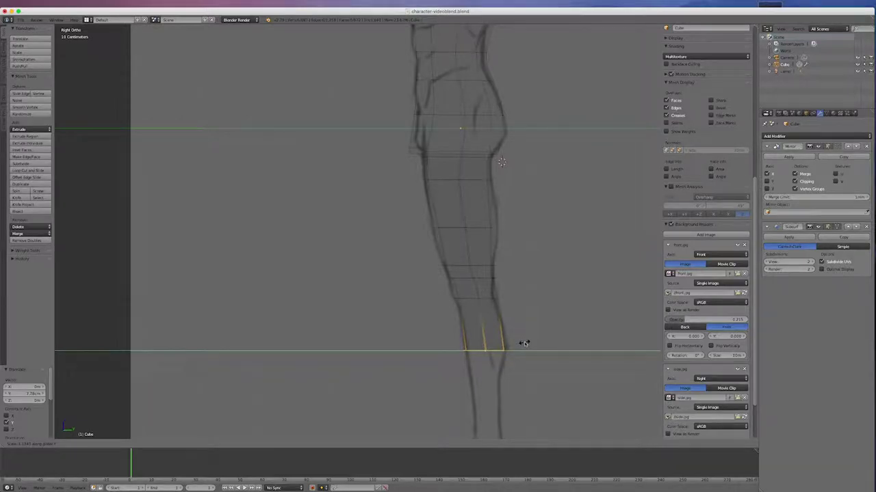
pyautogui.click(523, 343)
pyautogui.moveTo(485, 326); pyautogui.dragTo(512, 348)
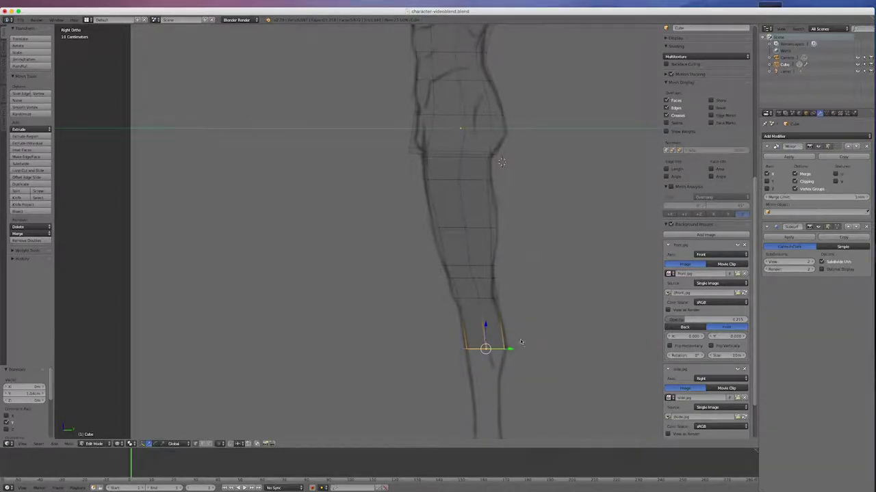
# Select the protruding front crotch vertex and move it along Y and up along Z onto the side reference's outline
pyautogui.scroll(-5, 409, 152)
pyautogui.scroll(8, 411, 149)
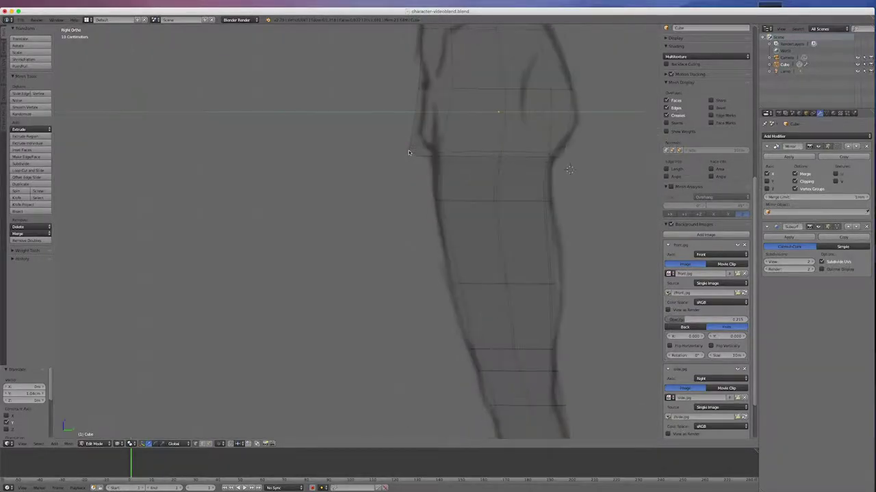
pyautogui.rightClick(410, 148)
pyautogui.moveTo(395, 133); pyautogui.dragTo(397, 124)
pyautogui.press('g')
pyautogui.press('y')
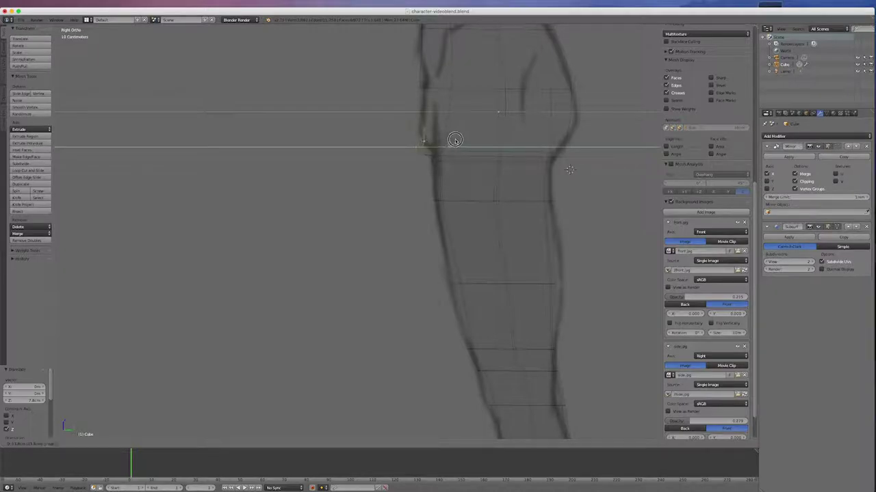
pyautogui.click(441, 140)
pyautogui.press('g')
pyautogui.press('z')
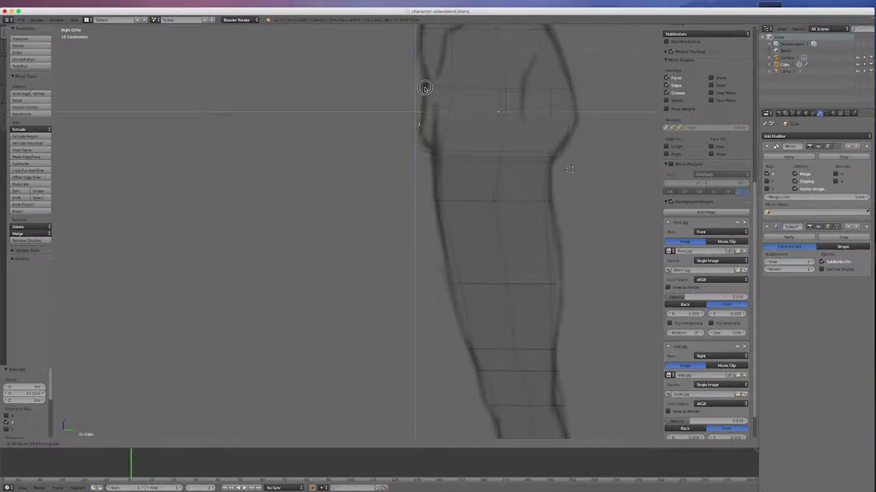
pyautogui.click(426, 85)
# In front view with solid shading, select the calf's open bottom loop and extrude it straight down to just above the ankle
pyautogui.scroll(-6, 585, 120)
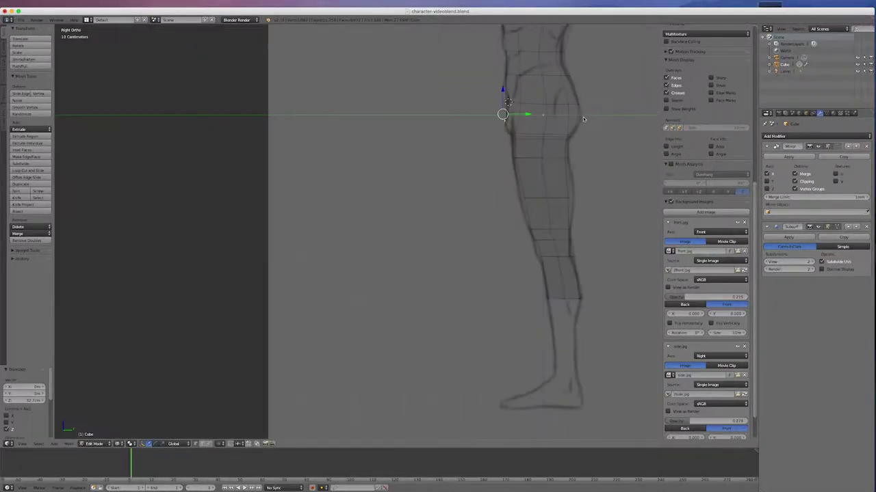
pyautogui.scroll(3, 585, 140)
pyautogui.scroll(-2, 585, 140)
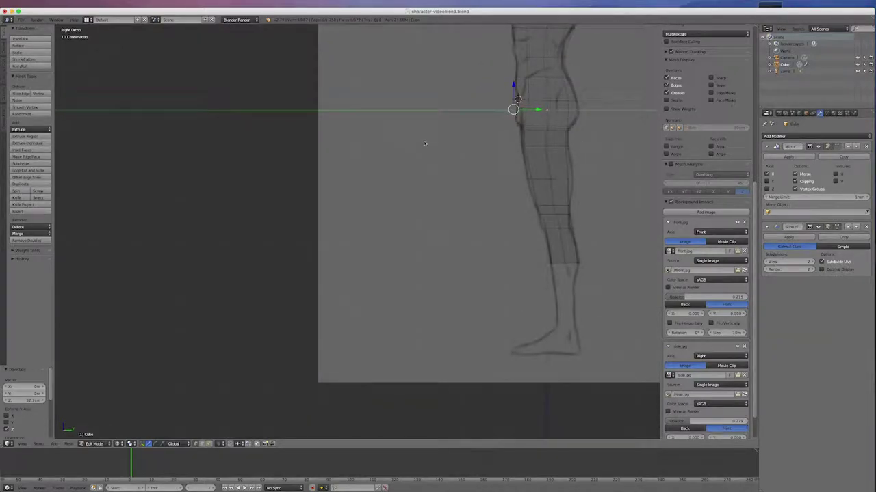
pyautogui.scroll(-2, 516, 196)
pyautogui.scroll(5, 523, 258)
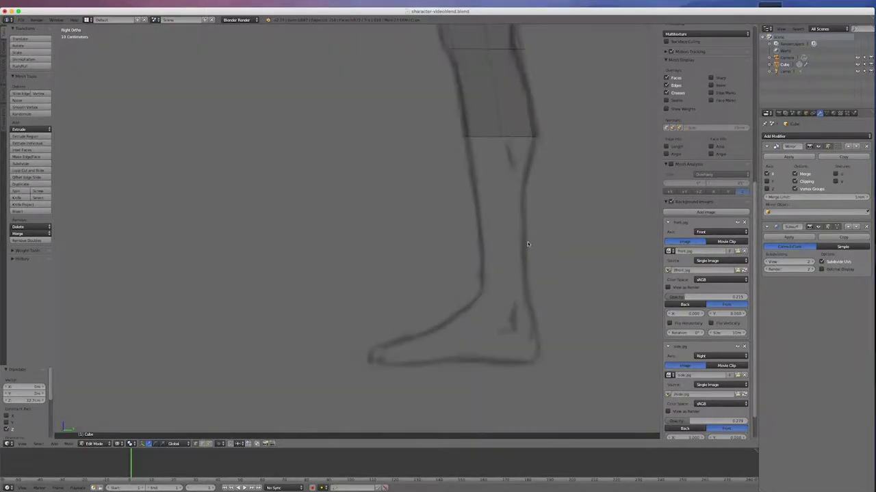
pyautogui.press('KP_1')
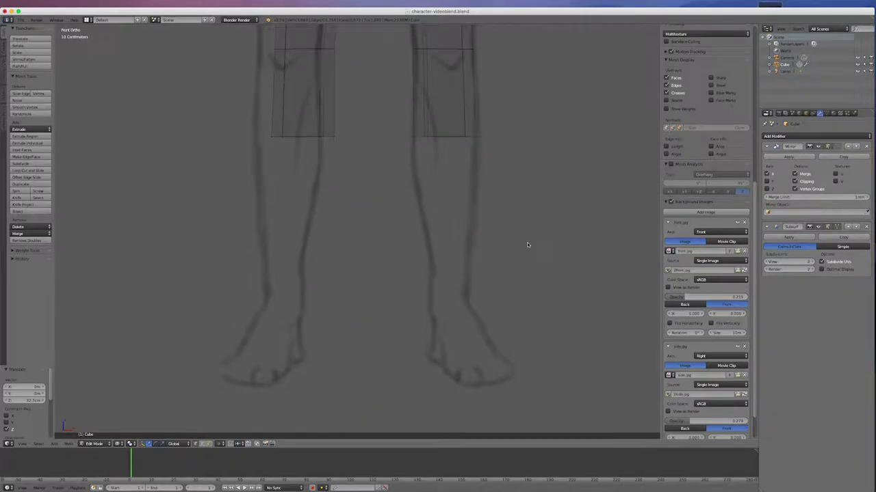
pyautogui.press('z')
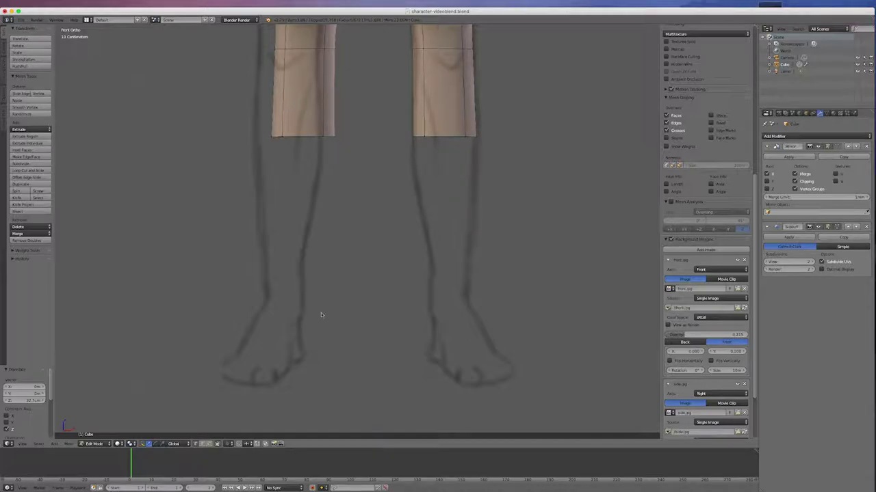
pyautogui.click(208, 445)
pyautogui.click(197, 444)
pyautogui.keyDown('alt'); pyautogui.rightClick(448, 138); pyautogui.keyUp('alt')
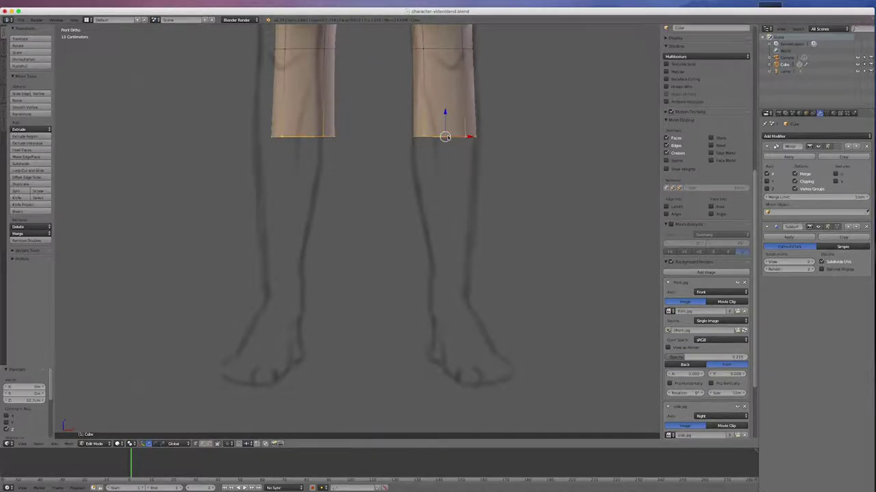
pyautogui.press('e')
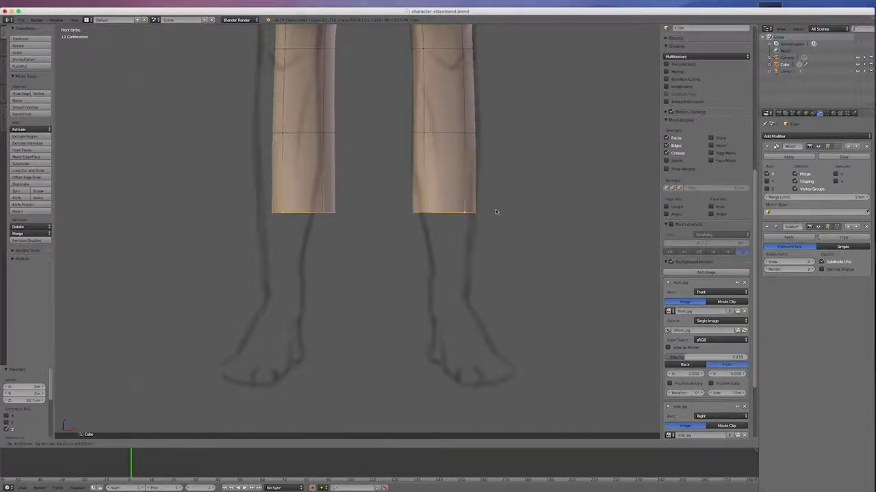
pyautogui.rightClick(497, 262)
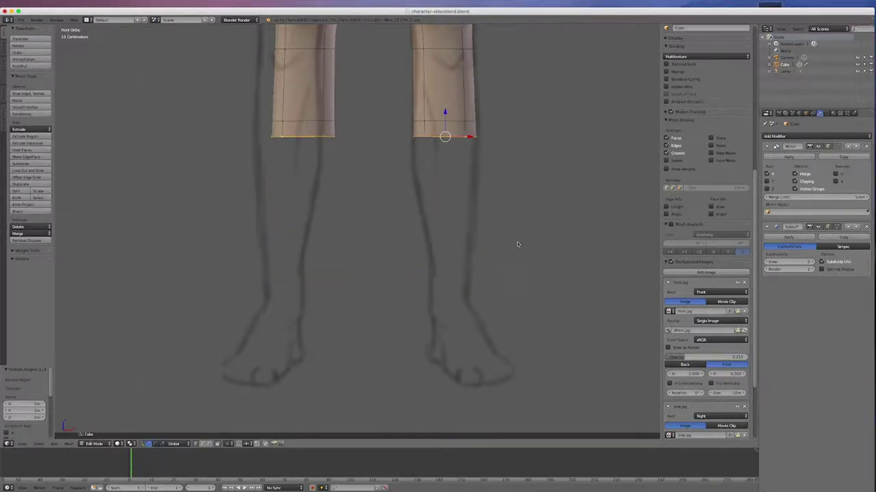
pyautogui.press('e')
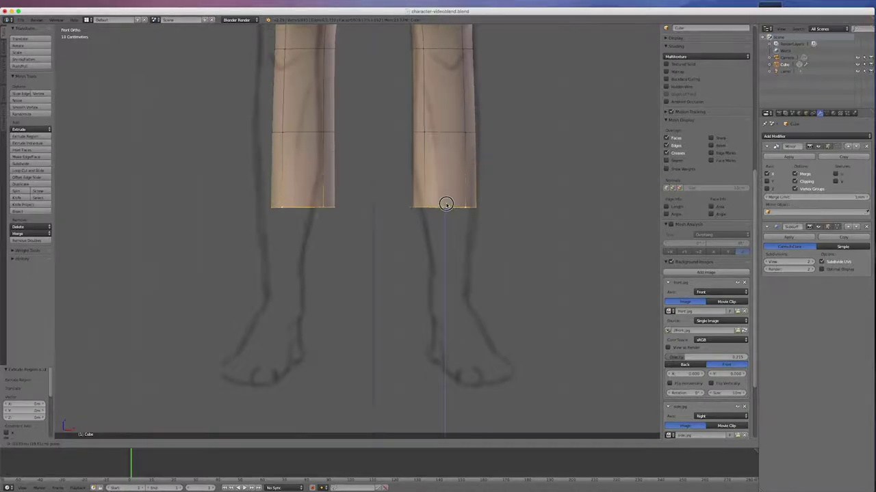
pyautogui.click(457, 256)
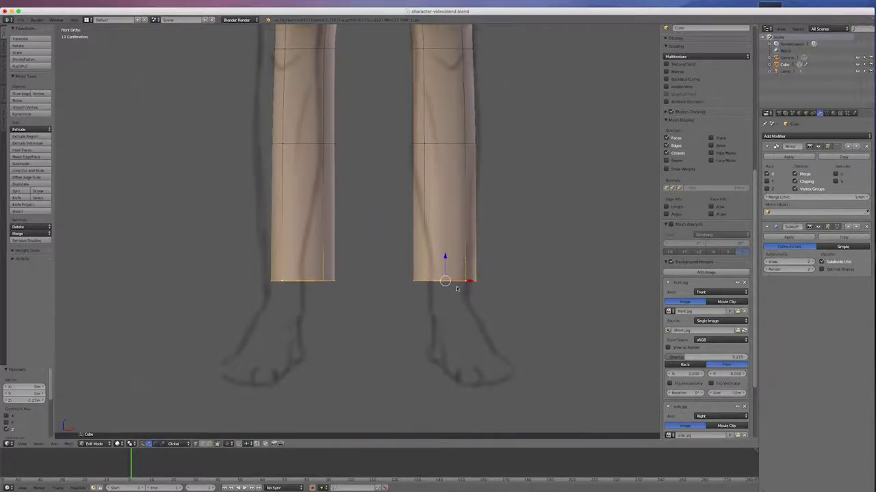
# Scale the new lower-leg loop down and shift it along X and Y to match the ankle in the front and side references
pyautogui.press('s')
pyautogui.click(489, 259)
pyautogui.moveTo(470, 279); pyautogui.dragTo(476, 281)
pyautogui.press('KP_3')
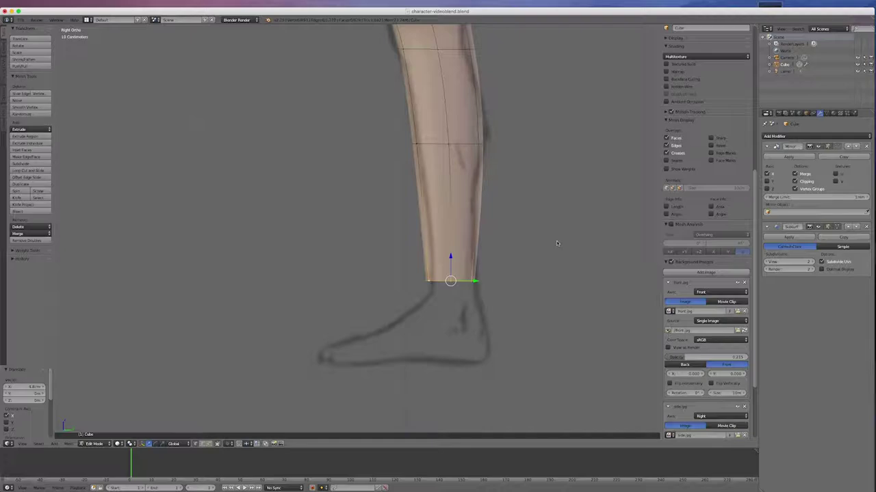
pyautogui.moveTo(474, 281); pyautogui.dragTo(476, 282)
# Lower the leg's bottom edge loop along Z to the ankle line of the front reference
pyautogui.press('KP_1')
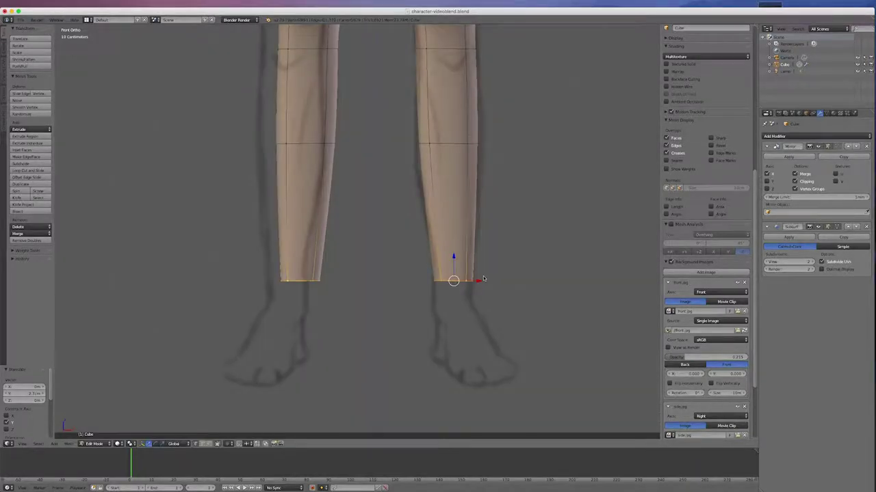
pyautogui.scroll(-4, 577, 183)
pyautogui.scroll(5, 518, 317)
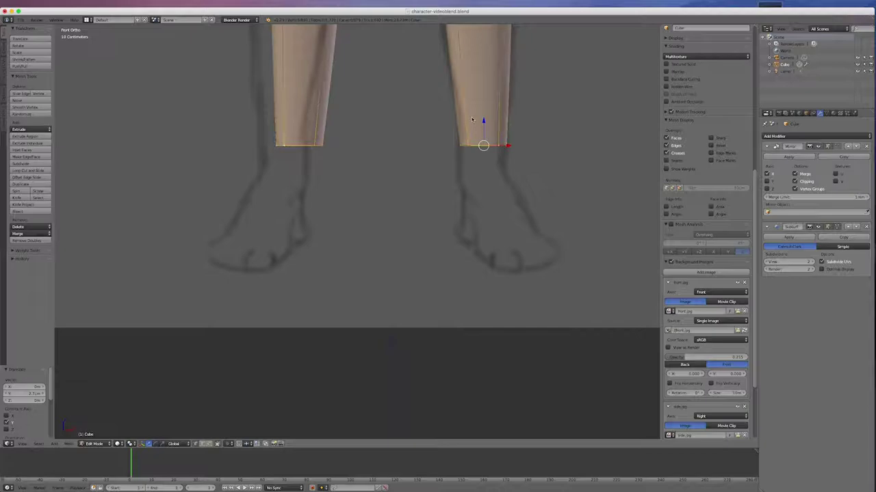
pyautogui.moveTo(483, 121); pyautogui.dragTo(483, 146)
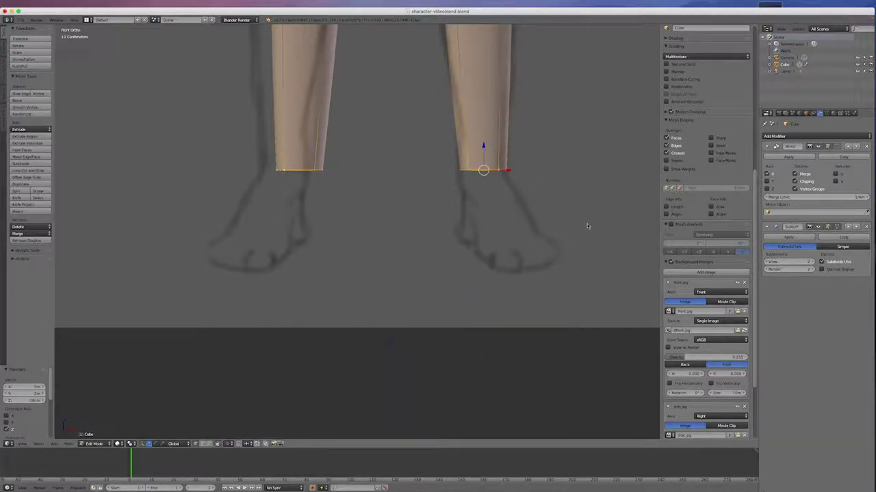
# In wireframe side view, box-select the middle and rear vertices of the ankle loop and extrude them down and back to the heel
pyautogui.press('KP_3')
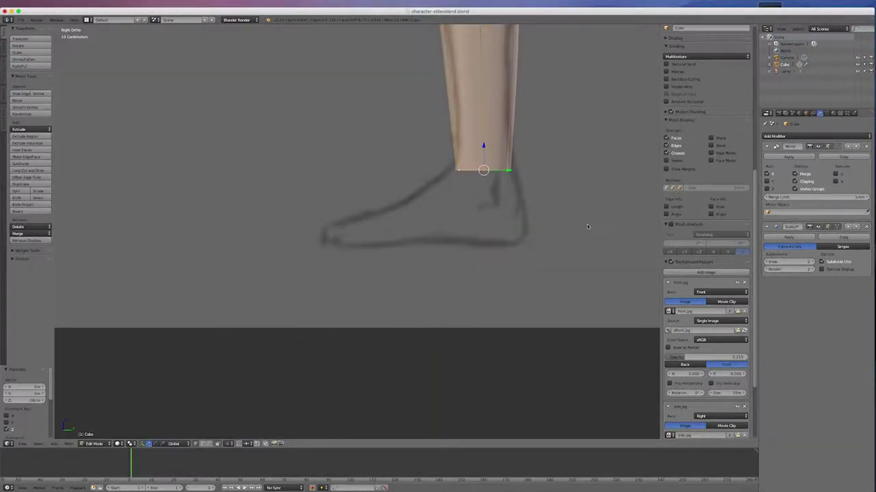
pyautogui.scroll(-3, 558, 154)
pyautogui.scroll(6, 553, 157)
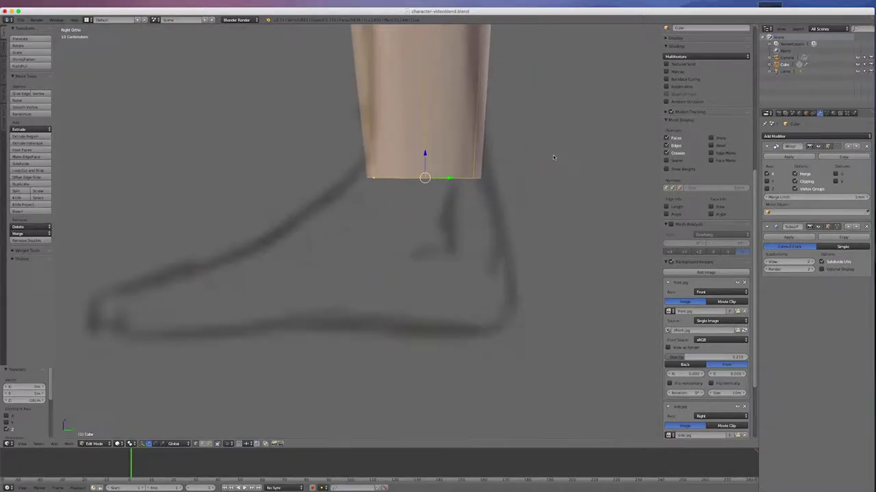
pyautogui.press('z')
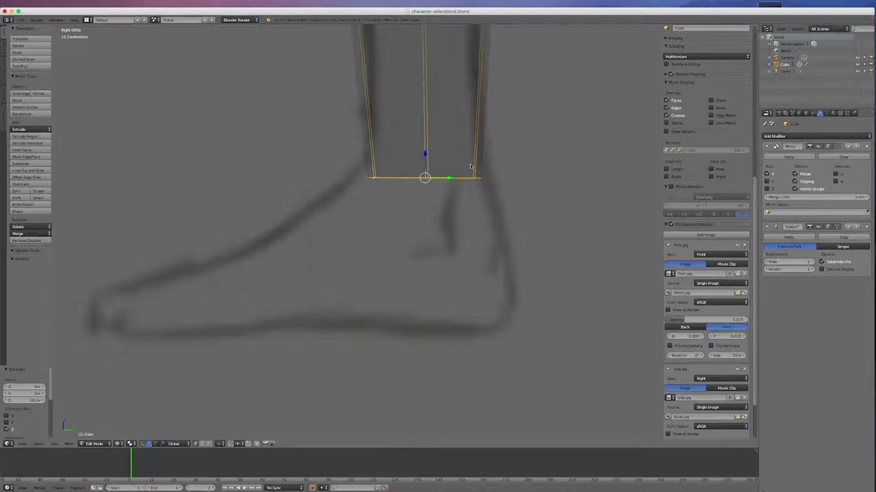
pyautogui.press('a')
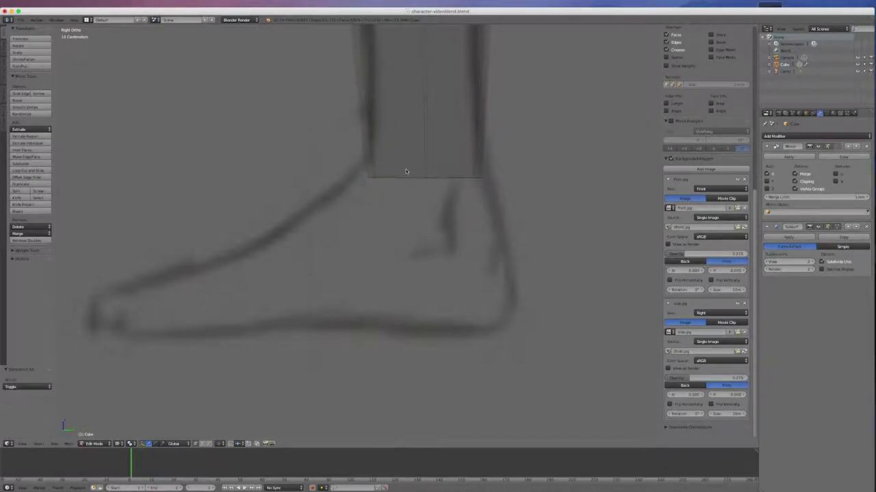
pyautogui.press('b')
pyautogui.moveTo(413, 164); pyautogui.dragTo(460, 192)
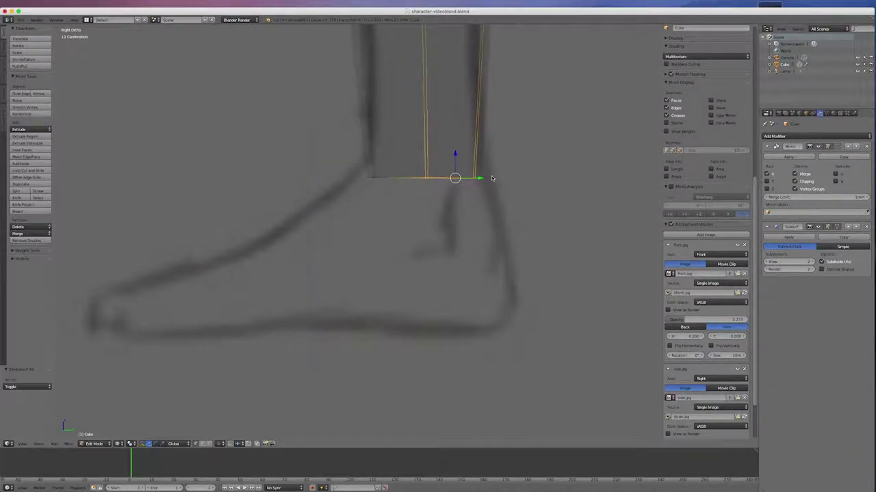
pyautogui.press('e')
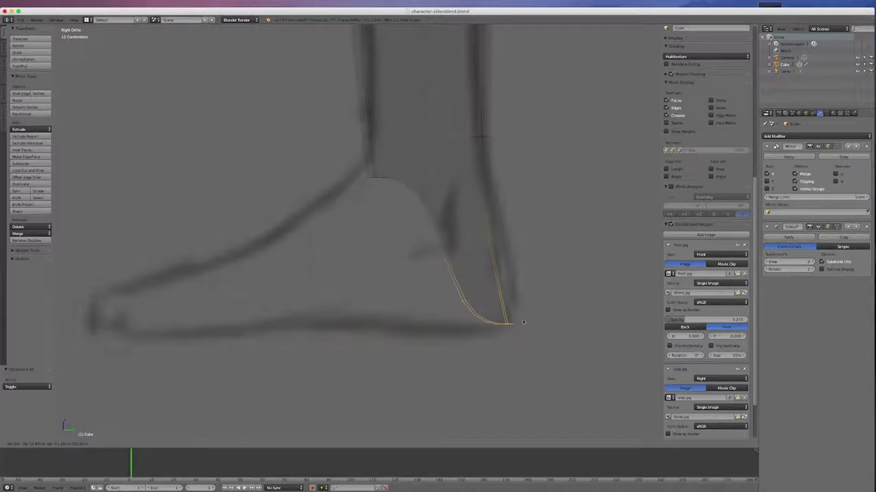
pyautogui.click(526, 317)
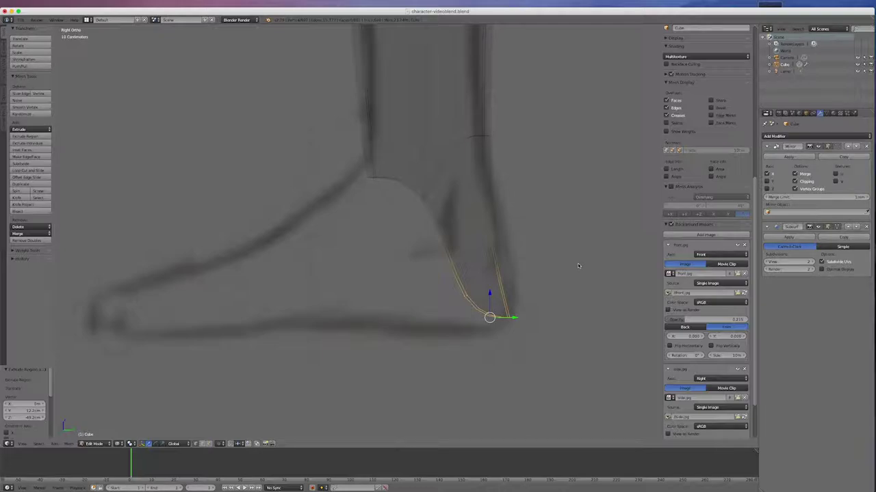
# Fill the underside of the heel with a face and move it down and back to fit the heel in the side reference
pyautogui.press('f')
pyautogui.moveTo(566, 277); pyautogui.dragTo(586, 288, button='middle')
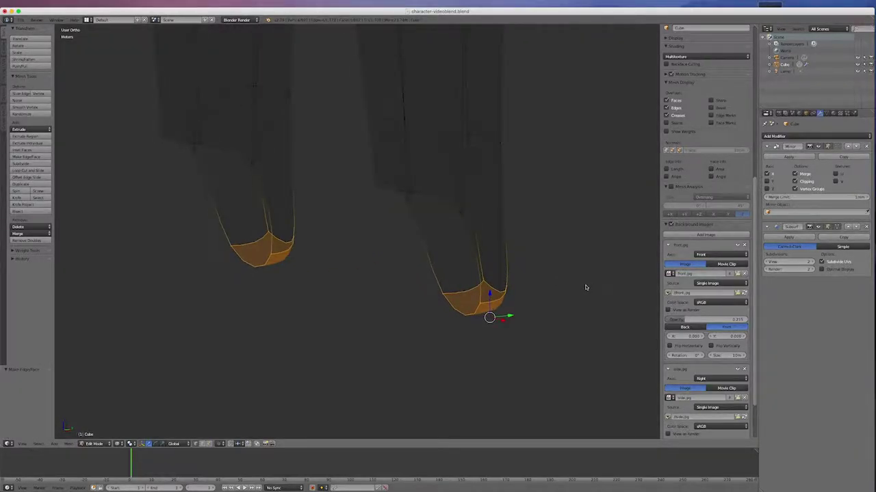
pyautogui.press('KP_1')
pyautogui.press('KP_3')
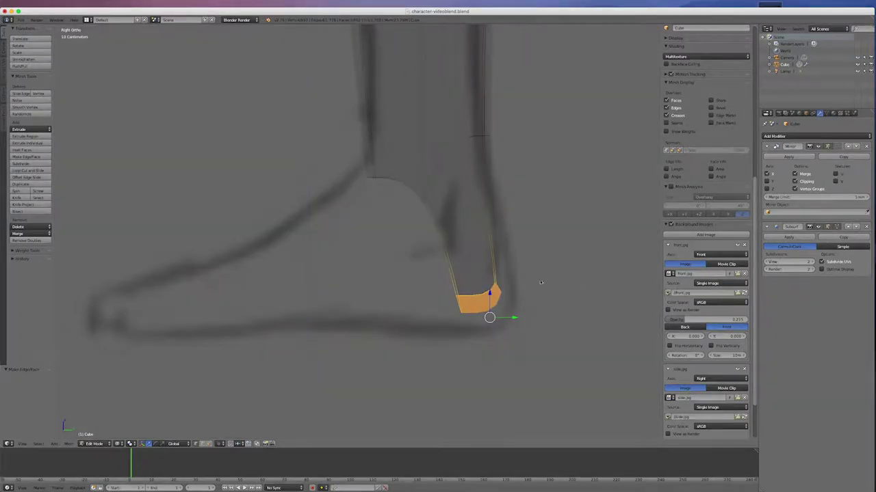
pyautogui.moveTo(489, 292); pyautogui.dragTo(510, 335)
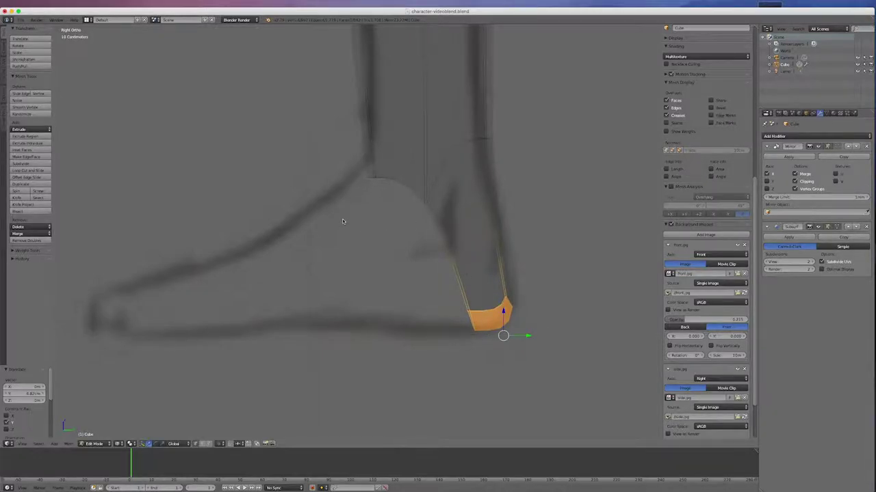
# Box-select the open front edge of the ankle and heel, extrude it forward to the instep and flatten it along Y
pyautogui.press('a')
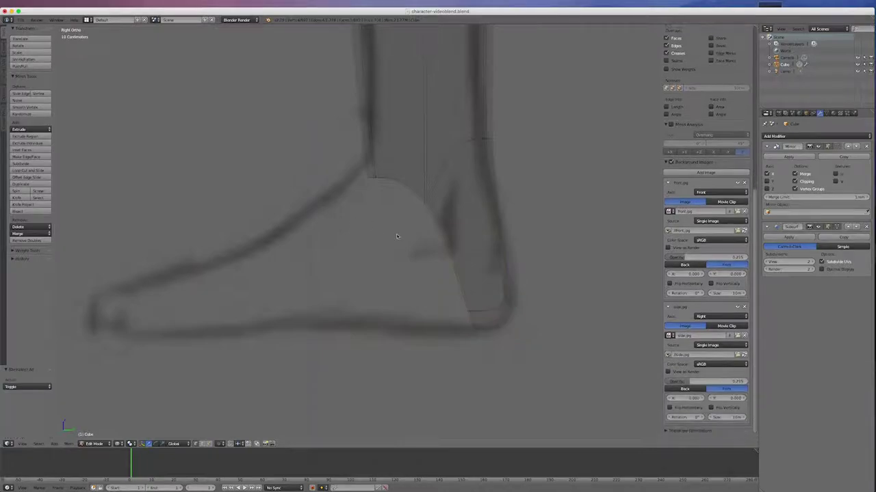
pyautogui.press('b')
pyautogui.moveTo(325, 149); pyautogui.dragTo(475, 377)
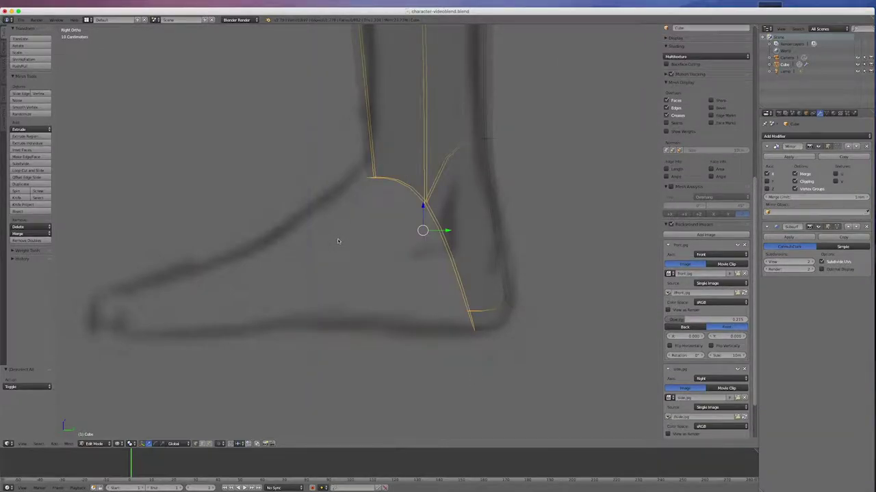
pyautogui.press('g')
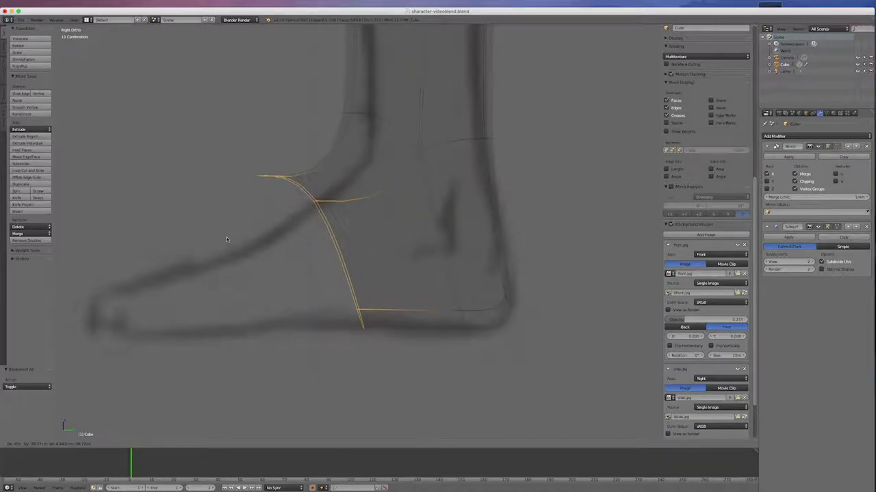
pyautogui.click(226, 237)
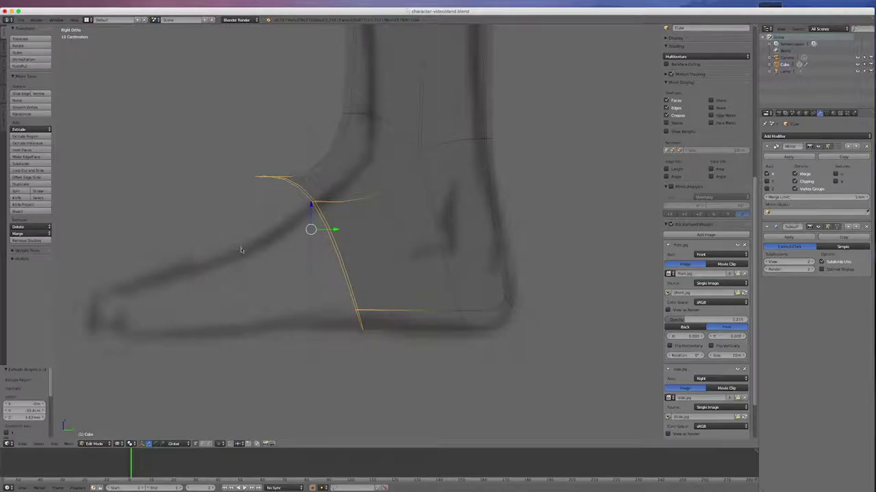
pyautogui.click(162, 444)
pyautogui.moveTo(337, 231); pyautogui.dragTo(314, 231)
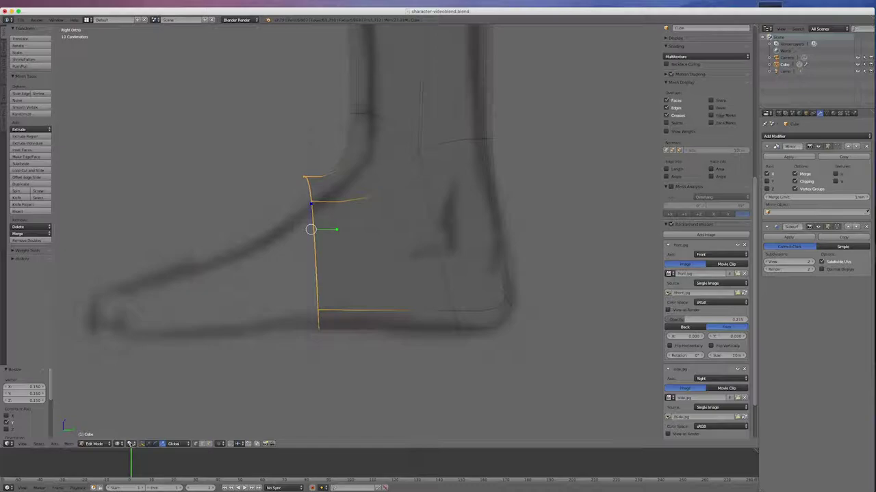
# Set the pivot to the 3D cursor at the sole and scale the instep loop along Z to meet the foot's upper outline
pyautogui.click(131, 444)
pyautogui.click(147, 429)
pyautogui.click(319, 332)
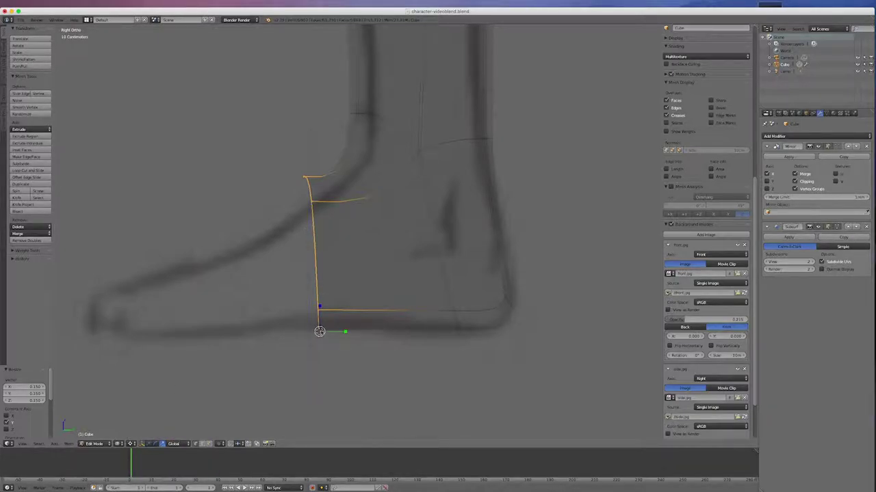
pyautogui.press('s')
pyautogui.press('z')
pyautogui.click(305, 299)
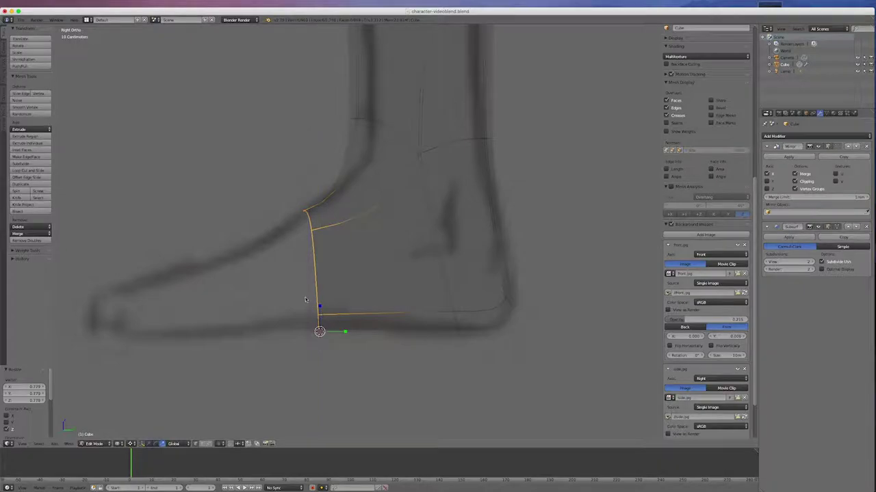
# Extrude the instep loop forward to mid-foot and scale it along Z from the sole to match the side reference
pyautogui.press('e')
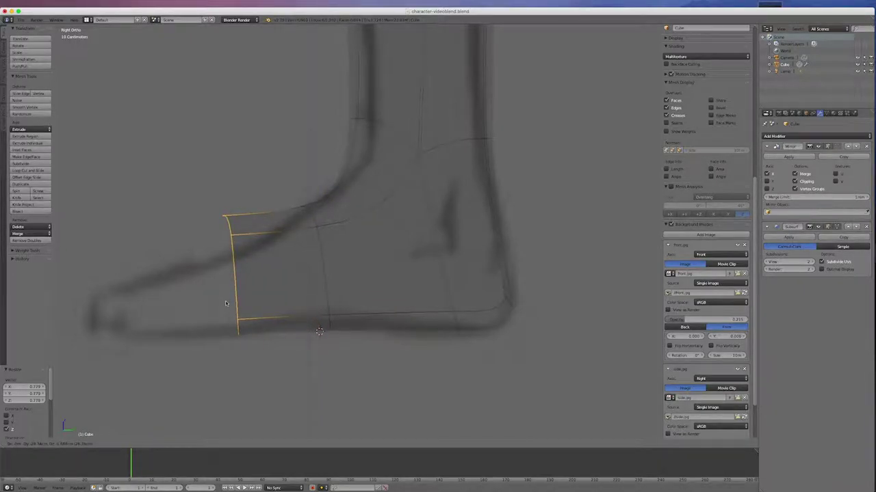
pyautogui.click(225, 303)
pyautogui.click(239, 340)
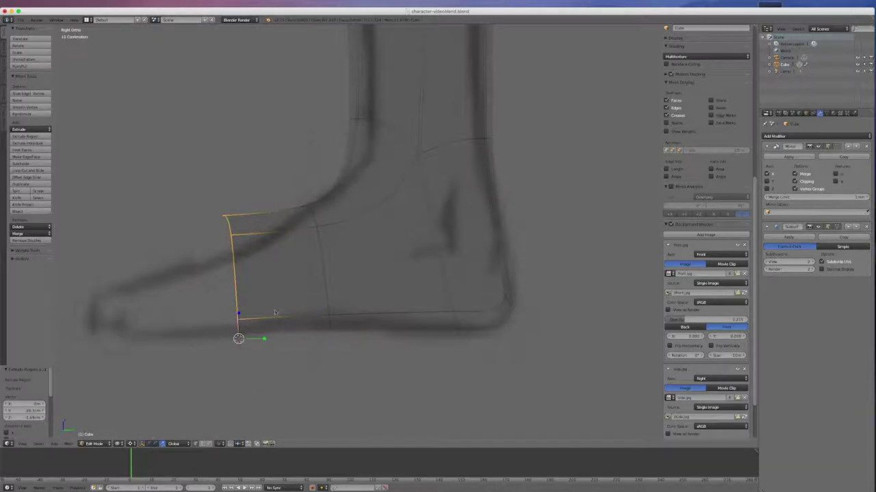
pyautogui.press('s')
pyautogui.press('z')
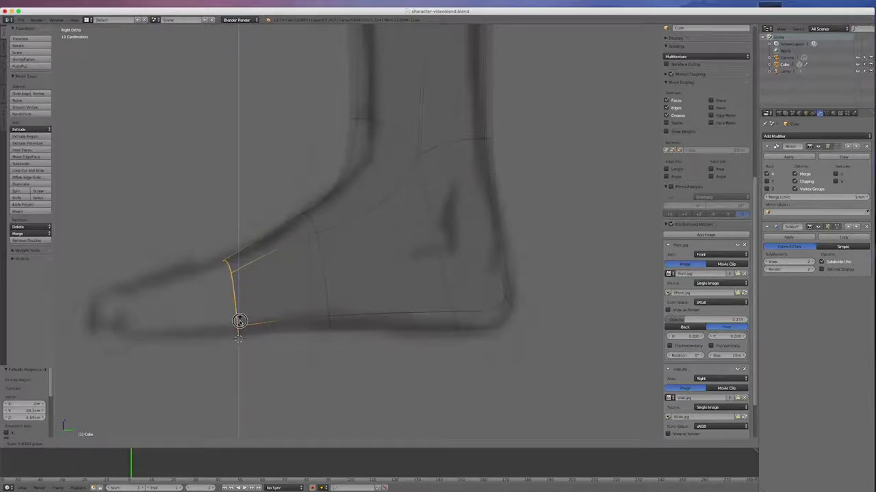
pyautogui.click(239, 320)
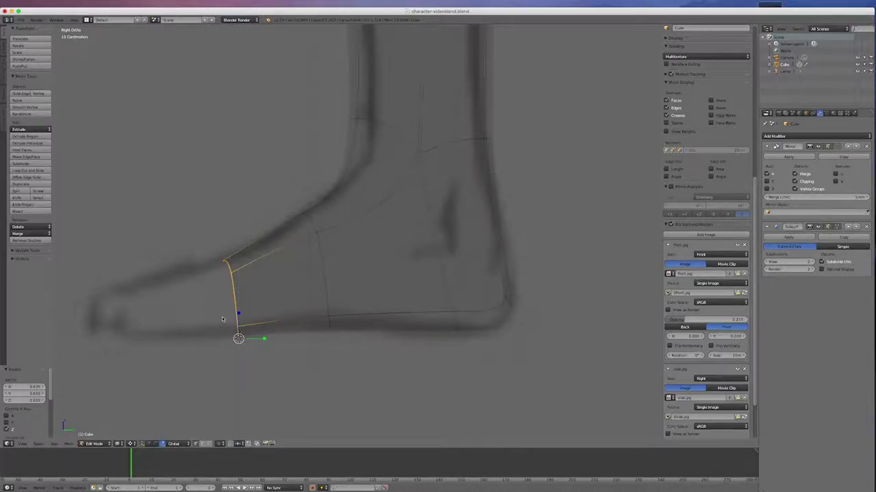
# Extrude the mid-foot loop forward to the base of the toes and scale it along Z from the sole to fit the outline
pyautogui.press('e')
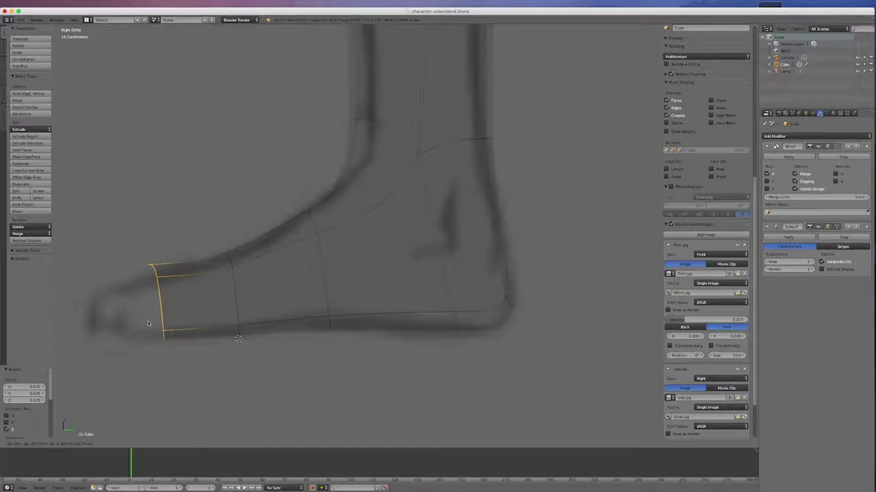
pyautogui.click(157, 336)
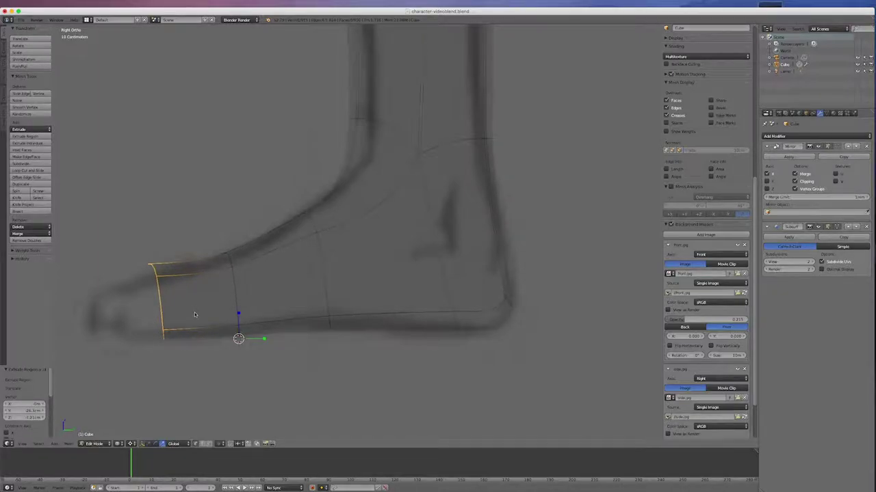
pyautogui.click(166, 343)
pyautogui.press('s')
pyautogui.press('z')
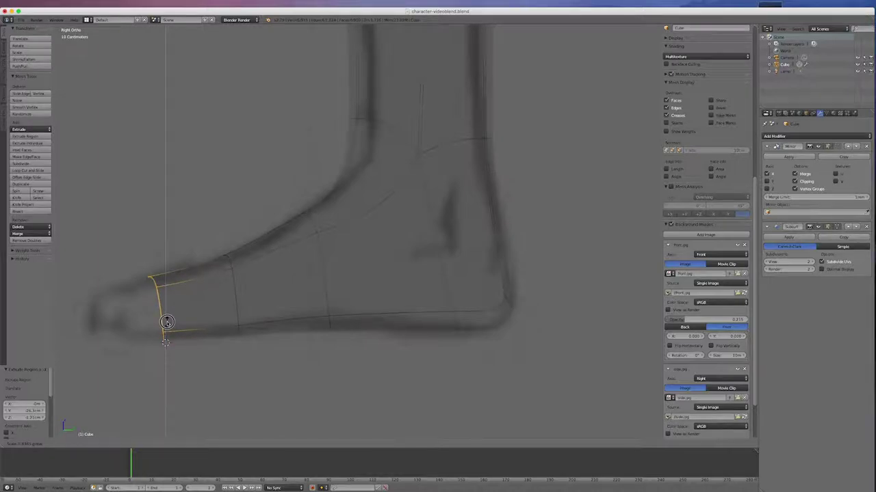
pyautogui.click(167, 322)
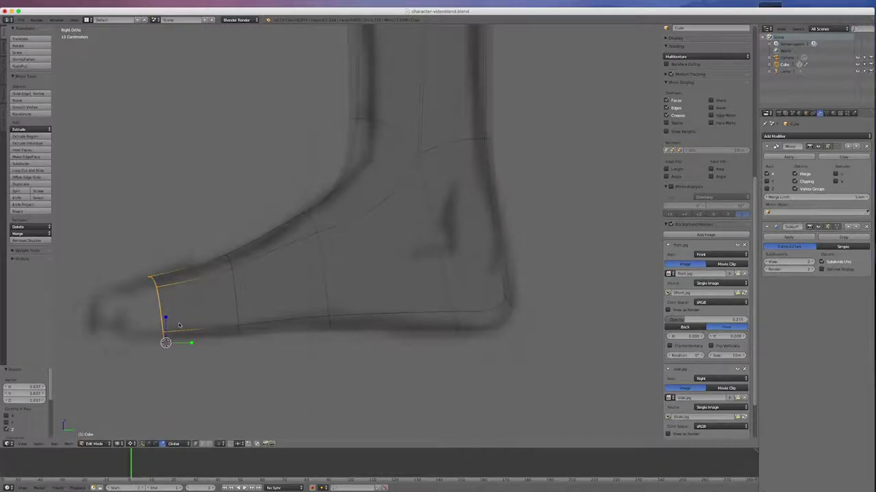
# In top view, narrow the loop at the base of the toes along X about its own center
pyautogui.press('KP_7')
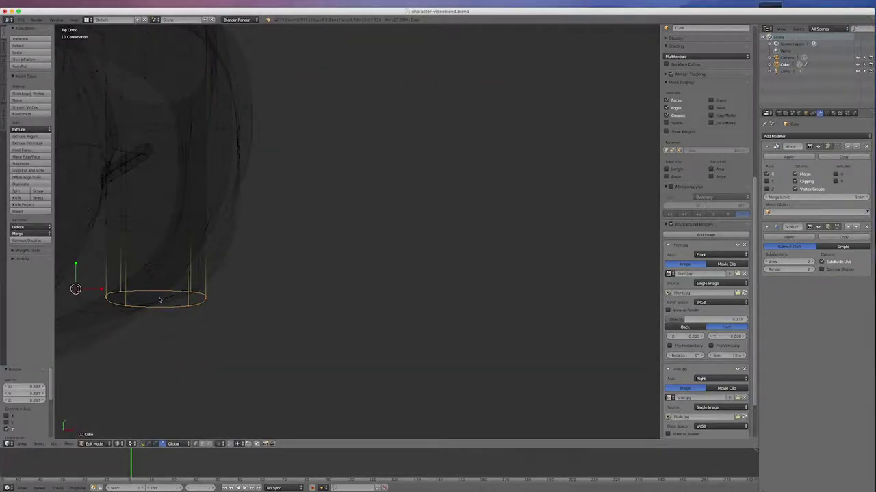
pyautogui.press('s')
pyautogui.press('x')
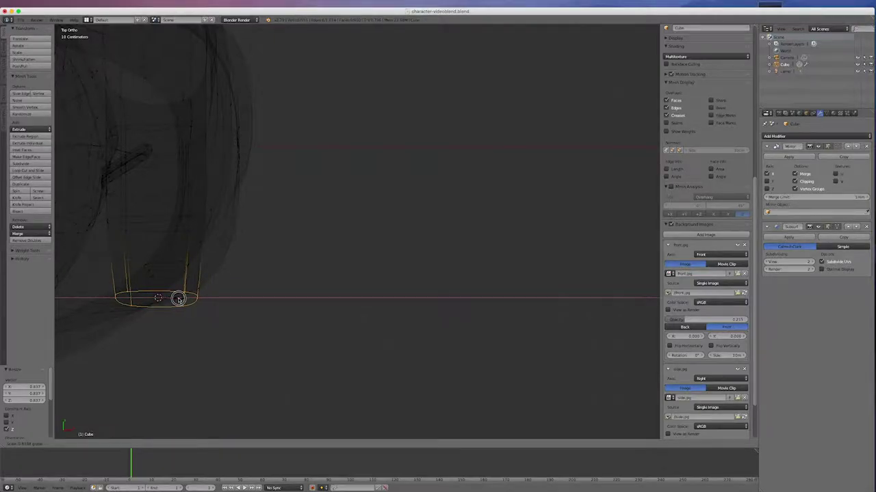
pyautogui.click(182, 299)
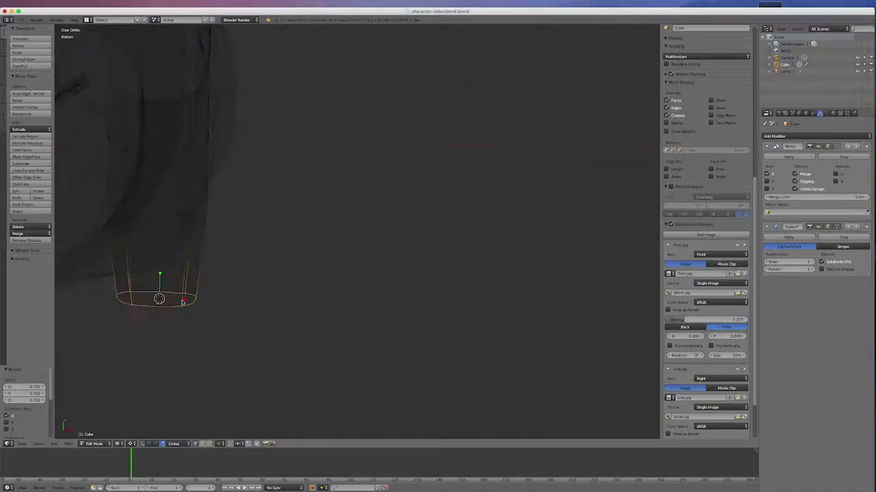
# In side view, extrude the front loop to the tip of the toes and scale it along Z from the sole
pyautogui.press('KP_3')
pyautogui.scroll(-2, 133, 299)
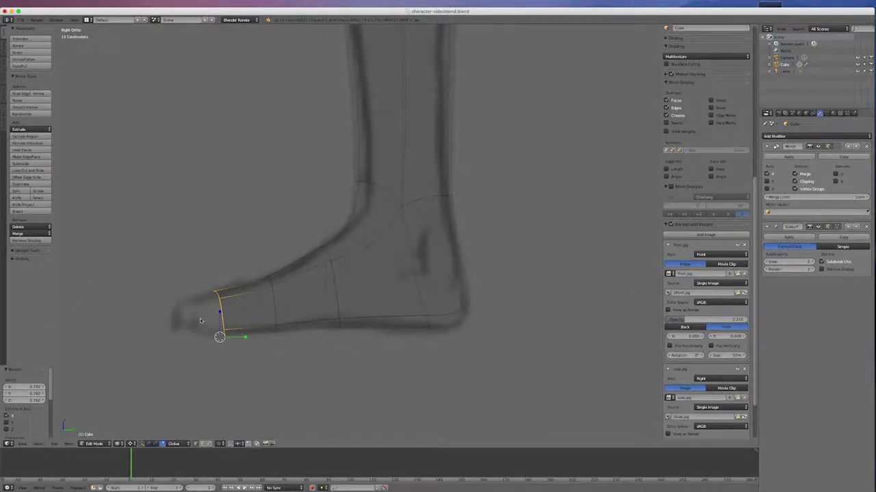
pyautogui.scroll(4, 200, 319)
pyautogui.press('e')
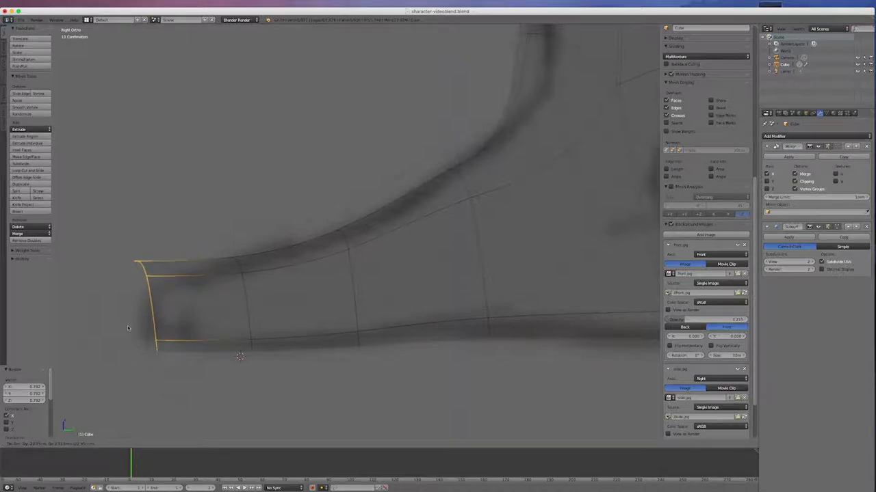
pyautogui.click(127, 327)
pyautogui.click(159, 357)
pyautogui.press('s')
pyautogui.press('z')
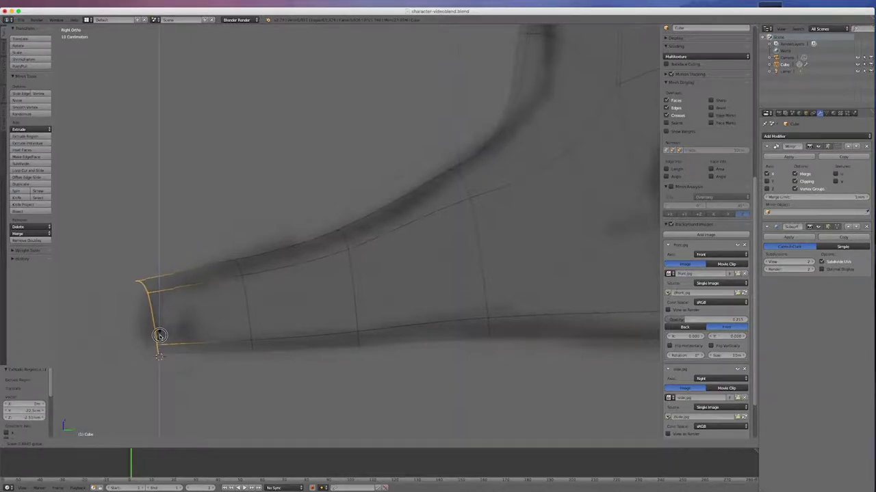
pyautogui.click(161, 339)
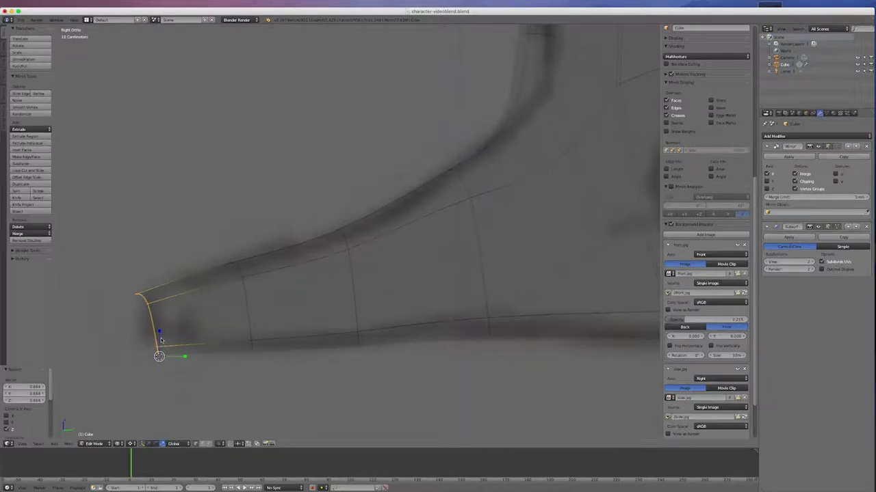
# In top view, narrow the toe-tip loop along X from its center, then widen it slightly to taper the foot
pyautogui.press('KP_7')
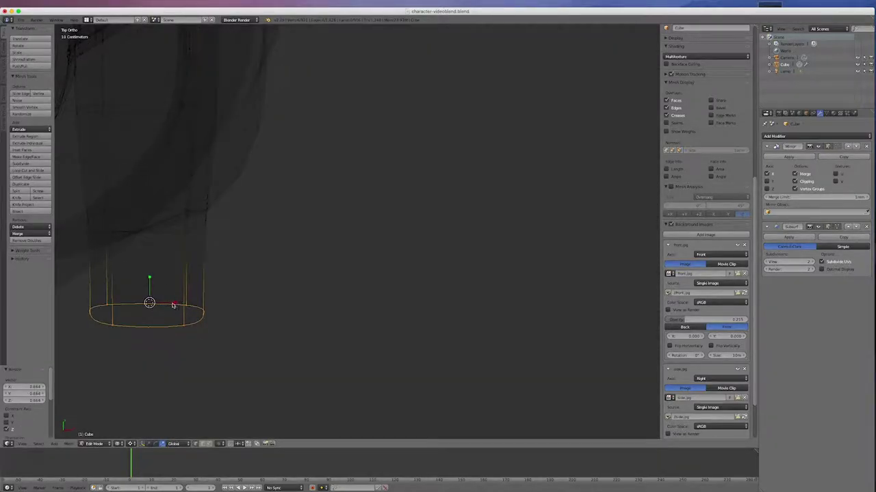
pyautogui.press('s')
pyautogui.press('x')
pyautogui.click(170, 303)
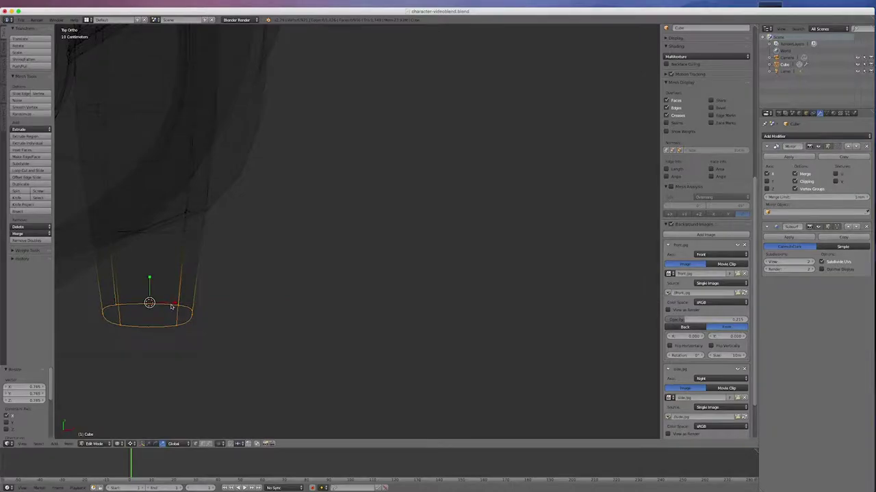
pyautogui.press('s')
pyautogui.press('x')
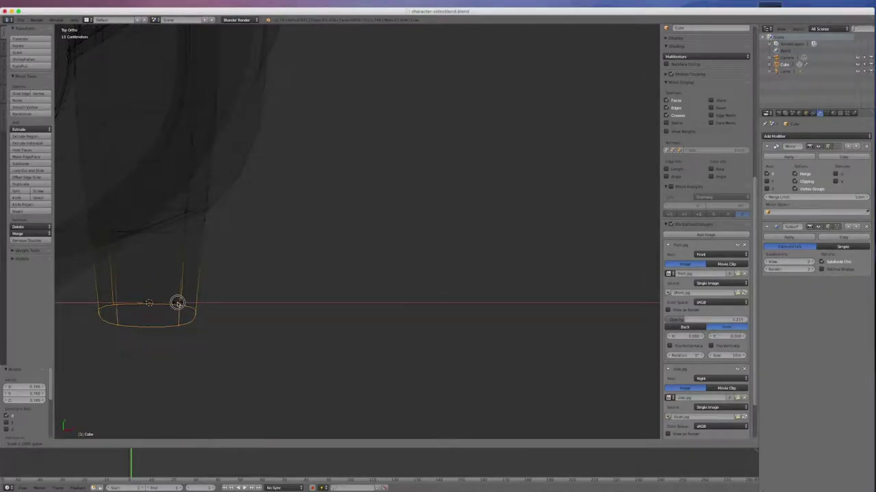
pyautogui.click(173, 304)
# In front view with solid shading, select the two vertices at the toe opening's inner upper corner and merge them at center
pyautogui.press('KP_1')
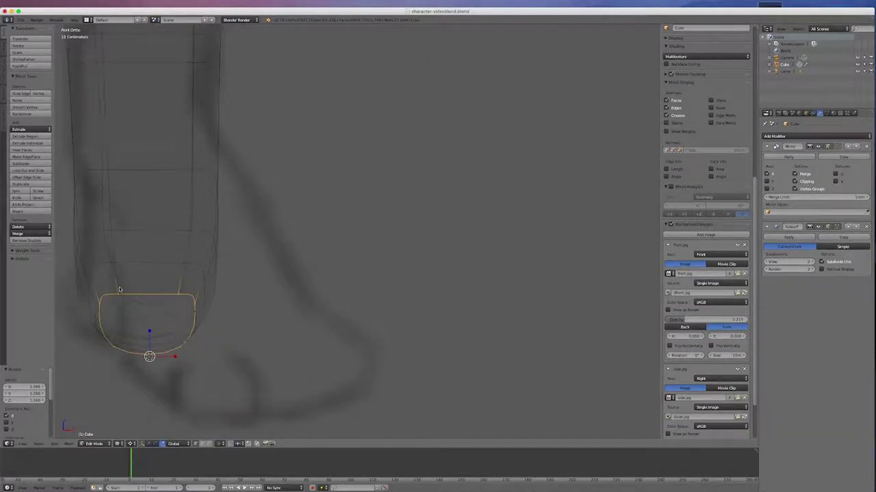
pyautogui.keyDown('shift'); pyautogui.moveTo(147, 332); pyautogui.dragTo(250, 335, button='middle'); pyautogui.keyUp('shift')
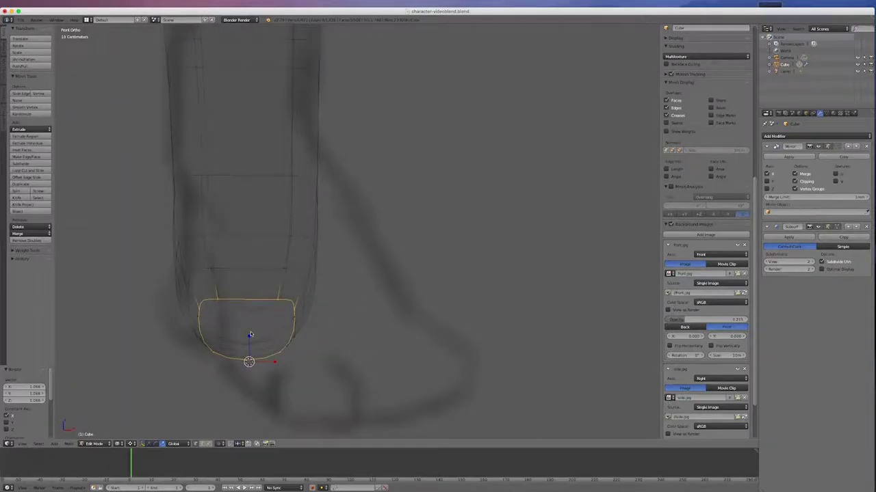
pyautogui.press('z')
pyautogui.scroll(3, 251, 329)
pyautogui.scroll(1, 249, 328)
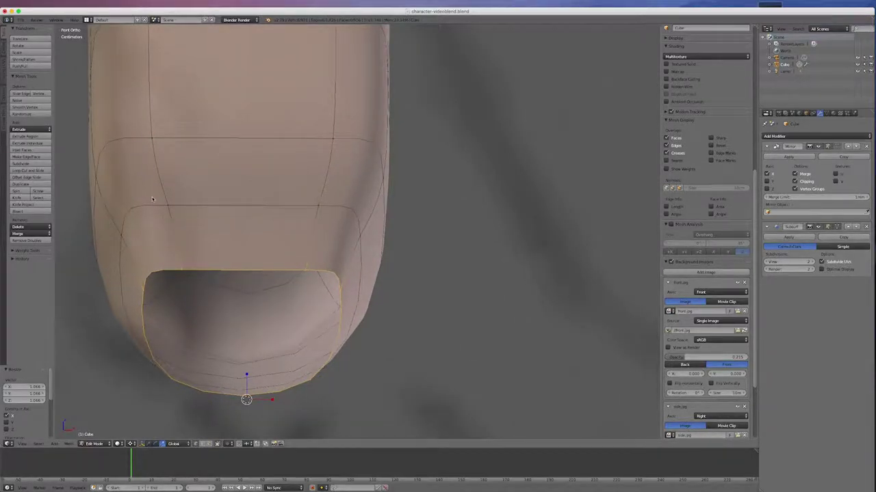
pyautogui.press('a')
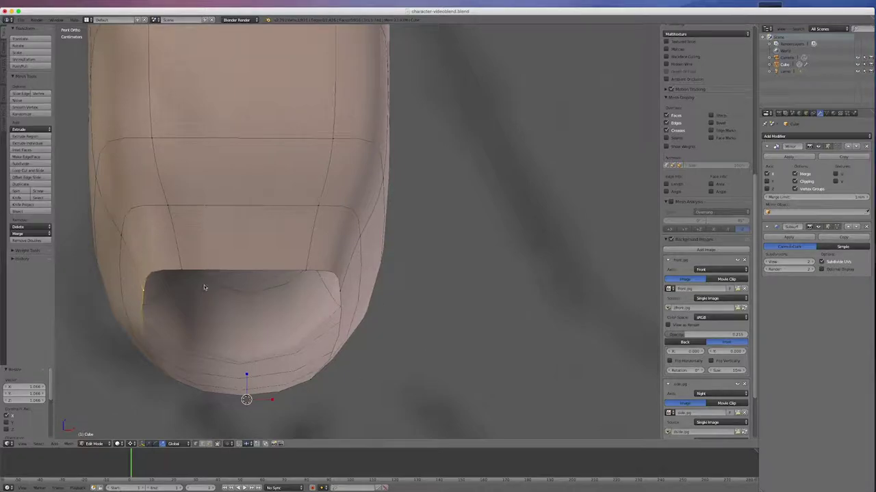
pyautogui.rightClick(181, 271)
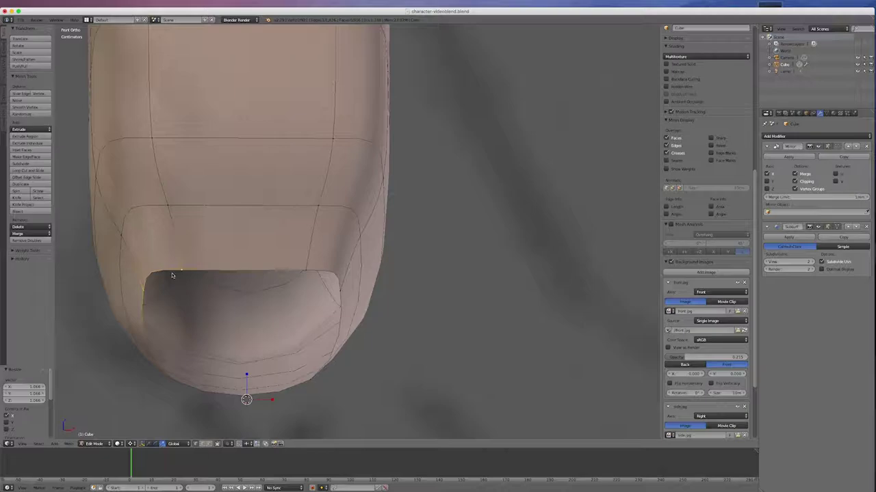
pyautogui.hotkey('alt', 'm')
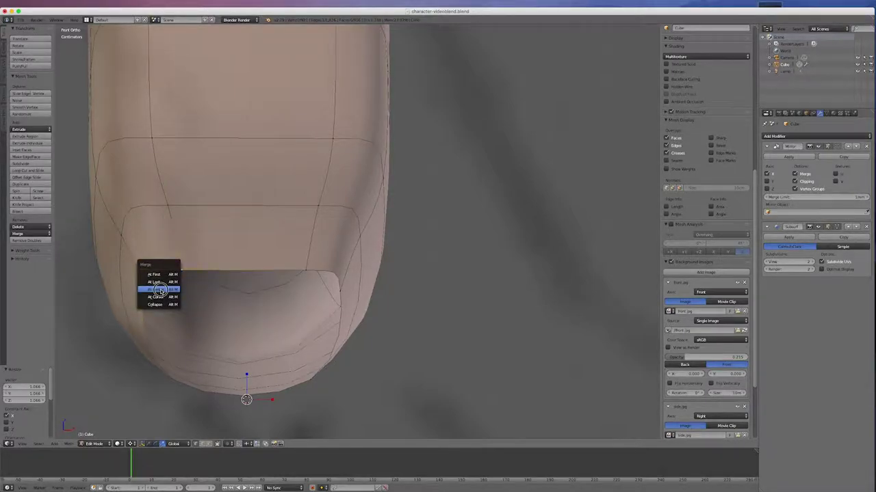
pyautogui.click(172, 289)
# Merge the two vertices at the toe opening's outer upper corner at center
pyautogui.rightClick(306, 270)
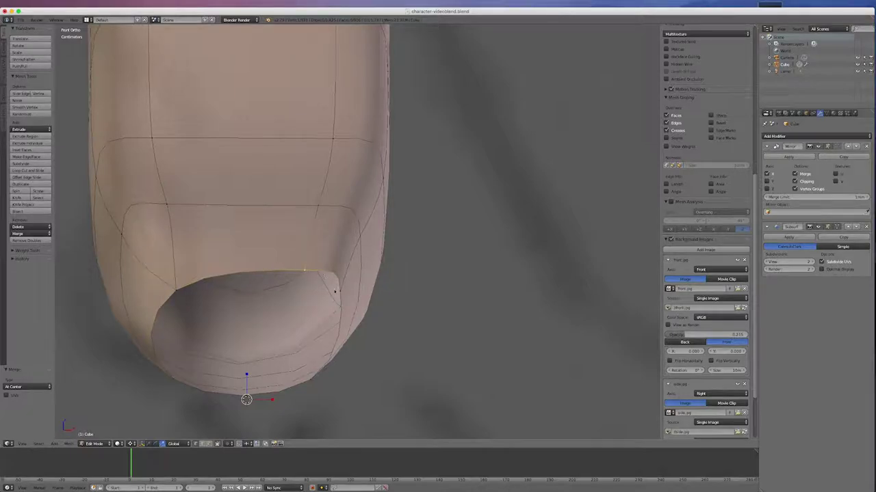
pyautogui.keyDown('shift'); pyautogui.rightClick(340, 290); pyautogui.keyUp('shift')
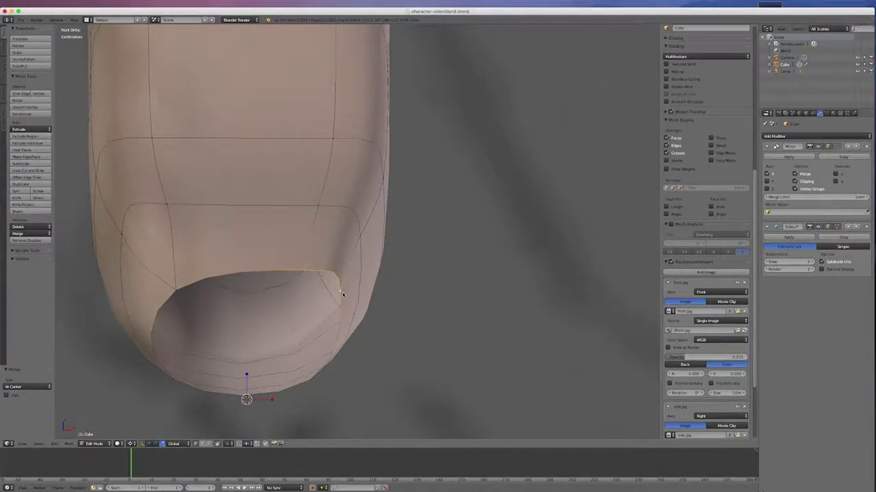
pyautogui.hotkey('alt', 'm')
pyautogui.click(343, 296)
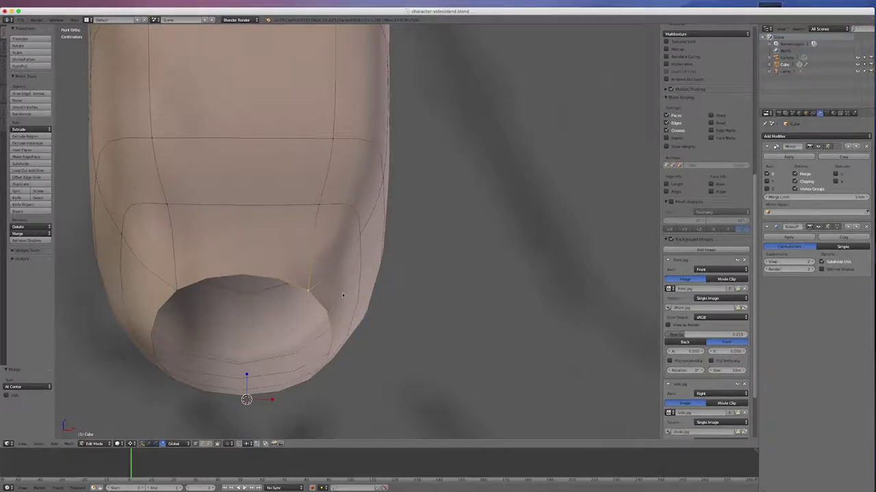
# Select the edge loop around the toe opening and fill it with a single face
pyautogui.keyDown('alt'); pyautogui.rightClick(278, 281); pyautogui.keyUp('alt')
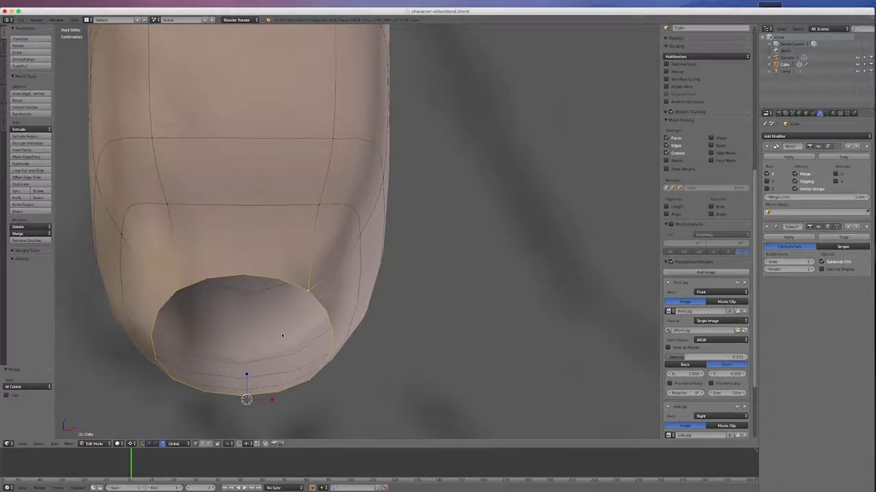
pyautogui.press('f')
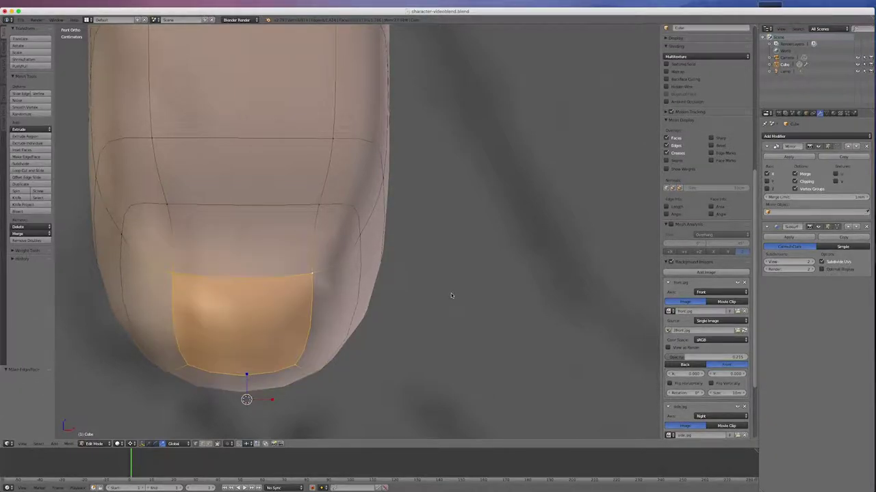
pyautogui.scroll(4, 465, 250)
pyautogui.scroll(-8, 443, 223)
pyautogui.moveTo(547, 290); pyautogui.dragTo(510, 288, button='middle')
pyautogui.scroll(1, 510, 288)
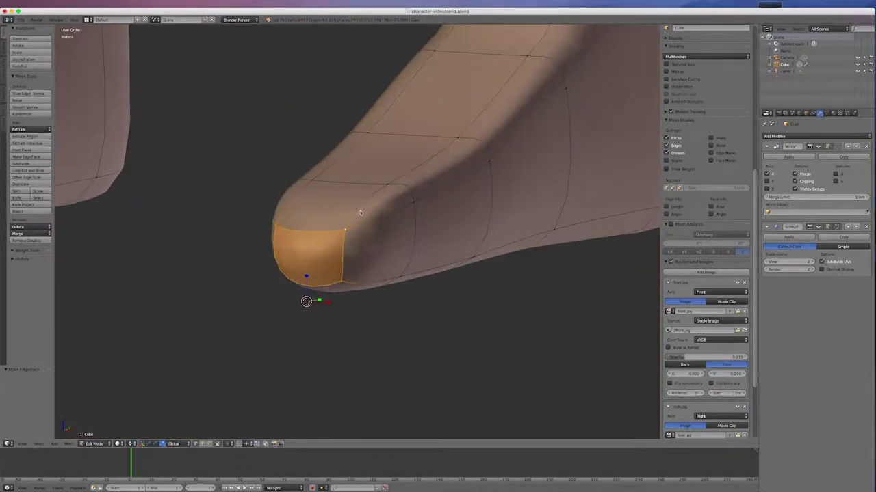
pyautogui.scroll(-6, 346, 203)
pyautogui.moveTo(389, 244); pyautogui.dragTo(380, 226, button='middle')
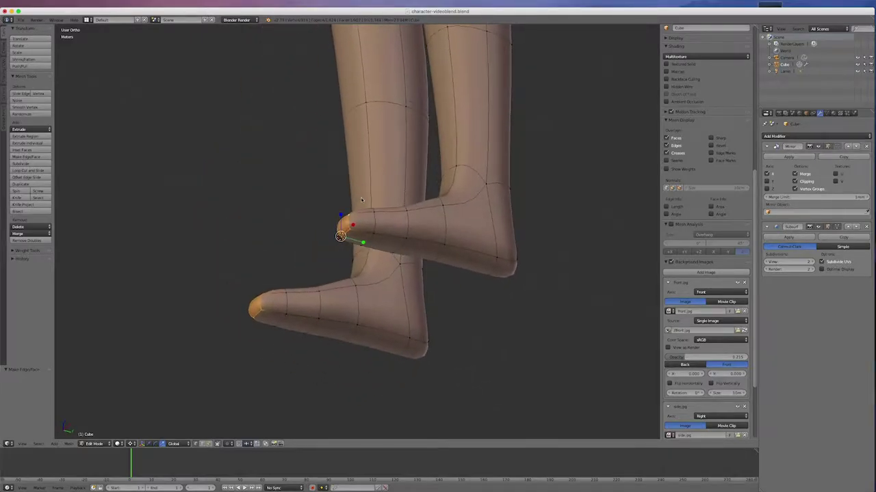
# In face select mode, select the strip of sole faces from toe to heel and extrude it in place with zero offset
pyautogui.click(208, 443)
pyautogui.rightClick(358, 238)
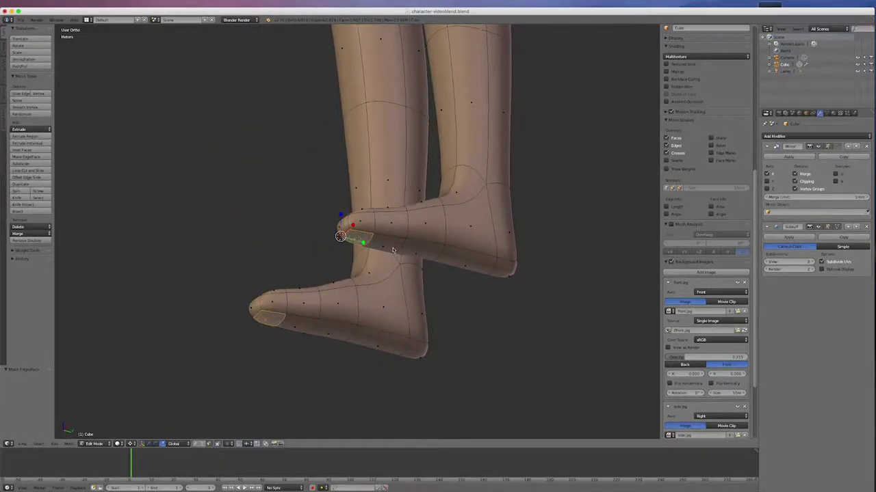
pyautogui.keyDown('shift'); pyautogui.rightClick(387, 243); pyautogui.keyUp('shift')
pyautogui.keyDown('shift'); pyautogui.rightClick(404, 246); pyautogui.keyUp('shift')
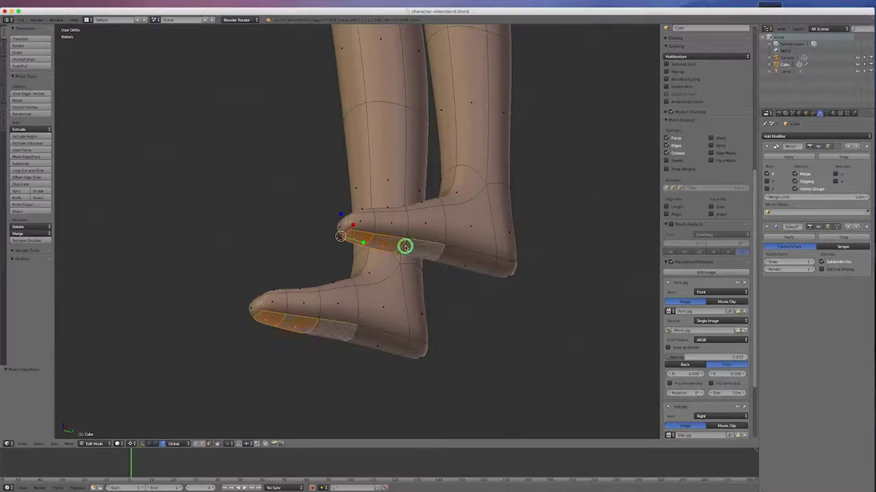
pyautogui.keyDown('shift'); pyautogui.rightClick(464, 261); pyautogui.keyUp('shift')
pyautogui.keyDown('shift'); pyautogui.rightClick(503, 269); pyautogui.keyUp('shift')
pyautogui.moveTo(521, 292)
pyautogui.mouseDown(button='middle')
pyautogui.moveTo(523, 303)
pyautogui.moveTo(523, 285)
pyautogui.mouseUp(button='middle')
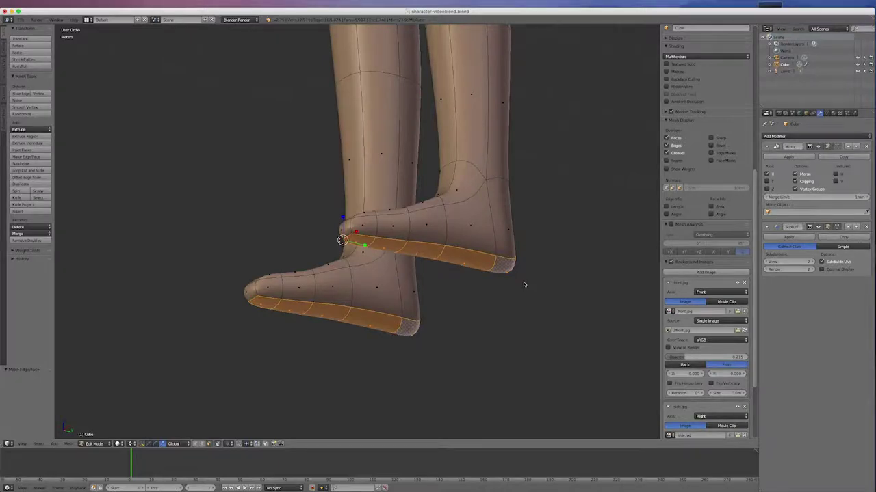
pyautogui.press('e')
pyautogui.click(523, 283)
pyautogui.moveTo(422, 286)
pyautogui.mouseDown(button='middle')
pyautogui.moveTo(377, 312)
pyautogui.moveTo(457, 331)
pyautogui.moveTo(490, 303)
pyautogui.moveTo(410, 298)
pyautogui.moveTo(431, 313)
pyautogui.moveTo(412, 296)
pyautogui.mouseUp(button='middle')
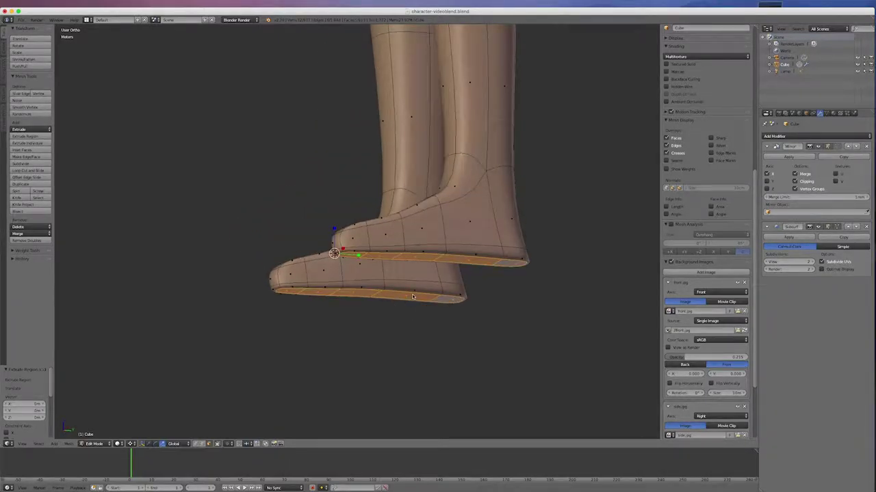
pyautogui.scroll(3, 445, 249)
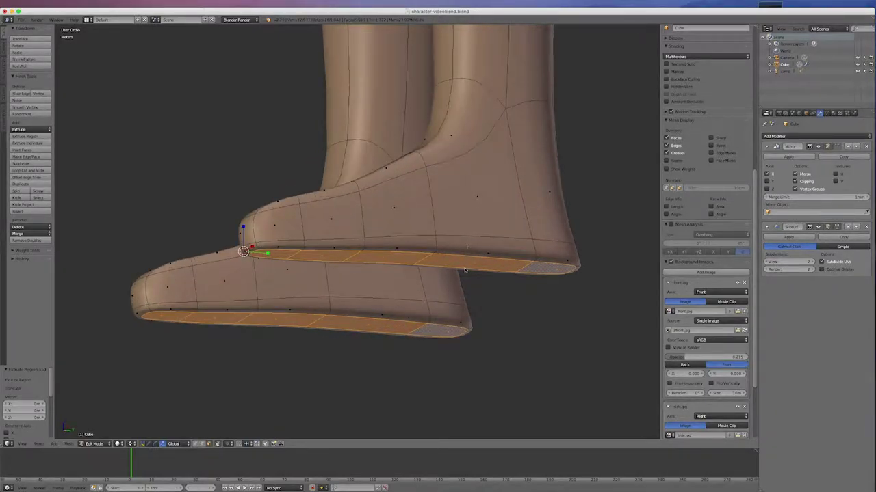
pyautogui.moveTo(531, 311); pyautogui.dragTo(552, 324, button='middle')
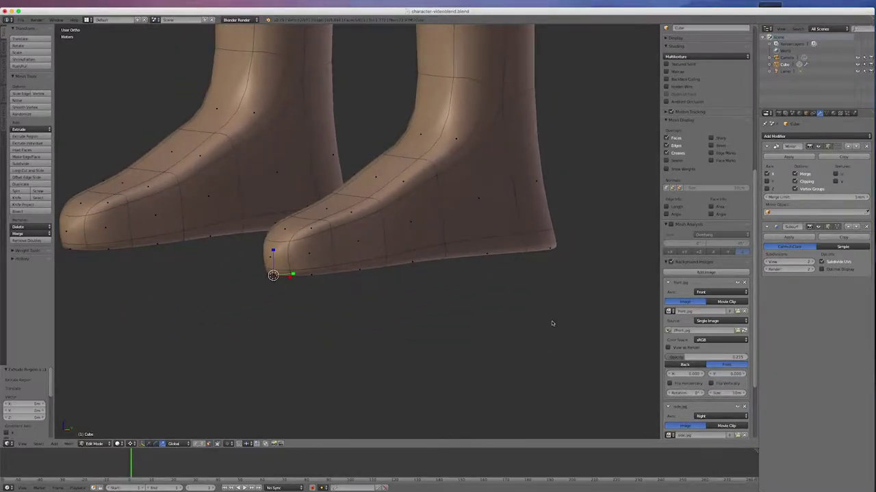
# Check the whole figure from the side, front and in perspective, and save the file
pyautogui.scroll(-6, 486, 332)
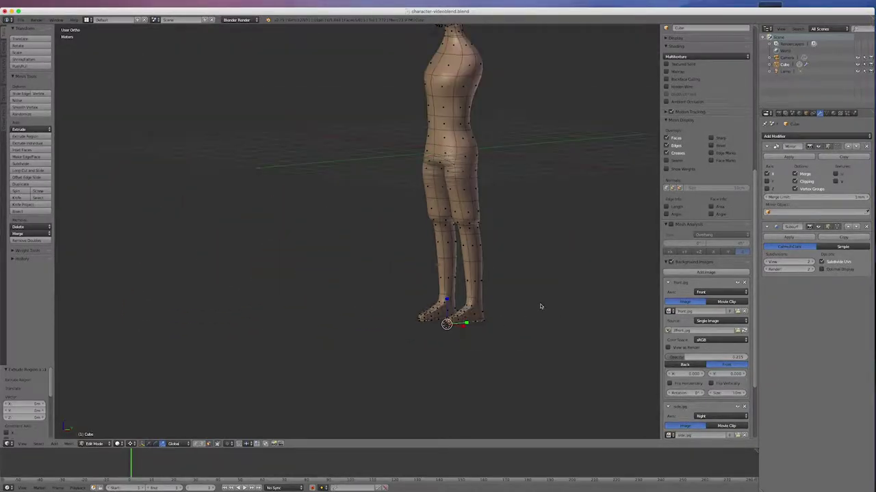
pyautogui.press('KP_3')
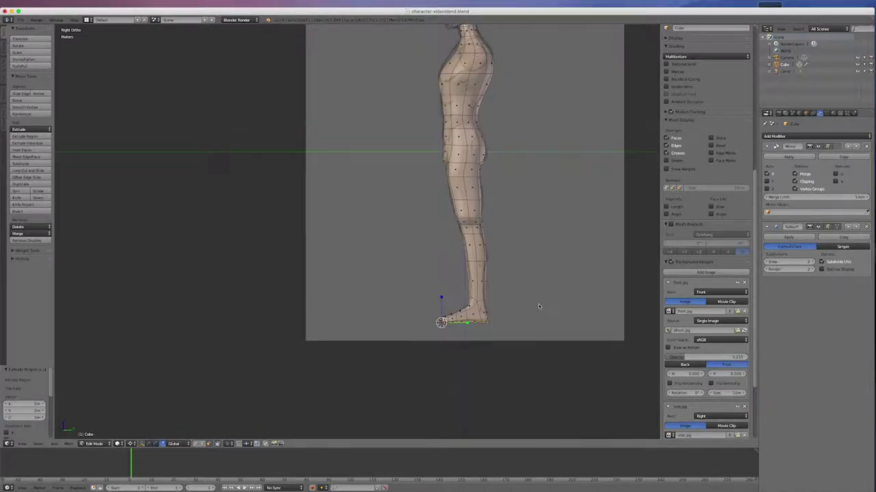
pyautogui.press('KP_1')
pyautogui.scroll(-5, 538, 307)
pyautogui.scroll(5, 511, 254)
pyautogui.moveTo(512, 254)
pyautogui.mouseDown(button='middle')
pyautogui.moveTo(532, 263)
pyautogui.moveTo(512, 262)
pyautogui.mouseUp(button='middle')
pyautogui.scroll(1, 514, 260)
pyautogui.click(24, 20)
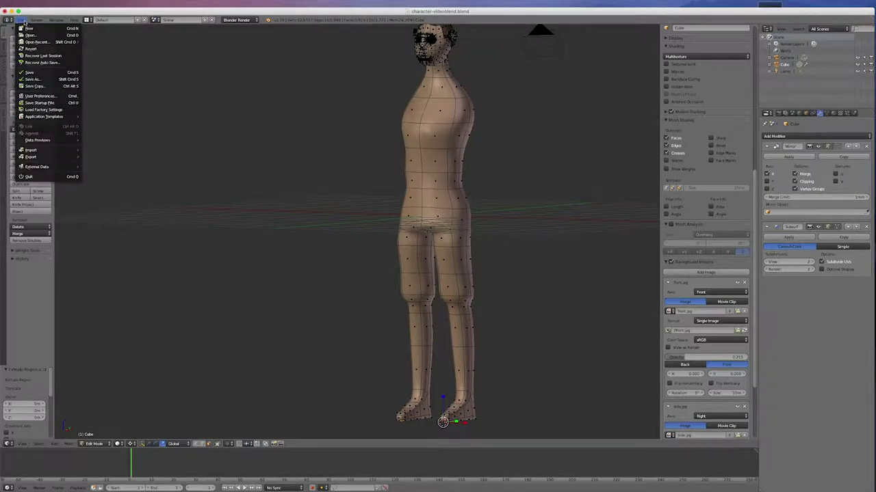
pyautogui.click(29, 73)
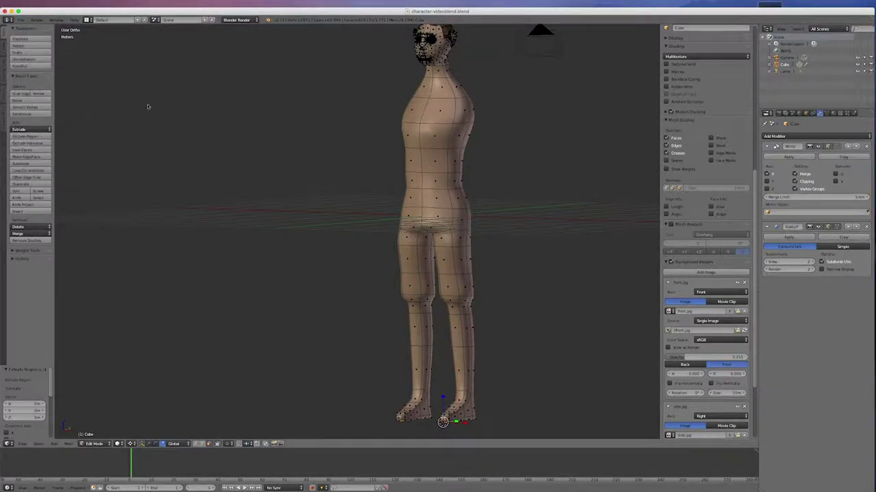
# Select the two adjacent faces on the side of the upper torso and delete them to make the arm opening
pyautogui.scroll(-4, 479, 94)
pyautogui.scroll(6, 461, 109)
pyautogui.moveTo(502, 137); pyautogui.dragTo(459, 142, button='middle')
pyautogui.scroll(6, 461, 116)
pyautogui.rightClick(466, 95)
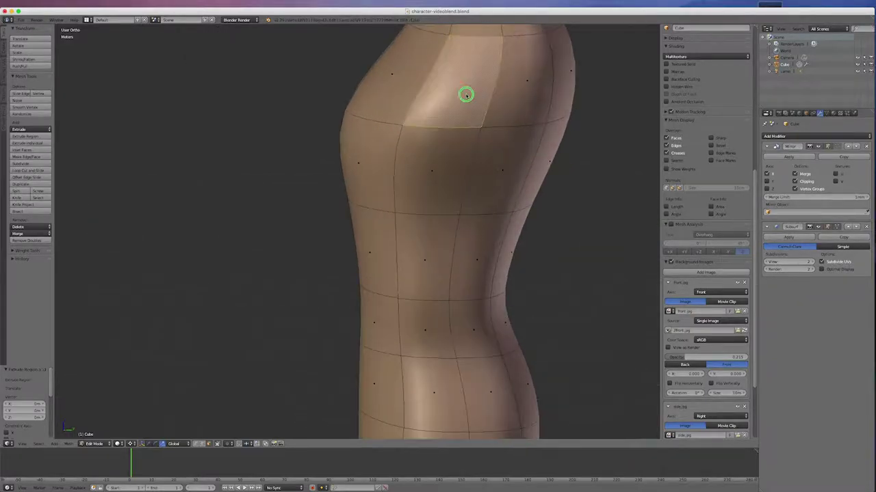
pyautogui.keyDown('shift'); pyautogui.rightClick(532, 104); pyautogui.keyUp('shift')
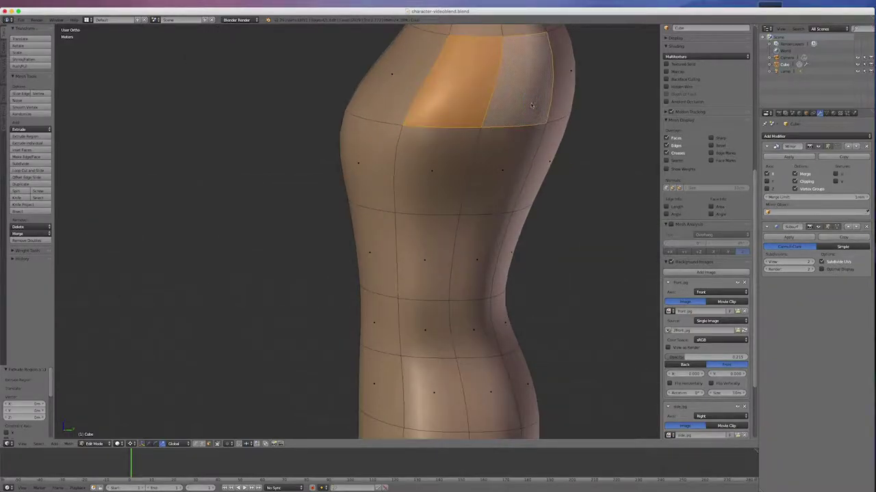
pyautogui.scroll(-4, 541, 320)
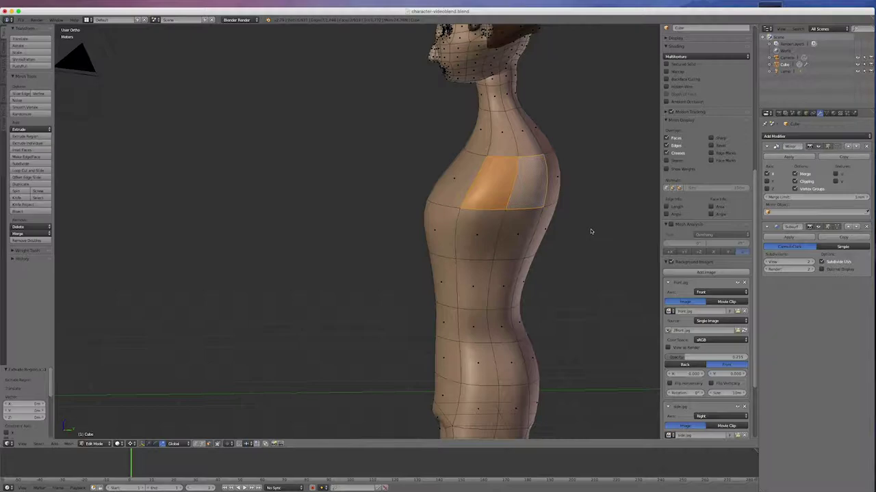
pyautogui.press('x')
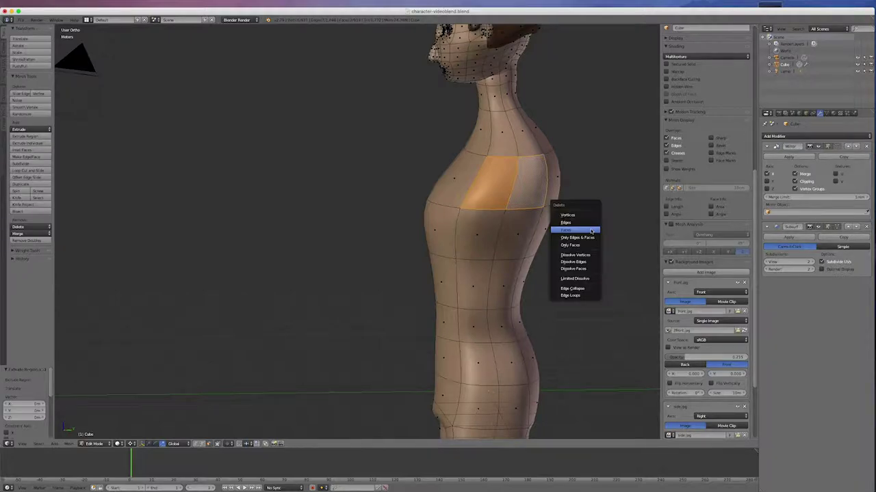
pyautogui.click(574, 231)
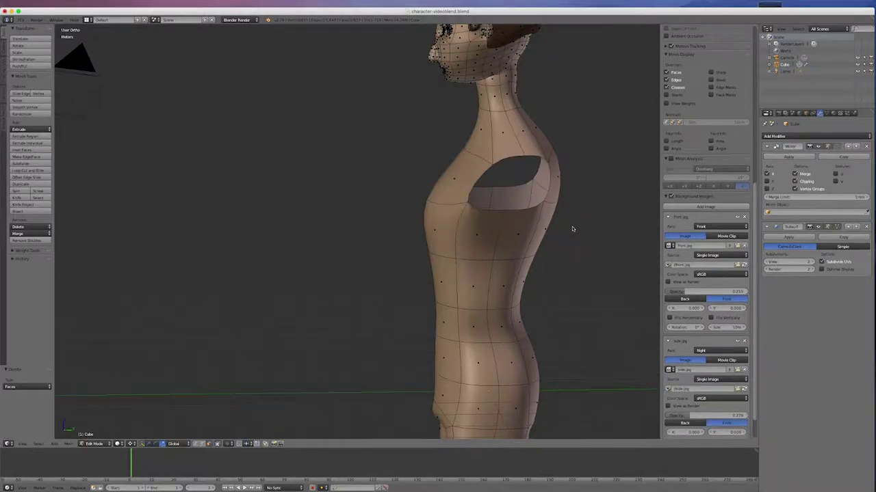
# Switch to vertex selection with the translate manipulator and set the pivot point to Median Point
pyautogui.moveTo(573, 231); pyautogui.dragTo(553, 202, button='middle')
pyautogui.scroll(3, 542, 198)
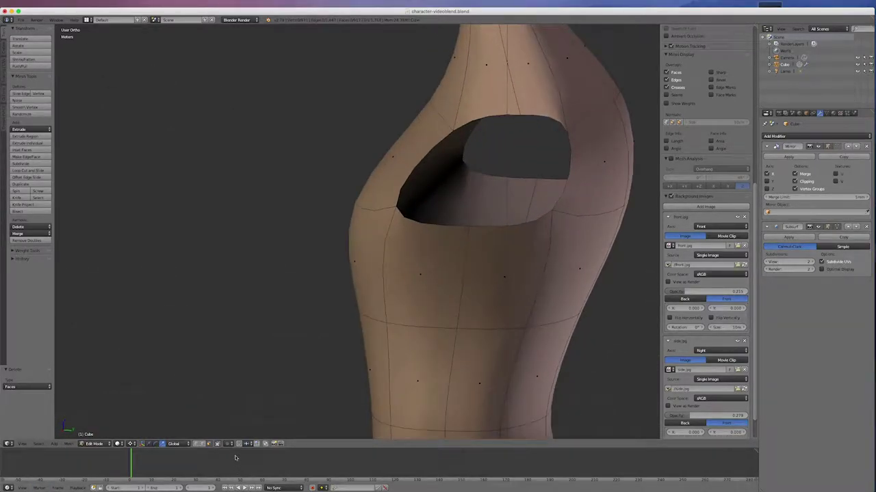
pyautogui.click(197, 444)
pyautogui.click(148, 445)
pyautogui.click(130, 444)
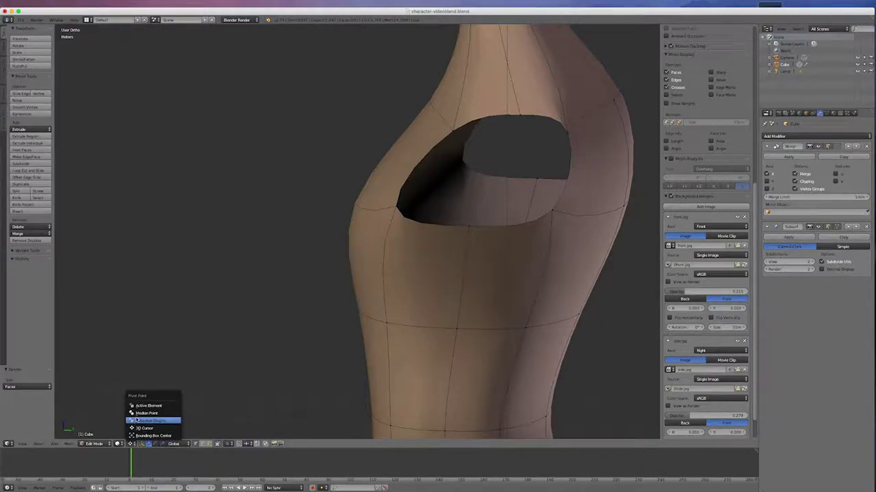
pyautogui.click(143, 414)
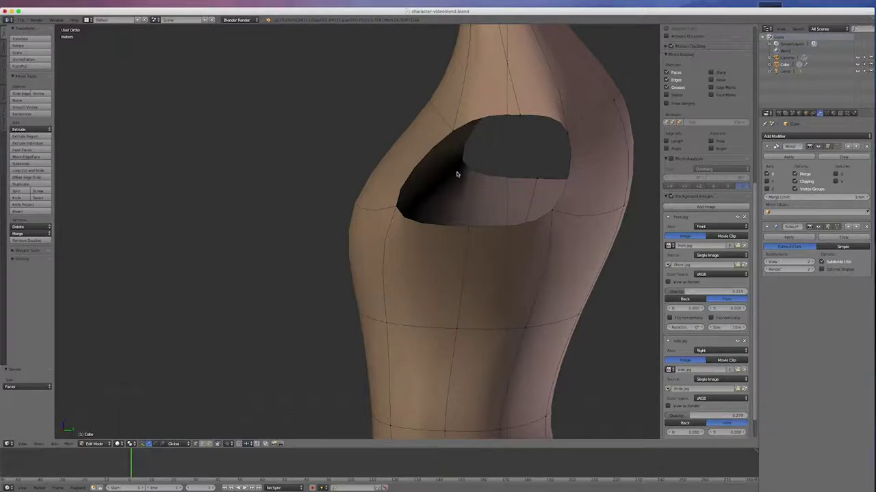
# Move the arm opening's front lower vertex backward along Y and raise it along Z to round the hole
pyautogui.rightClick(396, 204)
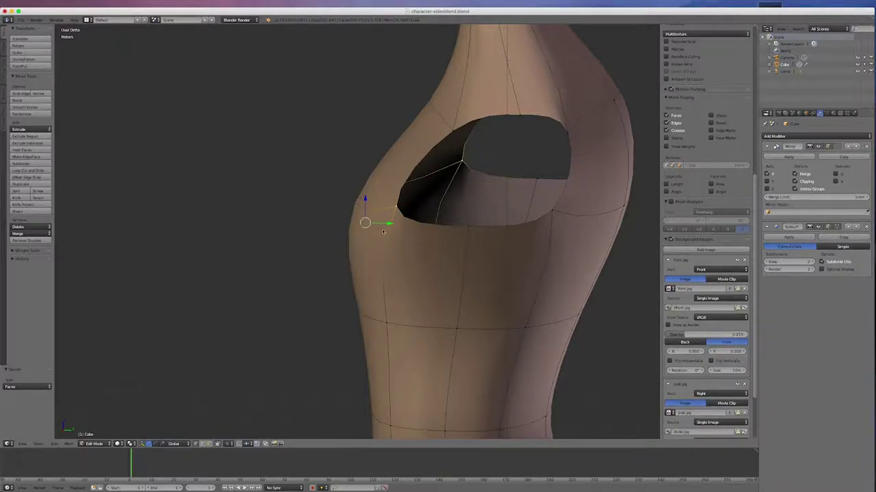
pyautogui.press('g')
pyautogui.press('y')
pyautogui.click(416, 199)
pyautogui.moveTo(412, 199); pyautogui.dragTo(426, 172)
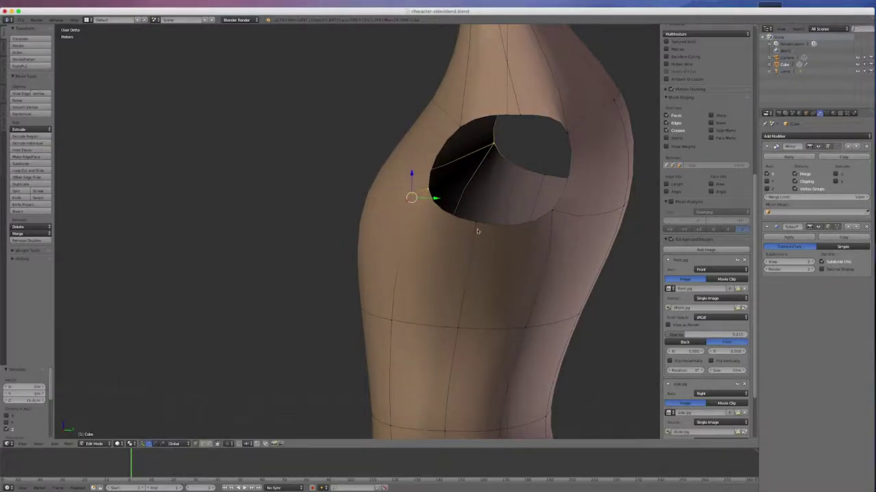
# Raise the arm opening's rear lower vertex slightly along Z
pyautogui.rightClick(560, 213)
pyautogui.press('g')
pyautogui.press('z')
pyautogui.click(568, 132)
# Shift the arm opening's rear upper vertex and its top middle vertex forward along Y
pyautogui.rightClick(579, 114)
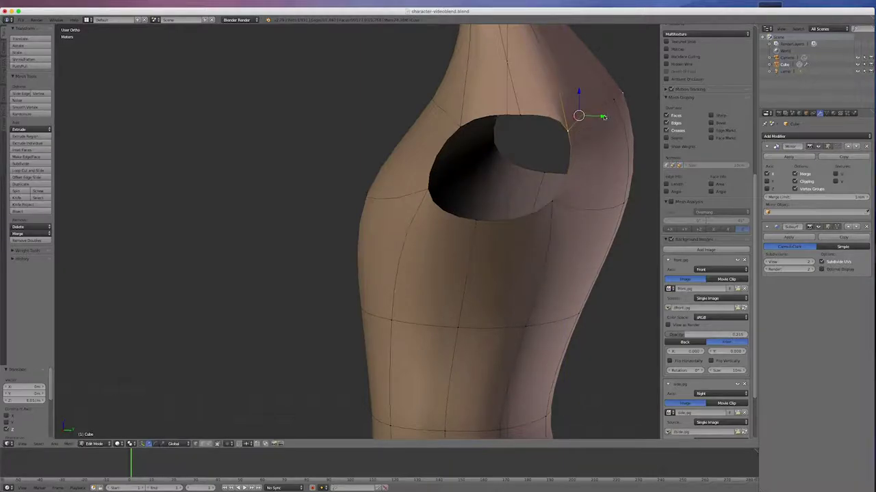
pyautogui.press('g')
pyautogui.press('y')
pyautogui.click(580, 121)
pyautogui.rightClick(521, 115)
pyautogui.press('g')
pyautogui.press('y')
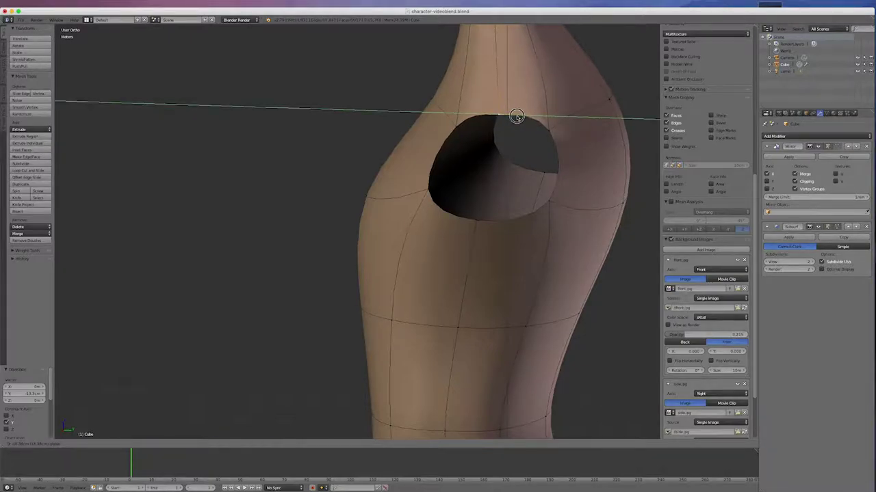
pyautogui.click(516, 115)
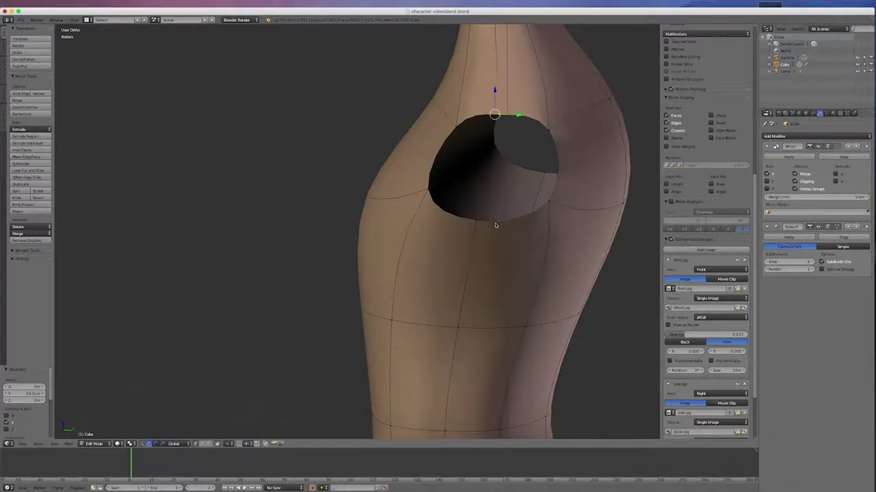
# Select the arm opening's edge loop and rotate it about 17° in front view so it stands roughly vertical
pyautogui.keyDown('alt'); pyautogui.rightClick(498, 223); pyautogui.keyUp('alt')
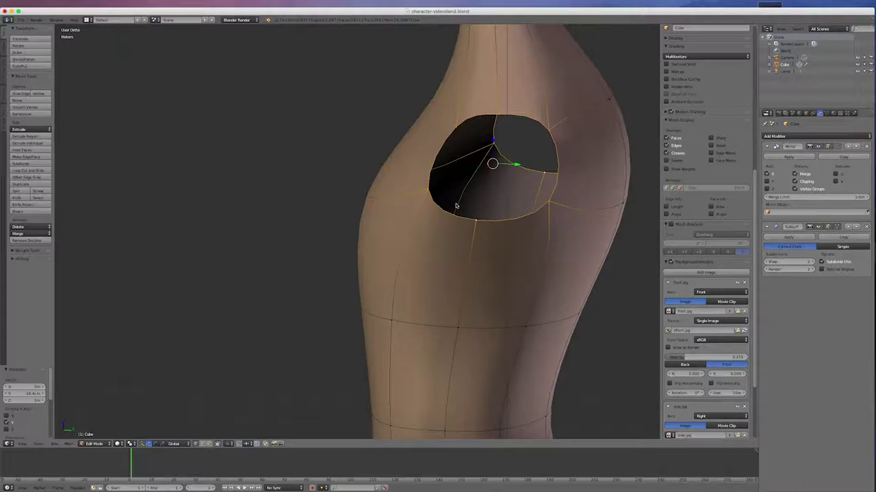
pyautogui.press('KP_1')
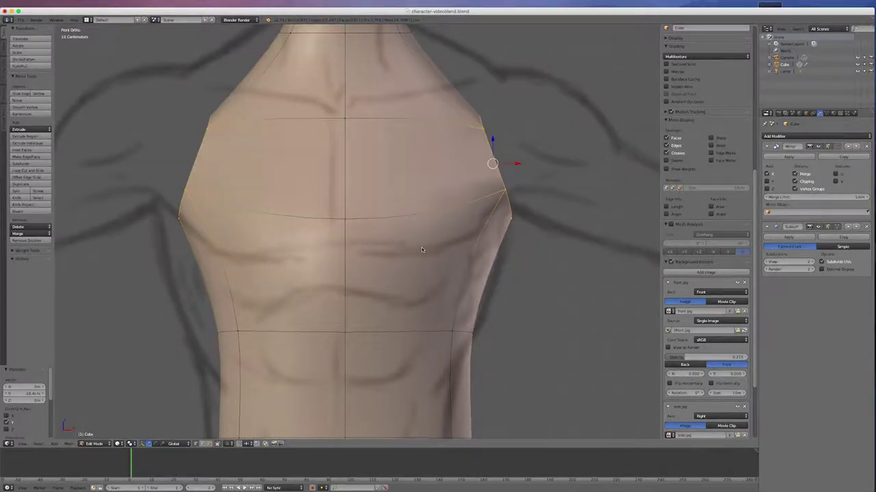
pyautogui.scroll(-2, 422, 247)
pyautogui.scroll(2, 420, 242)
pyautogui.scroll(-2, 419, 242)
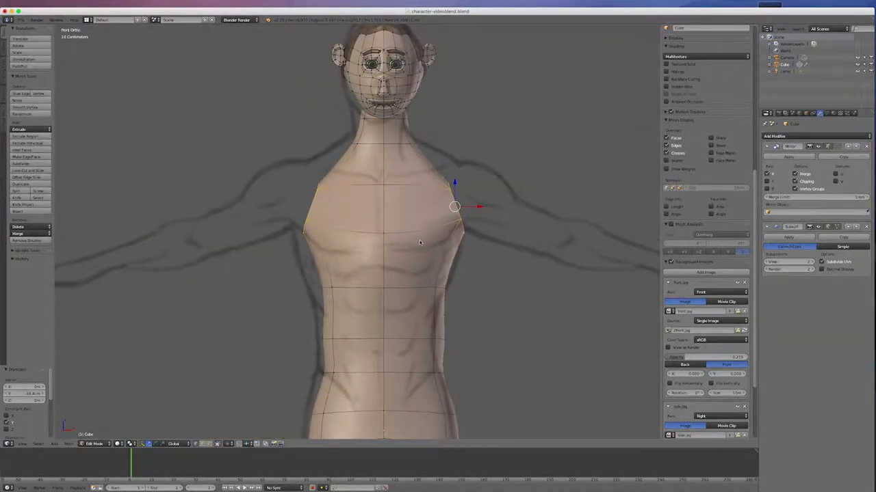
pyautogui.scroll(-1, 422, 241)
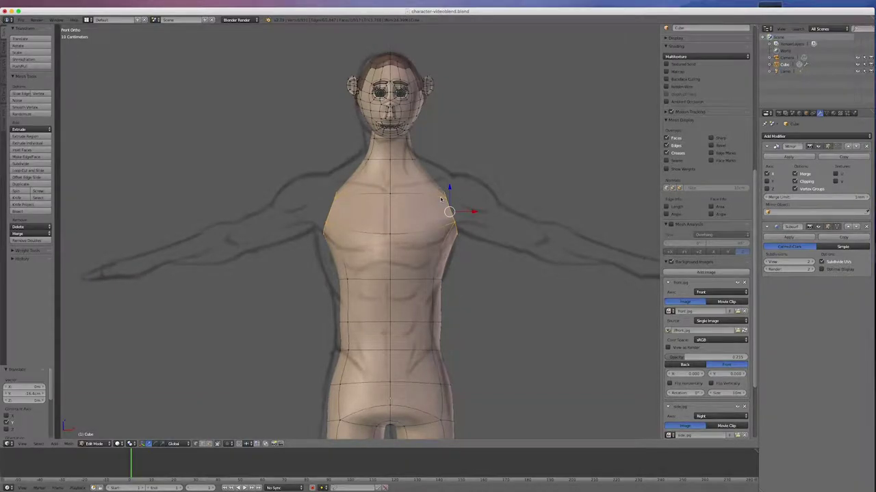
pyautogui.scroll(3, 440, 199)
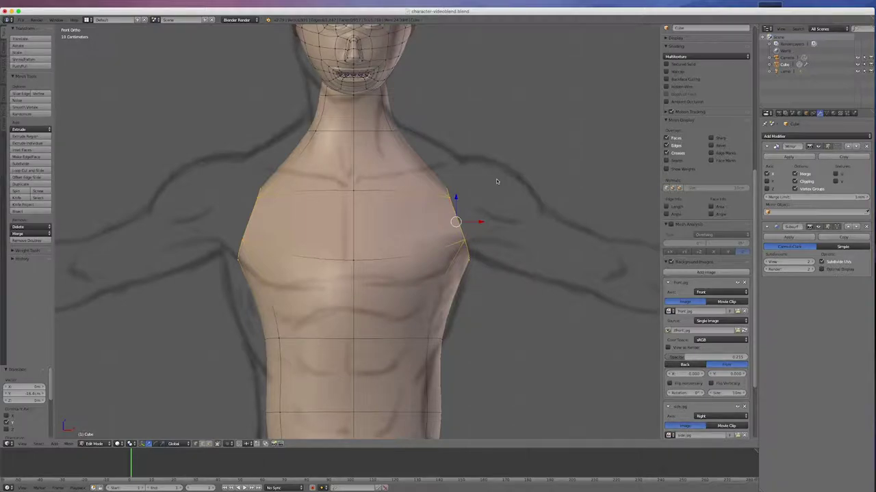
pyautogui.press('r')
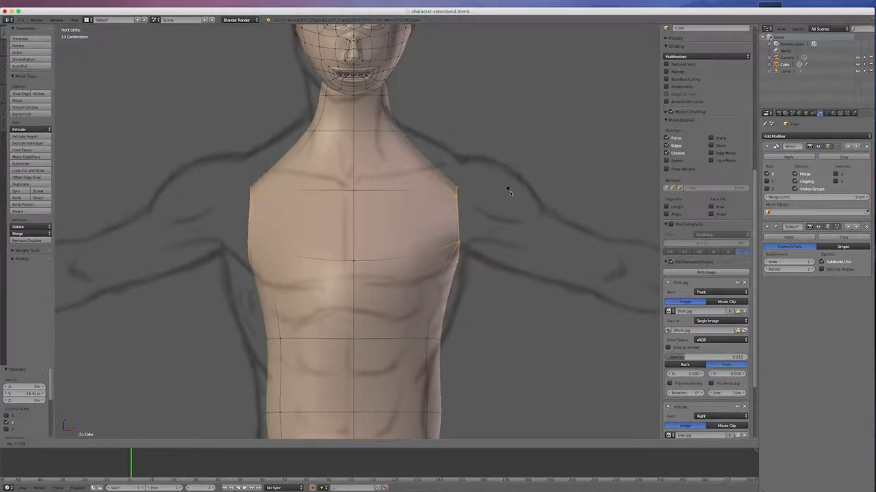
pyautogui.click(510, 191)
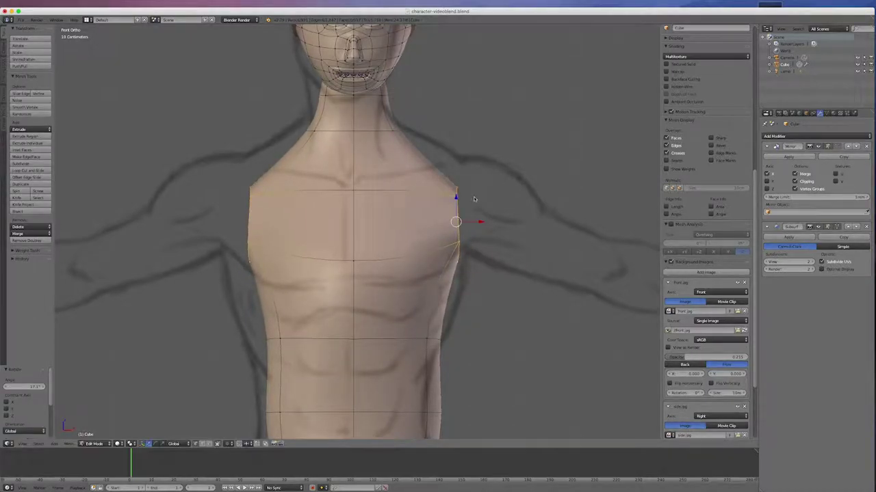
# Scale the arm opening's edge loop slightly along Z and raise it to the shoulder height of the front reference
pyautogui.click(162, 444)
pyautogui.moveTo(457, 198); pyautogui.dragTo(458, 191)
pyautogui.click(148, 444)
pyautogui.moveTo(456, 197); pyautogui.dragTo(468, 176)
pyautogui.scroll(-3, 302, 182)
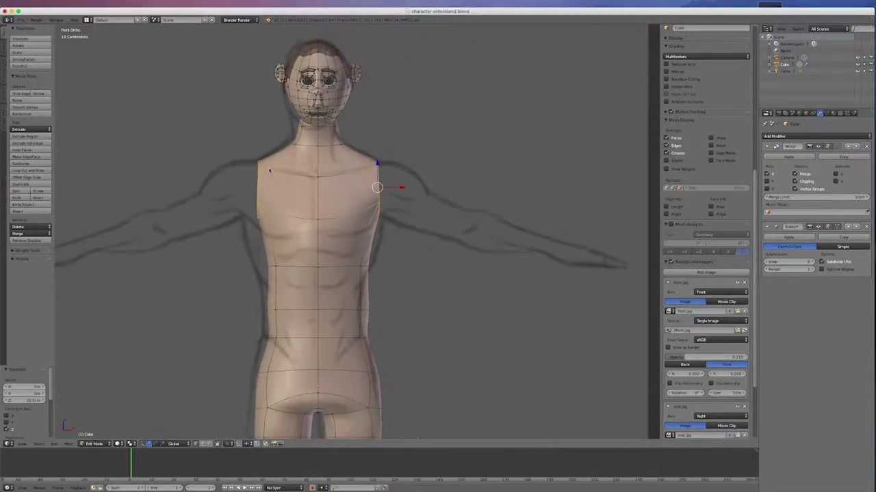
pyautogui.scroll(3, 438, 177)
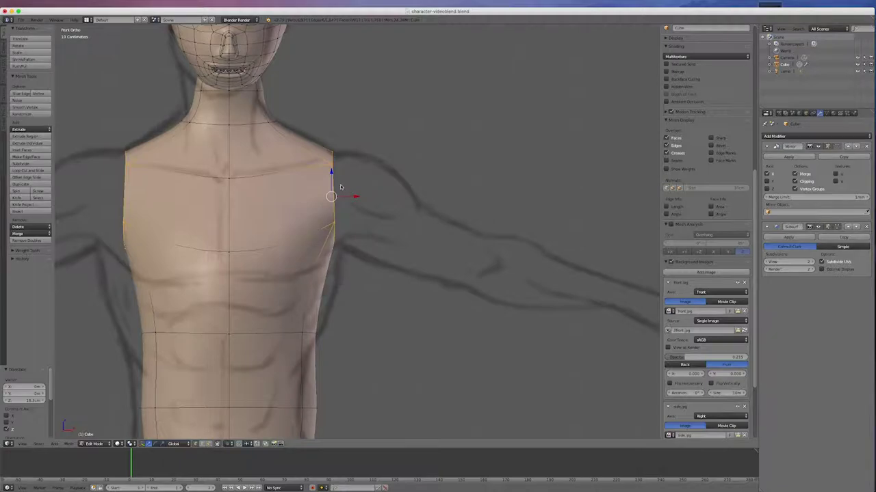
pyautogui.moveTo(332, 173); pyautogui.dragTo(337, 173)
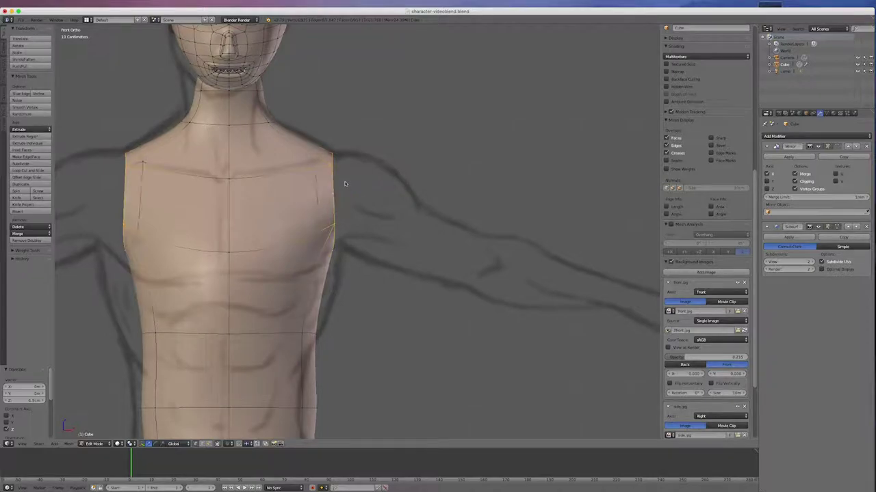
# Extrude the arm opening's edge loop outward in front view to form the first shoulder segment over the reference arm
pyautogui.press('e')
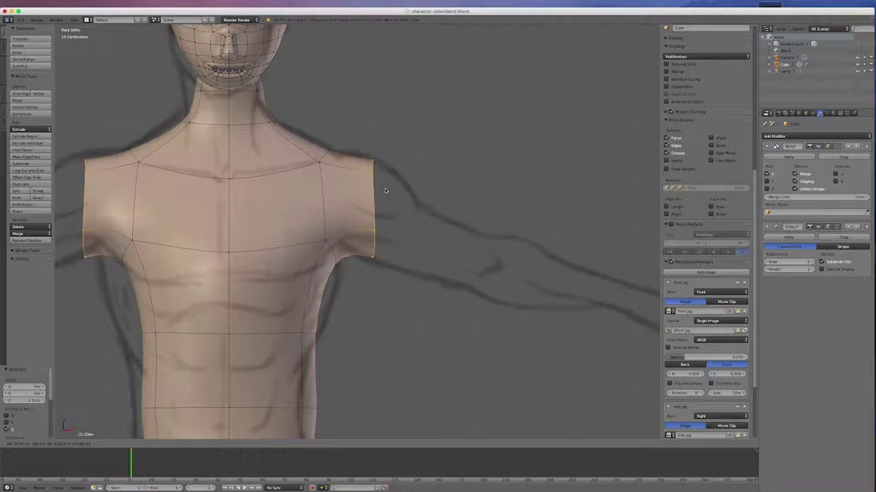
pyautogui.click(385, 191)
pyautogui.scroll(-4, 383, 193)
pyautogui.scroll(2, 214, 193)
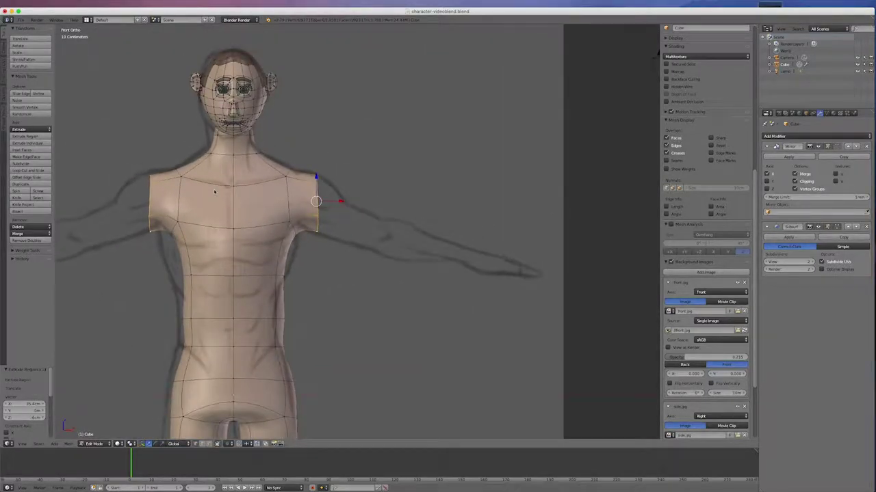
pyautogui.scroll(1, 214, 193)
pyautogui.scroll(1, 214, 193)
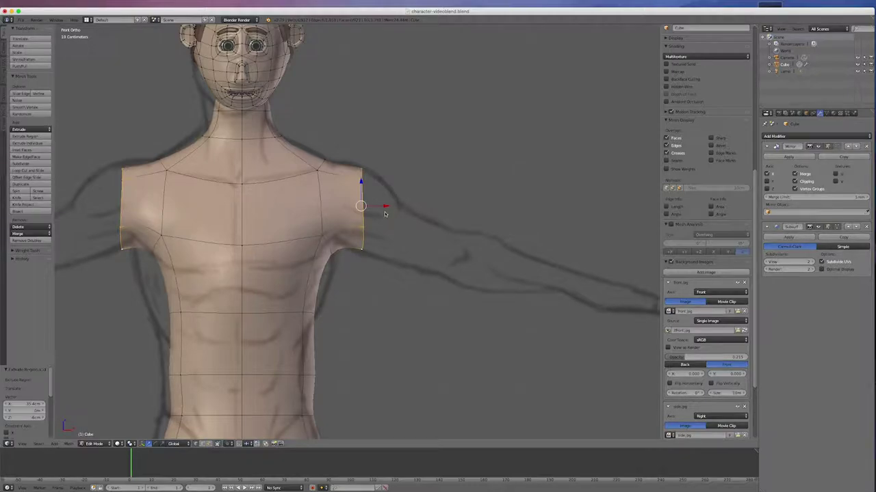
# Extrude the shoulder's open edge loop outward, then shrink and lower it to follow the reference upper arm
pyautogui.press('e')
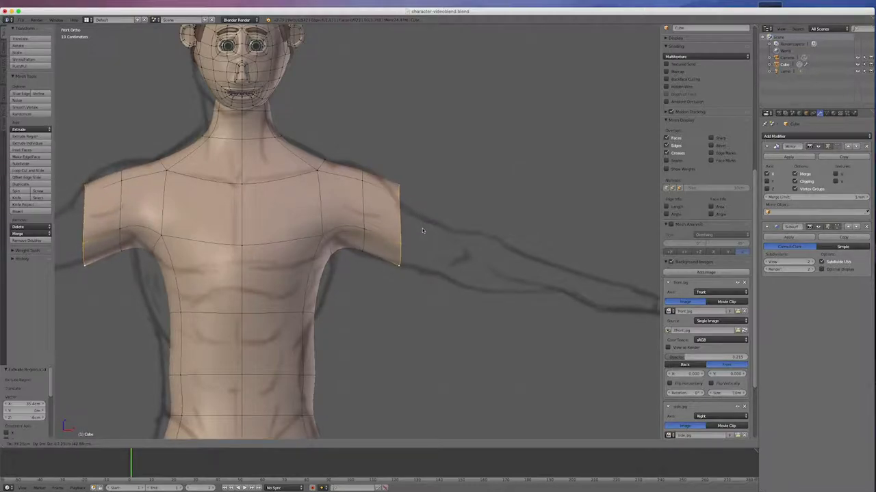
pyautogui.click(421, 228)
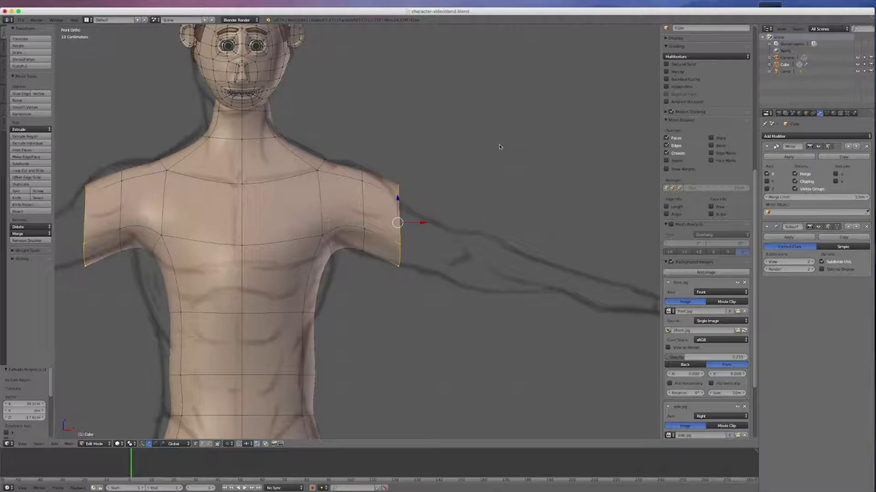
pyautogui.press('s')
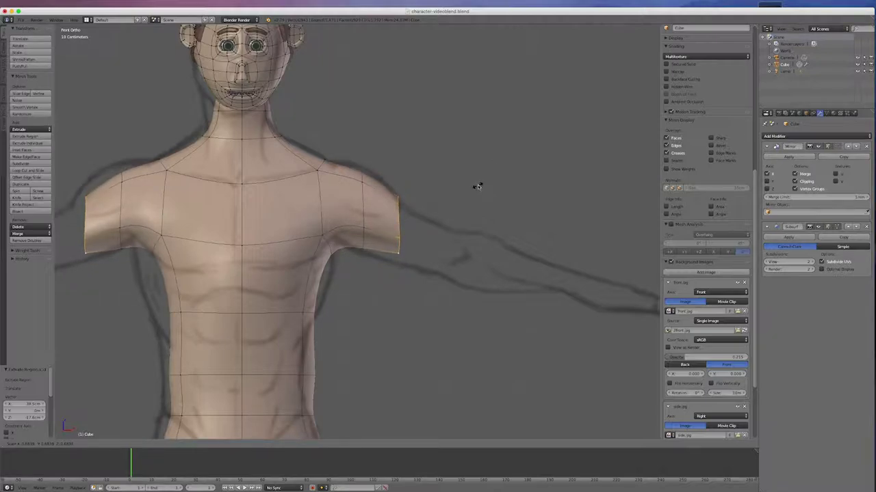
pyautogui.click(480, 180)
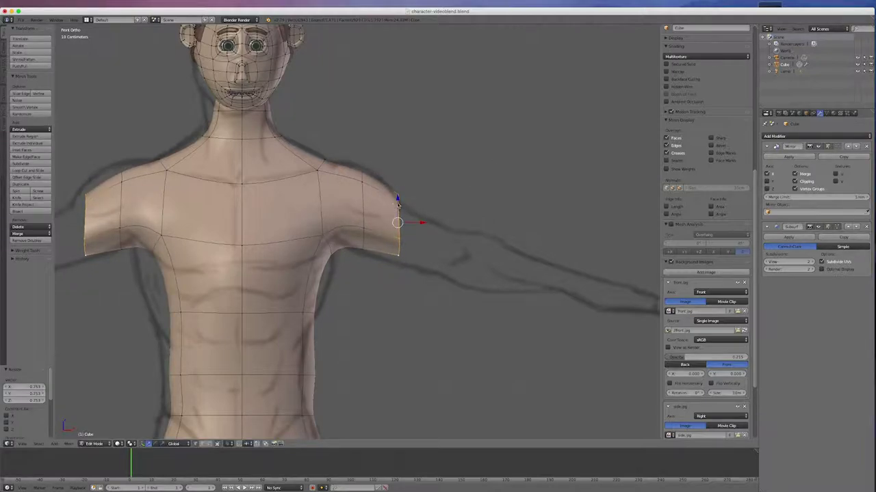
pyautogui.press('g')
pyautogui.press('z')
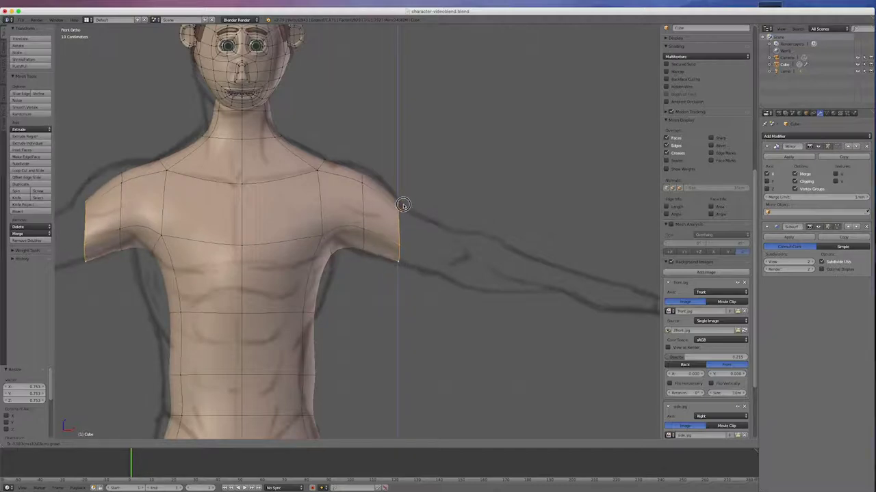
pyautogui.click(399, 207)
pyautogui.scroll(-3, 387, 196)
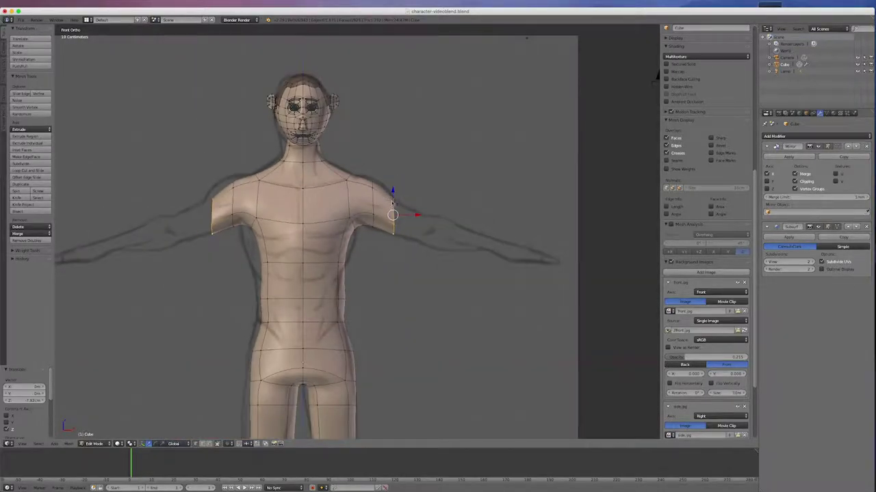
# Move the upper arm's end loop farther out and slightly down, and shrink it slightly to fit the reference outline
pyautogui.moveTo(419, 217); pyautogui.dragTo(429, 218)
pyautogui.moveTo(405, 189); pyautogui.dragTo(407, 195)
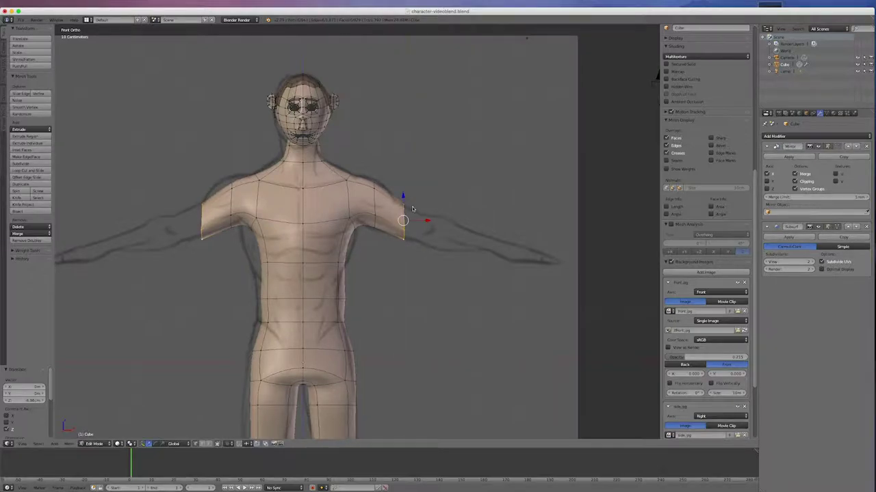
pyautogui.press('s')
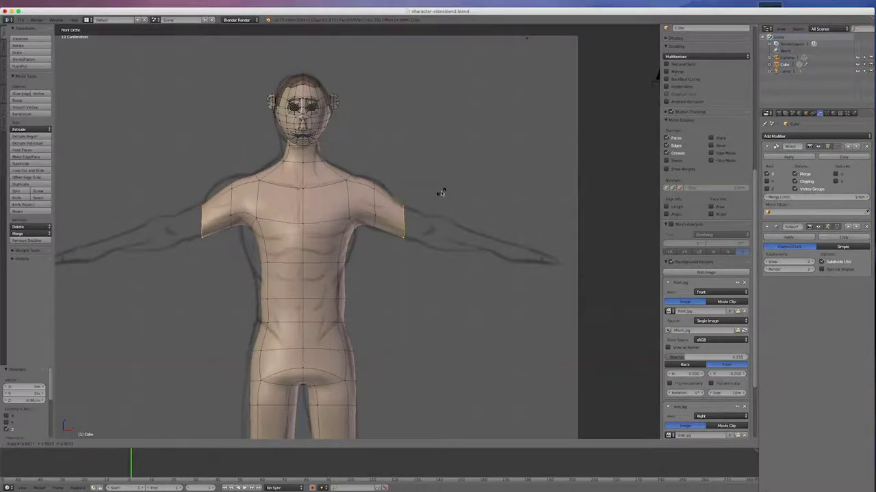
pyautogui.click(442, 191)
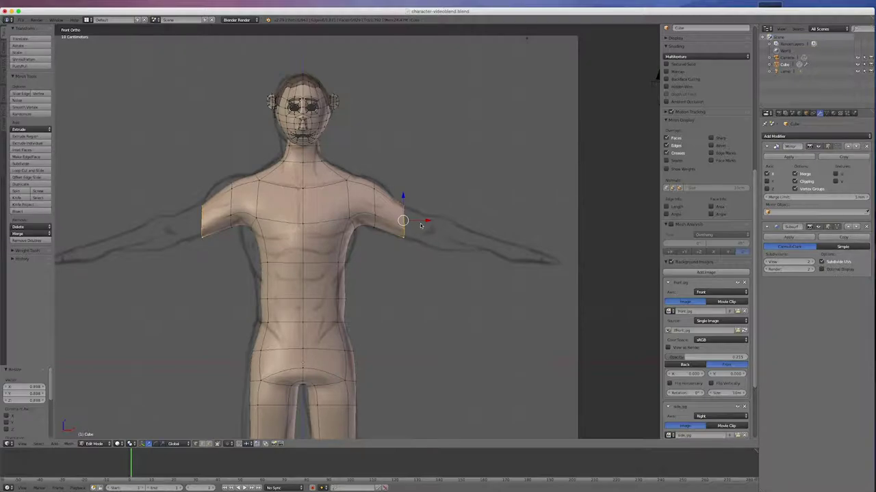
# Extrude the arm's end loop three times through the elbow along the reference, and enlarge the last loop by about 1.05
pyautogui.press('e')
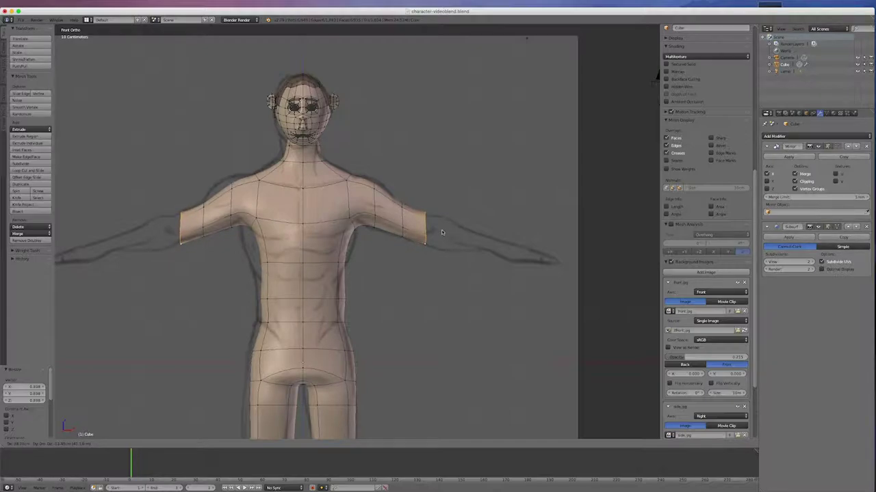
pyautogui.click(442, 233)
pyautogui.press('e')
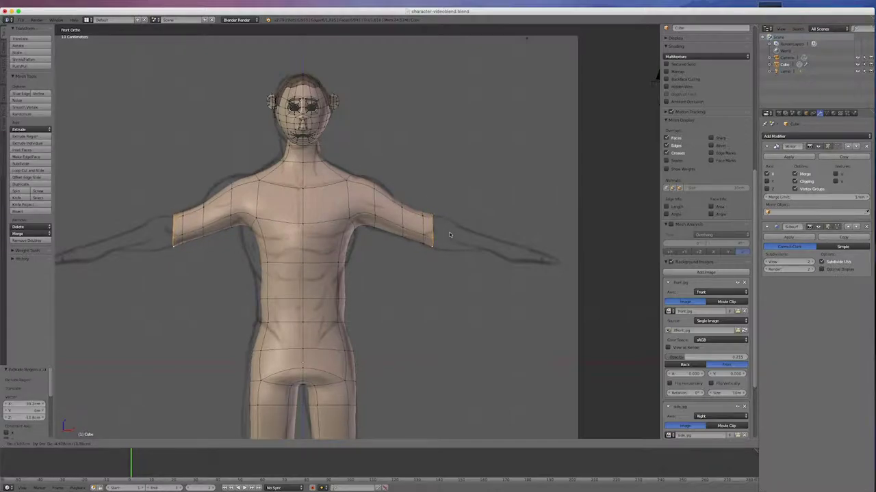
pyautogui.click(452, 234)
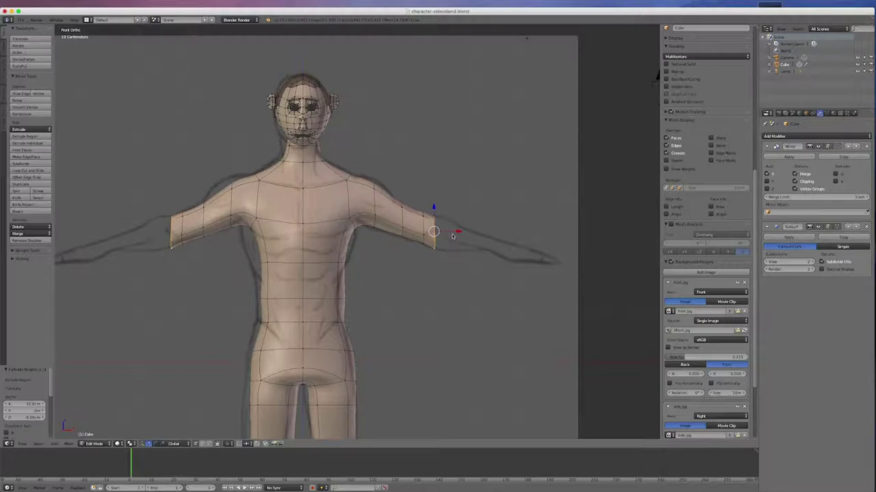
pyautogui.press('e')
pyautogui.click(466, 239)
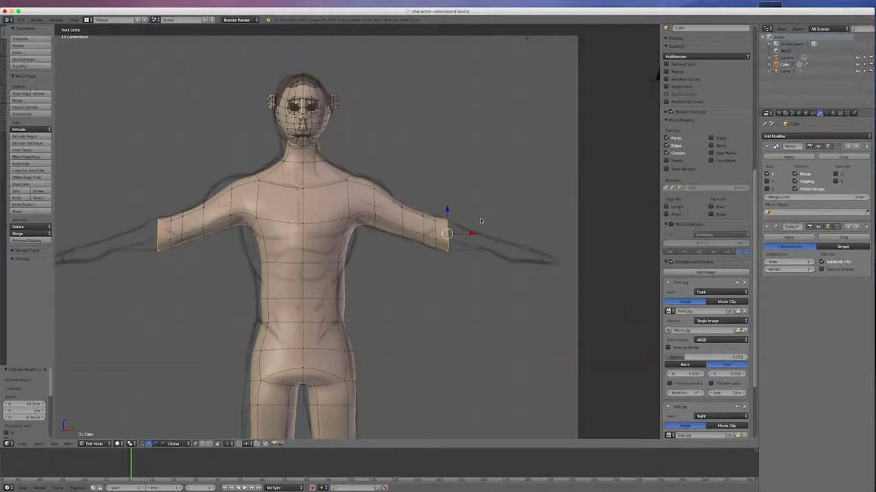
pyautogui.press('s')
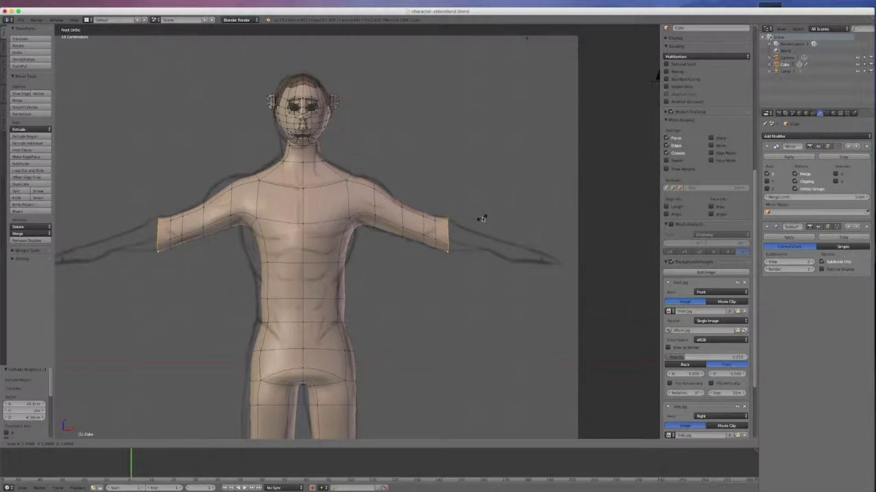
pyautogui.click(482, 218)
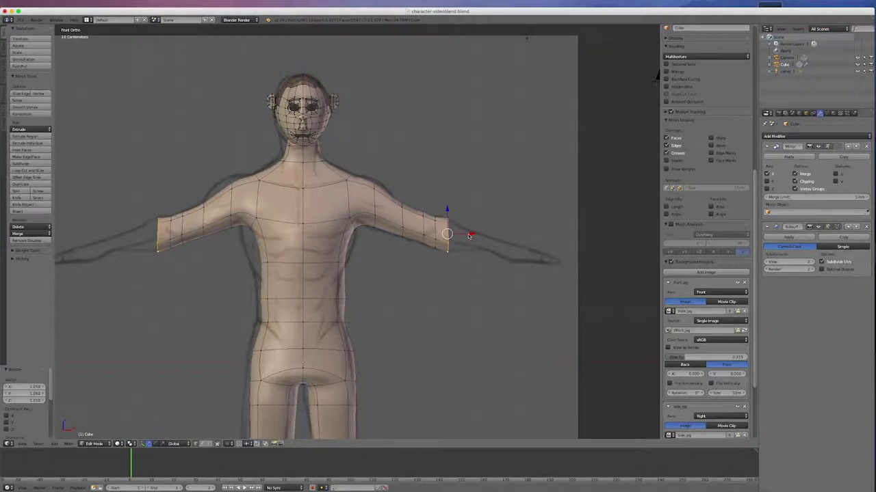
# Extrude the forearm from the elbow loop and scale its end down to about 0.6 to match the reference
pyautogui.press('e')
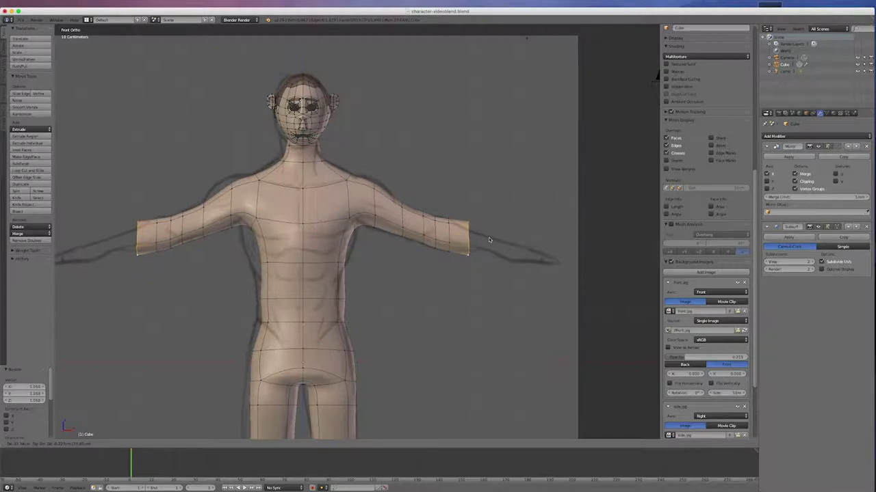
pyautogui.click(489, 240)
pyautogui.press('s')
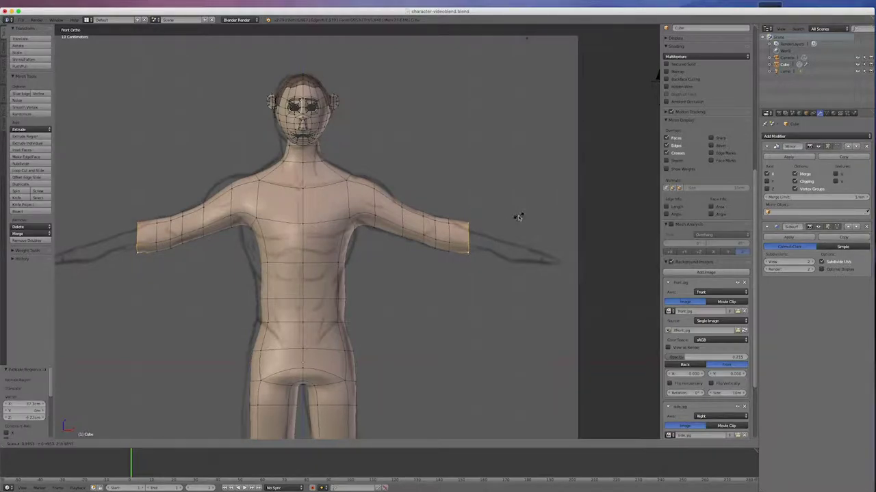
pyautogui.click(506, 232)
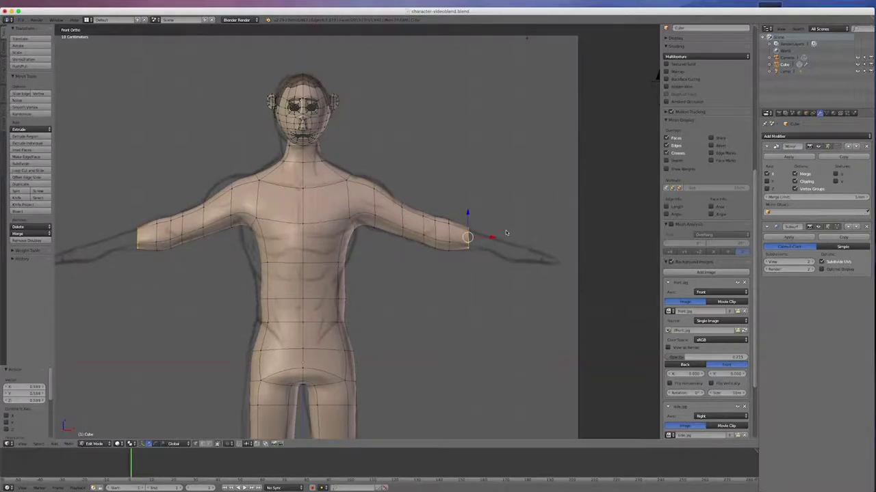
pyautogui.press('KP_3')
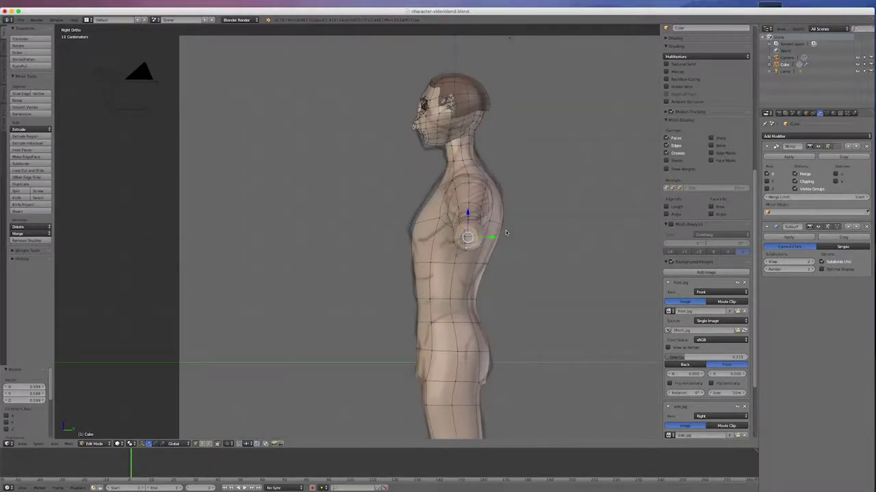
pyautogui.press('KP_1')
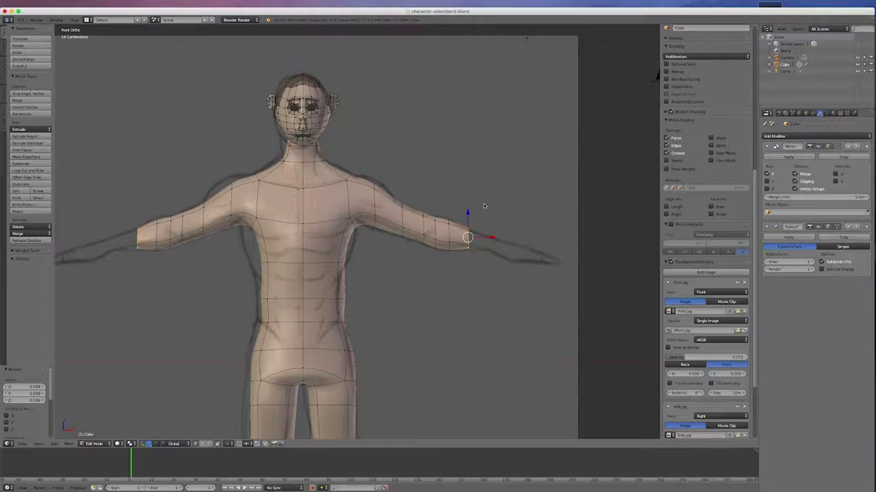
# Extrude the forearm to the wrist, then shrink and lower the wrist loop to match the reference
pyautogui.press('e')
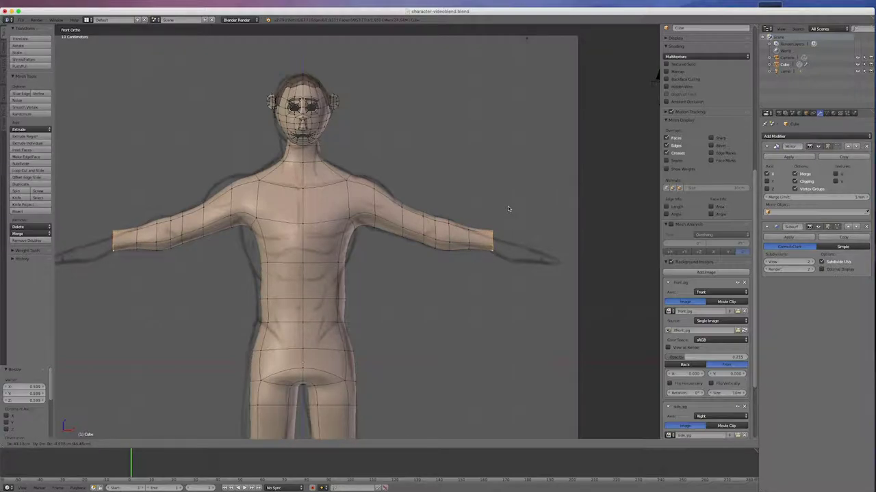
pyautogui.click(507, 211)
pyautogui.press('s')
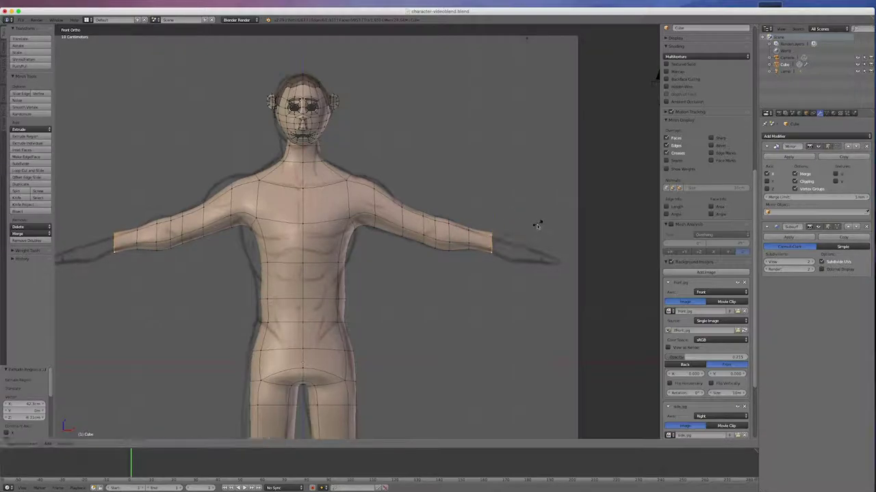
pyautogui.click(531, 234)
pyautogui.moveTo(490, 214); pyautogui.dragTo(491, 219)
pyautogui.click(492, 219)
pyautogui.scroll(2, 429, 253)
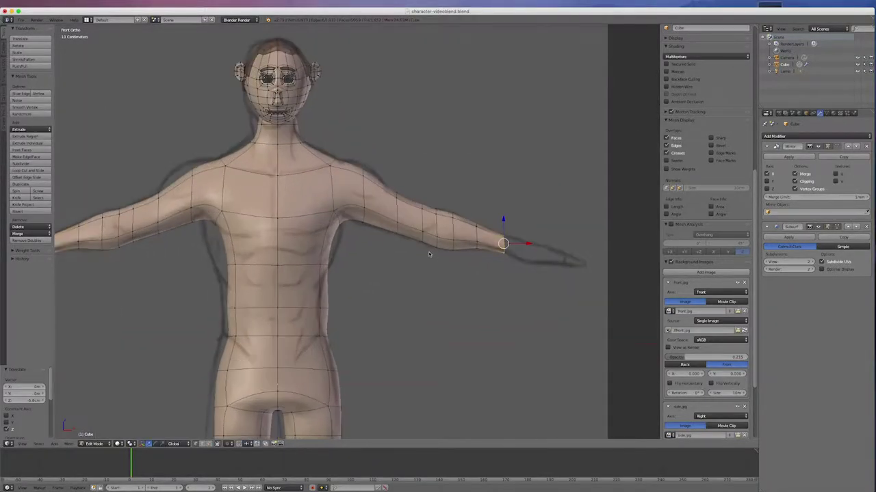
pyautogui.press('KP_3')
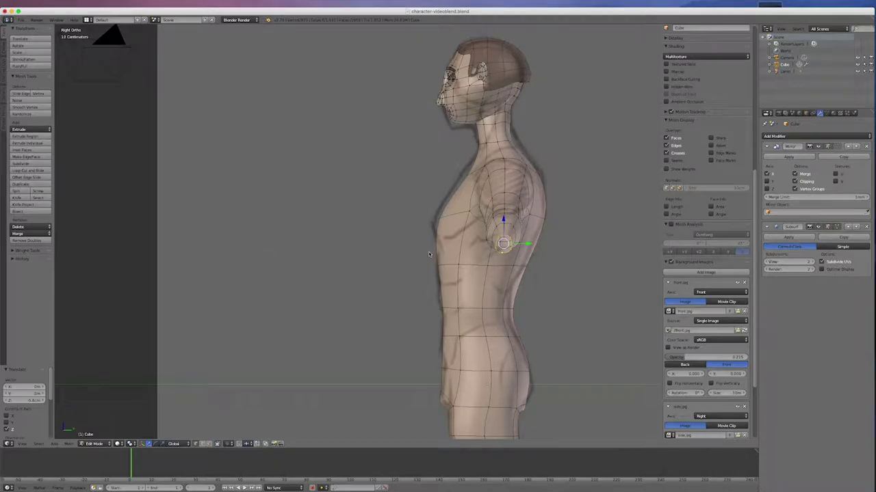
pyautogui.press('KP_1')
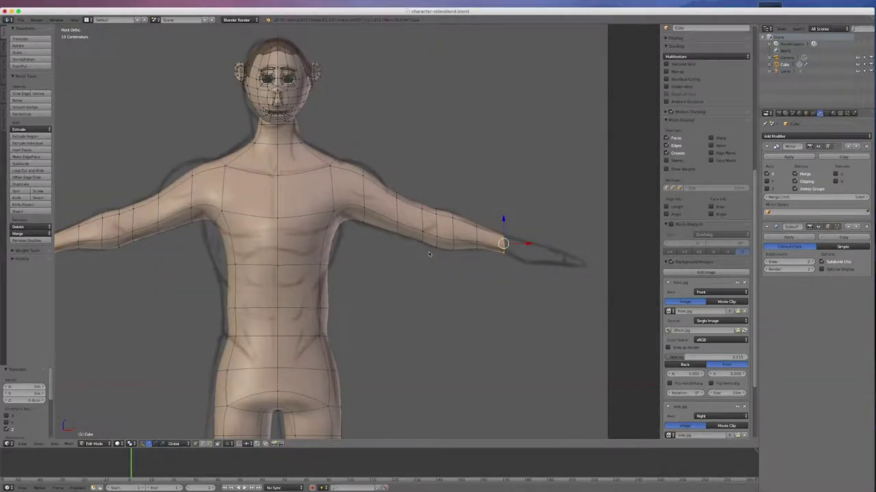
# Raise the top of the shoulder vertically to meet the reference outline
pyautogui.rightClick(363, 173)
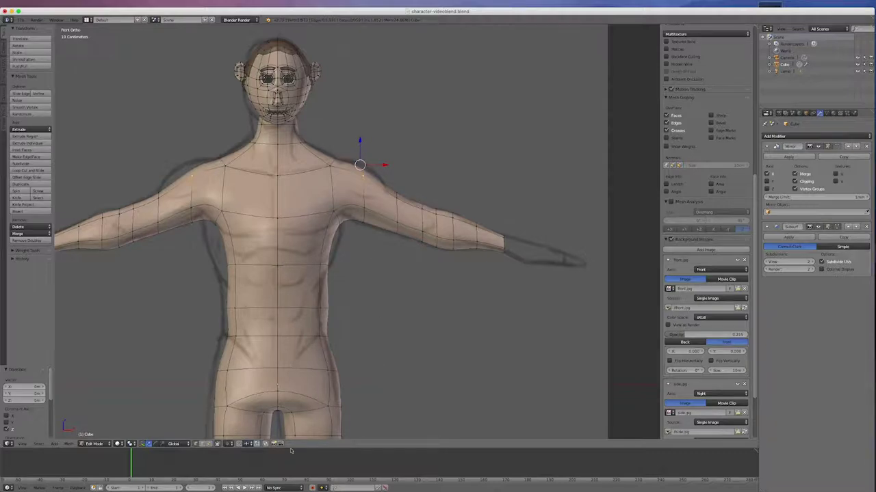
pyautogui.press('a')
pyautogui.rightClick(364, 175)
pyautogui.moveTo(360, 141); pyautogui.dragTo(361, 135)
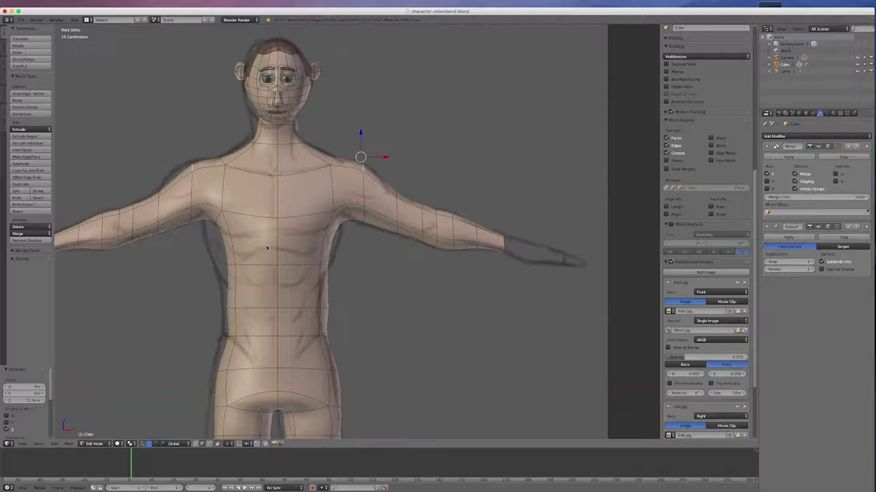
# Add a horizontal loop cut across the torso below the chest, then shift it outward along X and slightly down
pyautogui.hotkey('ctrl', 'r')
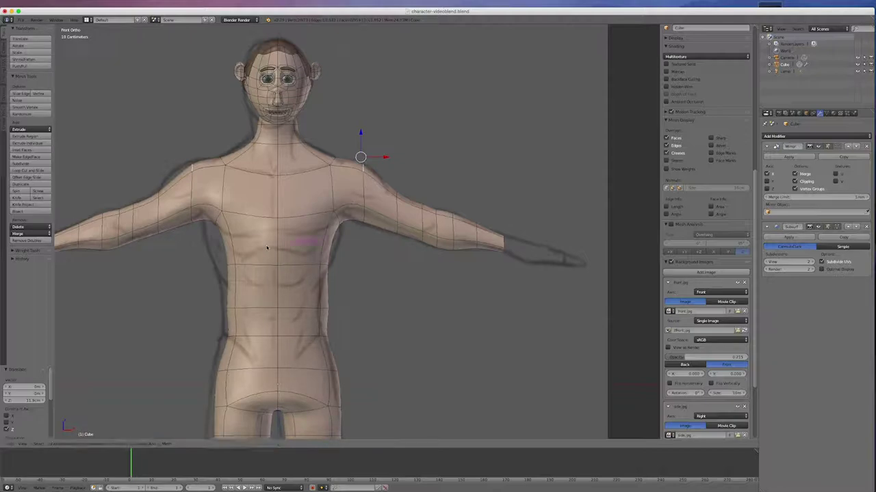
pyautogui.click(266, 246)
pyautogui.rightClick(265, 245)
pyautogui.press('g')
pyautogui.press('g')
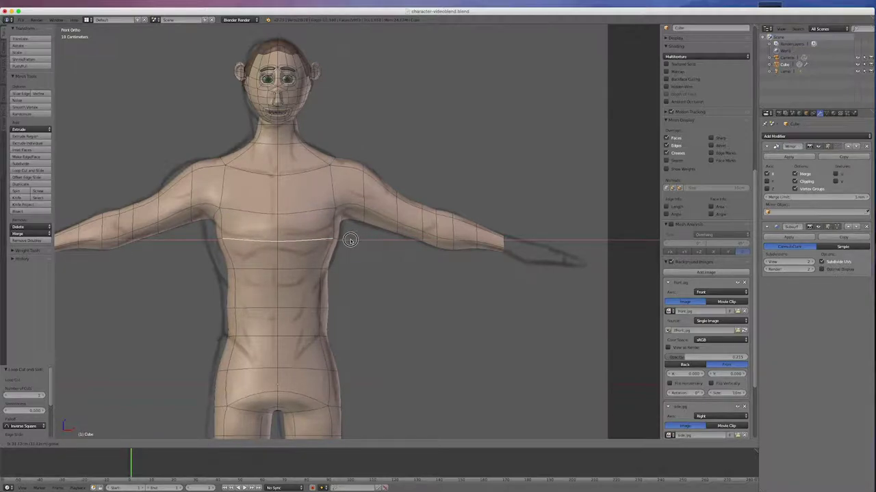
pyautogui.click(352, 239)
pyautogui.moveTo(314, 217); pyautogui.dragTo(316, 220)
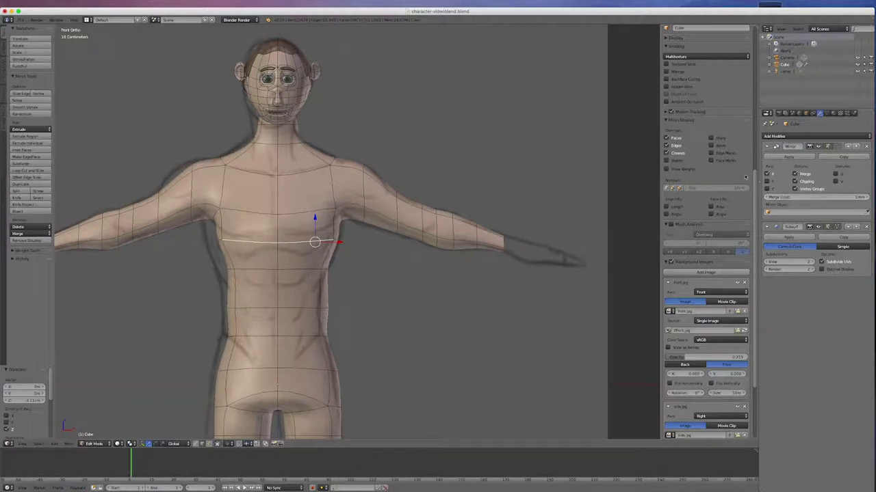
# Place the 3D cursor on the reference hand, add a cube there and scale it to about 0.24
pyautogui.click(548, 252)
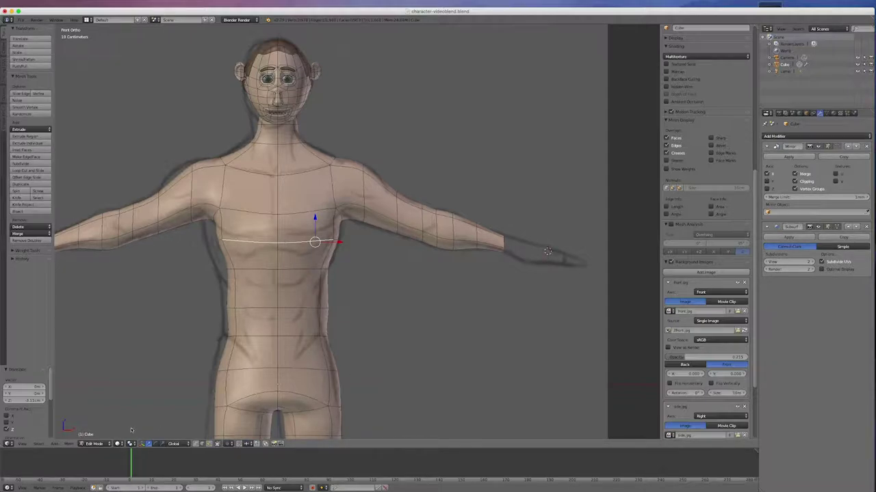
pyautogui.click(55, 444)
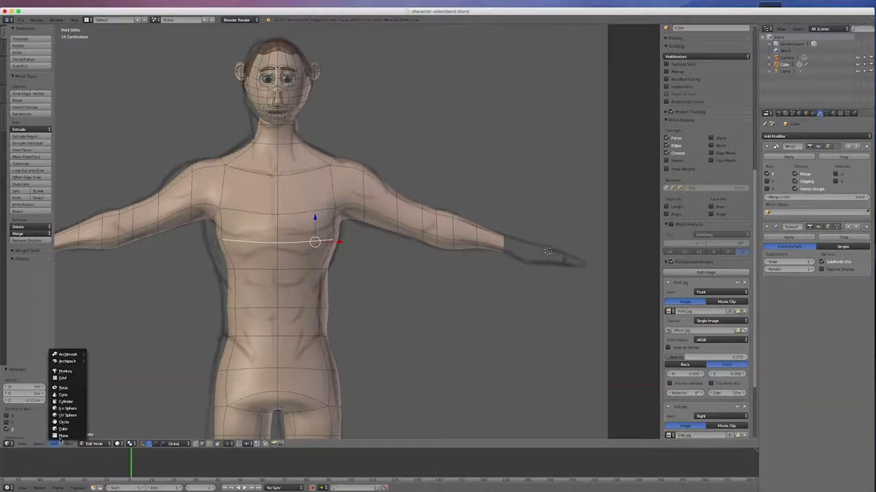
pyautogui.click(60, 429)
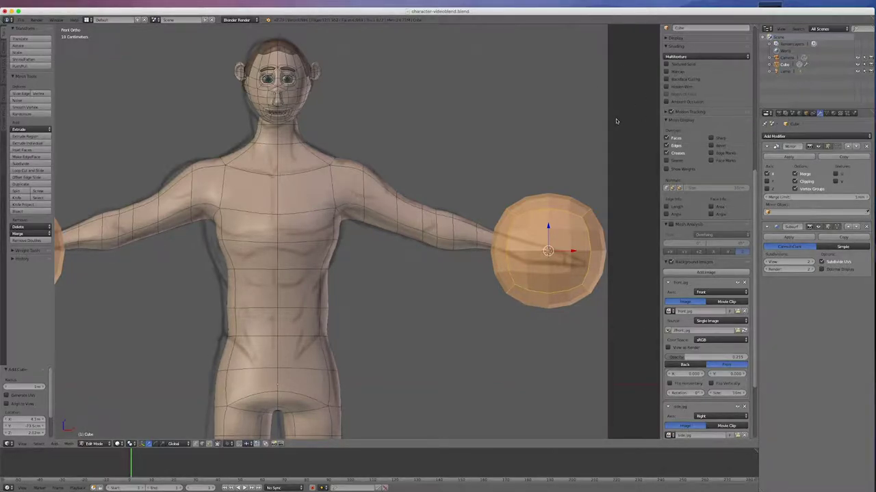
pyautogui.press('s')
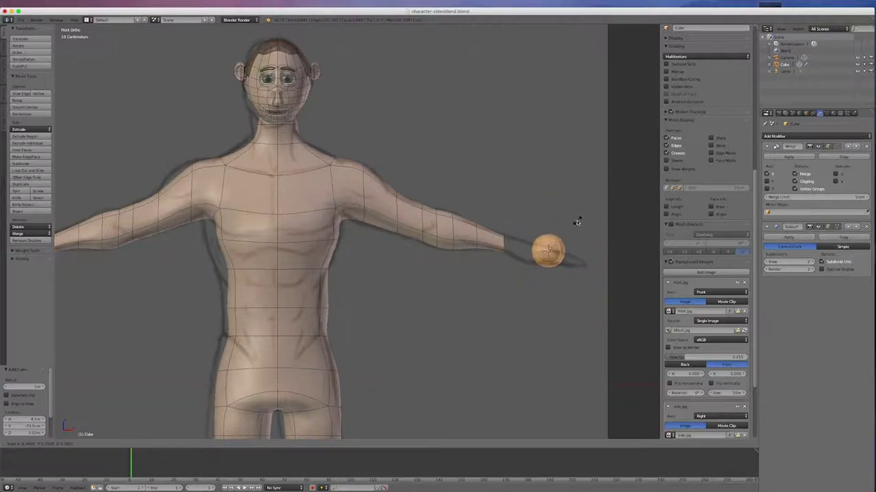
pyautogui.click(572, 224)
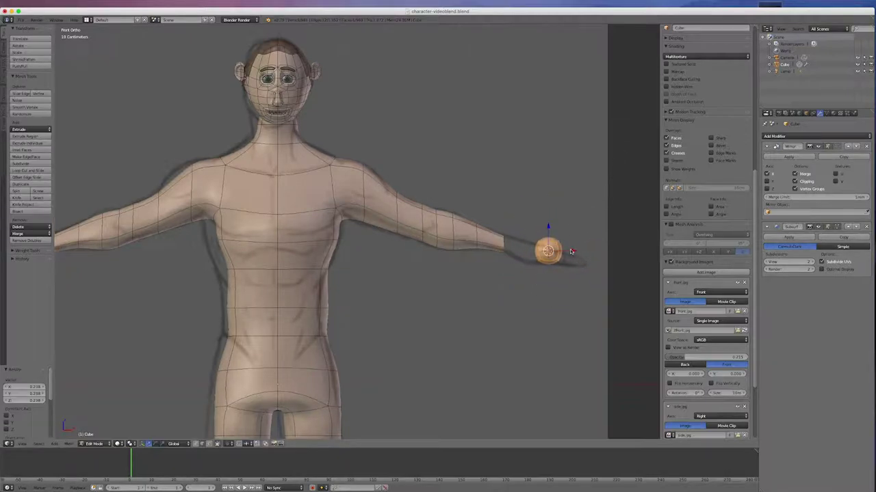
# Move the cube along X closer to the wrist and adjust its height to fit the reference hand
pyautogui.press('g')
pyautogui.press('x')
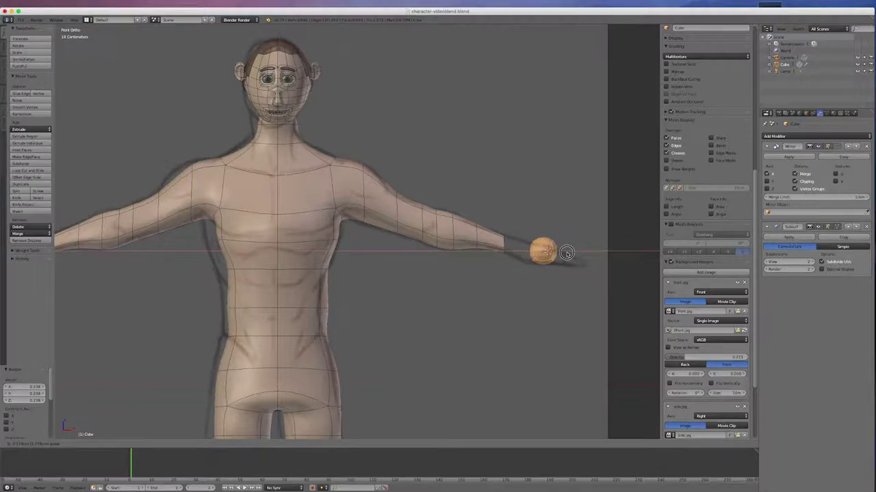
pyautogui.click(540, 236)
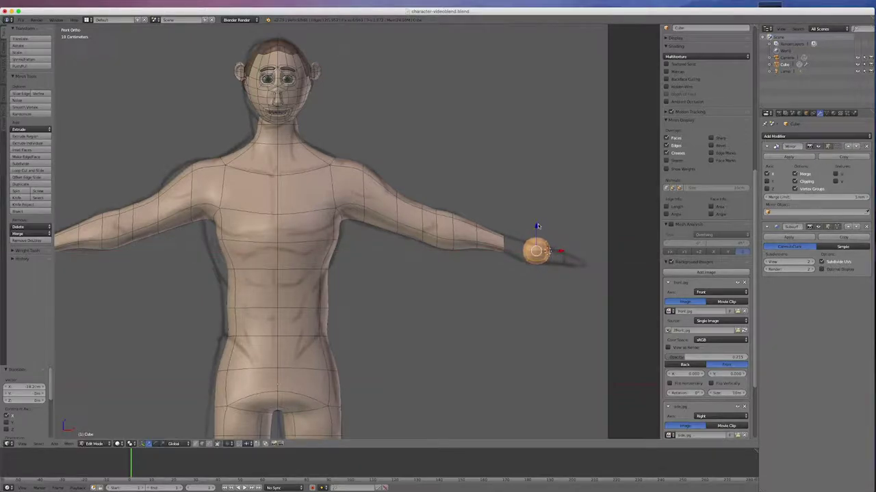
pyautogui.press('g')
pyautogui.press('z')
pyautogui.click(539, 230)
# Flatten the cube along Z to roughly half its height and move it along Y in line with the arm
pyautogui.click(163, 444)
pyautogui.moveTo(533, 231); pyautogui.dragTo(537, 248)
pyautogui.press('KP_7')
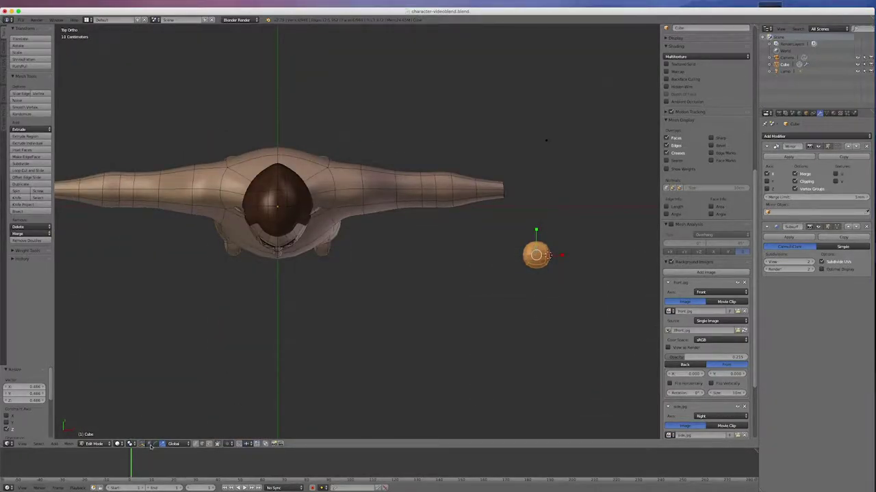
pyautogui.moveTo(539, 229); pyautogui.dragTo(523, 169)
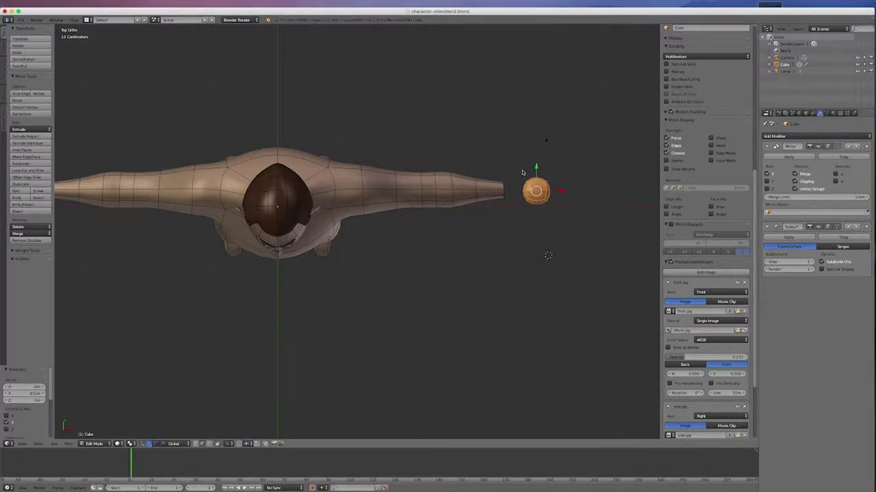
# Add two evenly spaced loop cuts across the flattened hand cube, dividing its length along X into three
pyautogui.press('KP_1')
pyautogui.scroll(-5, 540, 197)
pyautogui.scroll(10, 543, 190)
pyautogui.moveTo(559, 169); pyautogui.dragTo(538, 197, button='middle')
pyautogui.scroll(1, 537, 165)
pyautogui.moveTo(495, 266); pyautogui.dragTo(551, 267, button='middle')
pyautogui.scroll(1, 550, 267)
pyautogui.scroll(4, 519, 178)
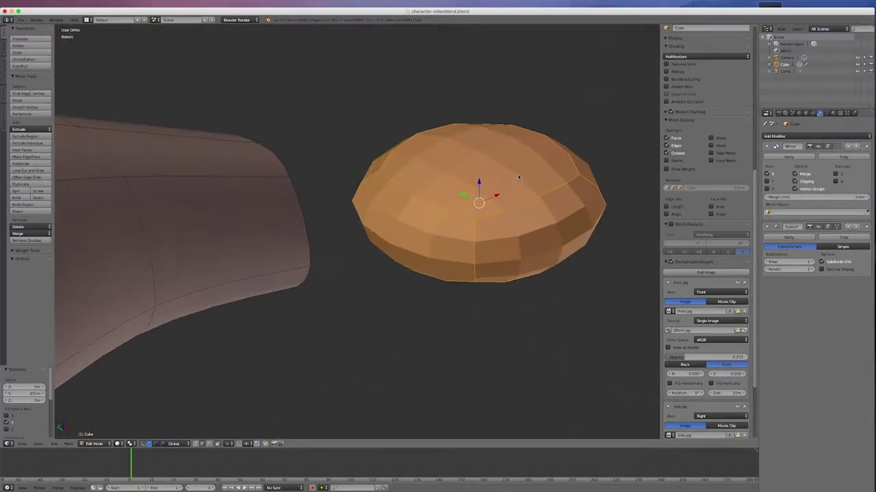
pyautogui.hotkey('ctrl', 'r')
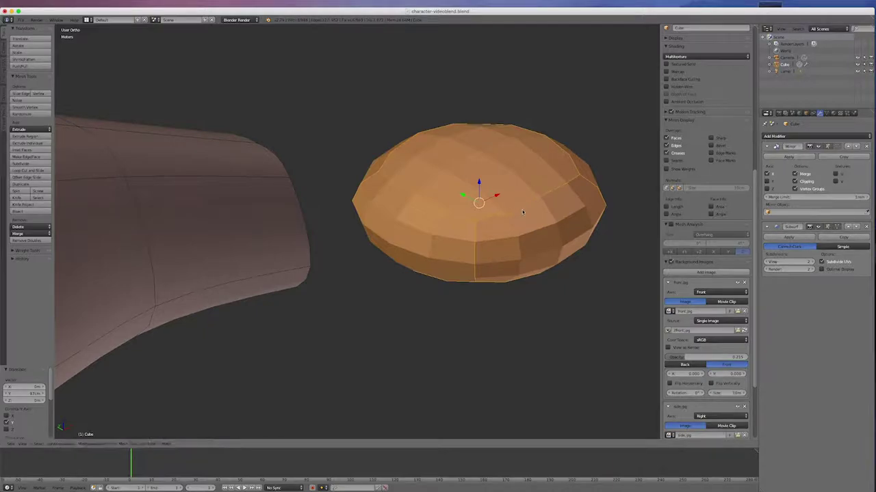
pyautogui.scroll(1, 524, 211)
pyautogui.click(524, 210)
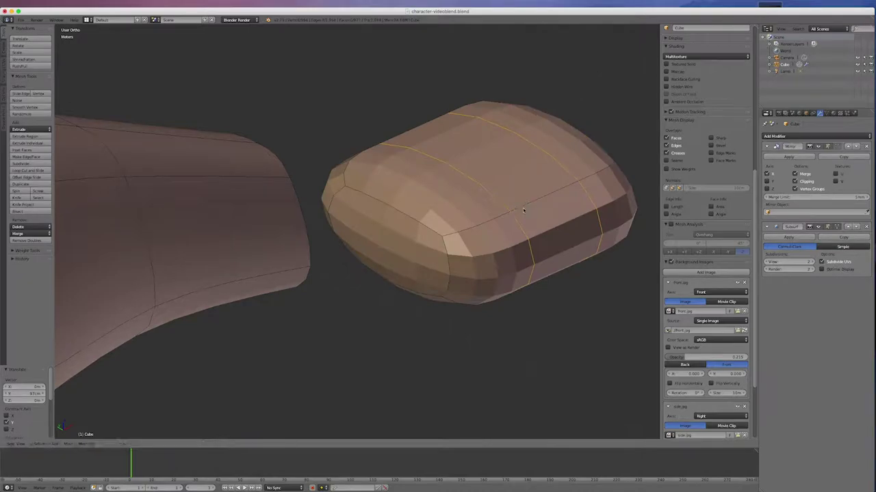
pyautogui.click(524, 210)
pyautogui.moveTo(524, 210); pyautogui.dragTo(507, 274, button='middle')
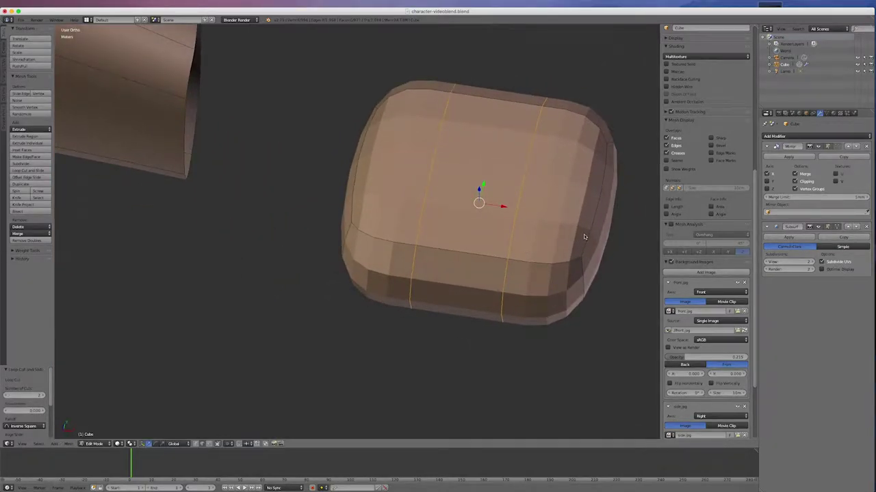
# Add two centred loop cuts perpendicular to the first pair, making a three-by-three grid on the palm's top
pyautogui.hotkey('ctrl', 'r')
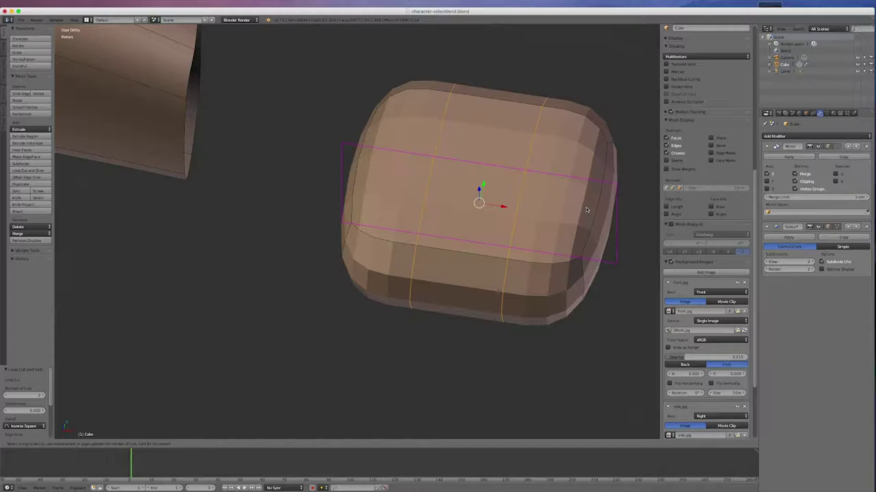
pyautogui.scroll(2, 586, 210)
pyautogui.click(586, 210)
pyautogui.rightClick(586, 208)
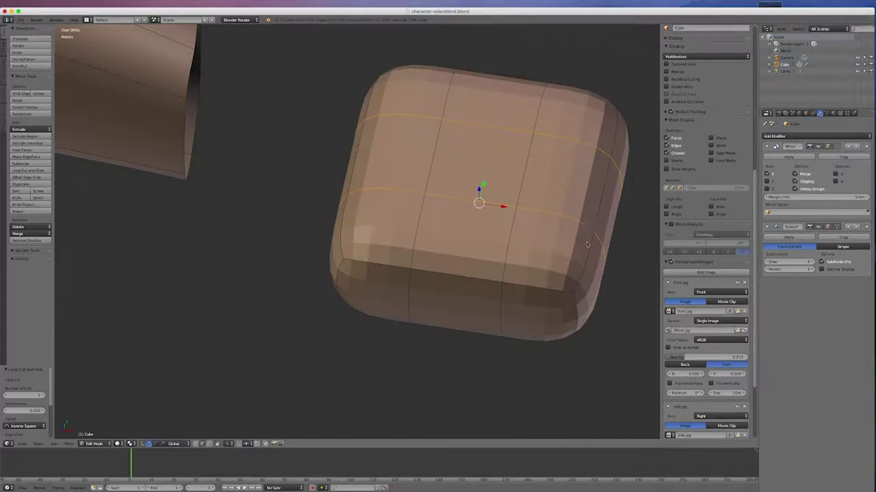
pyautogui.scroll(-2, 337, 201)
pyautogui.scroll(-1, 502, 260)
pyautogui.moveTo(503, 257); pyautogui.dragTo(469, 245, button='middle')
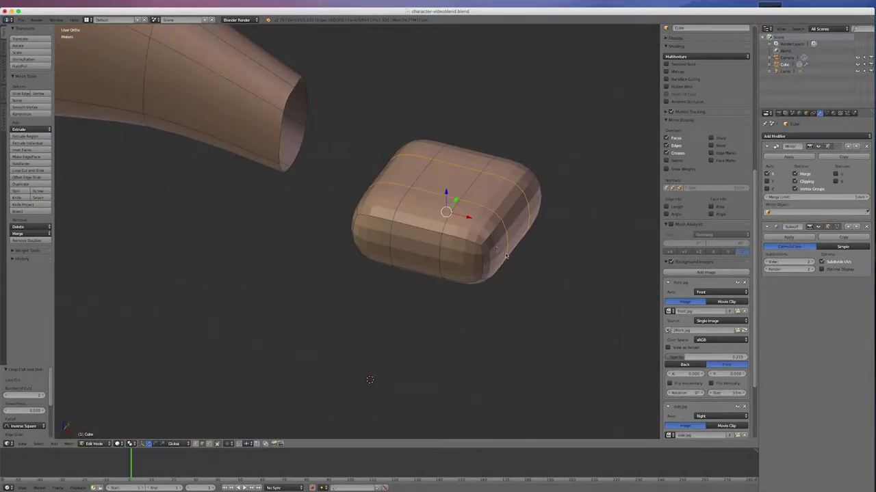
# Select the frontmost face on the palm's outer end in face mode, extrude it slightly and scale it to about 0.64
pyautogui.click(209, 445)
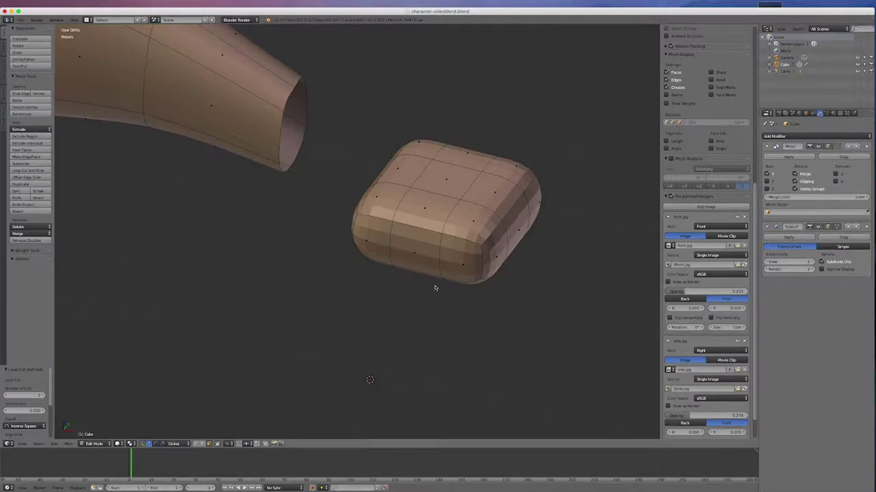
pyautogui.rightClick(493, 257)
pyautogui.scroll(-3, 281, 317)
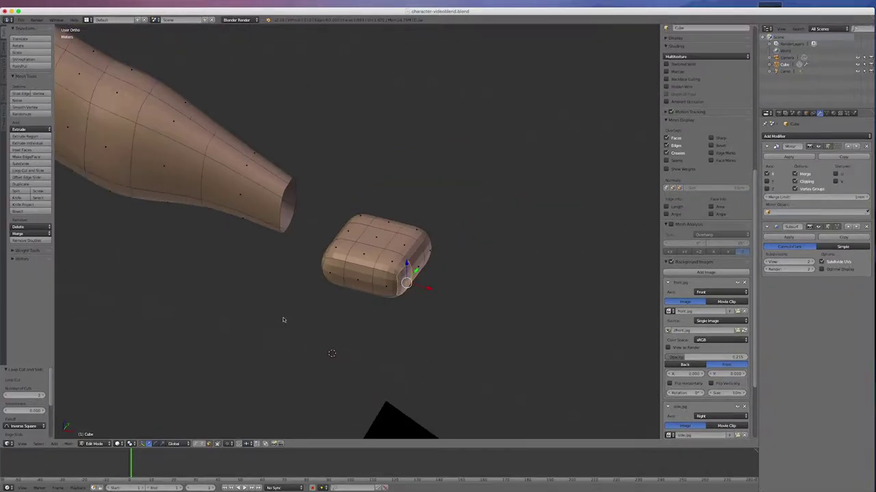
pyautogui.scroll(3, 405, 288)
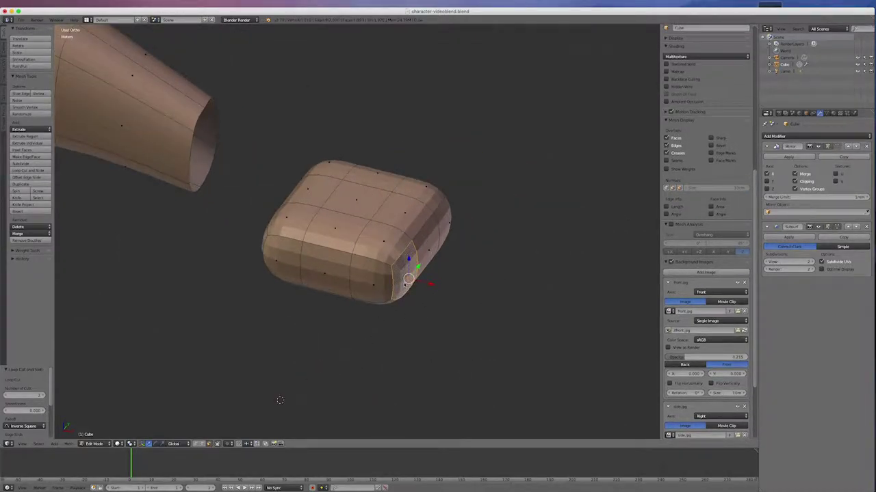
pyautogui.press('e')
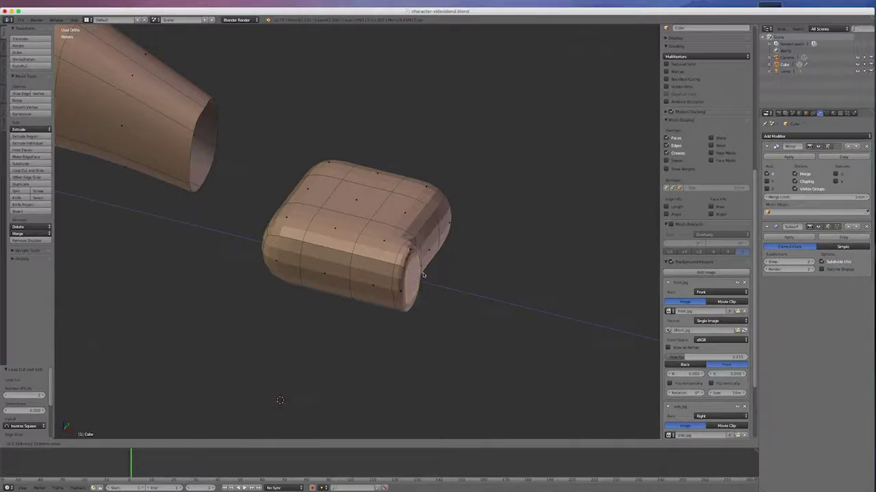
pyautogui.click(420, 273)
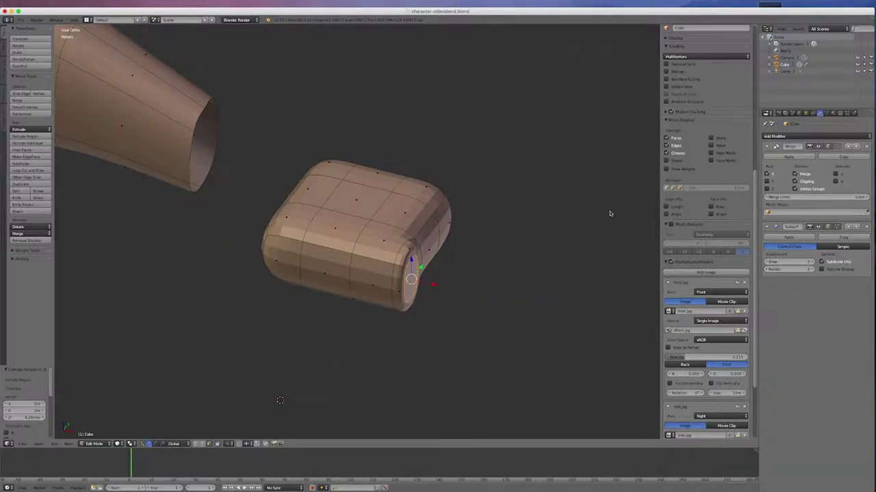
pyautogui.press('s')
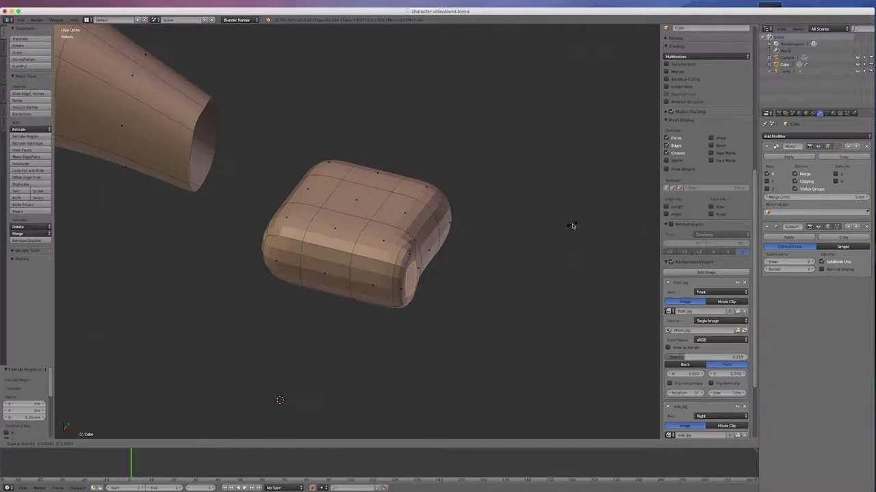
pyautogui.click(526, 233)
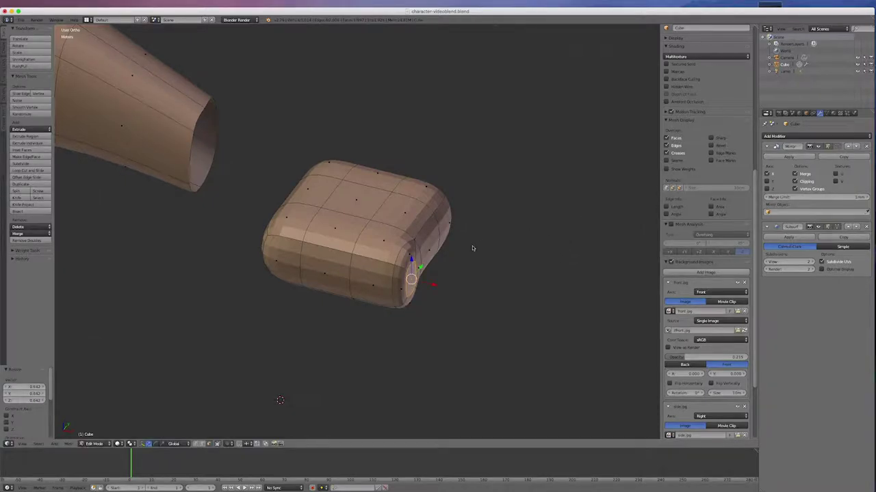
# Extrude the finger's base segment and a short knuckle section, shrinking the end face slightly after each extrusion
pyautogui.press('e')
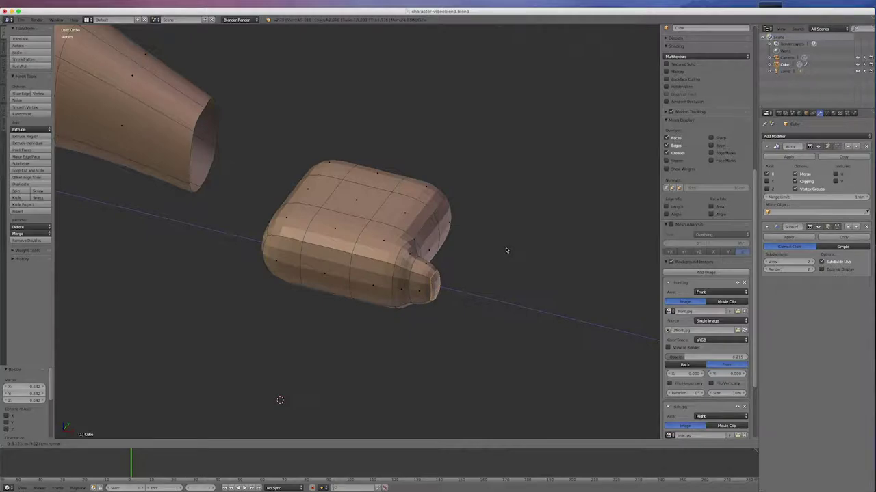
pyautogui.click(506, 250)
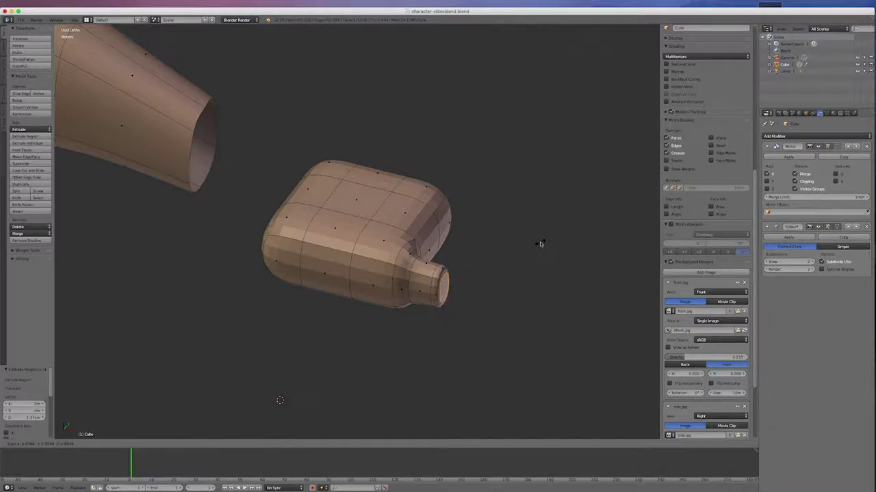
pyautogui.press('s')
pyautogui.press('e')
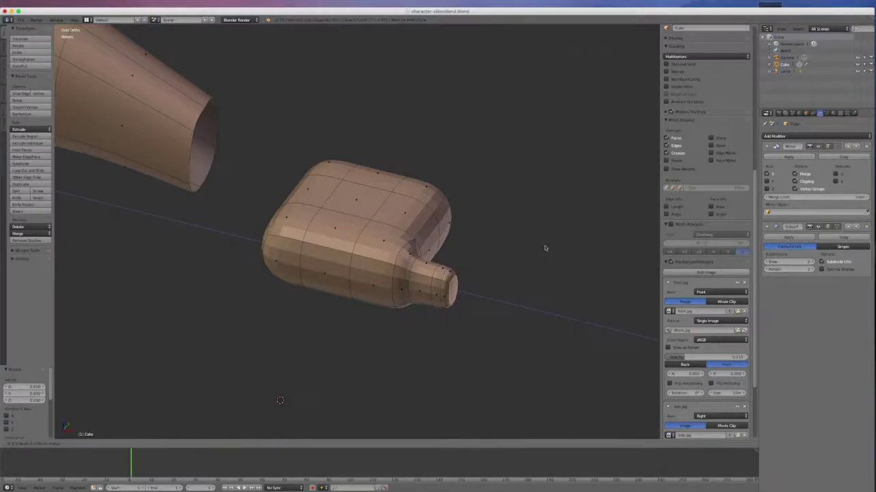
pyautogui.click(547, 249)
pyautogui.press('s')
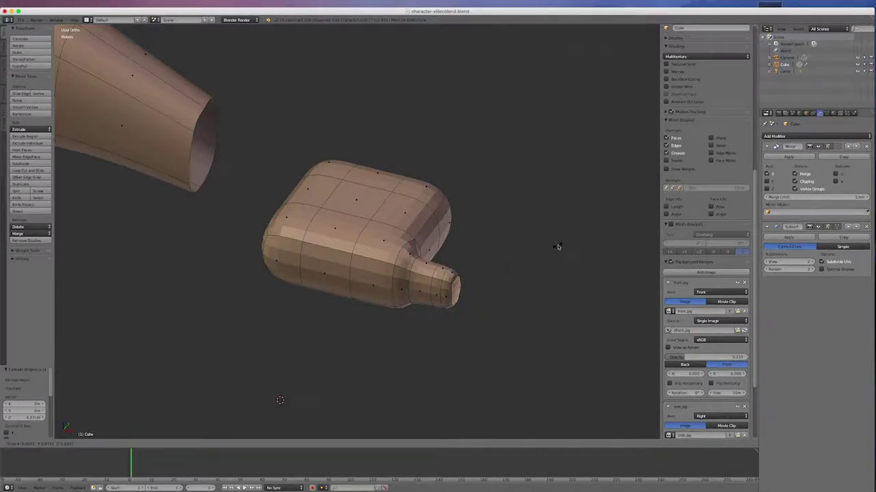
pyautogui.click(552, 245)
# Extrude the finger's next segment plus a short joint section, and scale the end face to about 0.88
pyautogui.press('e')
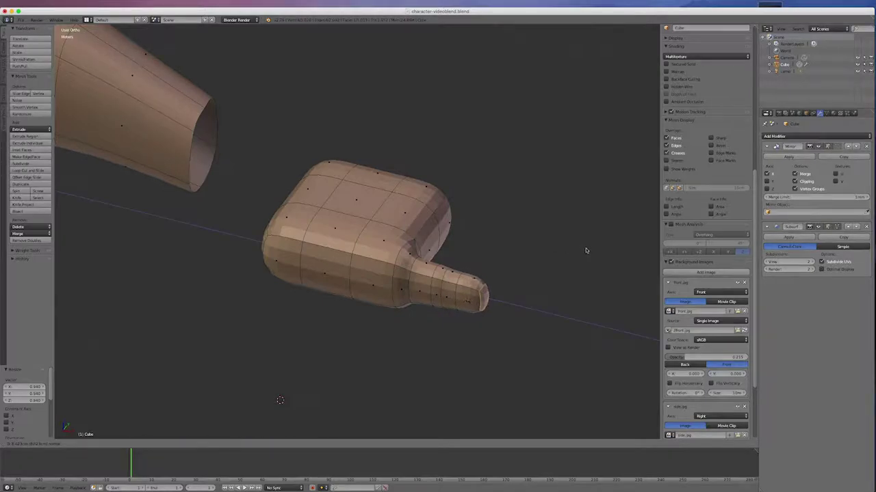
pyautogui.click(590, 249)
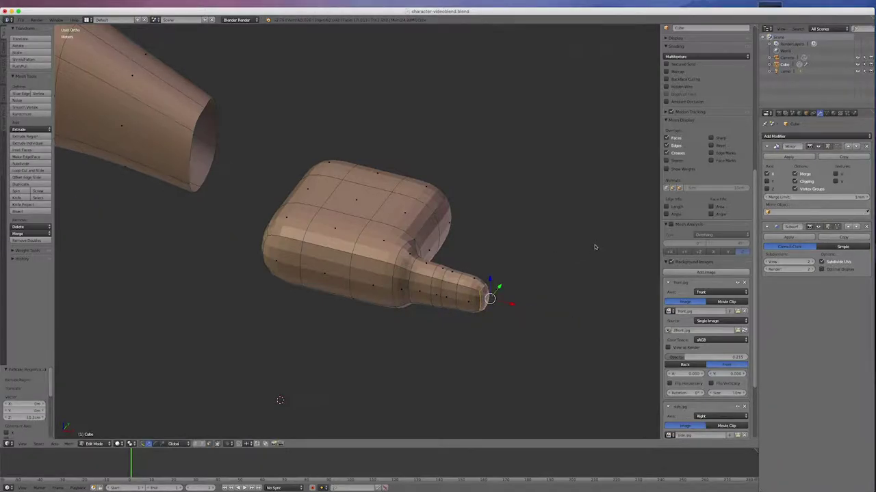
pyautogui.press('e')
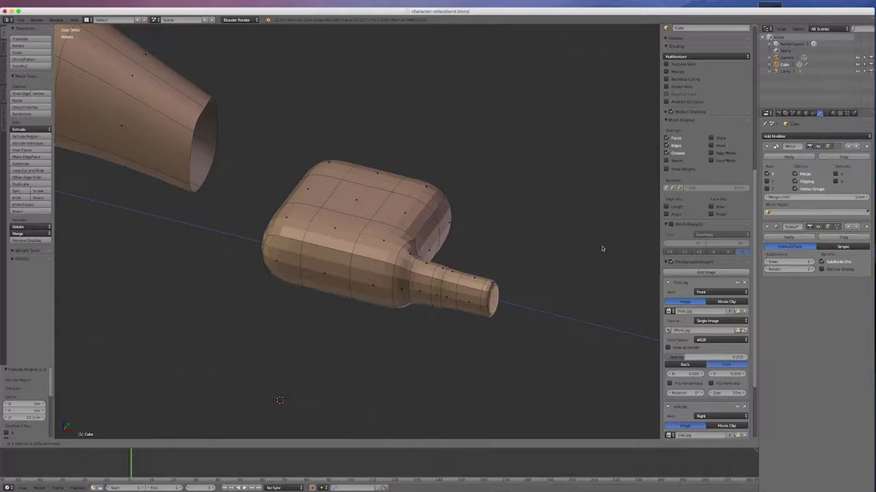
pyautogui.click(602, 248)
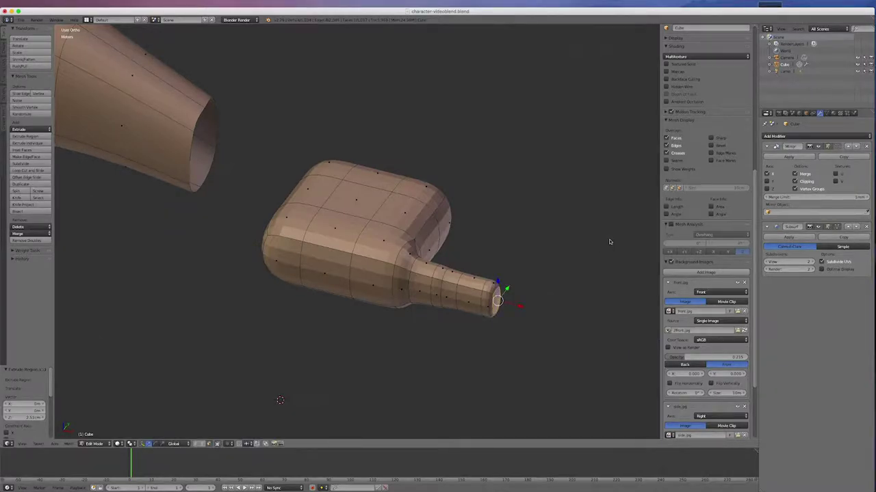
pyautogui.press('s')
pyautogui.click(591, 250)
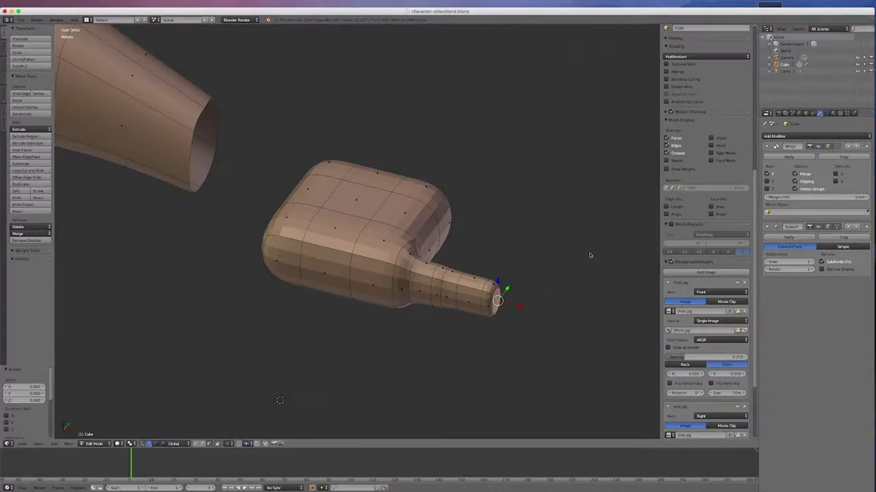
# Extrude another short joint section from the finger's end and shrink its end face slightly
pyautogui.press('e')
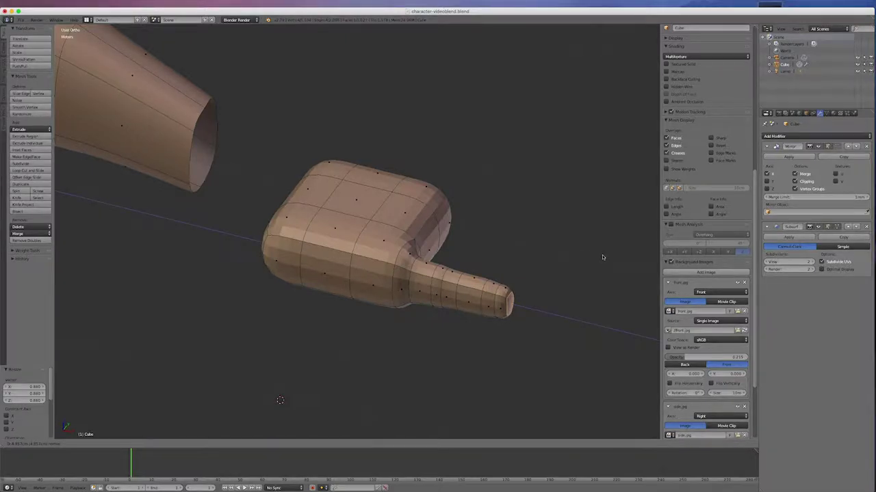
pyautogui.click(602, 254)
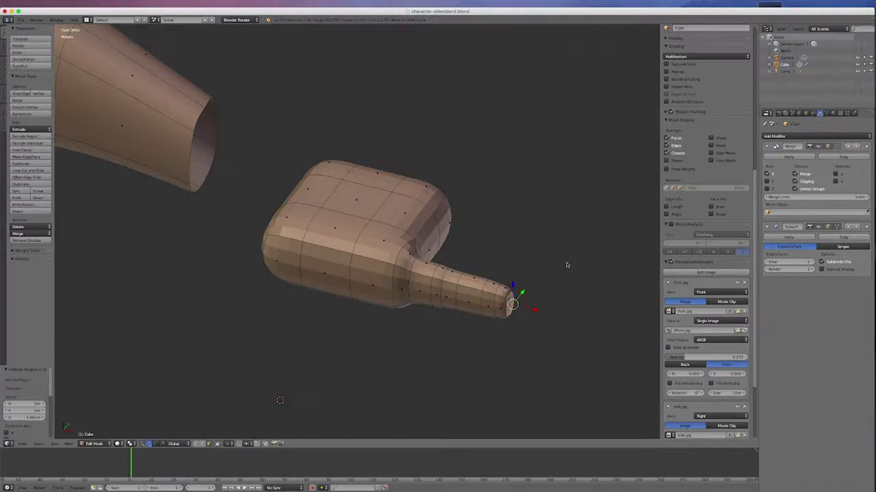
pyautogui.press('s')
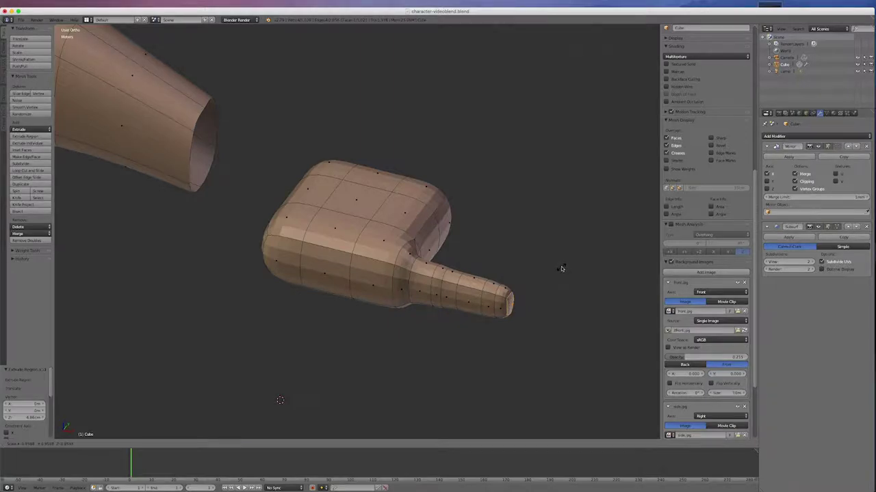
pyautogui.click(562, 268)
# Extrude two more segments to complete the finger's length, and scale the fingertip face to about 0.81
pyautogui.press('a')
pyautogui.press('e')
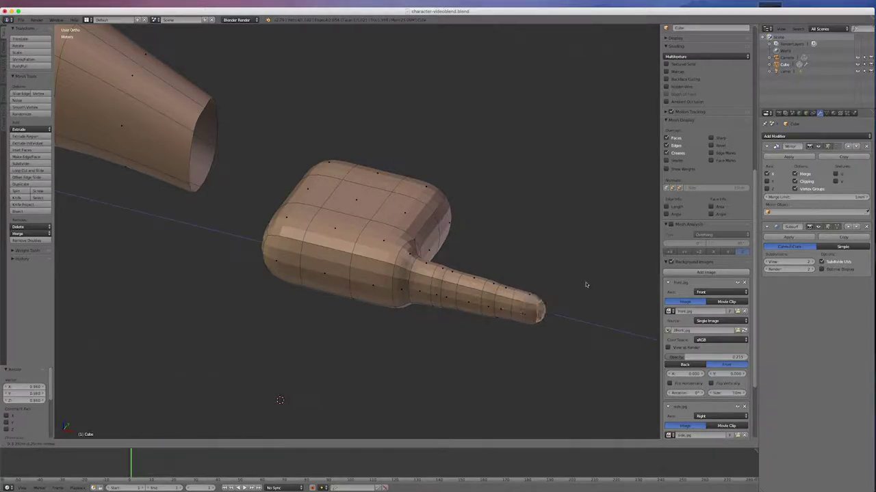
pyautogui.click(589, 286)
pyautogui.press('e')
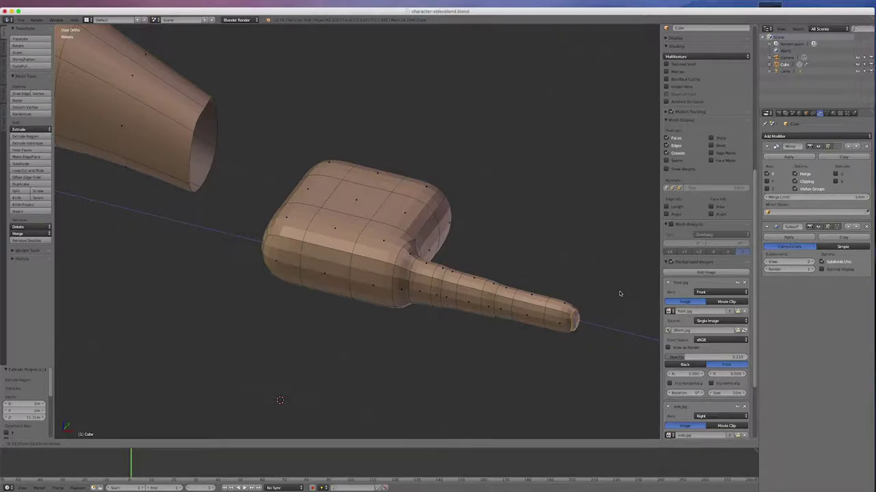
pyautogui.click(619, 293)
pyautogui.press('s')
pyautogui.click(631, 274)
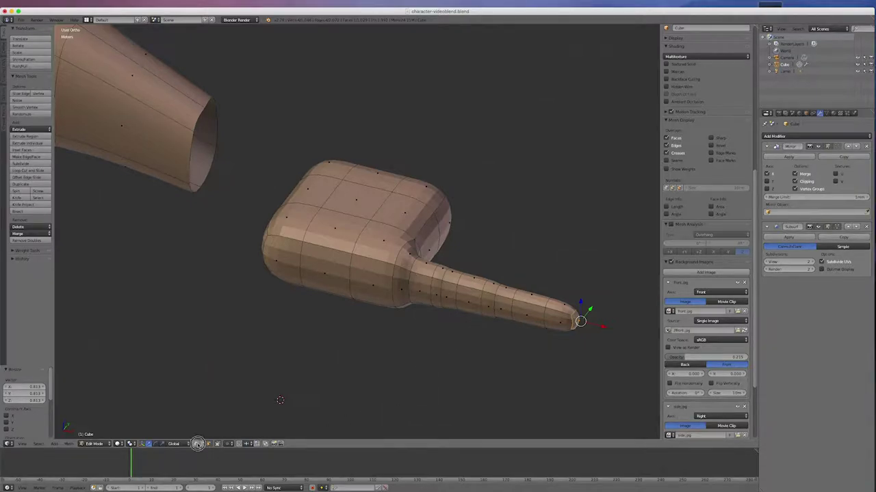
# Scale down the edge loop at the finger's first joint and raise it slightly along Z
pyautogui.moveTo(472, 342); pyautogui.dragTo(495, 322, button='middle')
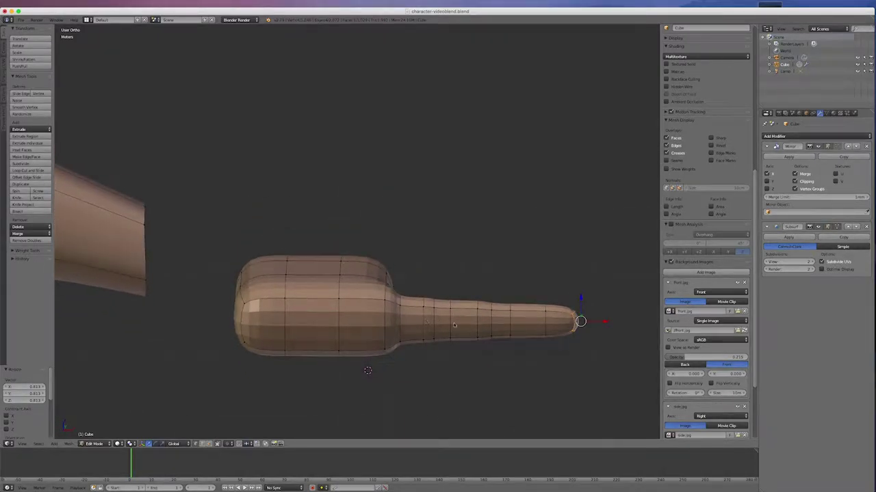
pyautogui.keyDown('alt'); pyautogui.rightClick(432, 330); pyautogui.keyUp('alt')
pyautogui.press('s')
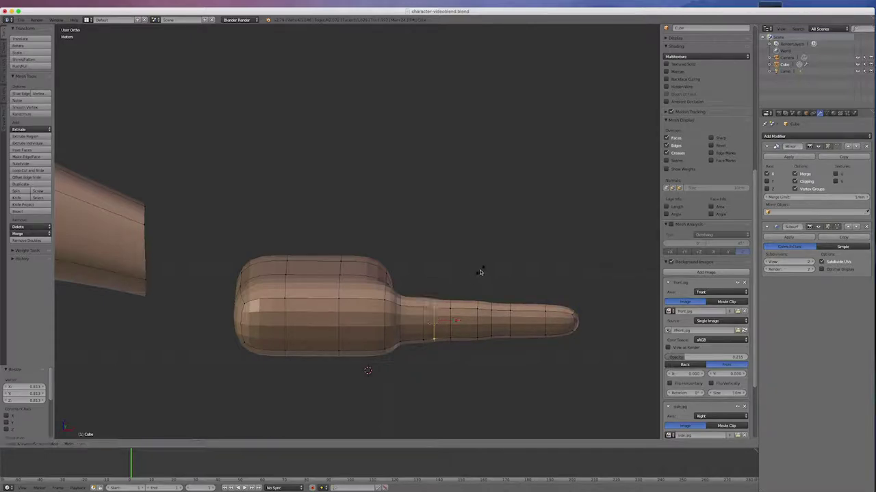
pyautogui.click(474, 278)
pyautogui.moveTo(458, 317); pyautogui.dragTo(440, 294)
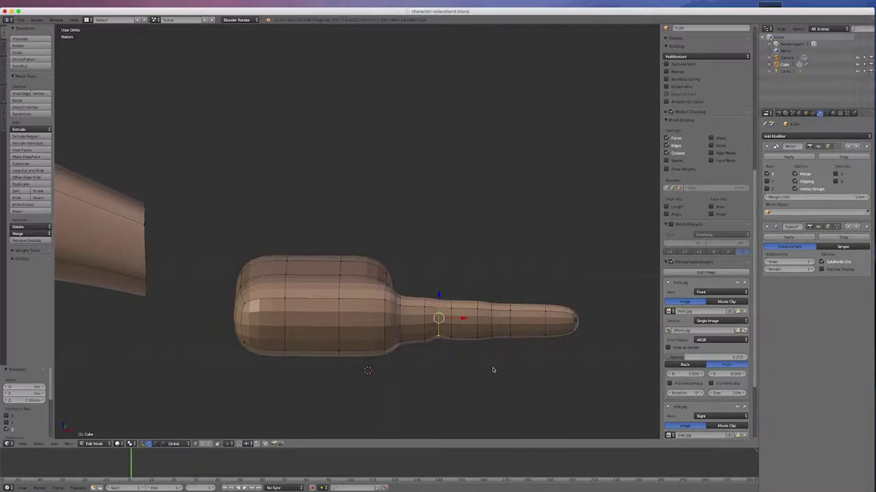
# Scale the edge loop at the finger's second joint to about 0.84 and raise it slightly along Z
pyautogui.press('KP_1')
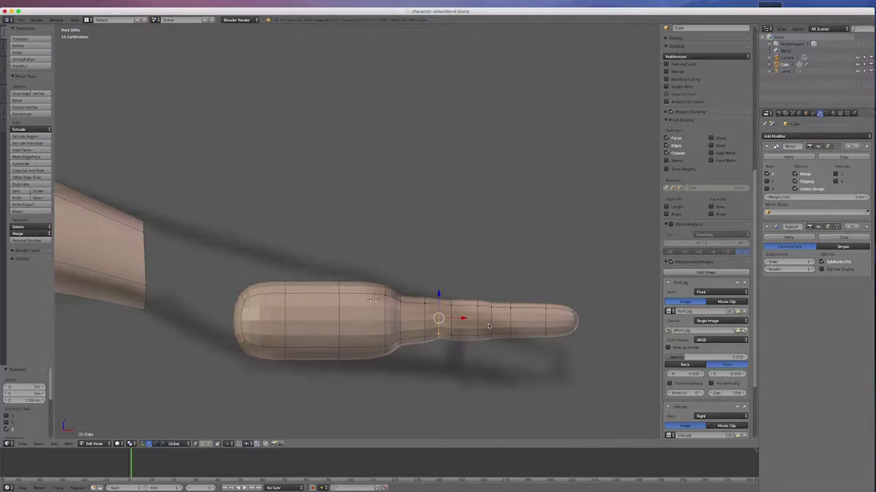
pyautogui.keyDown('alt'); pyautogui.rightClick(491, 324); pyautogui.keyUp('alt')
pyautogui.press('s')
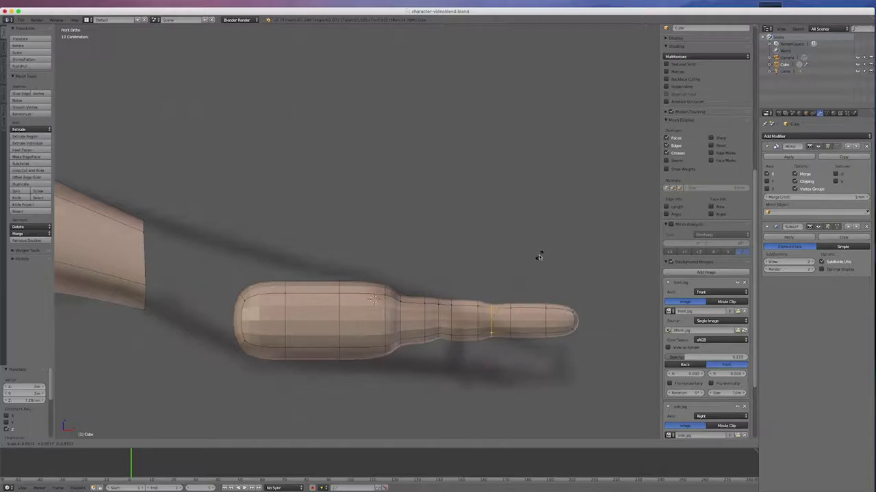
pyautogui.click(539, 257)
pyautogui.press('g')
pyautogui.press('z')
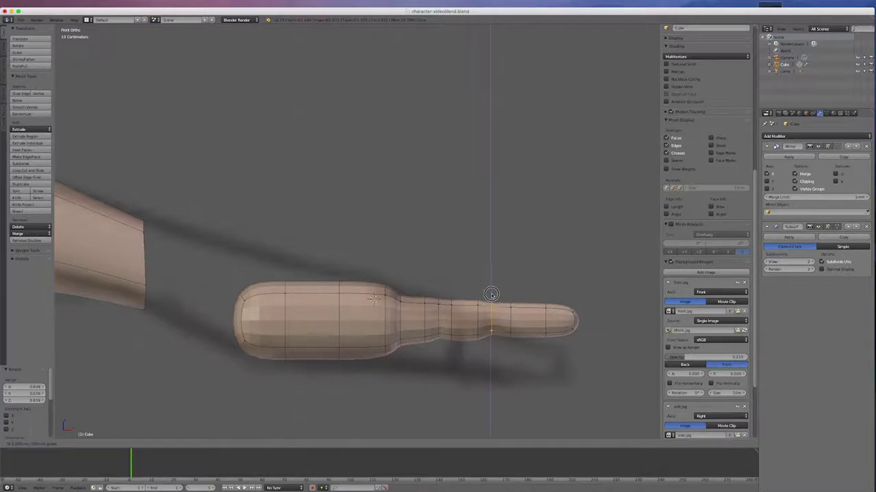
pyautogui.moveTo(491, 294); pyautogui.dragTo(491, 292)
# In the front view, pull the lower edge of the fingertip slightly back along X toward the palm
pyautogui.moveTo(589, 341); pyautogui.dragTo(593, 343, button='middle')
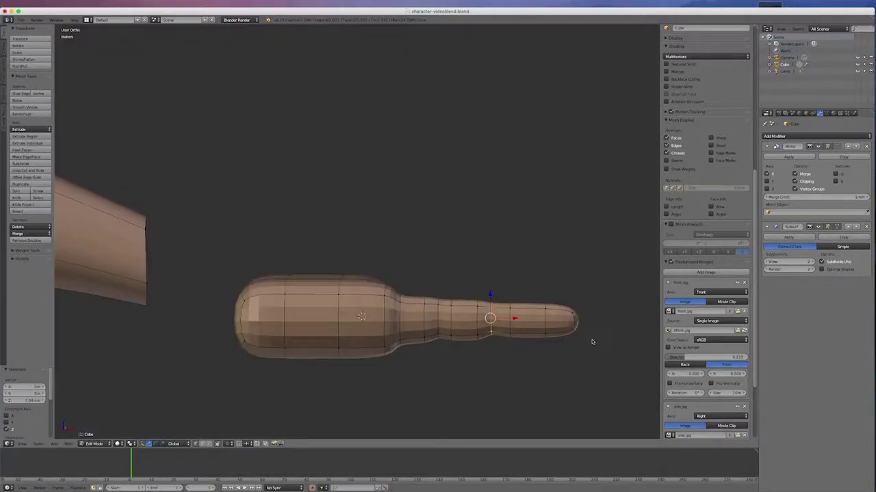
pyautogui.press('KP_1')
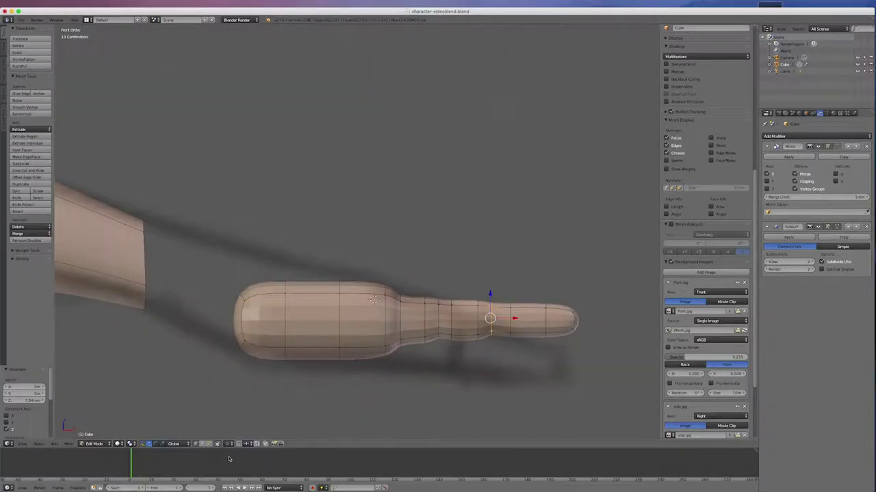
pyautogui.press('g')
pyautogui.press('x')
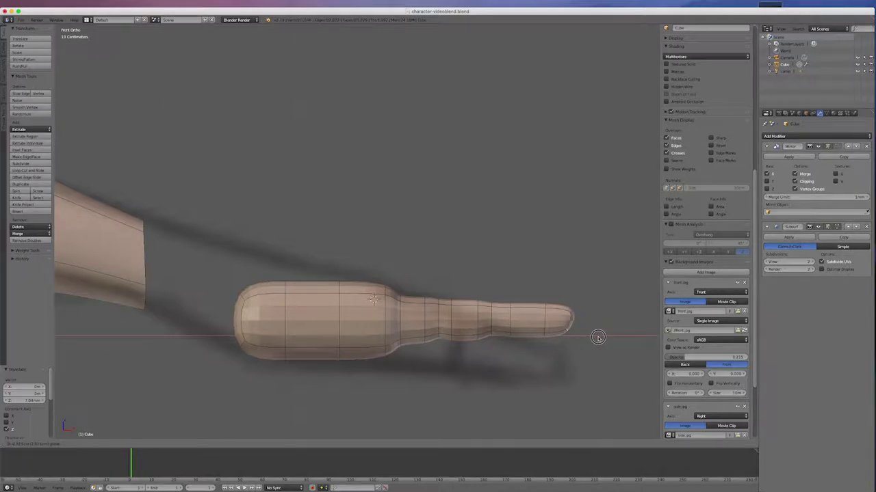
pyautogui.click(597, 338)
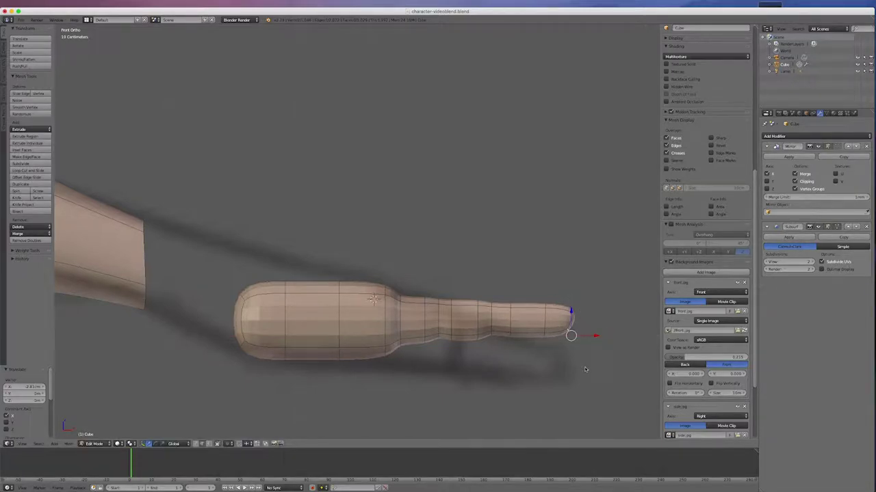
# Select the top face at the fingertip and extrude it slightly along its normal to start the fingernail
pyautogui.moveTo(583, 365); pyautogui.dragTo(568, 391, button='middle')
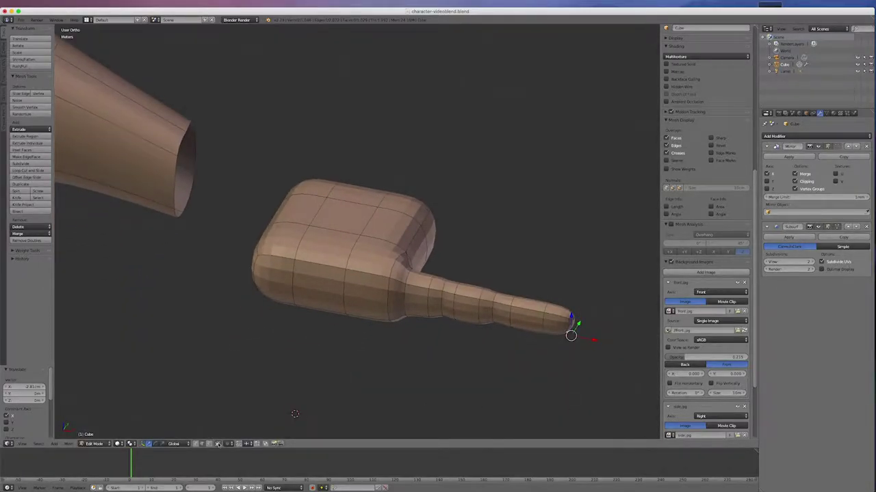
pyautogui.click(210, 445)
pyautogui.scroll(-3, 684, 233)
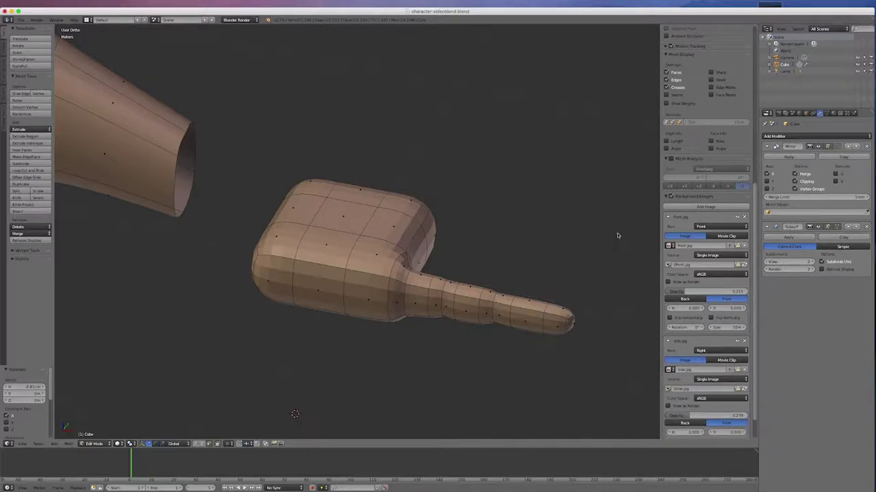
pyautogui.rightClick(553, 312)
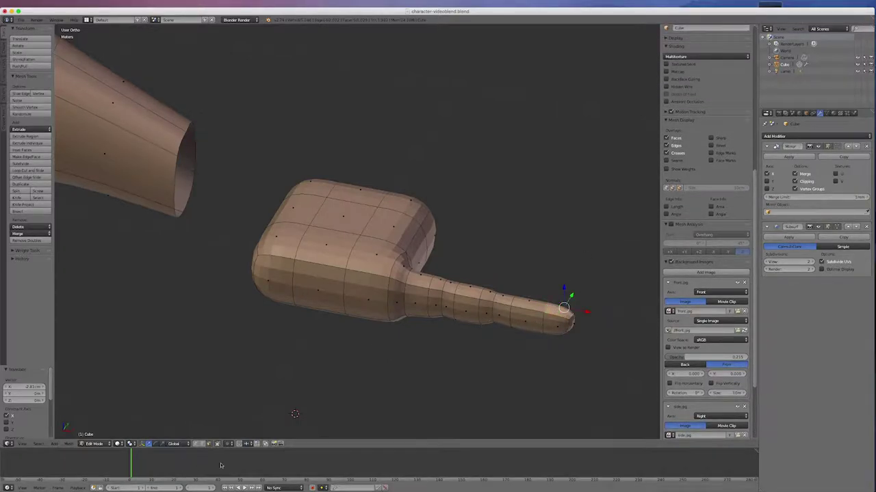
pyautogui.scroll(-4, 559, 321)
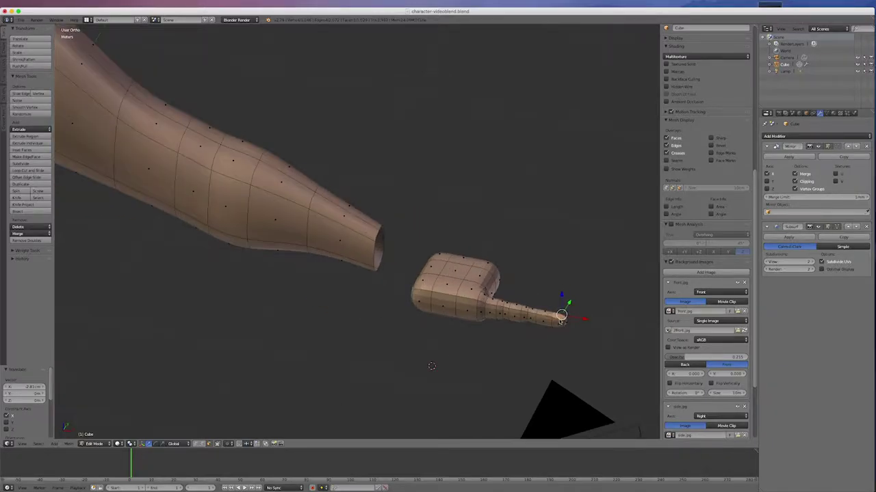
pyautogui.scroll(5, 562, 320)
pyautogui.scroll(-2, 567, 317)
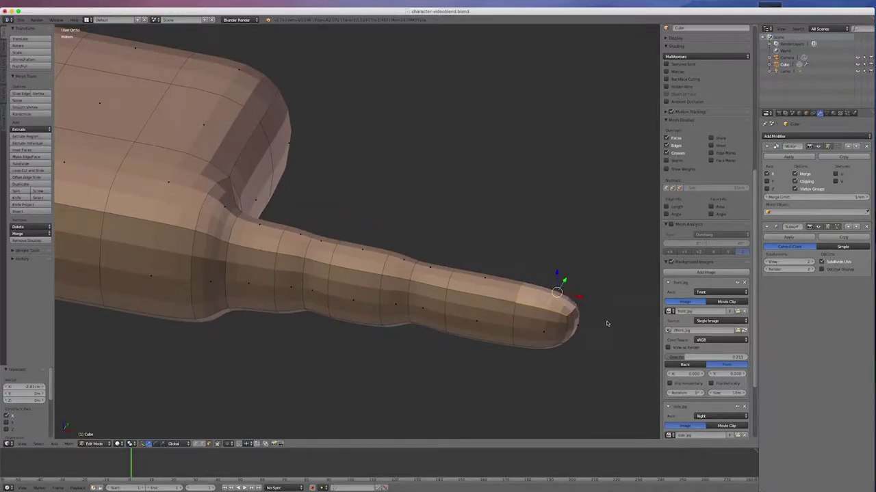
pyautogui.press('KP_1')
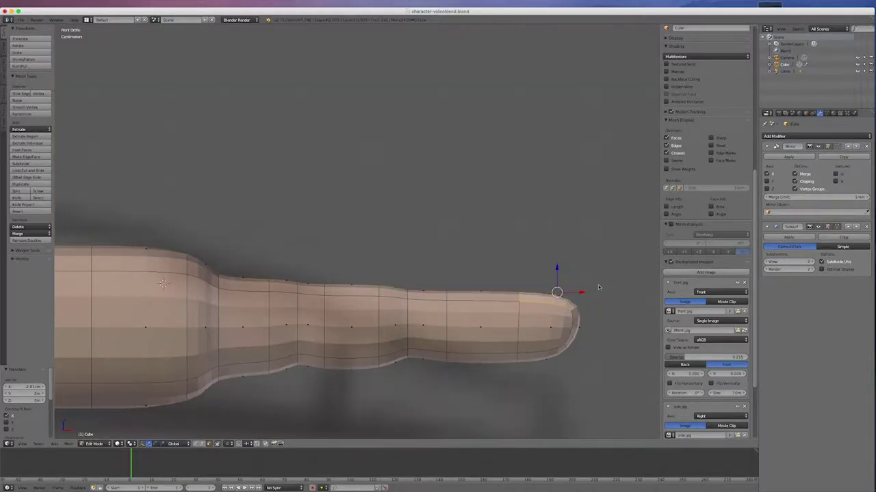
pyautogui.press('z')
pyautogui.scroll(-2, 606, 318)
pyautogui.scroll(3, 606, 318)
pyautogui.scroll(2, 621, 380)
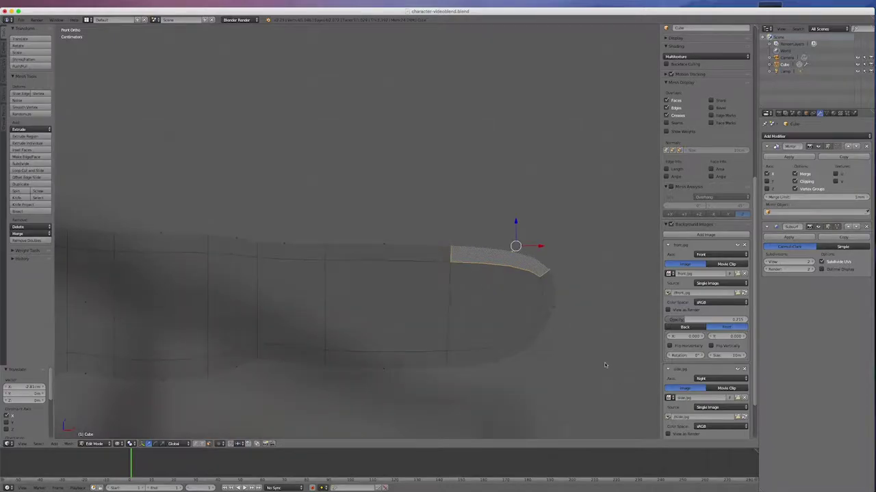
pyautogui.scroll(1, 604, 365)
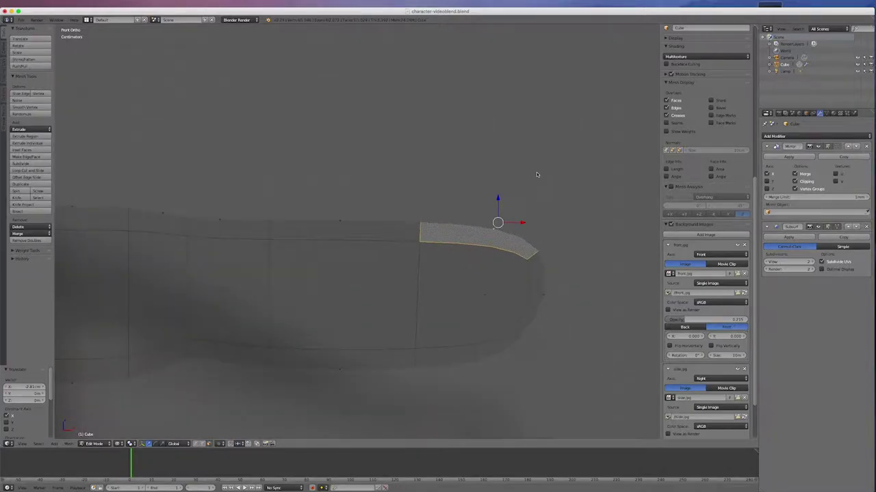
pyautogui.press('e')
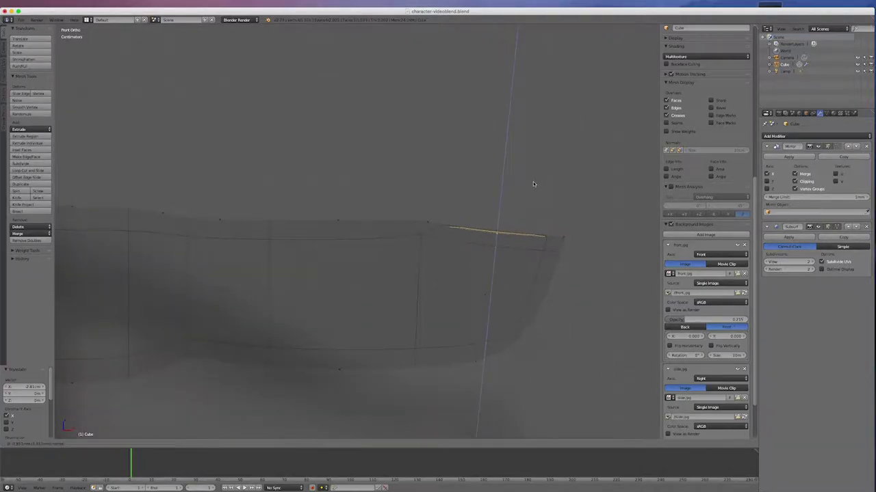
pyautogui.click(533, 184)
# Extrude the nail face upward a short distance and rotate it about -7° to level it with the finger
pyautogui.press('e')
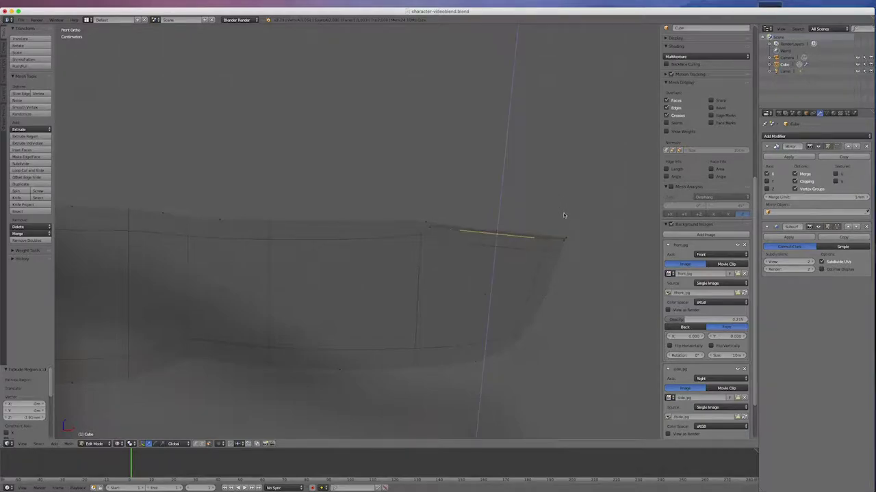
pyautogui.click(567, 197)
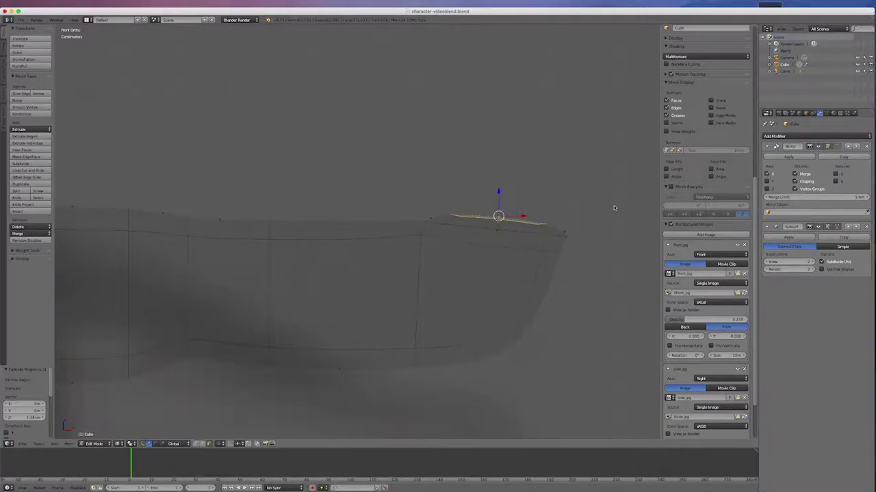
pyautogui.press('r')
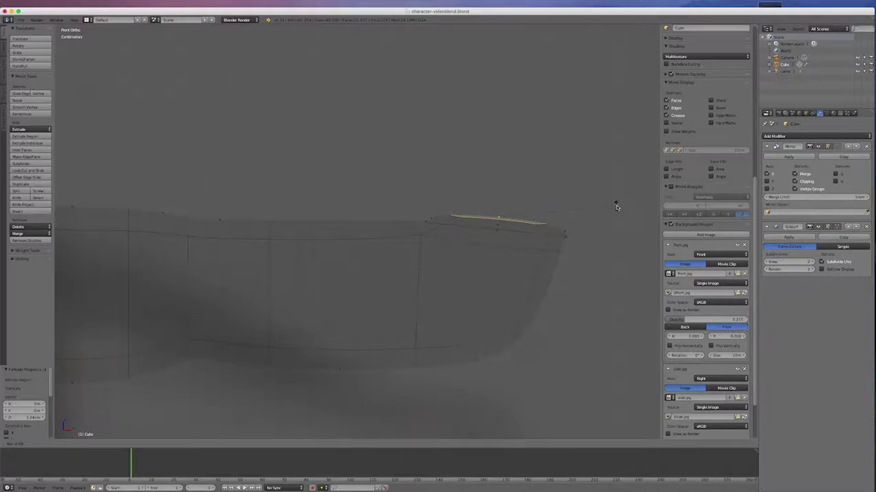
pyautogui.click(611, 197)
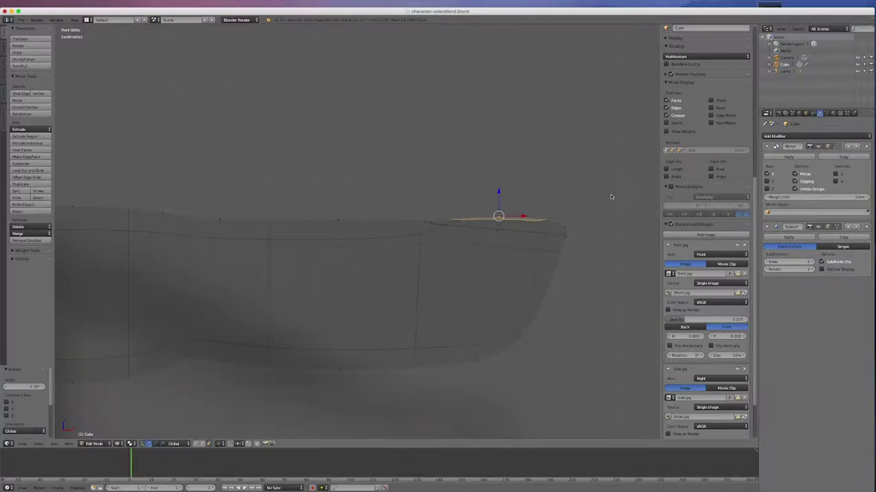
# Select the ring of faces around the nail in solid shading and scale it to about 0.93
pyautogui.press('z')
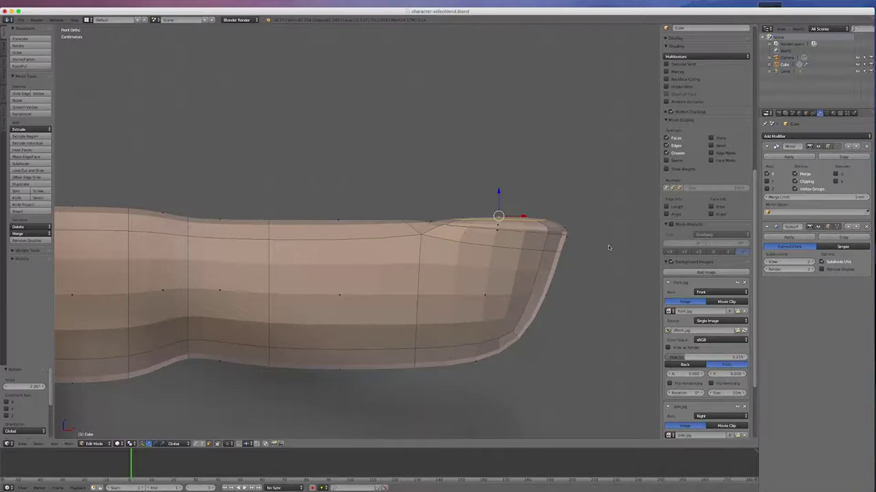
pyautogui.press('ctrl+KP_Add')
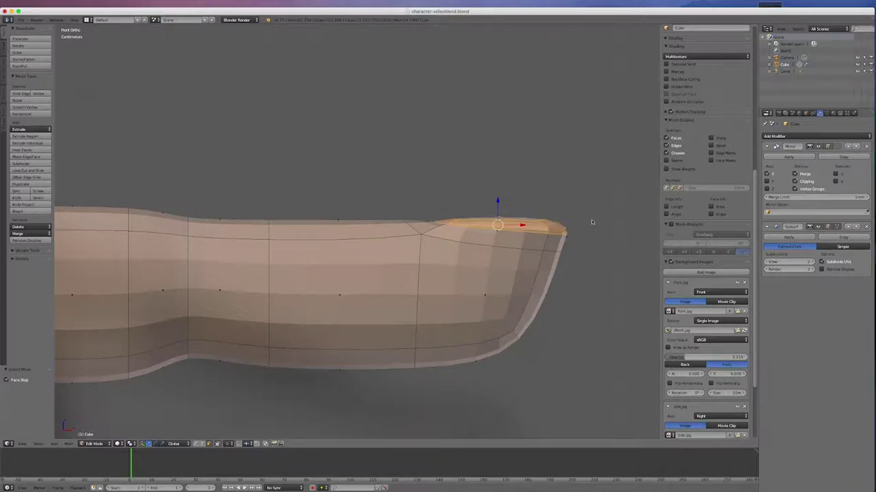
pyautogui.press('s')
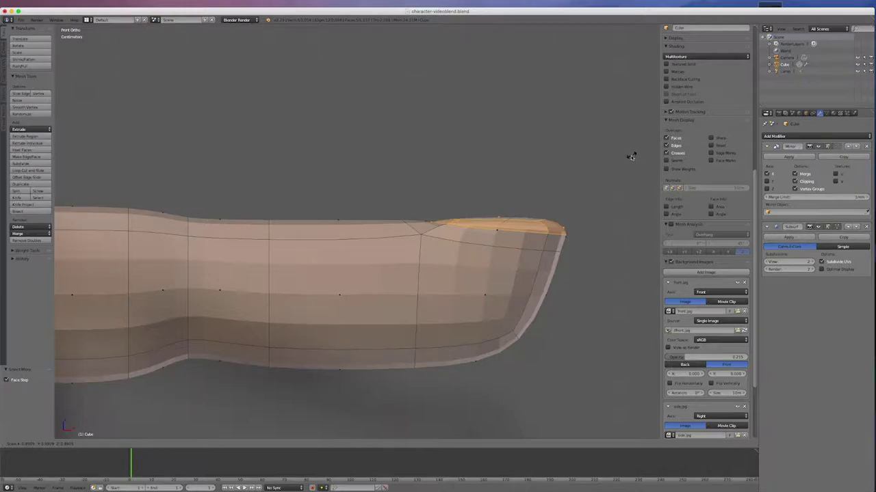
pyautogui.click(618, 165)
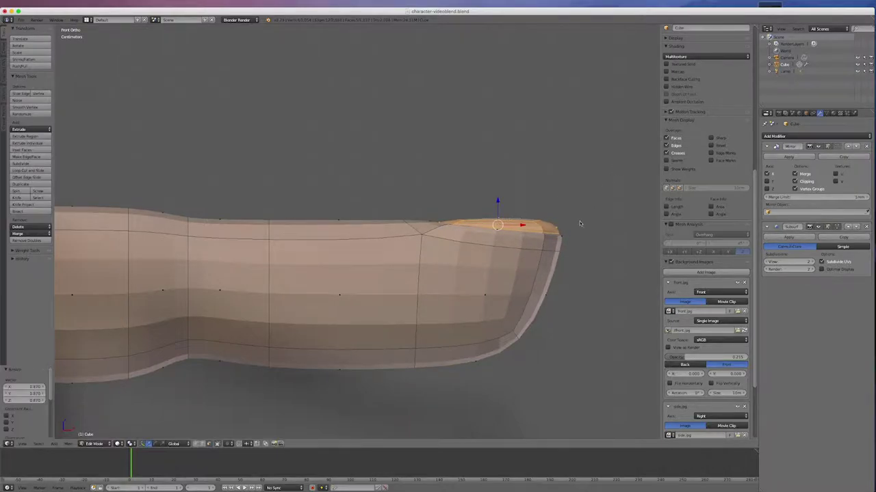
pyautogui.scroll(-1, 552, 235)
pyautogui.scroll(8, 551, 237)
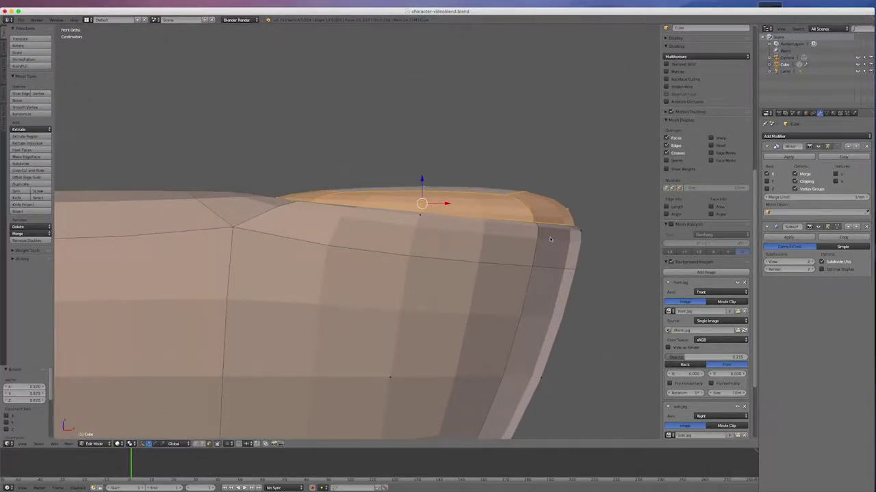
pyautogui.scroll(1, 550, 239)
pyautogui.hotkey('ctrl', 'z')
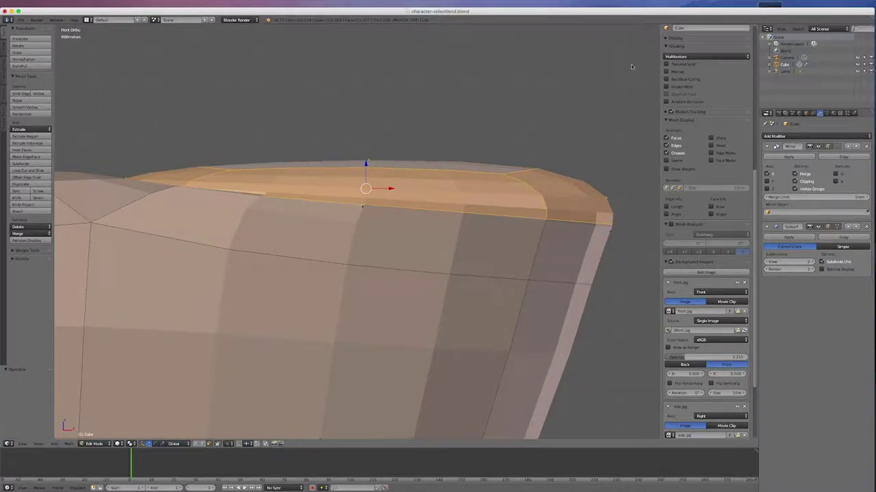
pyautogui.press('s')
pyautogui.click(618, 84)
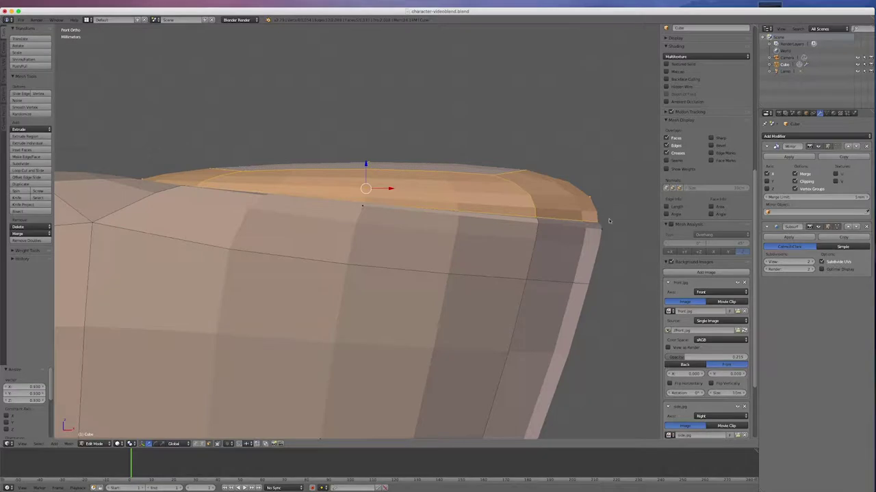
# Deselect everything and examine the finger and its new nail from several angles and distances in Object Mode
pyautogui.moveTo(609, 220); pyautogui.dragTo(594, 262, button='middle')
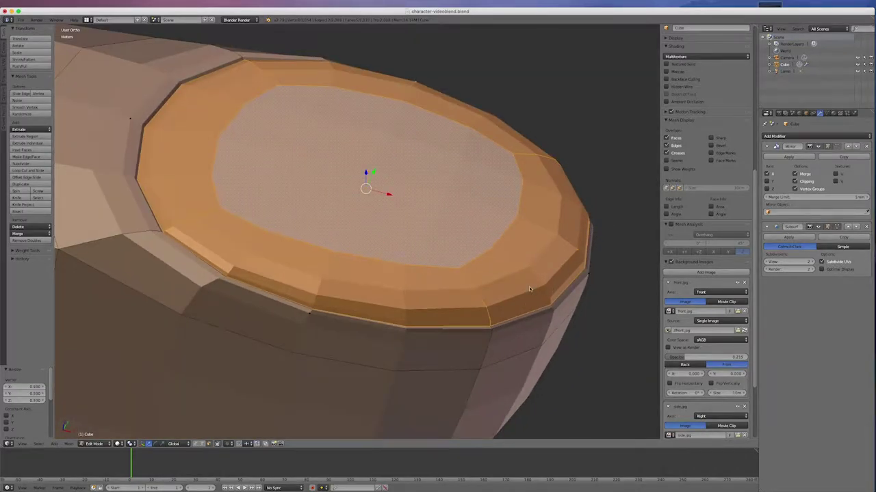
pyautogui.scroll(-6, 530, 289)
pyautogui.press('a')
pyautogui.scroll(-4, 538, 301)
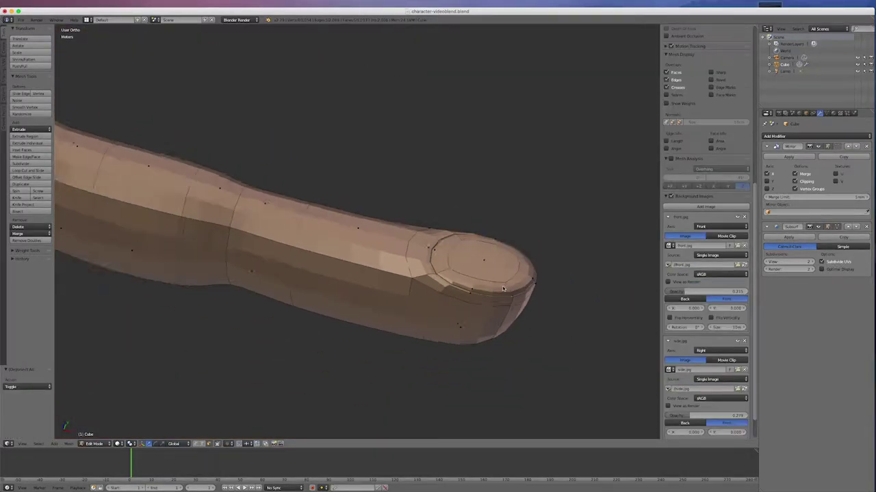
pyautogui.press('Tab')
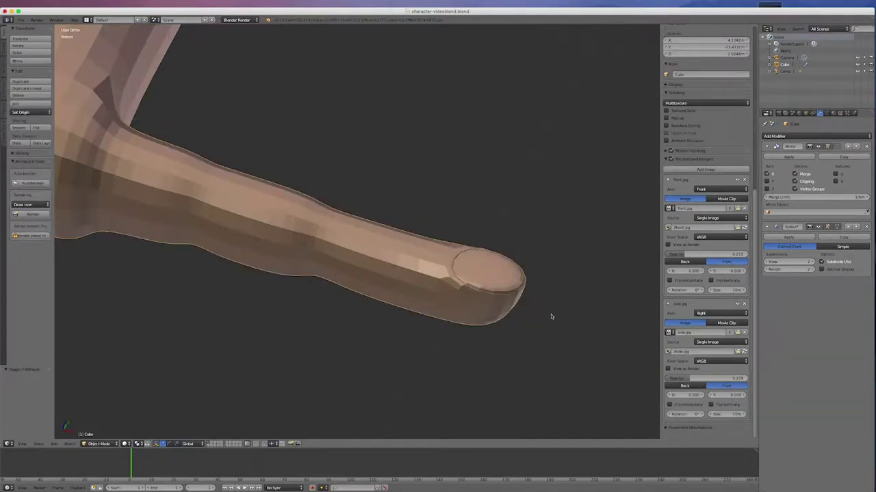
pyautogui.moveTo(552, 317); pyautogui.dragTo(526, 304, button='middle')
pyautogui.scroll(1, 569, 283)
pyautogui.scroll(-7, 559, 274)
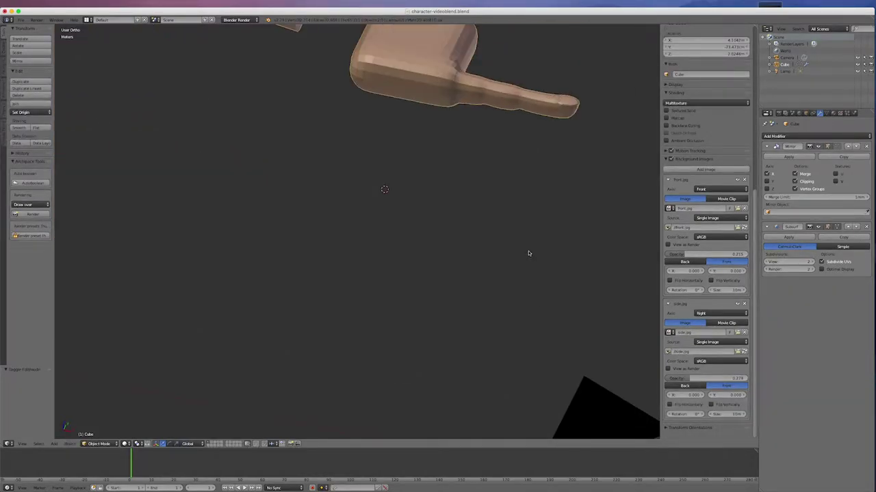
pyautogui.scroll(6, 527, 114)
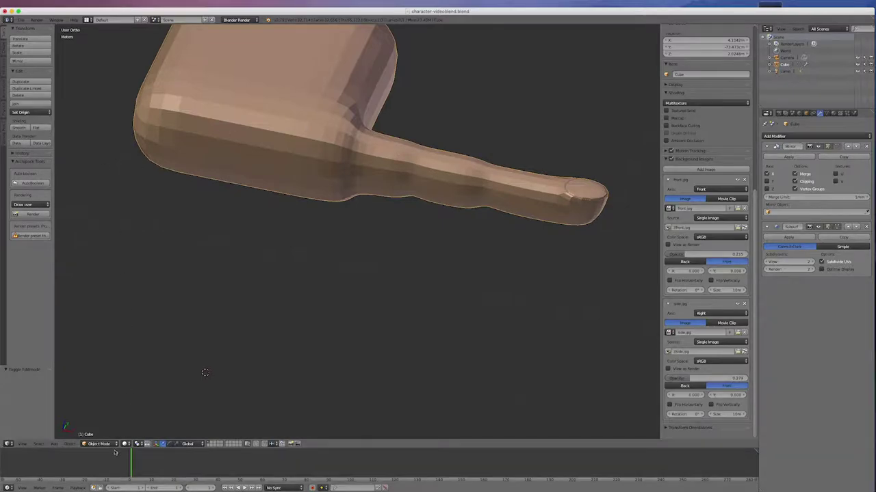
# Apply smooth shading to the character mesh and return to Edit Mode
pyautogui.click(19, 129)
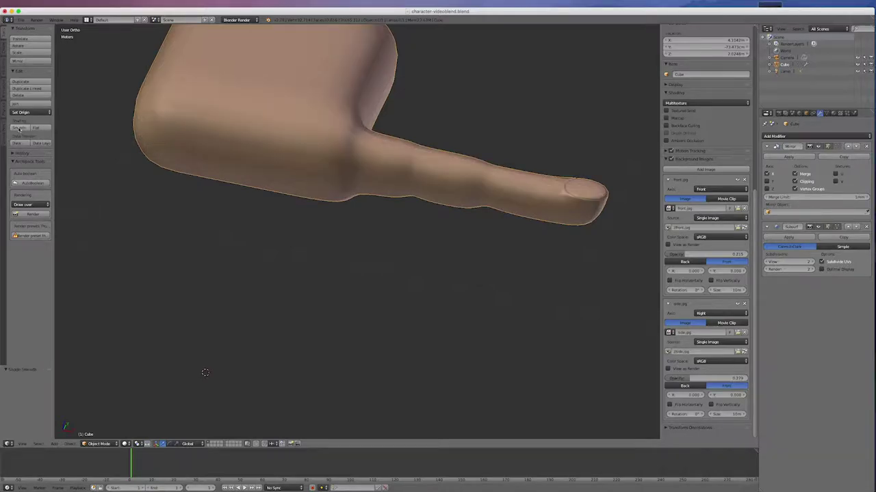
pyautogui.scroll(-2, 611, 197)
pyautogui.scroll(1, 611, 197)
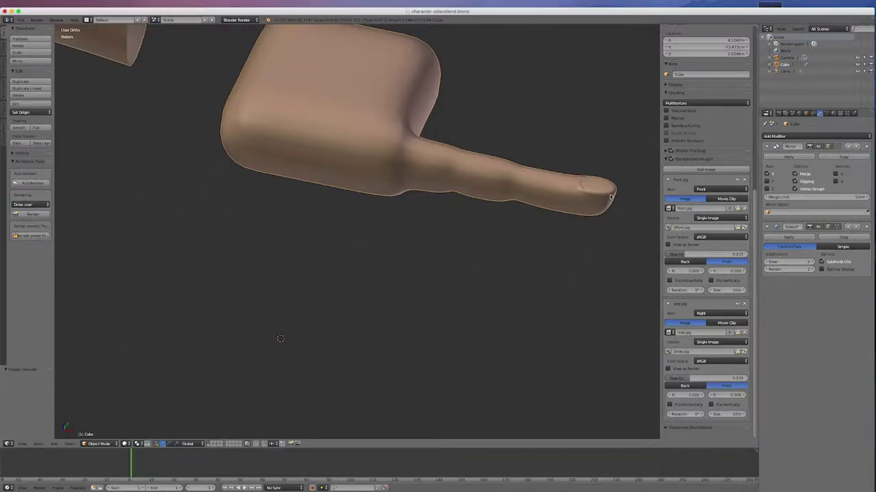
pyautogui.press('Tab')
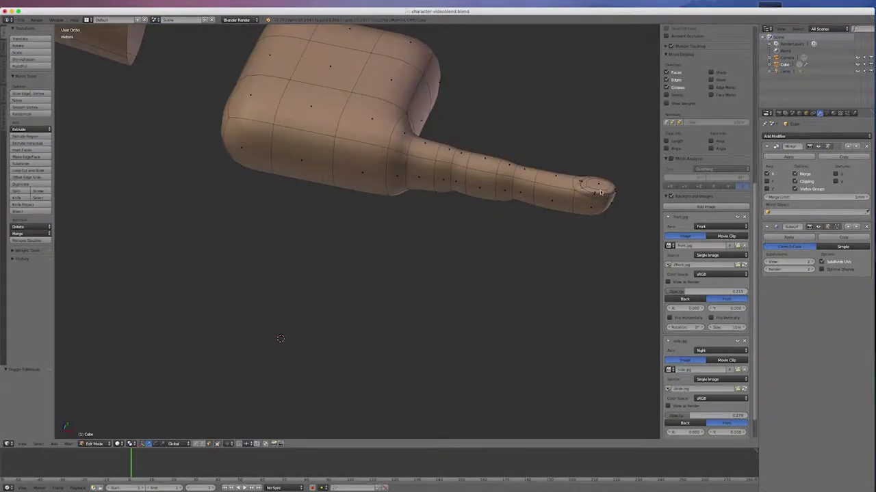
# Examine the palm and finger from above and at an angle, checking the free end faces beside the finger
pyautogui.scroll(1, 600, 197)
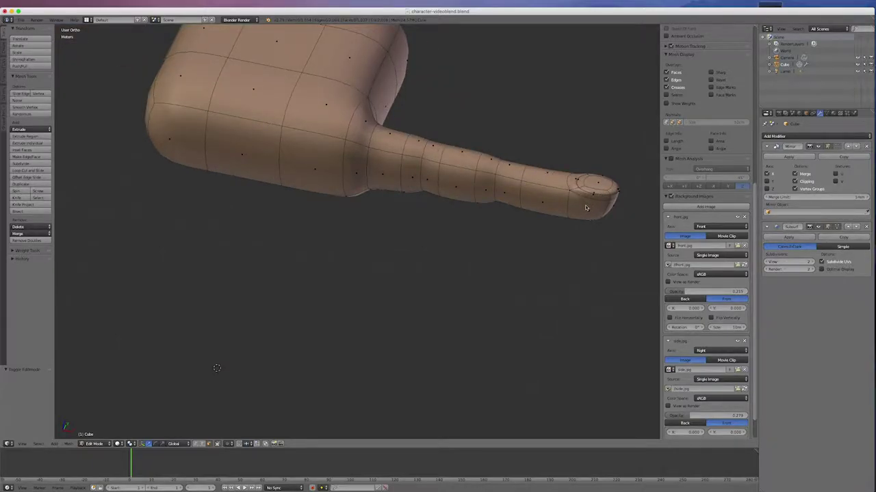
pyautogui.press('KP_7')
pyautogui.scroll(-12, 413, 117)
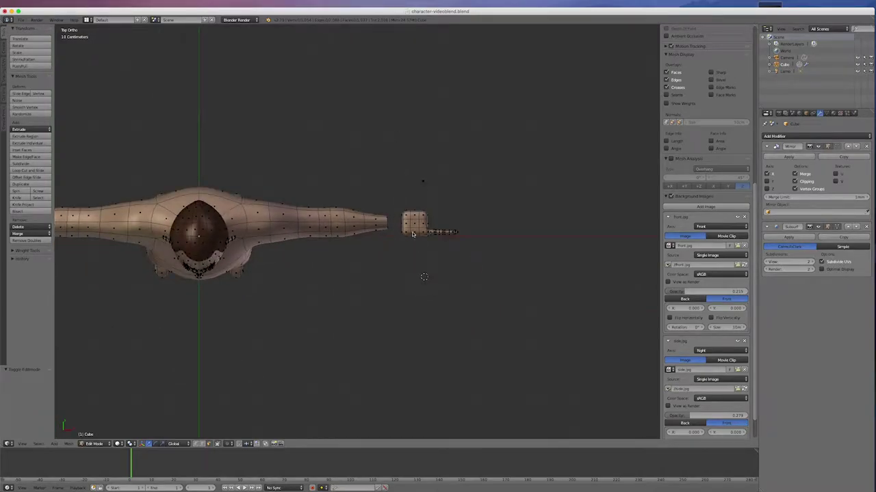
pyautogui.scroll(7, 438, 219)
pyautogui.scroll(3, 530, 208)
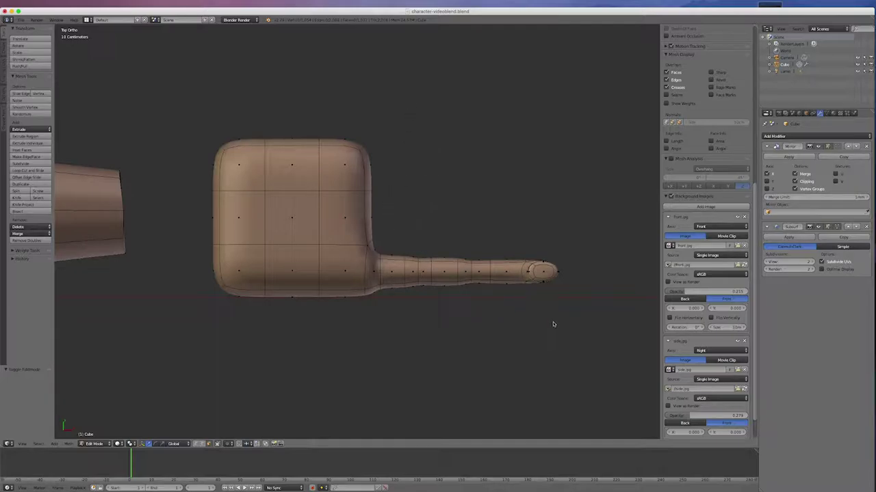
pyautogui.moveTo(564, 320); pyautogui.dragTo(553, 289, button='middle')
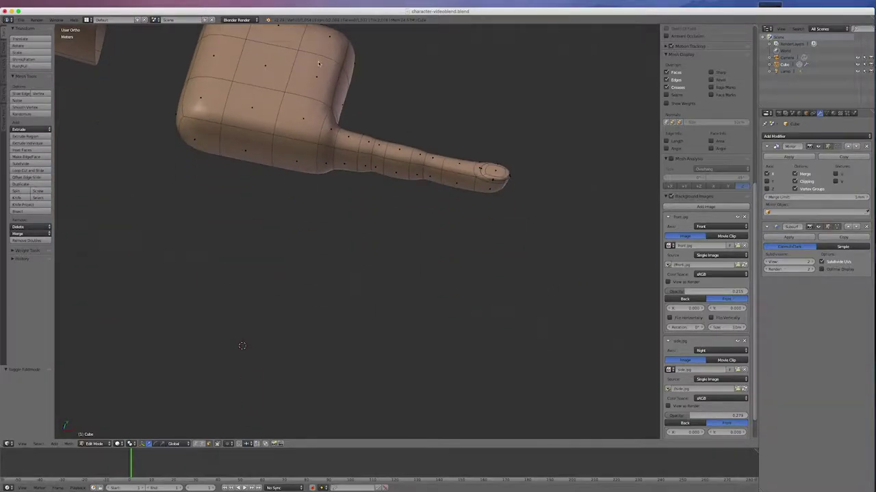
pyautogui.rightClick(349, 67)
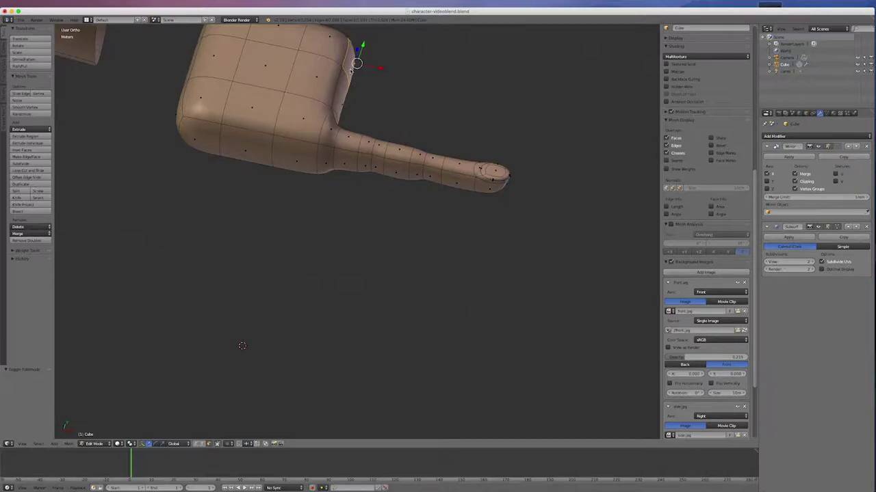
pyautogui.press('KP_7')
pyautogui.moveTo(567, 181); pyautogui.dragTo(548, 147, button='middle')
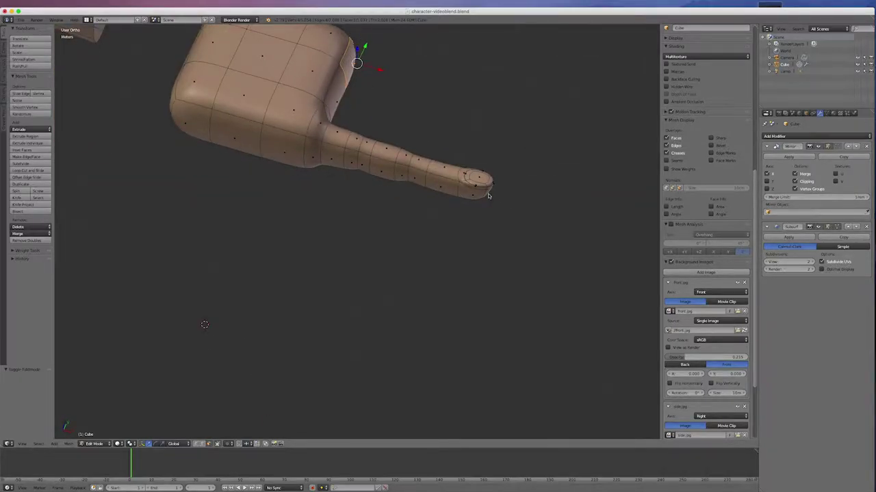
# Select the whole finger by growing the selection from a fingertip face until it reaches the finger's base at the palm
pyautogui.rightClick(487, 194)
pyautogui.press('ctrl+KP_Add')
pyautogui.press('ctrl+KP_Add')
pyautogui.press('ctrl+KP_Add')
pyautogui.press('ctrl+KP_Add')
pyautogui.press('ctrl+KP_Add')
pyautogui.press('ctrl+KP_Add')
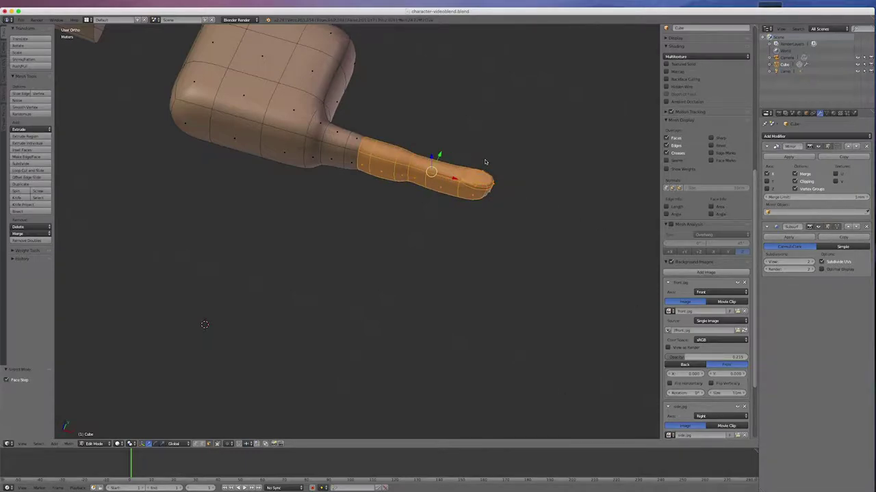
pyautogui.press('ctrl+KP_Add')
pyautogui.press('ctrl+KP_Add')
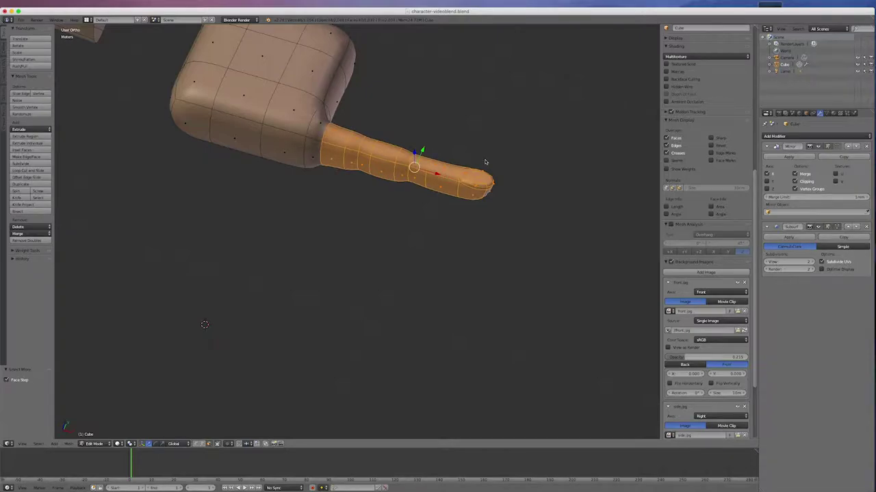
# Duplicate the selected finger in top view and place the copy in front of the palm's opposite outer end face
pyautogui.press('KP_7')
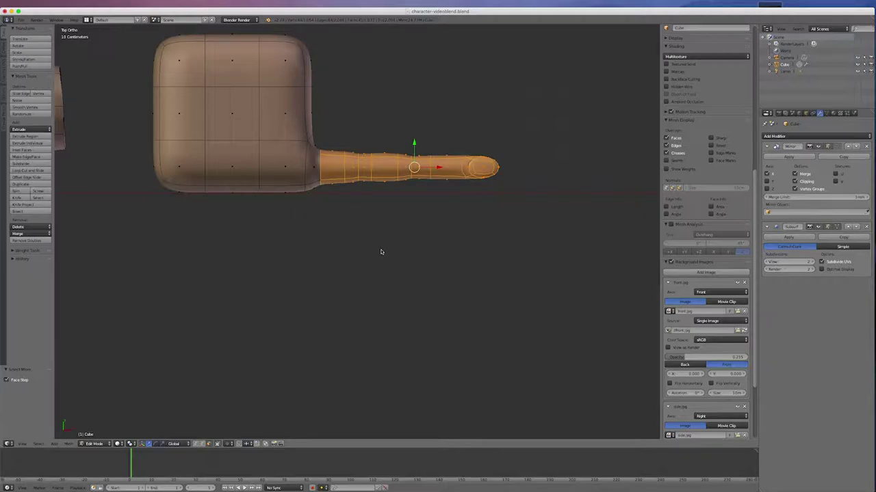
pyautogui.scroll(-3, 384, 257)
pyautogui.scroll(3, 399, 137)
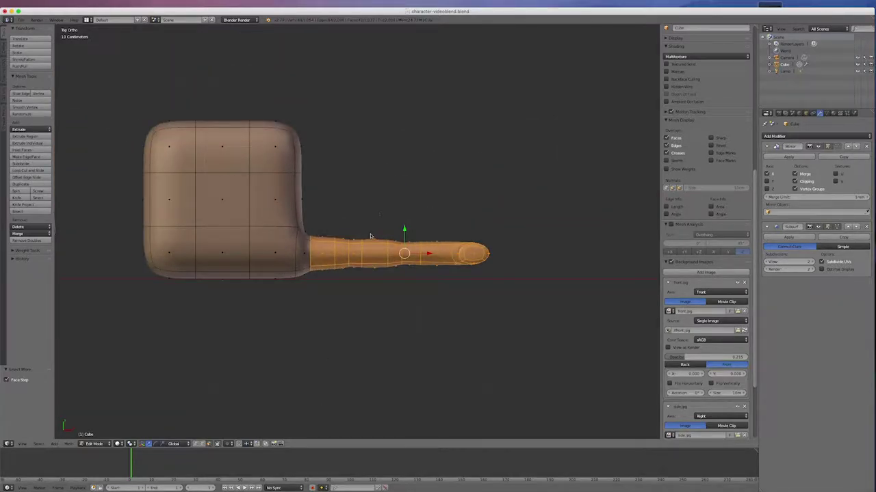
pyautogui.hotkey('shift', 'd')
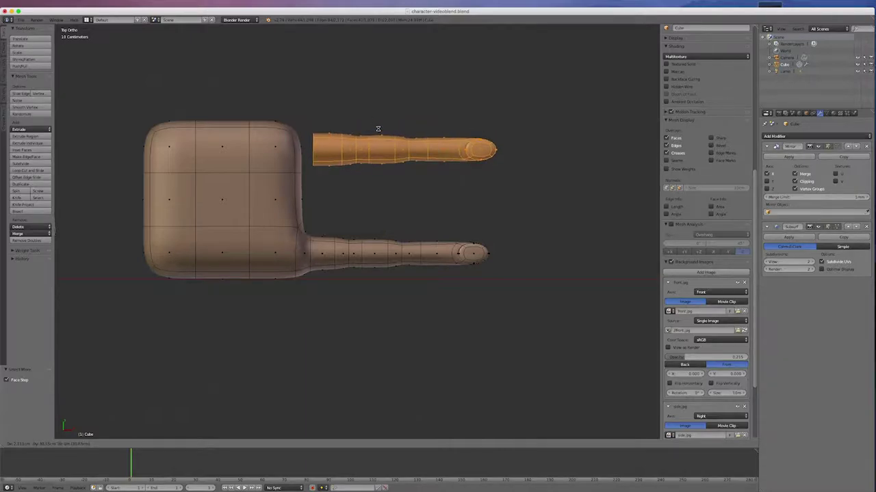
pyautogui.click(377, 128)
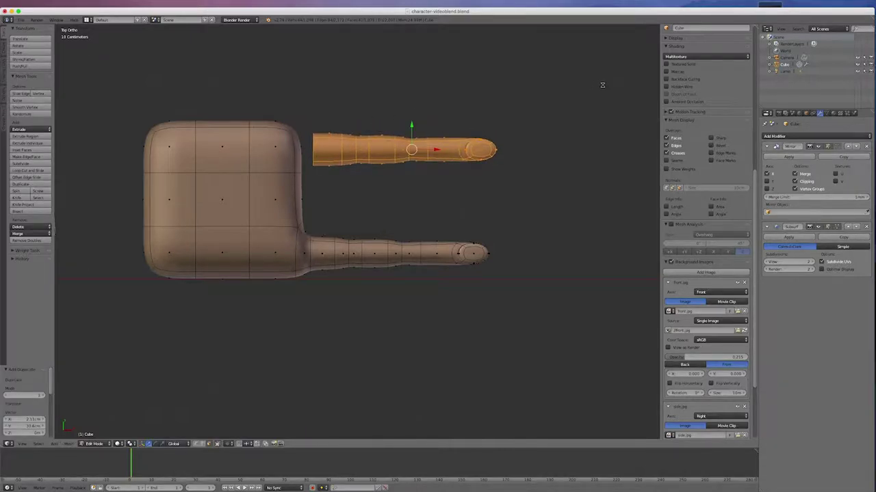
# Scale the outer finger copy to about 0.86 and move it -4.82 cm along X towards the palm
pyautogui.press('s')
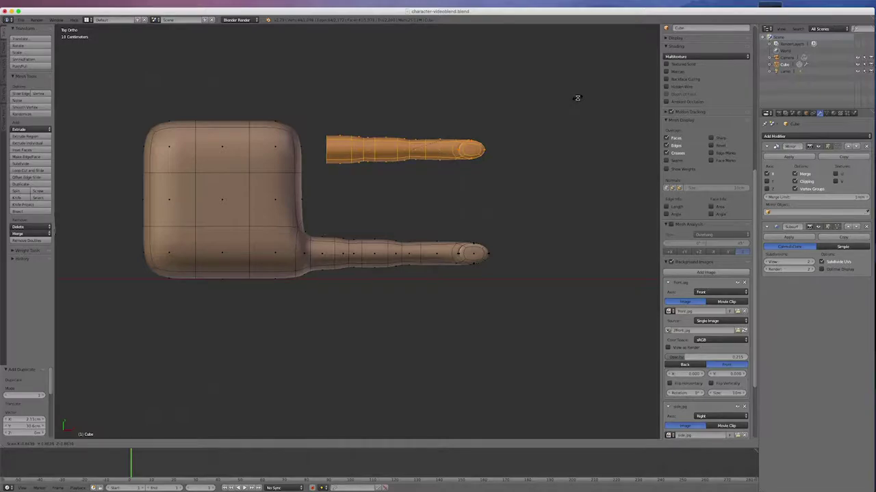
pyautogui.click(577, 97)
pyautogui.moveTo(434, 149); pyautogui.dragTo(416, 148)
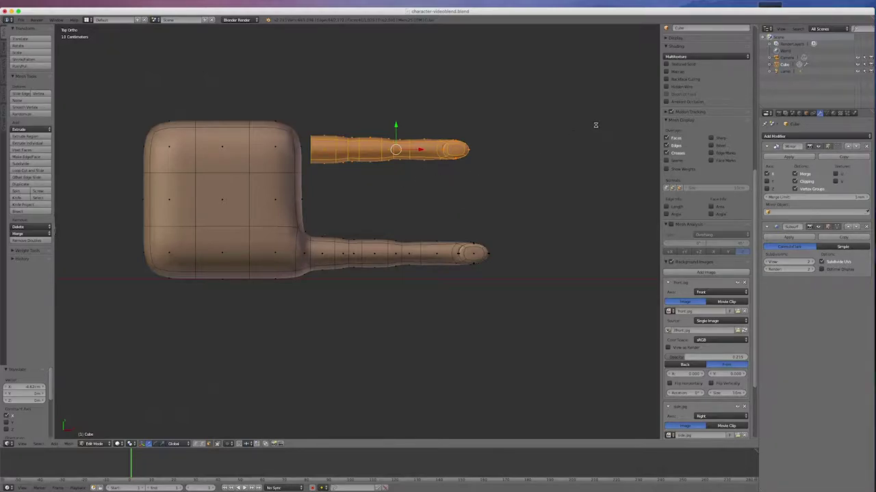
# Duplicate the outer finger and place the copy in the middle gap between the two existing fingers
pyautogui.hotkey('shift', 'd')
pyautogui.press('y')
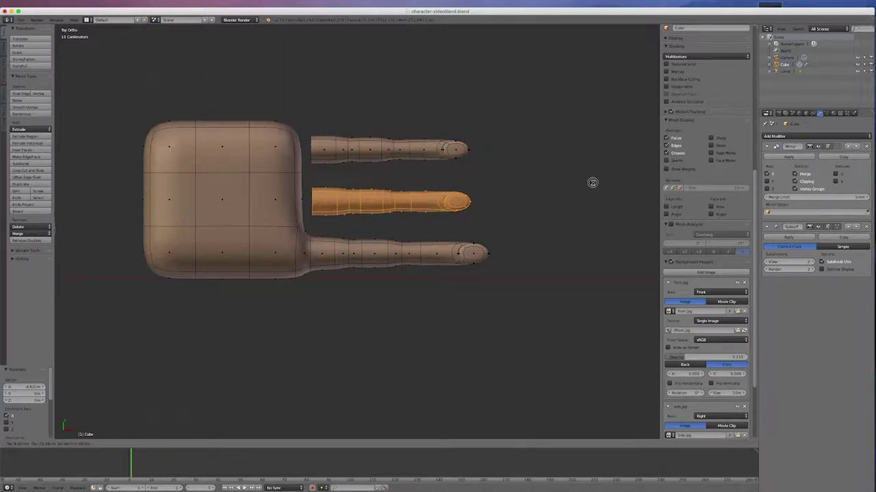
pyautogui.click(588, 184)
# Scale the middle finger up to about 1.15 and move it 3.42 cm along X away from the palm
pyautogui.press('s')
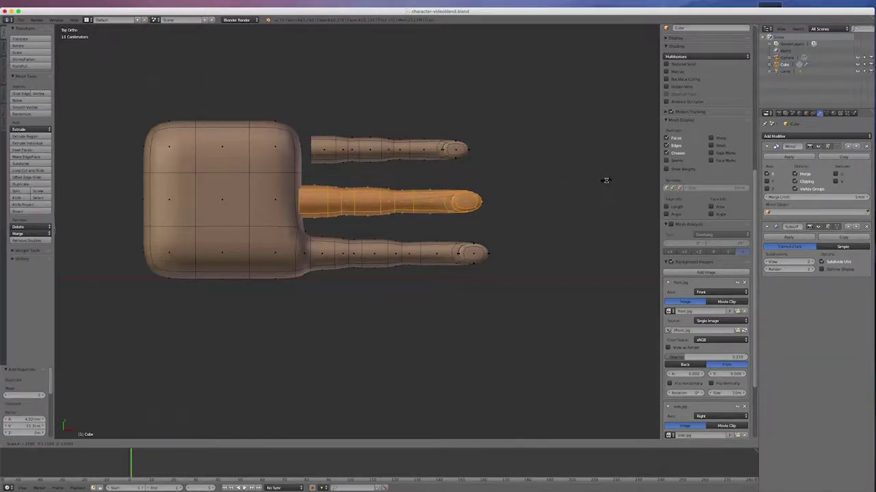
pyautogui.click(607, 180)
pyautogui.moveTo(418, 201); pyautogui.dragTo(430, 201)
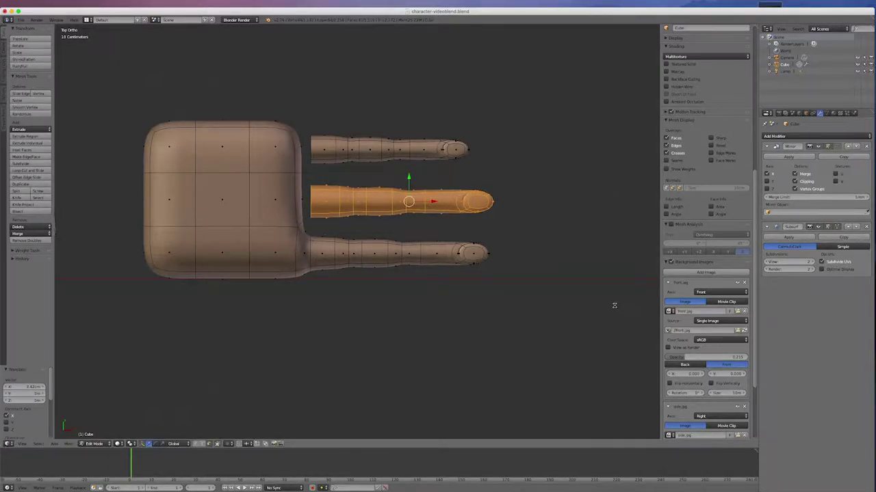
# Delete the palm end face opposite the outer duplicated finger
pyautogui.moveTo(506, 322); pyautogui.dragTo(489, 241, button='middle')
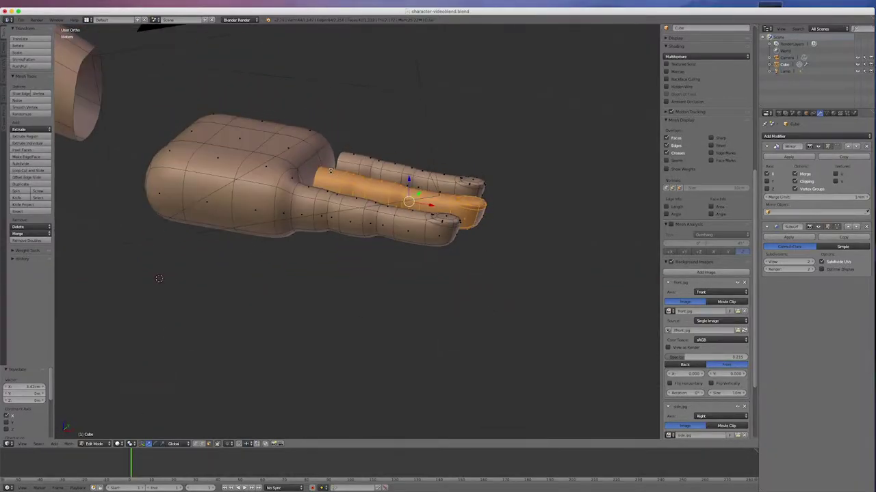
pyautogui.scroll(-2, 323, 164)
pyautogui.scroll(6, 323, 164)
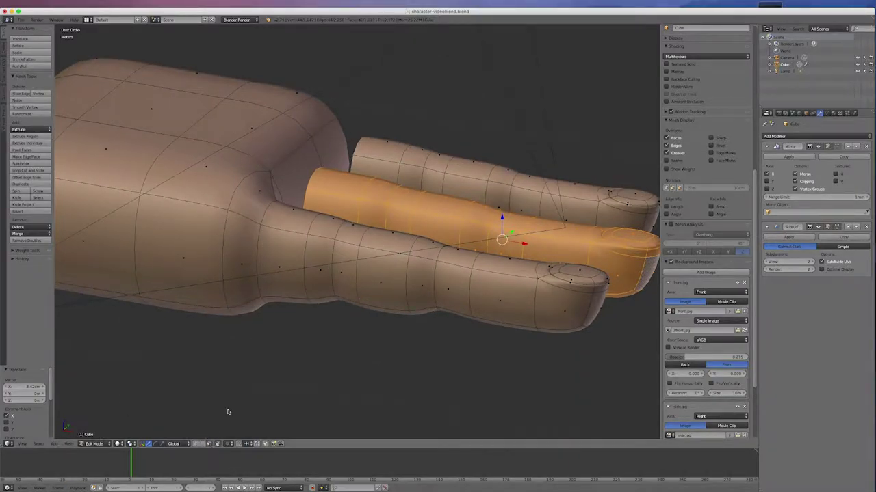
pyautogui.rightClick(326, 157)
pyautogui.moveTo(295, 363); pyautogui.dragTo(301, 371, button='middle')
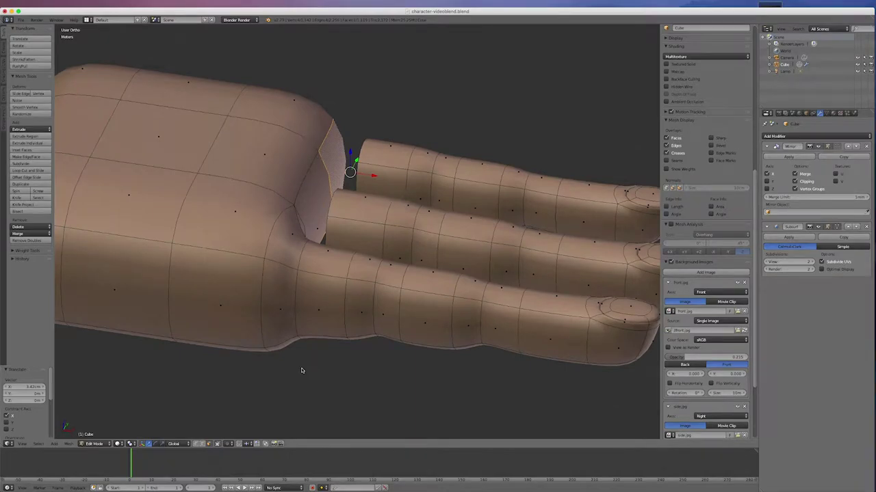
pyautogui.press('x')
pyautogui.click(328, 261)
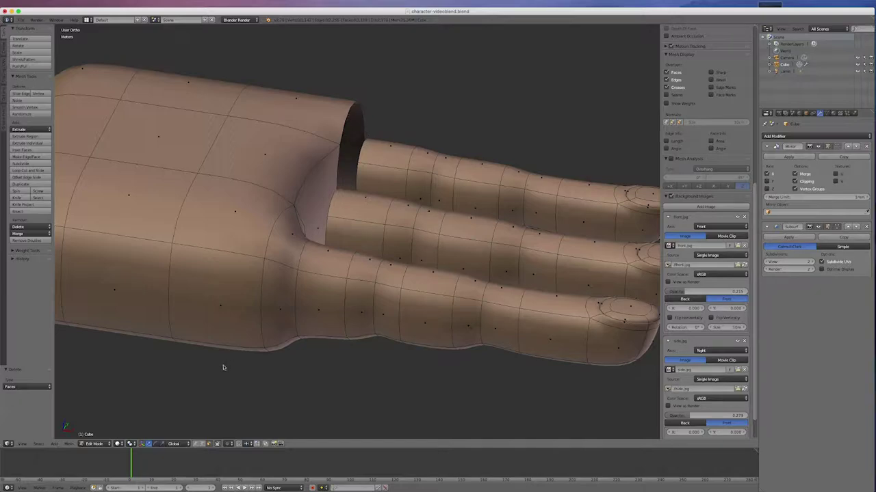
# Bridge the edge loop of the palm's outer opening to the open base loop of the outer finger
pyautogui.click(197, 445)
pyautogui.keyDown('alt'); pyautogui.rightClick(348, 120); pyautogui.keyUp('alt')
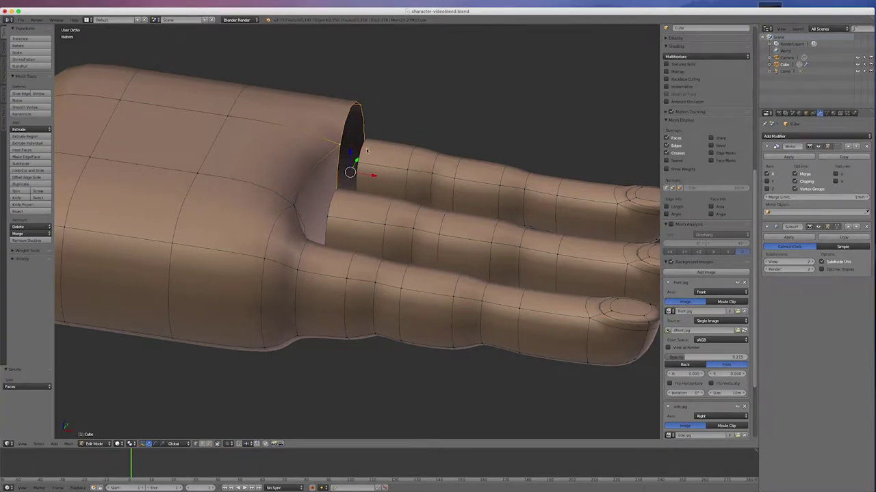
pyautogui.moveTo(450, 88); pyautogui.dragTo(462, 93, button='middle')
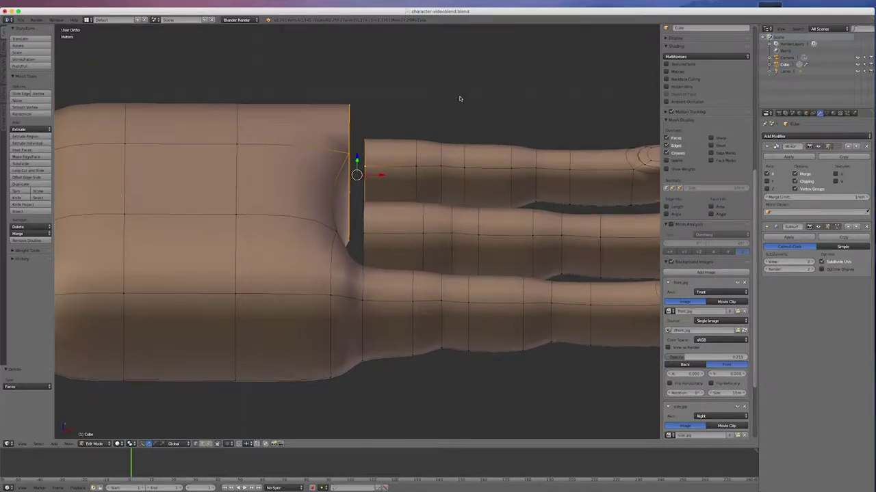
pyautogui.press('w')
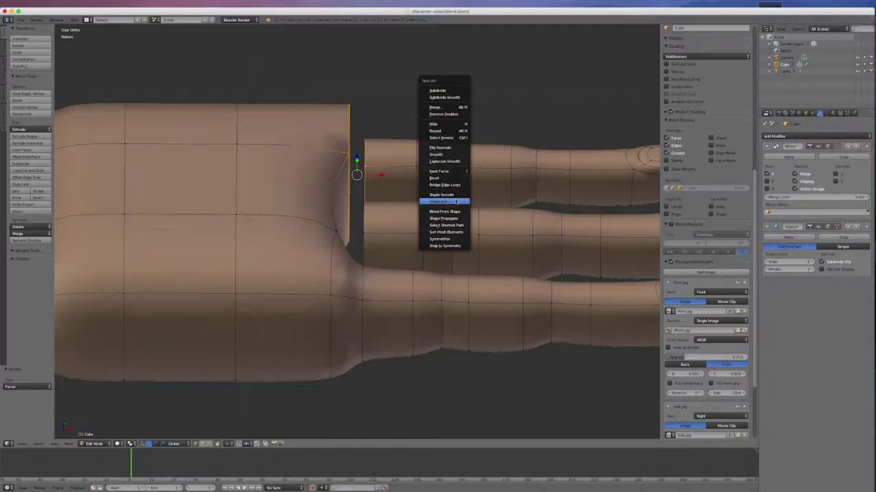
pyautogui.click(446, 185)
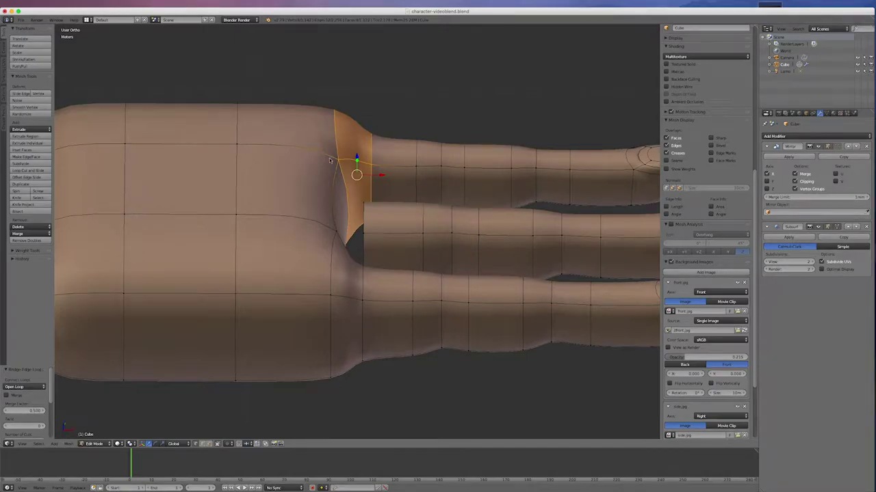
# Delete the remaining palm end face opposite the middle finger
pyautogui.moveTo(464, 111); pyautogui.dragTo(433, 118, button='middle')
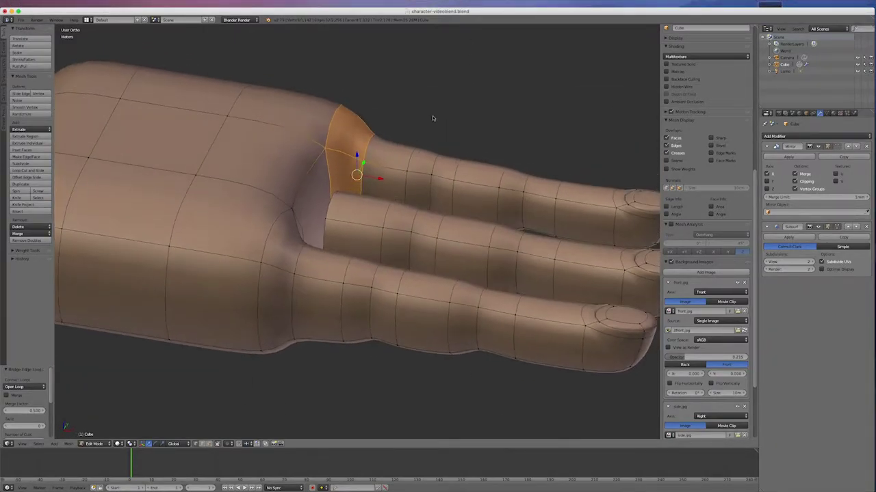
pyautogui.click(209, 444)
pyautogui.rightClick(313, 212)
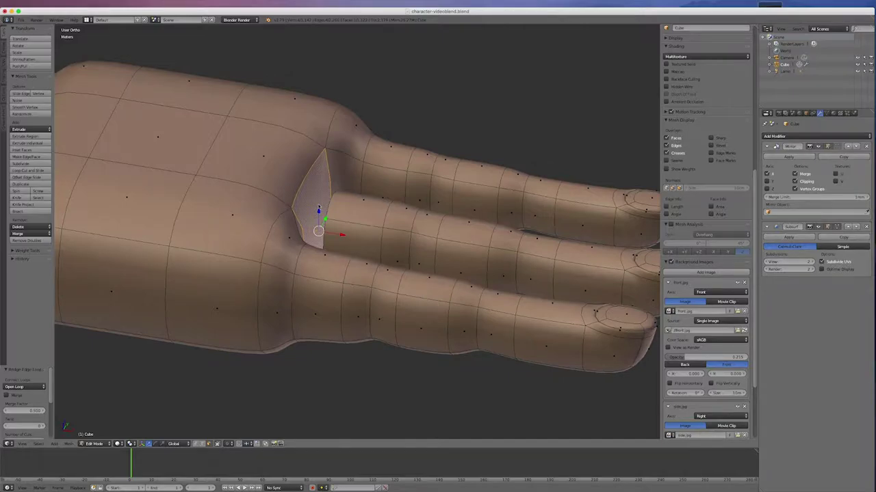
pyautogui.press('x')
pyautogui.click(315, 203)
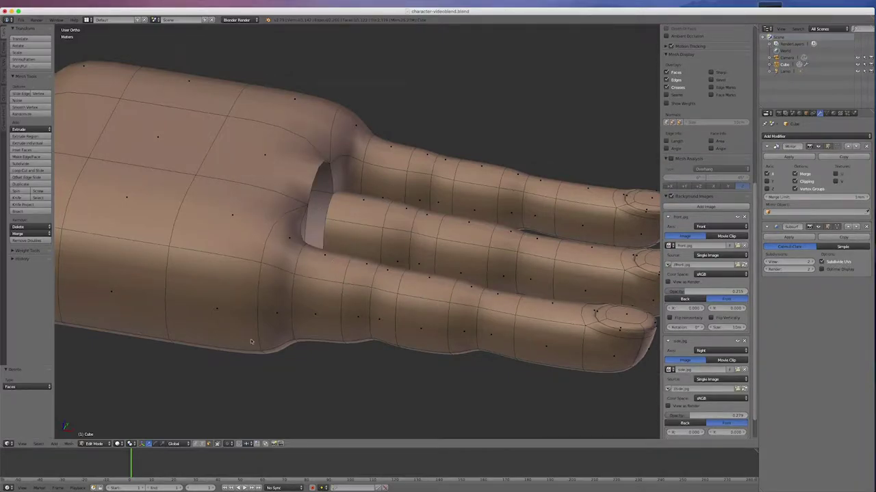
# Bridge the edge loop of the palm's middle opening to the open base loop of the middle finger
pyautogui.click(195, 444)
pyautogui.keyDown('alt'); pyautogui.rightClick(323, 184); pyautogui.keyUp('alt')
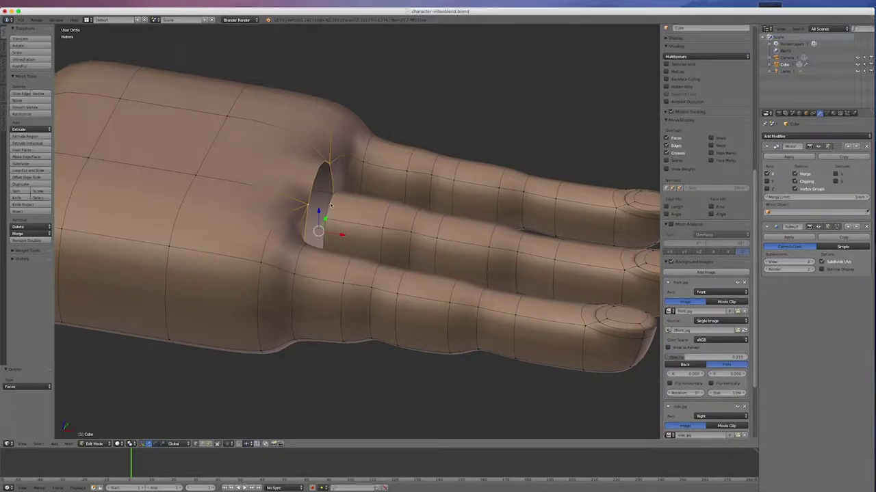
pyautogui.keyDown('alt'); pyautogui.keyDown('shift'); pyautogui.rightClick(329, 204); pyautogui.keyUp('shift'); pyautogui.keyUp('alt')
pyautogui.press('w')
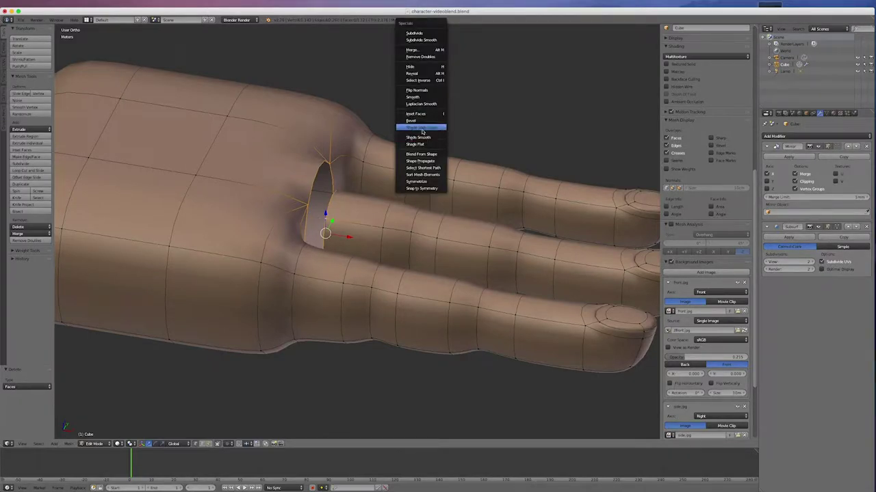
pyautogui.click(422, 128)
pyautogui.scroll(-4, 345, 175)
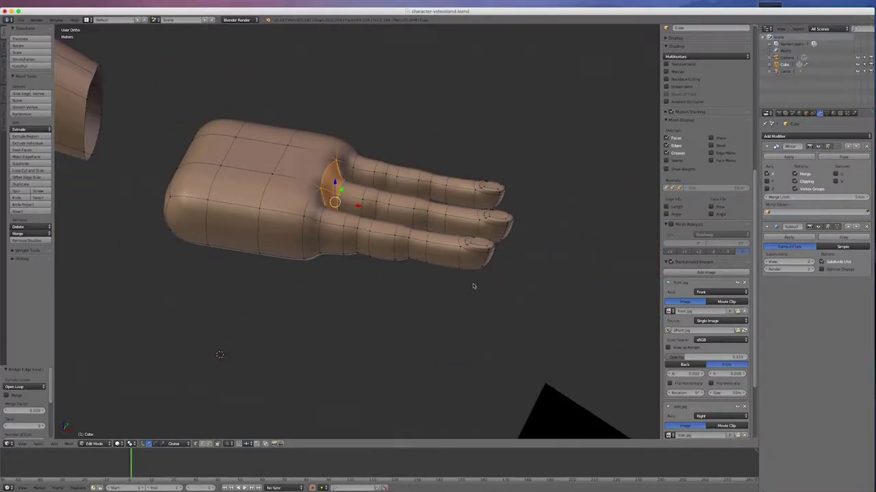
pyautogui.moveTo(493, 257); pyautogui.dragTo(425, 256, button='middle')
pyautogui.moveTo(235, 272); pyautogui.dragTo(320, 269, button='middle')
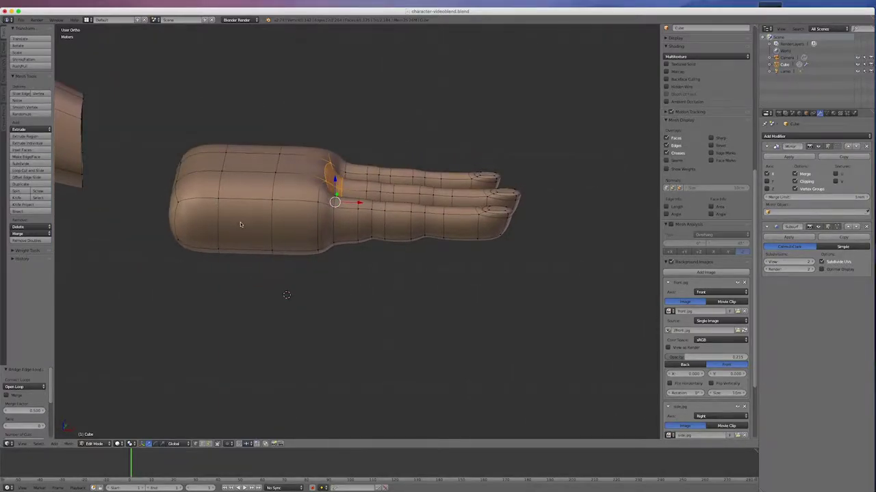
# Duplicate the middle face on the thumb side of the palm, keeping the copy in place
pyautogui.click(210, 444)
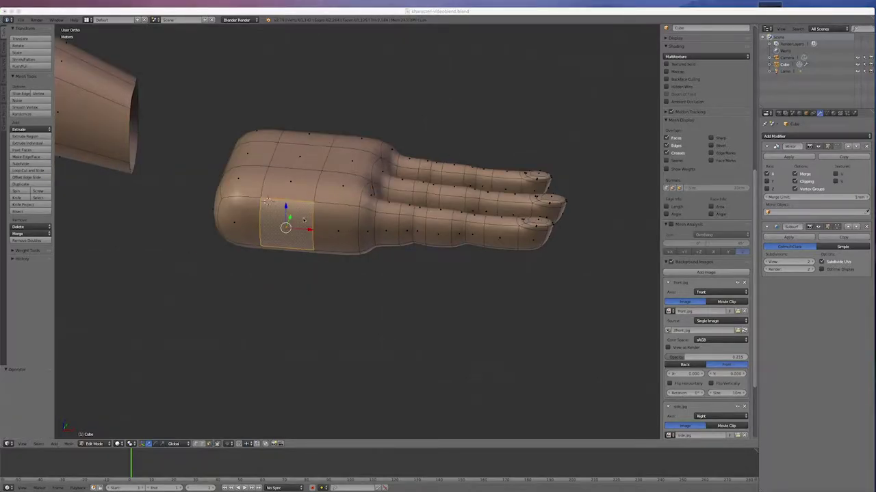
pyautogui.click(245, 222)
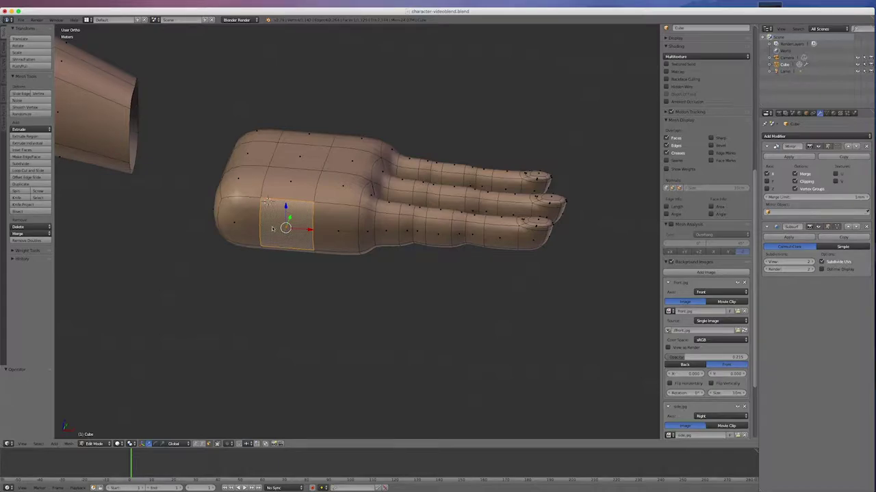
pyautogui.scroll(5, 268, 226)
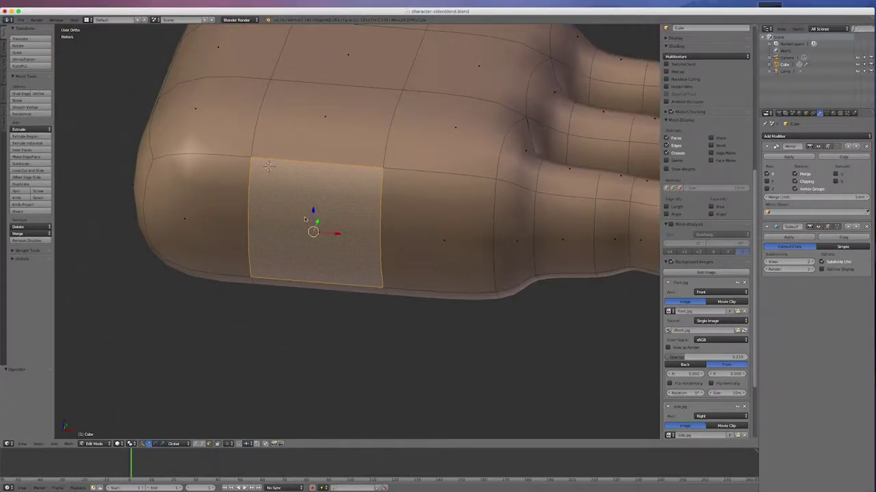
pyautogui.hotkey('shift', 'd')
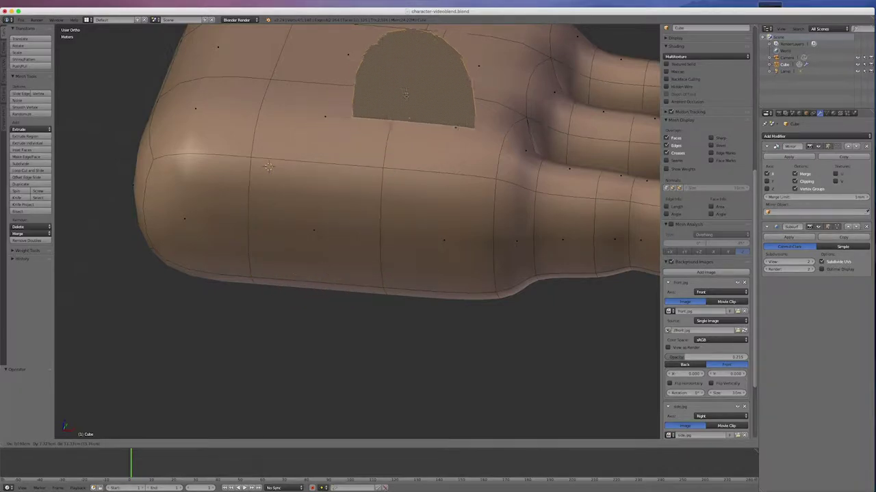
pyautogui.rightClick(406, 95)
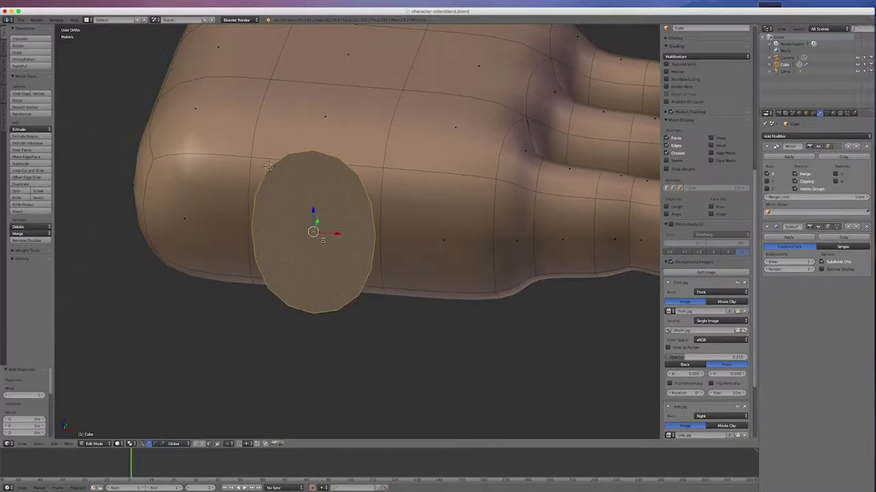
# Delete the original palm face lying behind the duplicated face to open a hole for the thumb
pyautogui.moveTo(378, 353); pyautogui.dragTo(401, 348, button='middle')
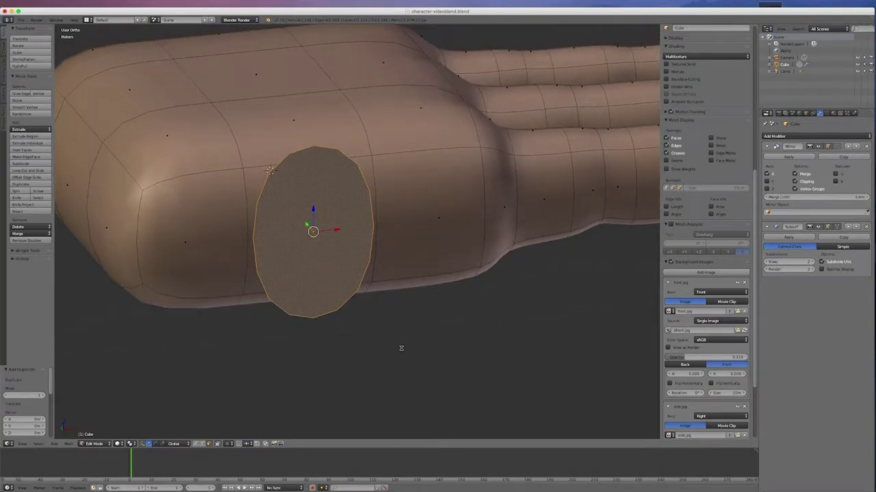
pyautogui.rightClick(255, 184)
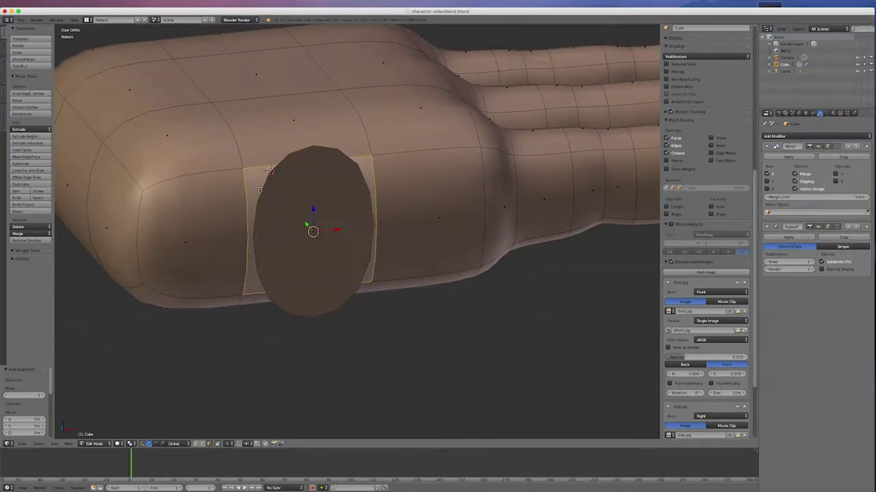
pyautogui.press('x')
pyautogui.click(328, 194)
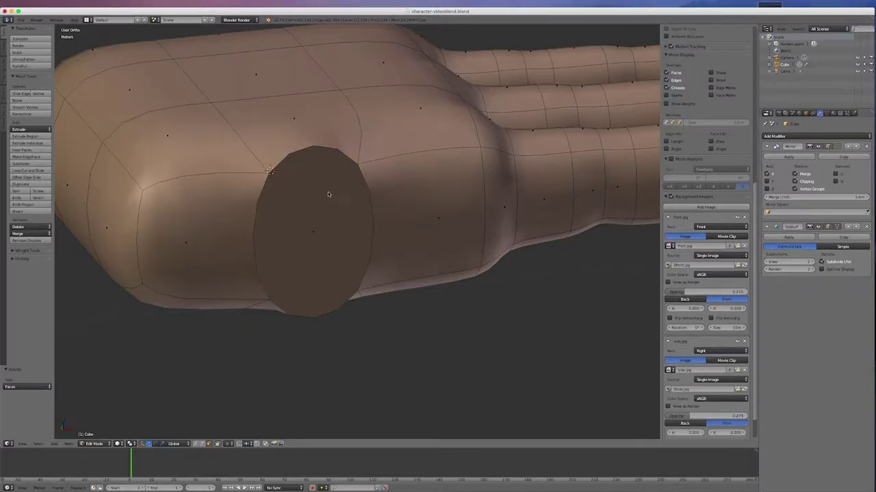
pyautogui.hotkey('ctrl', 'z')
# In top view, rotate the duplicated face outward from the palm side, using the 3D Cursor as the pivot point
pyautogui.moveTo(373, 429); pyautogui.dragTo(379, 344, button='middle')
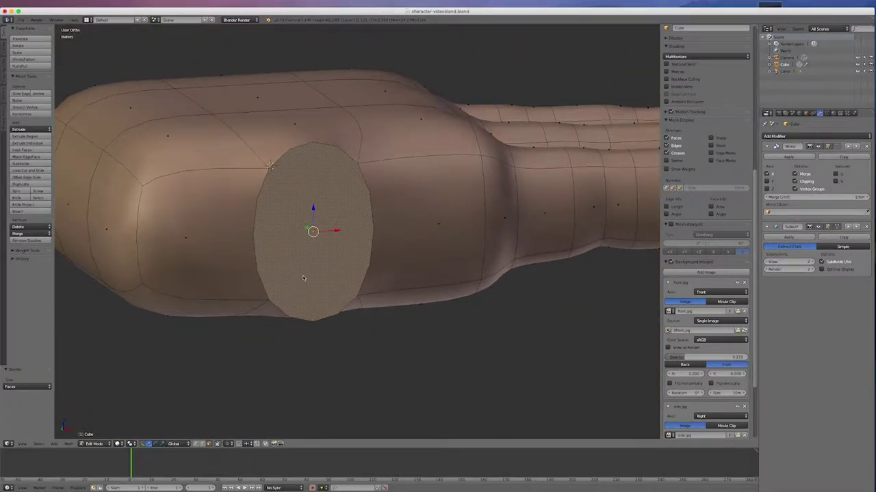
pyautogui.press('KP_7')
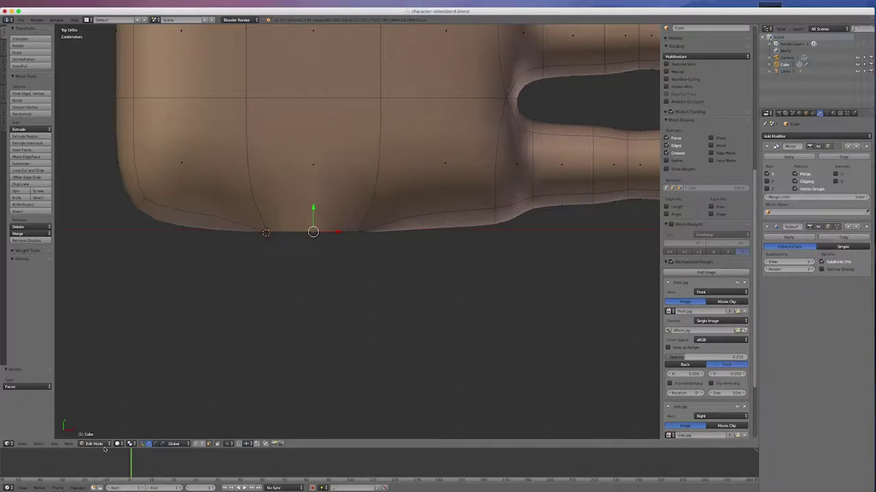
pyautogui.click(130, 443)
pyautogui.click(137, 428)
pyautogui.press('r')
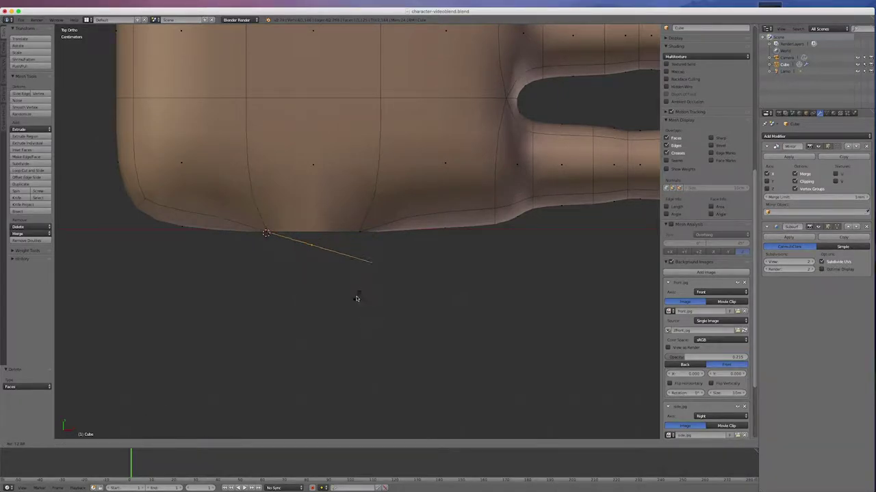
pyautogui.click(319, 342)
# Set the pivot point back to Median Point
pyautogui.moveTo(451, 331); pyautogui.dragTo(479, 280, button='middle')
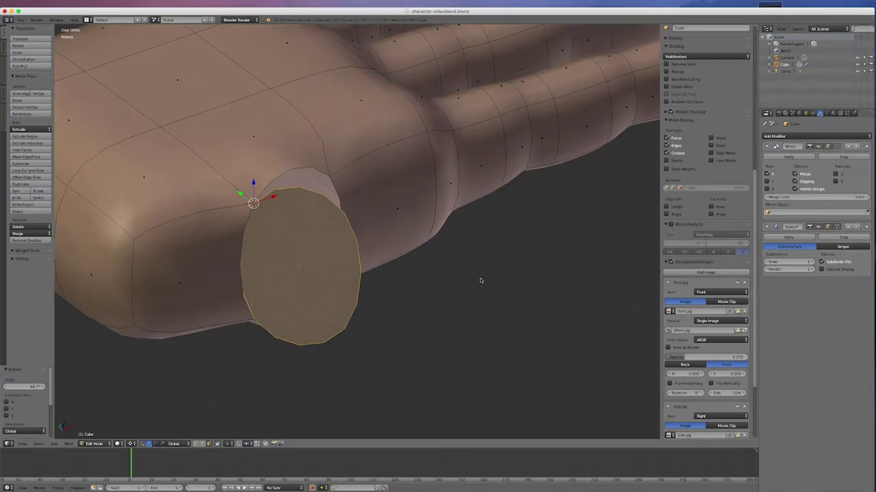
pyautogui.scroll(5, 273, 215)
pyautogui.scroll(2, 272, 215)
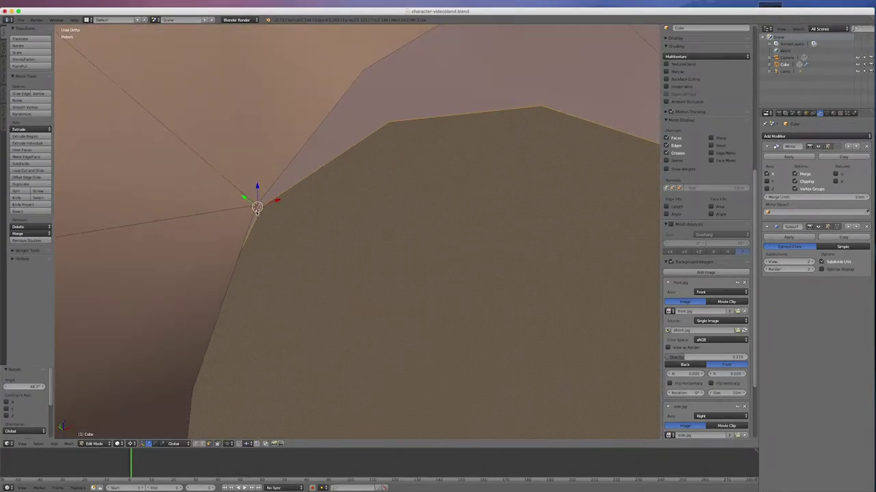
pyautogui.click(130, 444)
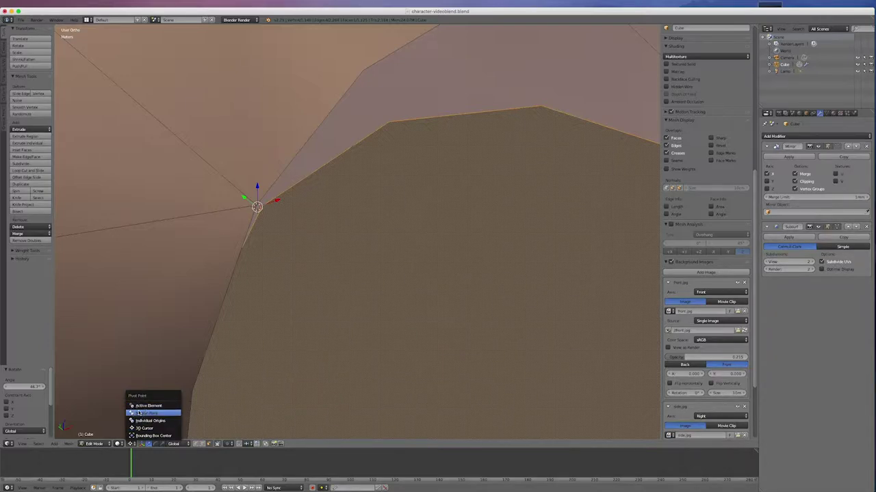
pyautogui.click(138, 413)
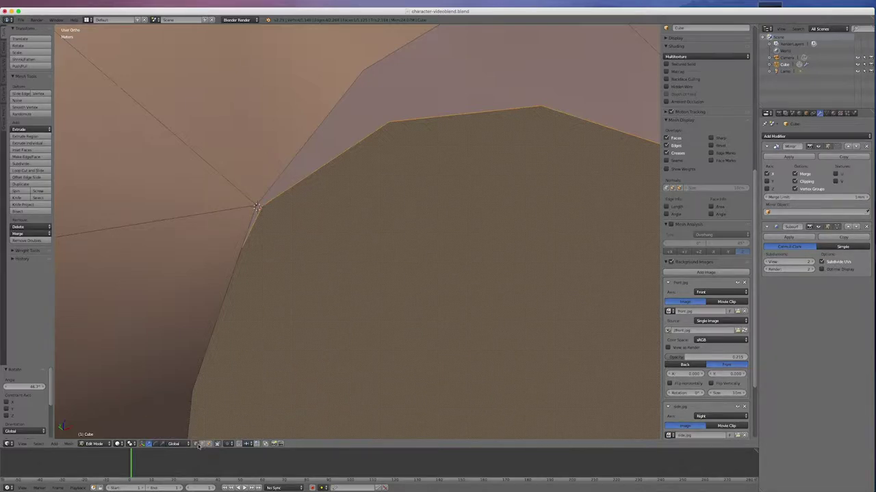
# Merge the rotated face's upper hinge vertex with the adjacent palm opening corner vertex at center
pyautogui.moveTo(257, 179); pyautogui.dragTo(266, 184, button='middle')
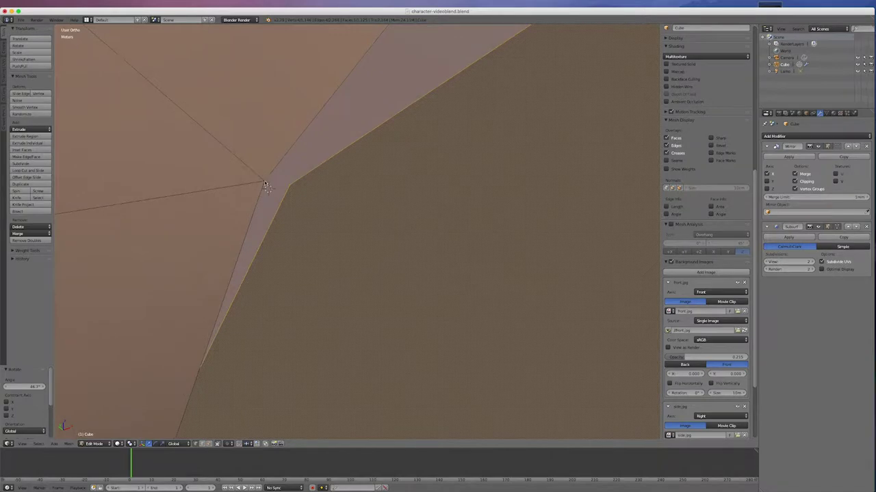
pyautogui.rightClick(266, 185)
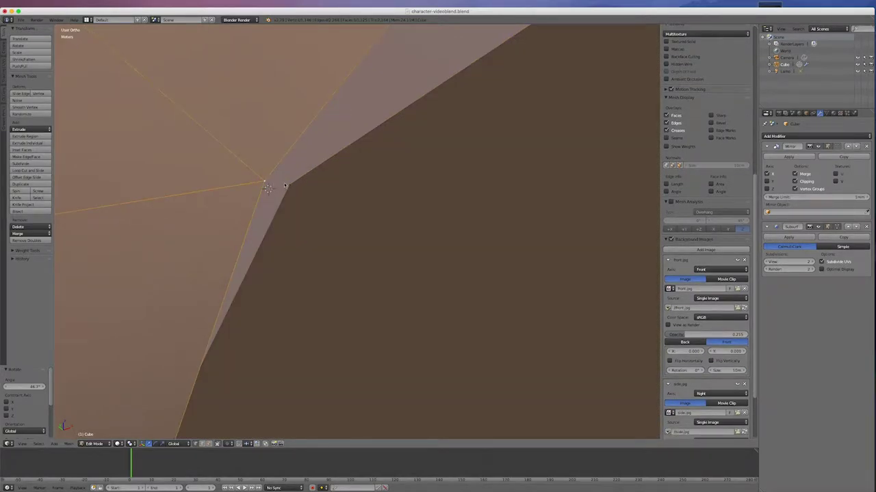
pyautogui.scroll(-7, 336, 194)
pyautogui.scroll(5, 336, 193)
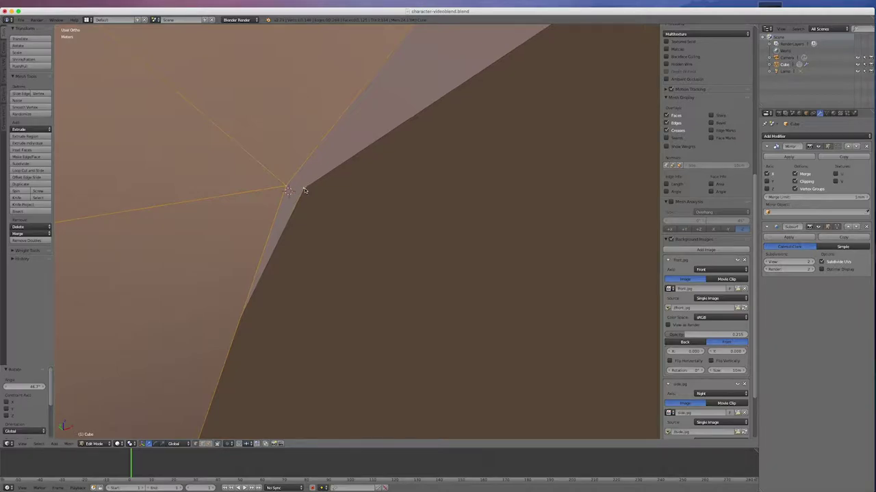
pyautogui.press('a')
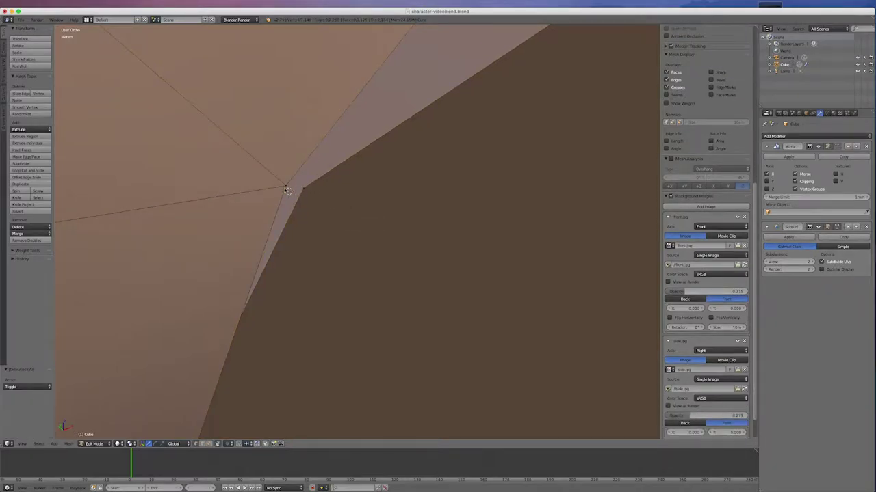
pyautogui.rightClick(287, 189)
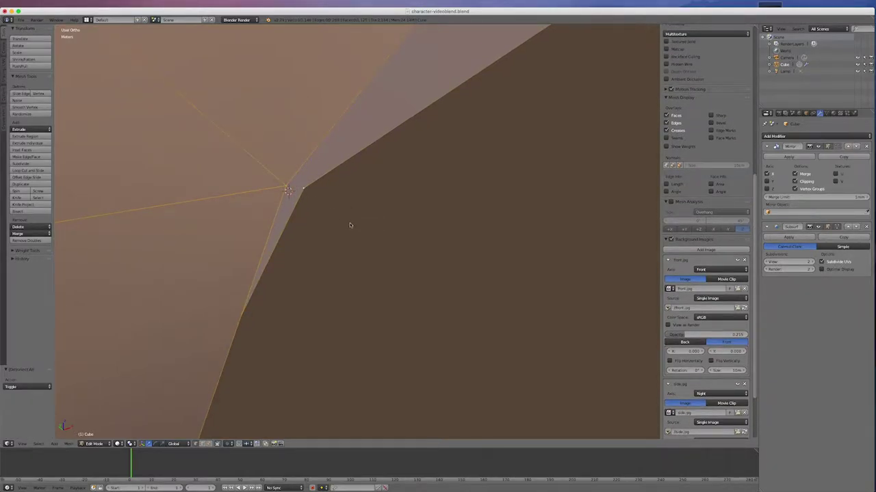
pyautogui.moveTo(349, 221); pyautogui.dragTo(303, 191, button='middle')
pyautogui.scroll(1, 371, 234)
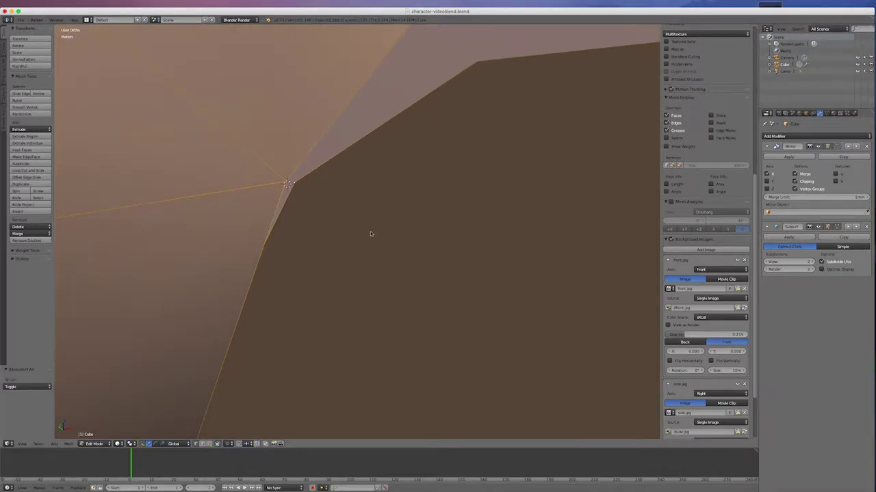
pyautogui.hotkey('alt', 'm')
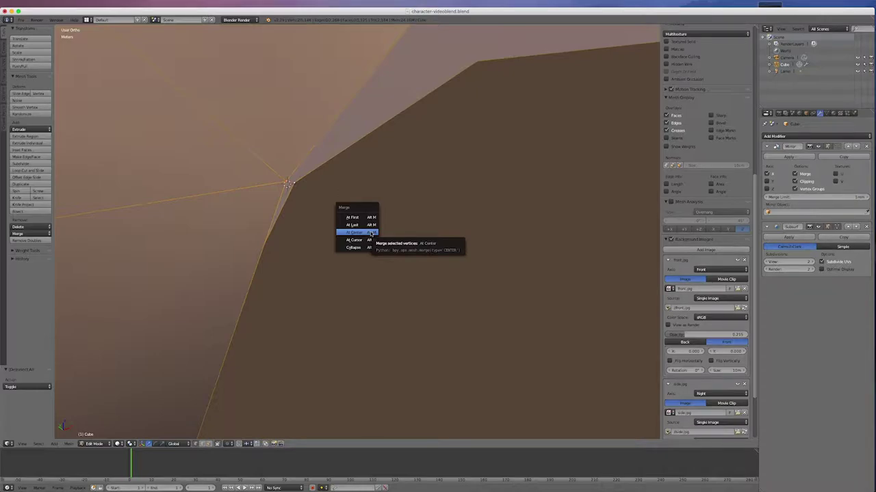
pyautogui.click(371, 233)
# Merge the rotated face's lower hinge vertex with the adjacent palm opening corner vertex at center
pyautogui.scroll(-4, 342, 151)
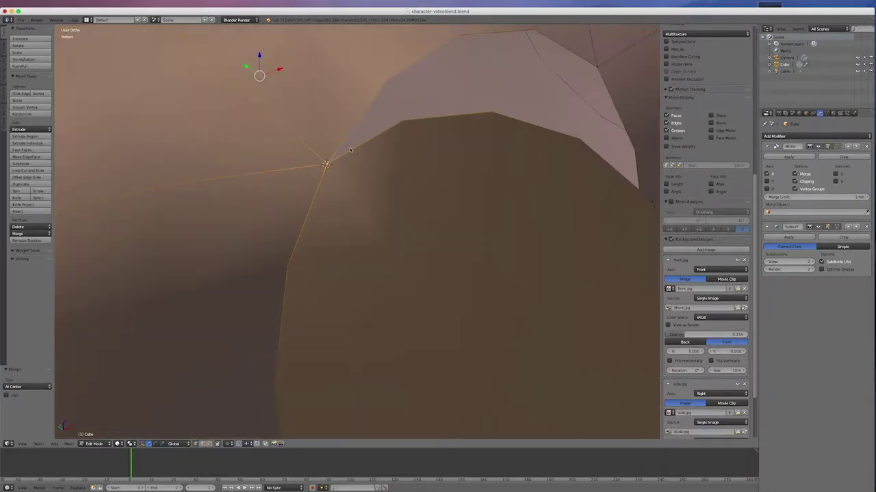
pyautogui.moveTo(341, 151); pyautogui.dragTo(339, 361, button='middle')
pyautogui.scroll(6, 345, 329)
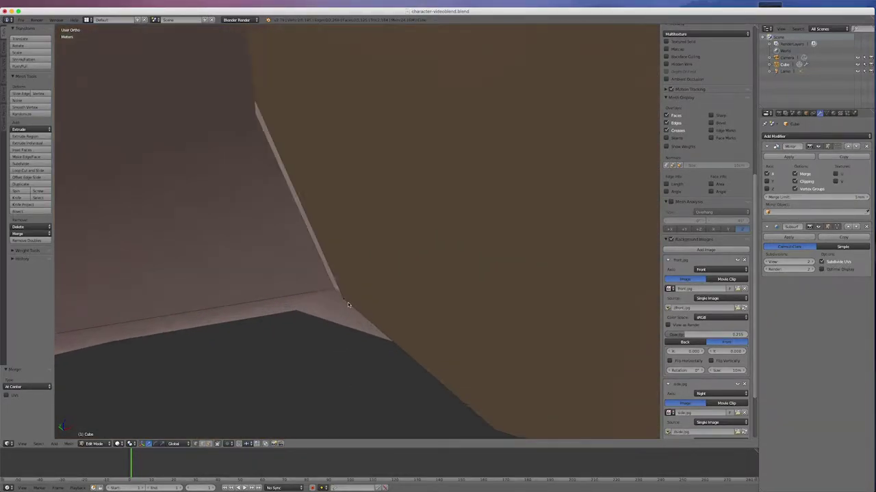
pyautogui.keyDown('alt'); pyautogui.rightClick(310, 265); pyautogui.keyUp('alt')
pyautogui.keyDown('alt'); pyautogui.keyDown('shift'); pyautogui.rightClick(336, 294); pyautogui.keyUp('shift'); pyautogui.keyUp('alt')
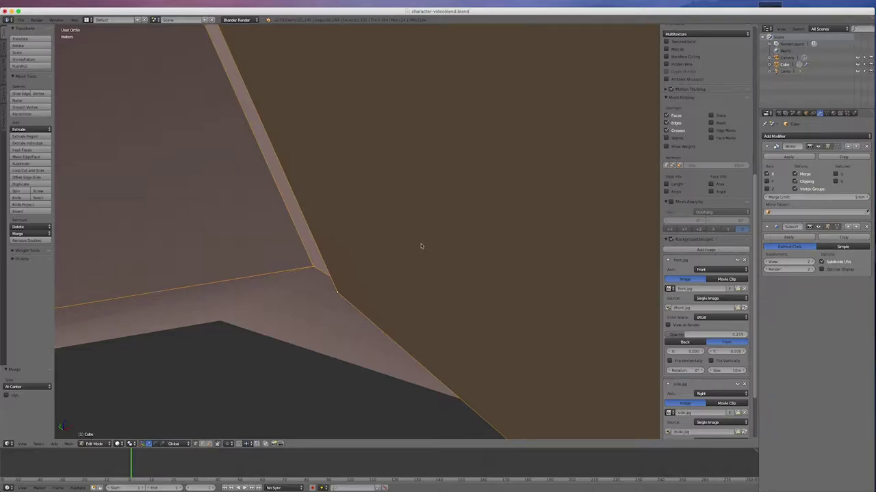
pyautogui.hotkey('alt', 'm')
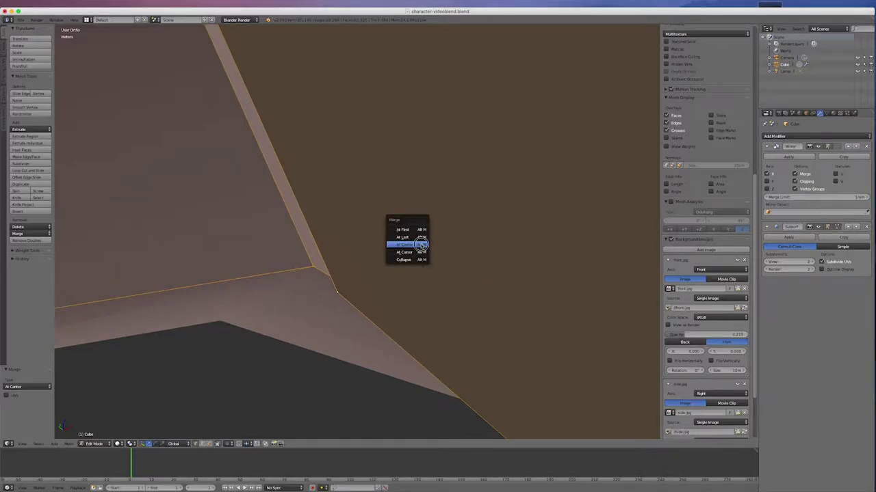
pyautogui.click(421, 246)
# Fill a triangular face across the upper gap between the palm opening's two top corners and the rotated face's outer top corner
pyautogui.scroll(-6, 373, 290)
pyautogui.scroll(-2, 291, 286)
pyautogui.scroll(-3, 290, 286)
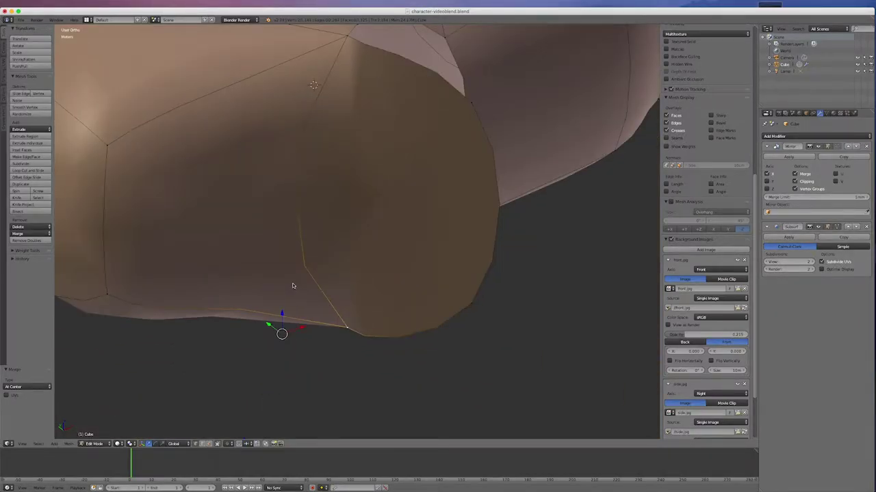
pyautogui.moveTo(446, 184); pyautogui.dragTo(421, 141, button='middle')
pyautogui.rightClick(420, 143)
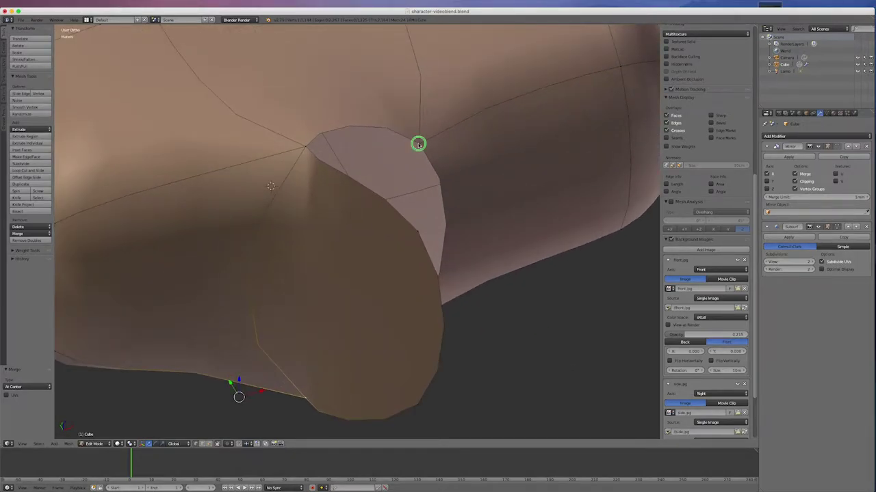
pyautogui.keyDown('shift'); pyautogui.rightClick(303, 149); pyautogui.keyUp('shift')
pyautogui.keyDown('shift'); pyautogui.rightClick(417, 231); pyautogui.keyUp('shift')
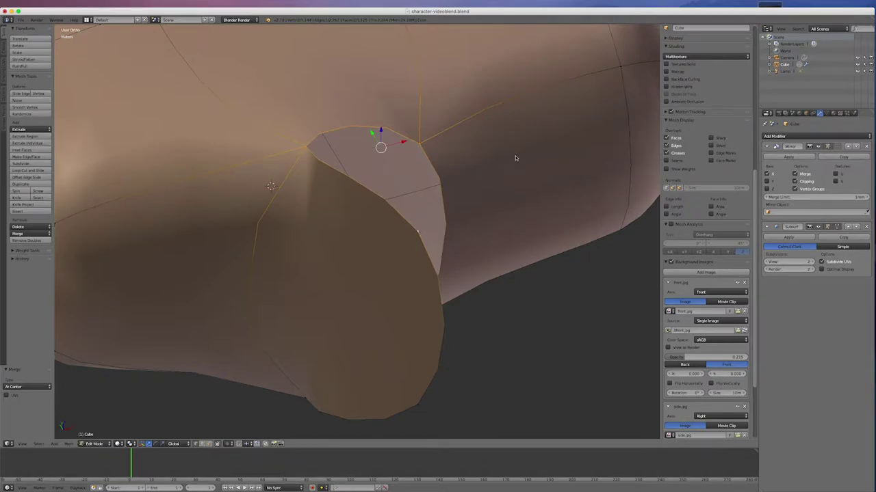
pyautogui.press('f')
# Fill a triangular face across the lower gap between the palm opening's two bottom corners and the rotated face's outer bottom corner
pyautogui.scroll(-8, 515, 205)
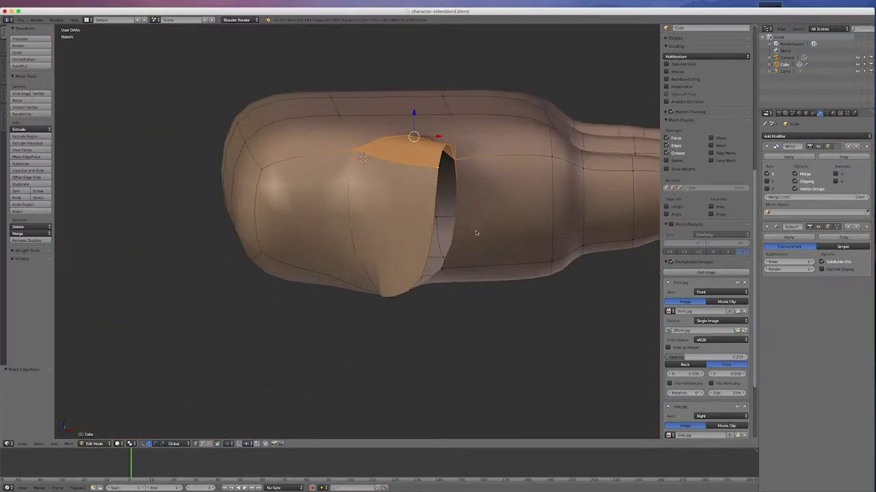
pyautogui.moveTo(475, 234); pyautogui.dragTo(440, 250, button='middle')
pyautogui.scroll(4, 439, 251)
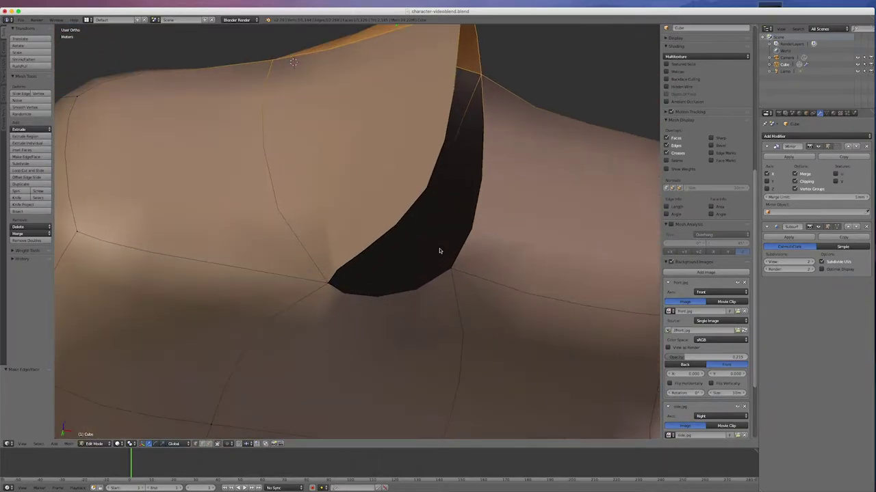
pyautogui.rightClick(431, 198)
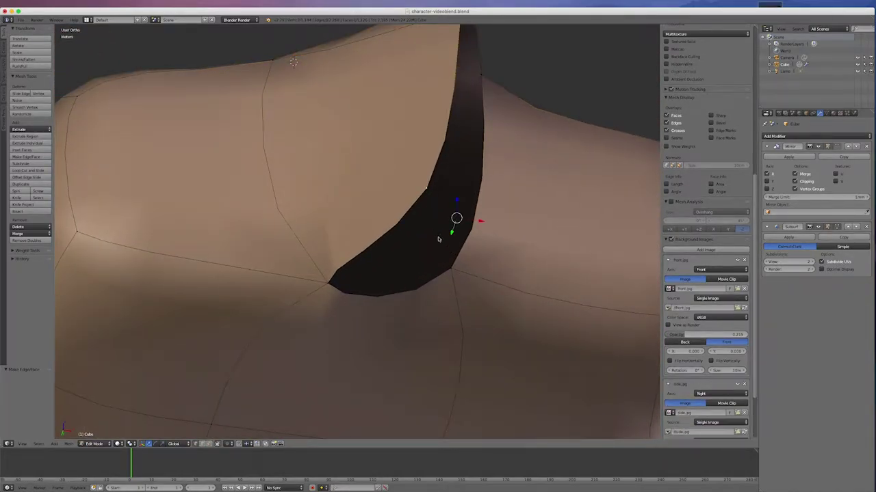
pyautogui.rightClick(329, 281)
pyautogui.keyDown('shift'); pyautogui.rightClick(453, 270); pyautogui.keyUp('shift')
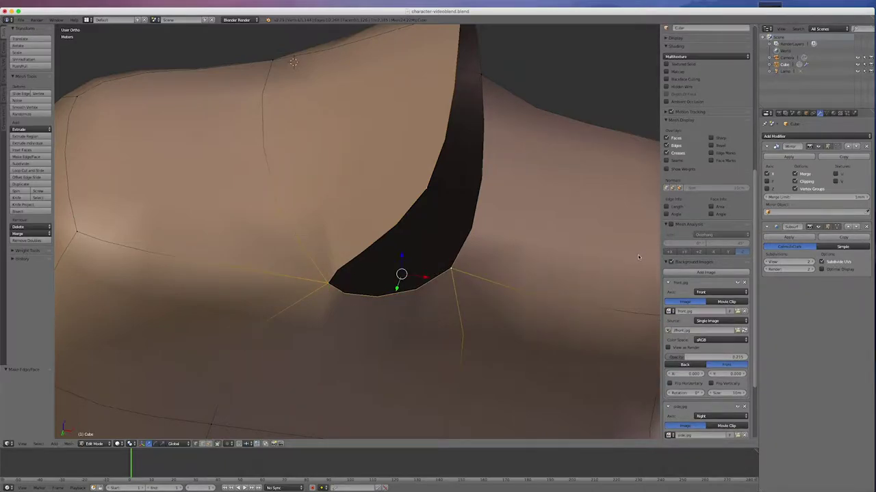
pyautogui.press('f')
# Extrude the thumb base's open edge loop outward alongside the fingers and scale the new ring down to about 0.76
pyautogui.moveTo(638, 254); pyautogui.dragTo(590, 294, button='middle')
pyautogui.scroll(-5, 572, 304)
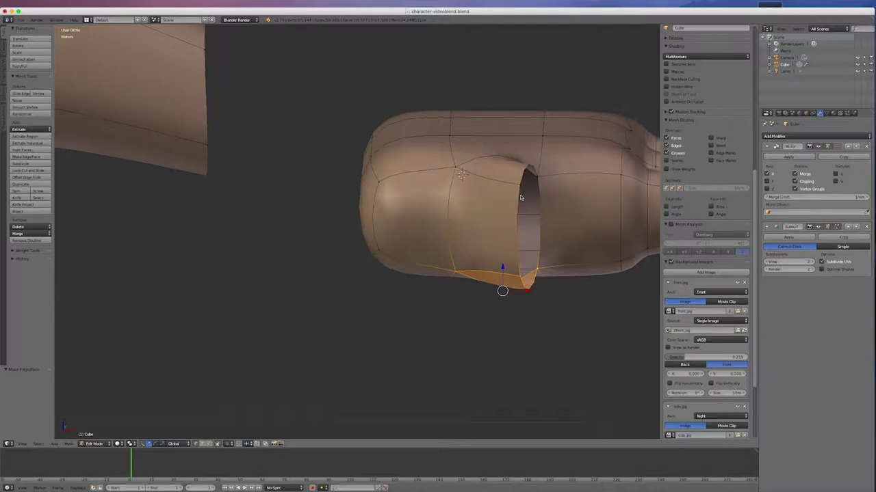
pyautogui.keyDown('alt'); pyautogui.rightClick(518, 205); pyautogui.keyUp('alt')
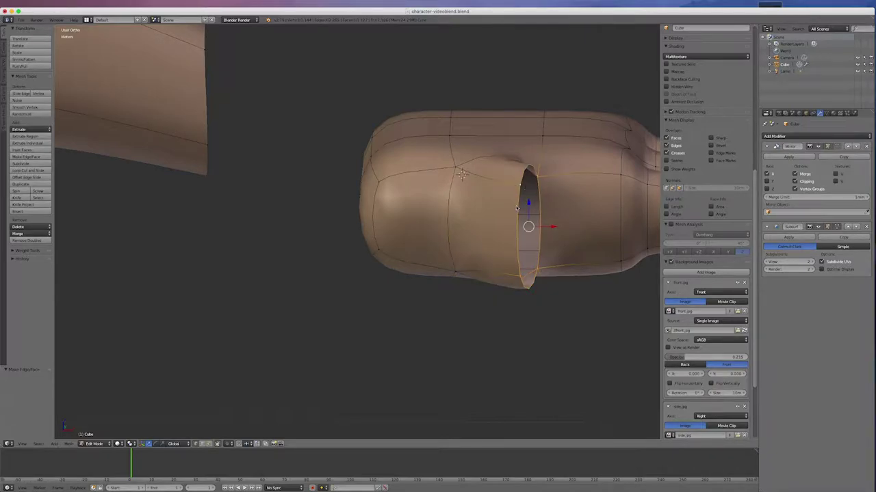
pyautogui.press('KP_7')
pyautogui.scroll(-3, 479, 205)
pyautogui.scroll(3, 431, 204)
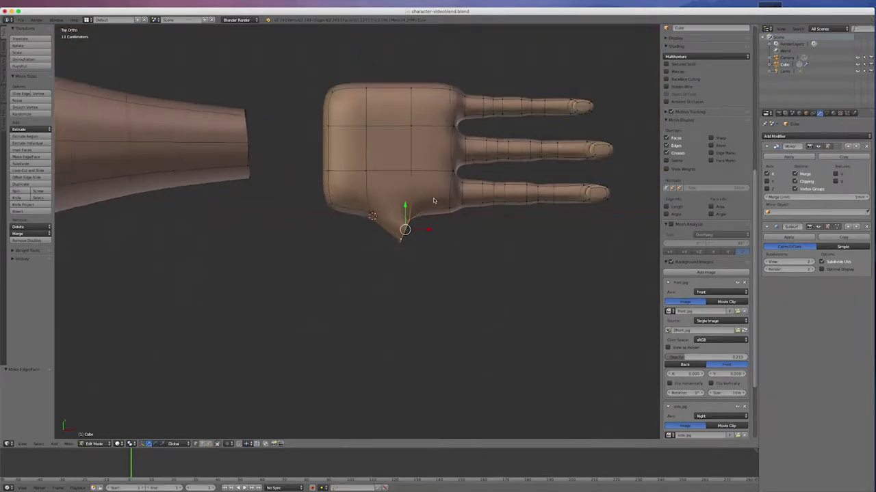
pyautogui.scroll(-1, 431, 203)
pyautogui.scroll(3, 421, 250)
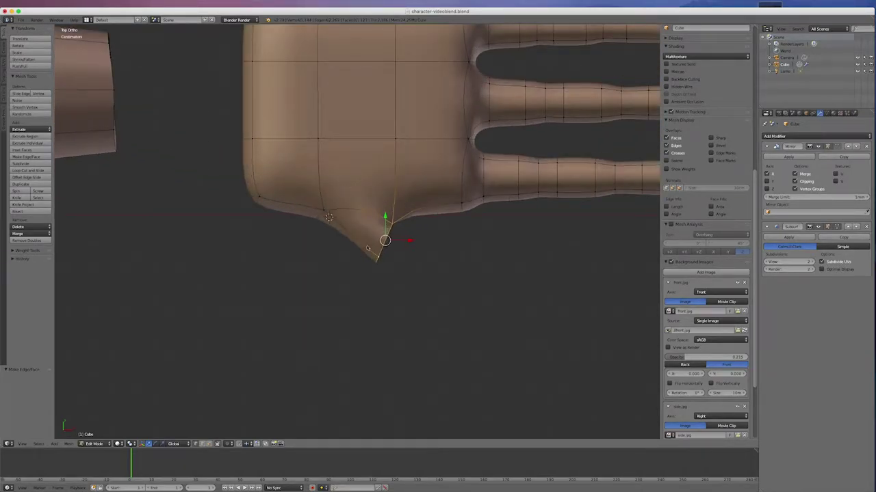
pyautogui.press('e')
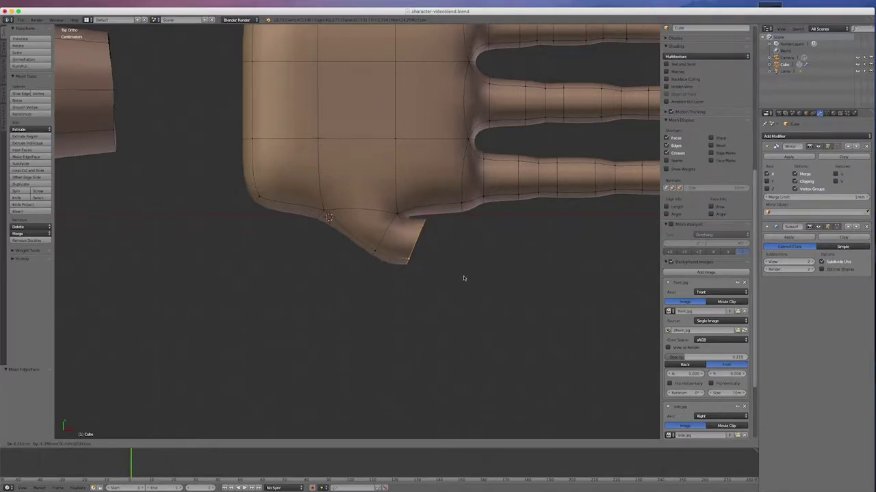
pyautogui.click(463, 279)
pyautogui.press('s')
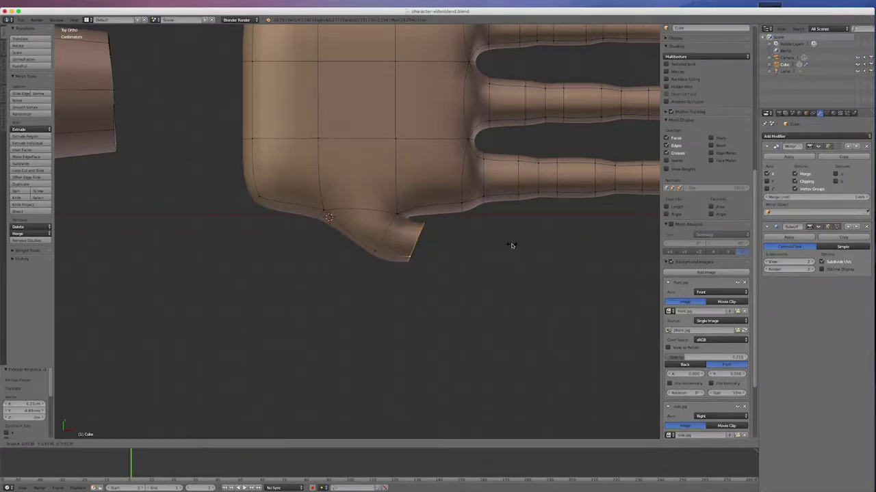
pyautogui.click(502, 245)
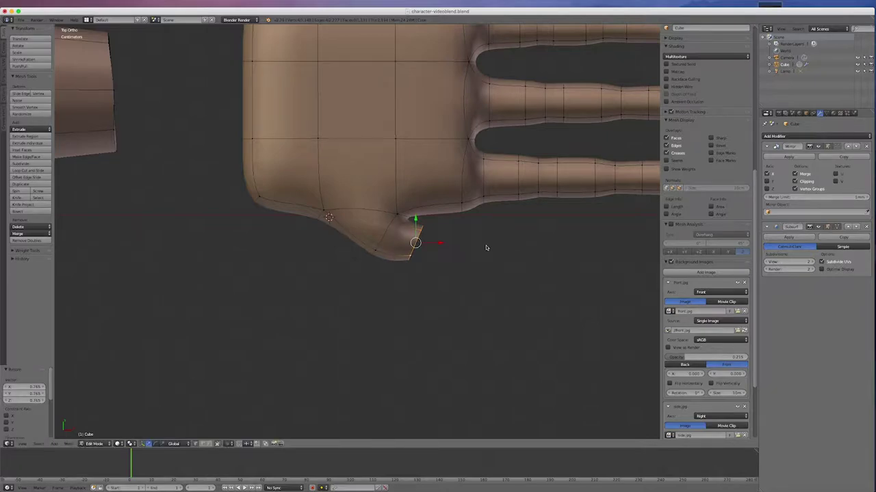
# Extend the thumb with two short extruded segments along X for the lower joint's edge loops
pyautogui.press('e')
pyautogui.click(489, 247)
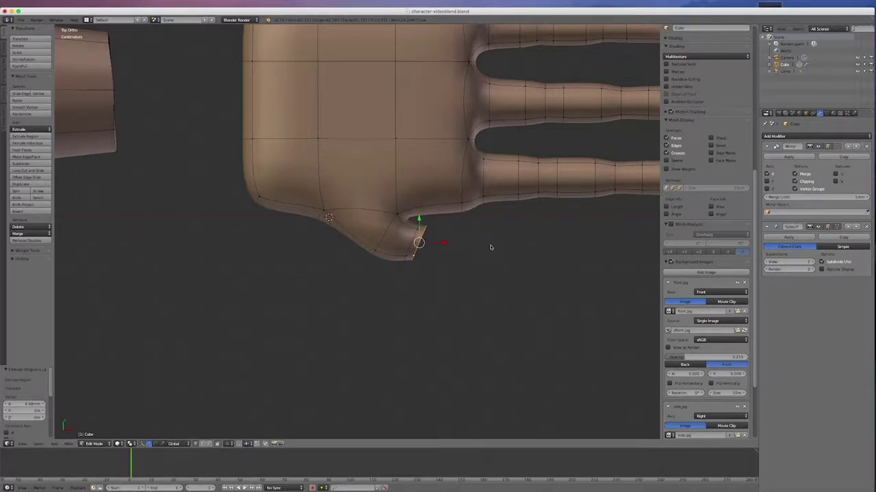
pyautogui.press('g')
pyautogui.press('x')
pyautogui.click(502, 248)
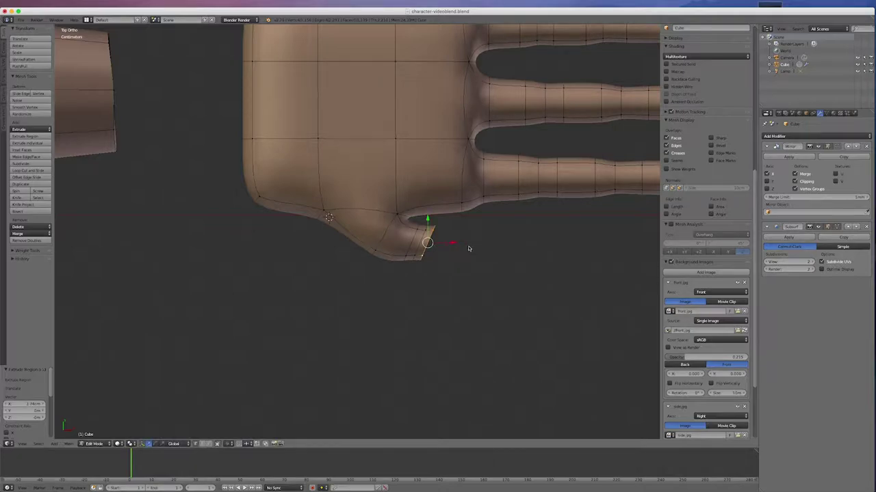
# Extrude two longer segments from the thumb's open end along the finger direction and nudge the end ring outward along X
pyautogui.press('e')
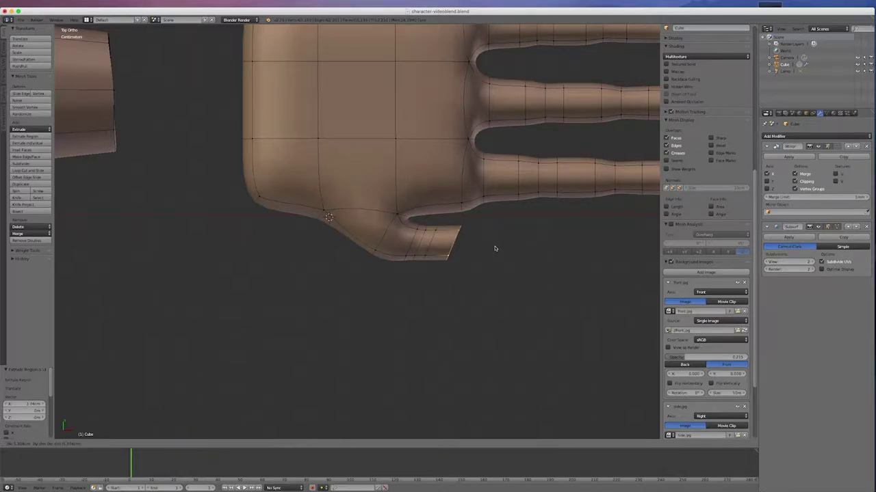
pyautogui.click(494, 248)
pyautogui.press('e')
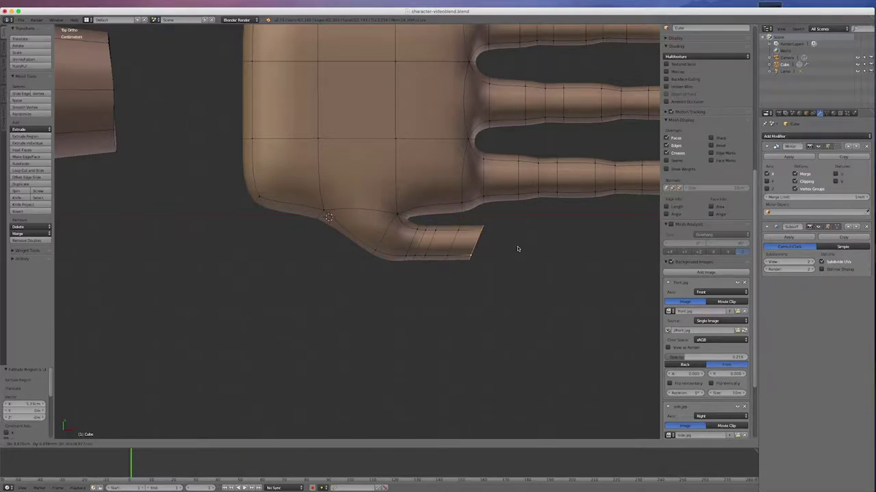
pyautogui.click(517, 249)
pyautogui.moveTo(499, 242); pyautogui.dragTo(505, 242)
# Fill the thumb's open end with a face and hide the properties sidebar
pyautogui.scroll(-5, 704, 308)
pyautogui.moveTo(627, 257); pyautogui.dragTo(548, 254, button='middle')
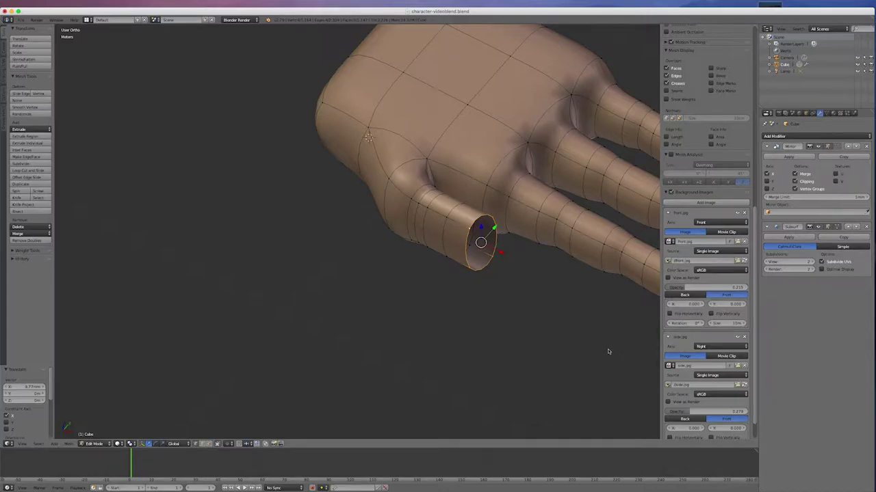
pyautogui.press('f')
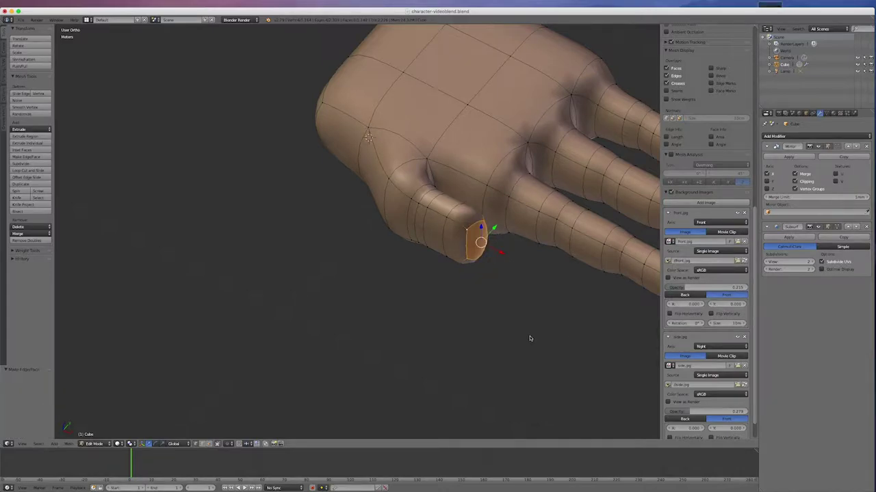
pyautogui.press('n')
# Grow the selection from the thumb's end face down to its base and scale the selected thumb to adjust its thickness
pyautogui.scroll(-4, 385, 319)
pyautogui.moveTo(385, 319); pyautogui.dragTo(296, 337, button='middle')
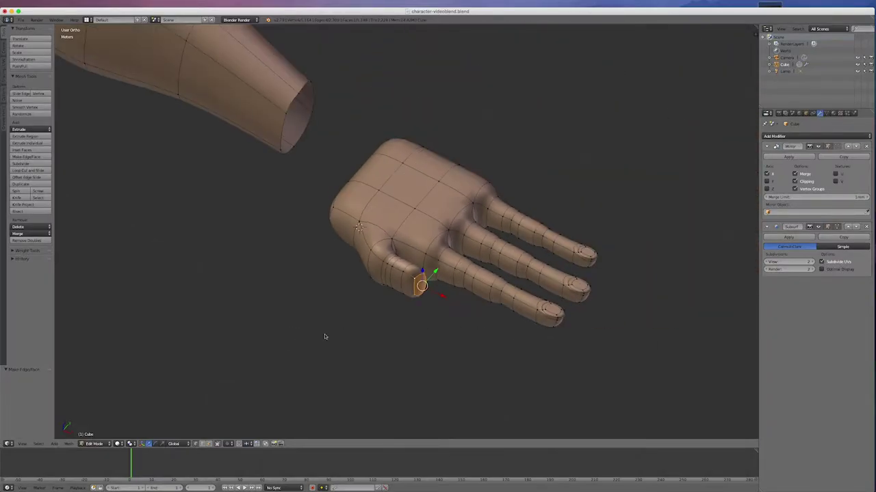
pyautogui.scroll(5, 410, 311)
pyautogui.moveTo(441, 318); pyautogui.dragTo(461, 289, button='middle')
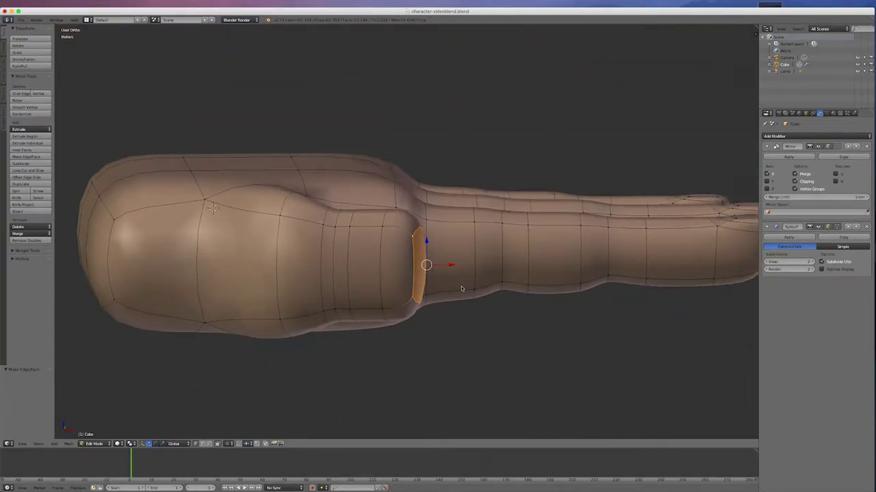
pyautogui.press('ctrl+KP_Add')
pyautogui.press('ctrl+KP_Add')
pyautogui.press('ctrl+KP_Add')
pyautogui.press('ctrl+KP_Add')
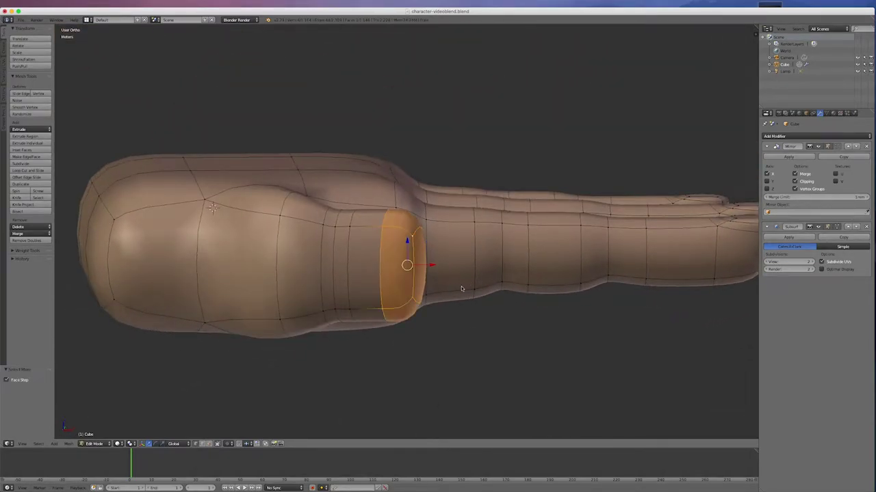
pyautogui.press('ctrl+KP_Add')
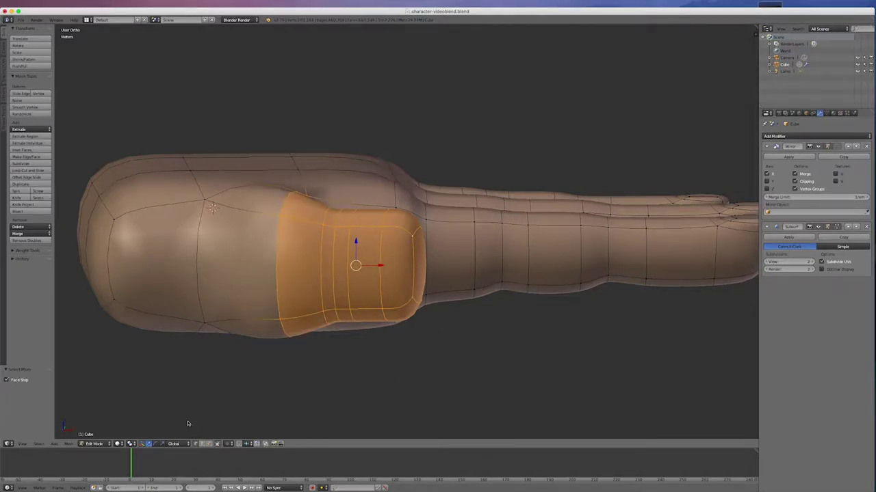
pyautogui.click(162, 444)
pyautogui.moveTo(355, 241); pyautogui.dragTo(355, 252)
pyautogui.moveTo(547, 345); pyautogui.dragTo(521, 379, button='middle')
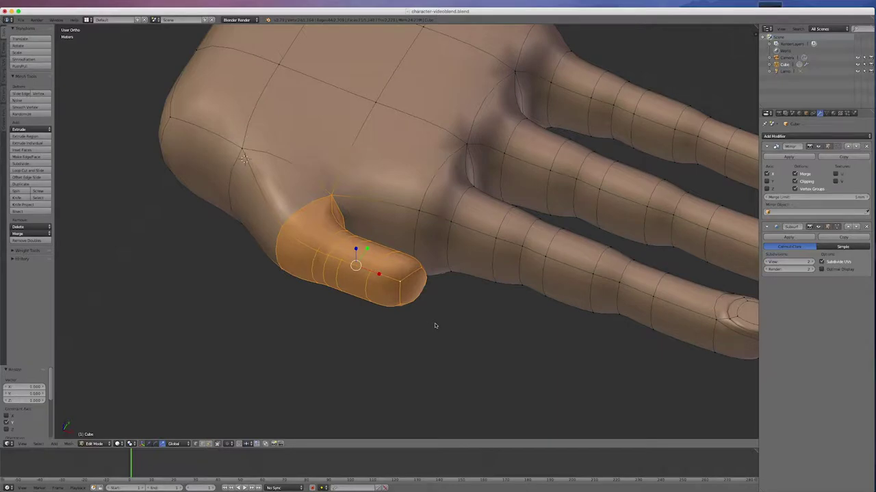
# In face selection from the top view, move the thumb tip's finger-side face back along X toward the wrist
pyautogui.press('KP_7')
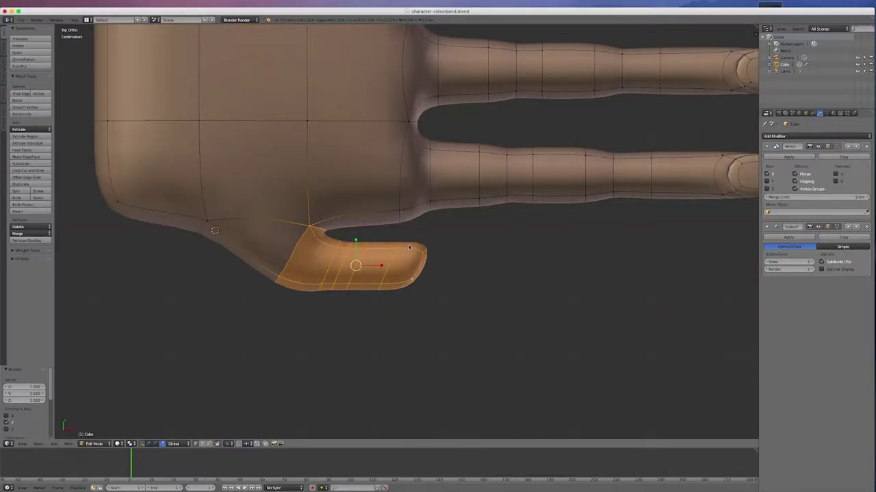
pyautogui.click(214, 444)
pyautogui.rightClick(415, 247)
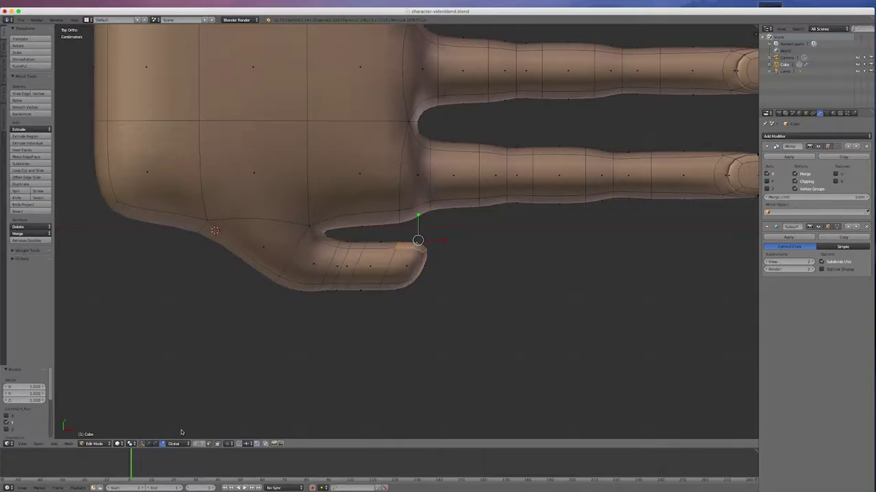
pyautogui.click(150, 445)
pyautogui.moveTo(445, 242); pyautogui.dragTo(416, 240)
# Move the thumb tip's outer side face slightly forward along X
pyautogui.rightClick(397, 290)
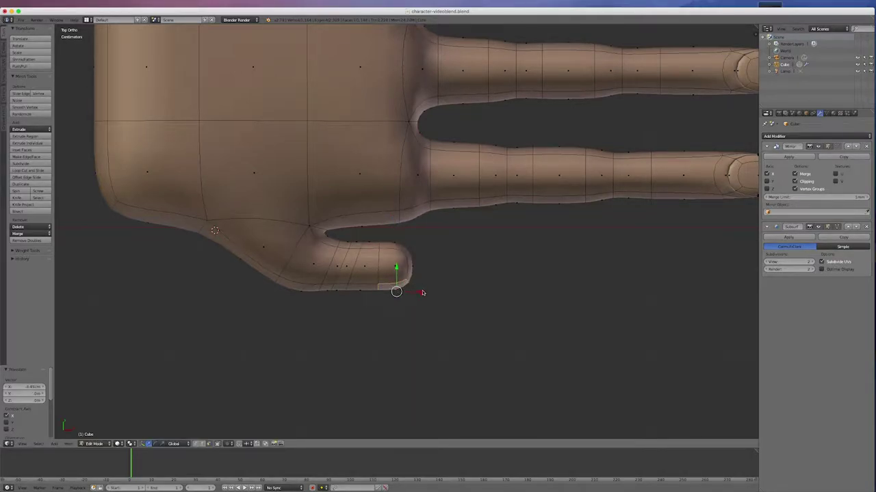
pyautogui.press('g')
pyautogui.press('x')
pyautogui.click(429, 291)
# Flatten and shrink the thumb tip's outer side face, extrude it inward, and raise it back out to form the thumbnail
pyautogui.scroll(-3, 404, 293)
pyautogui.scroll(5, 405, 294)
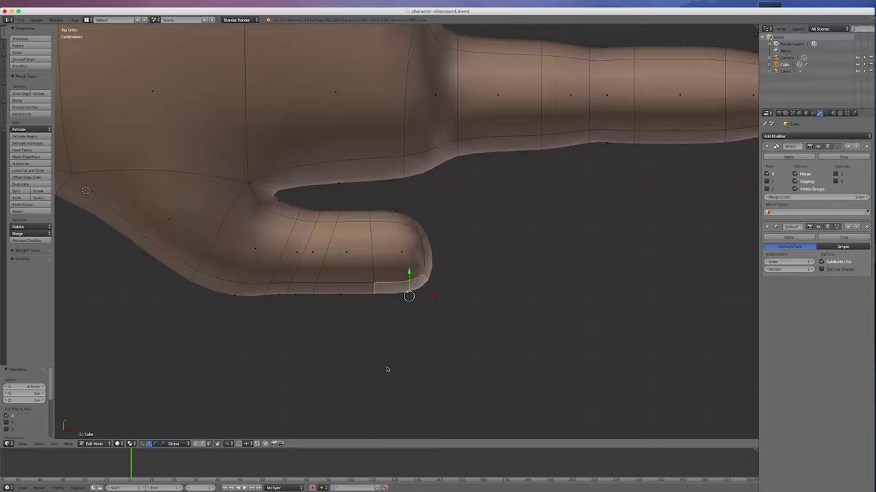
pyautogui.scroll(-2, 409, 276)
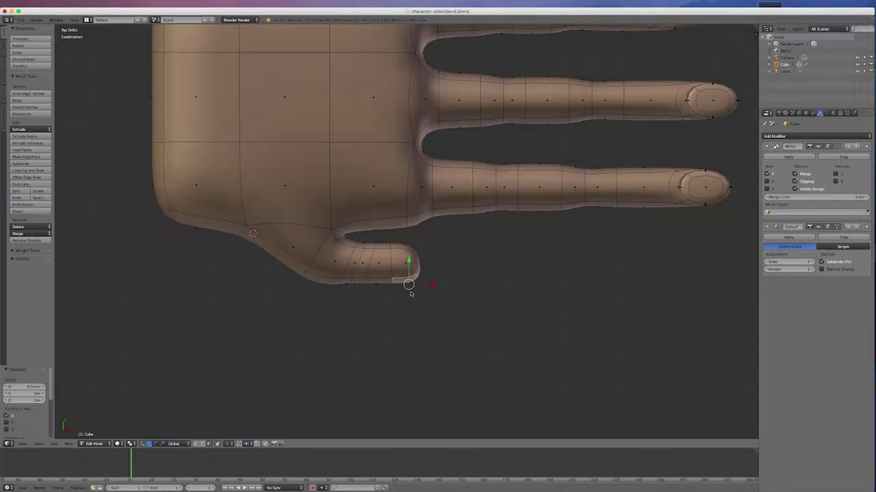
pyautogui.scroll(5, 409, 286)
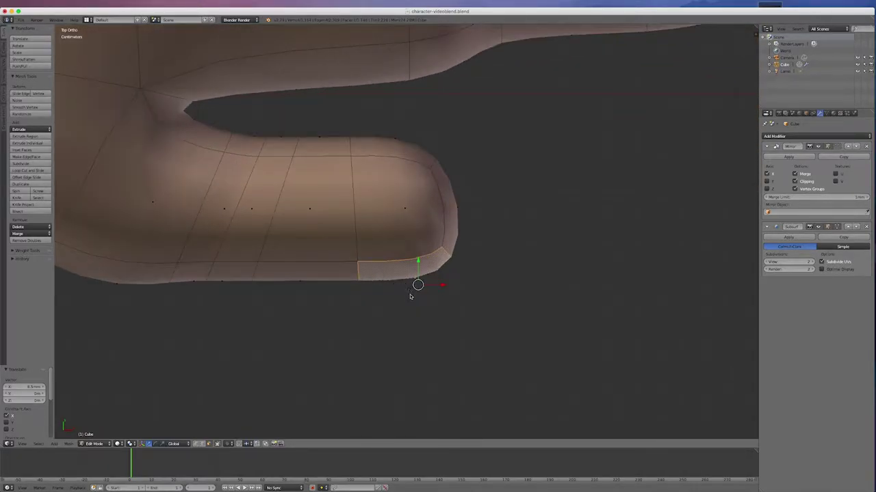
pyautogui.press('z')
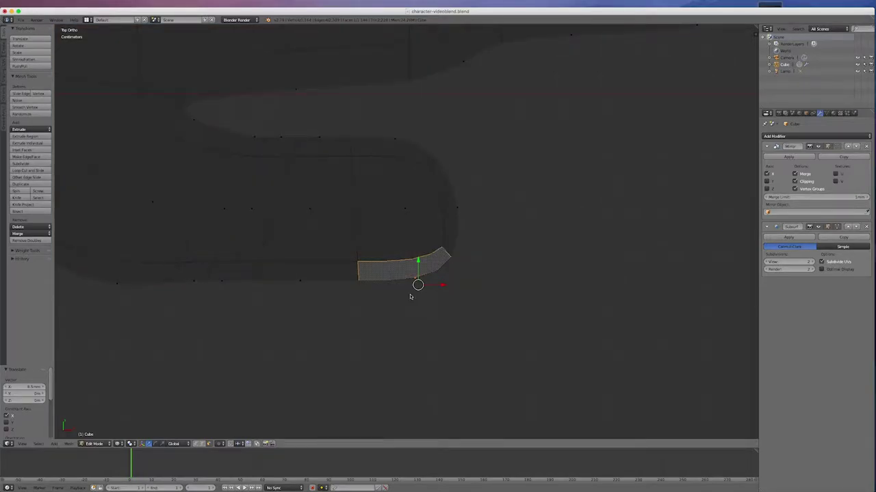
pyautogui.press('s')
pyautogui.press('y')
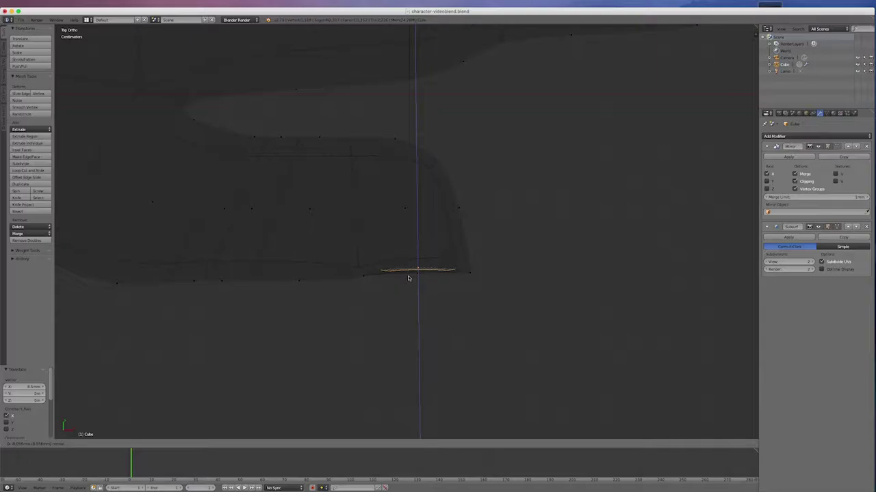
pyautogui.press('Return')
pyautogui.press('g')
pyautogui.press('y')
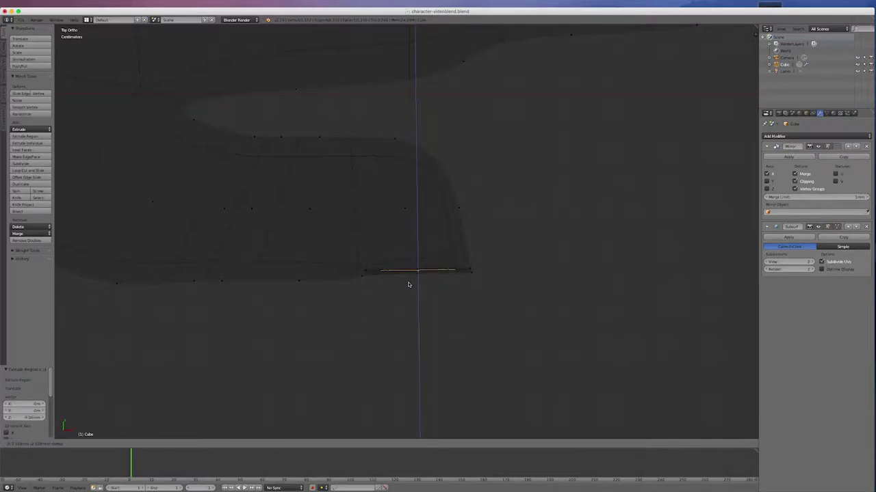
pyautogui.click(411, 297)
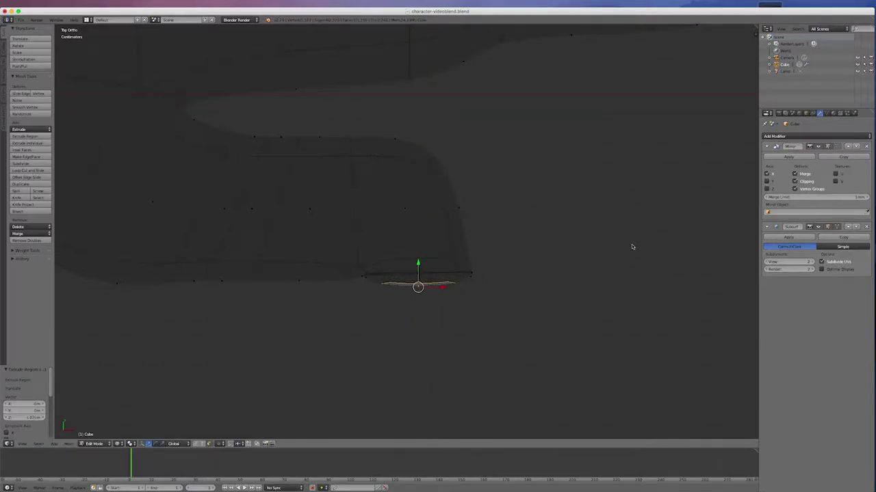
# Rotate the raised thumbnail face by about 5° in top view and grow the selection to its surrounding faces
pyautogui.press('e')
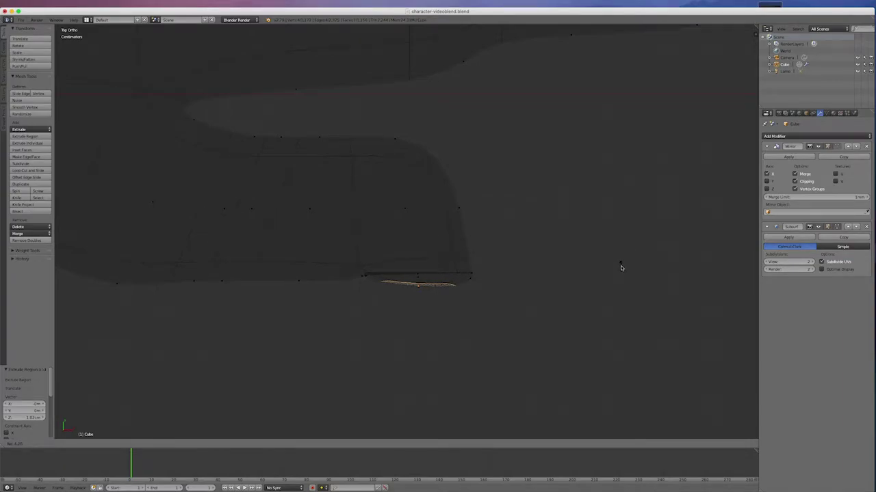
pyautogui.click(621, 268)
pyautogui.press('z')
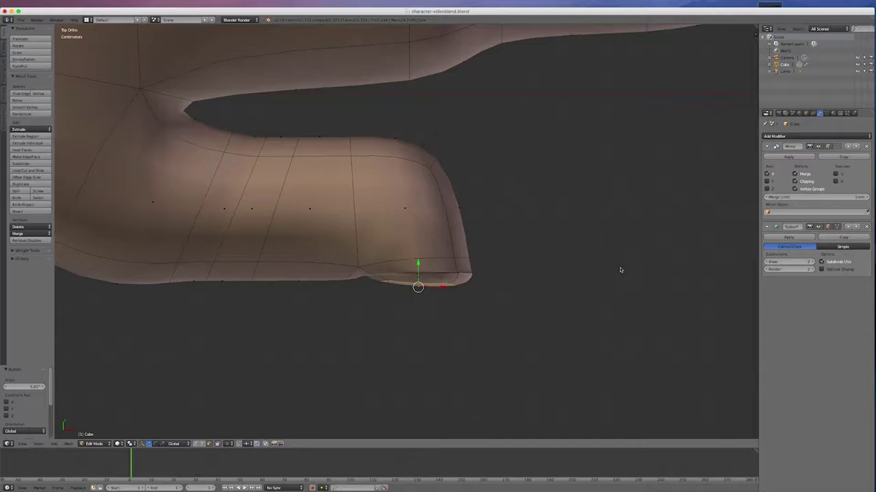
pyautogui.press('ctrl+KP_Add')
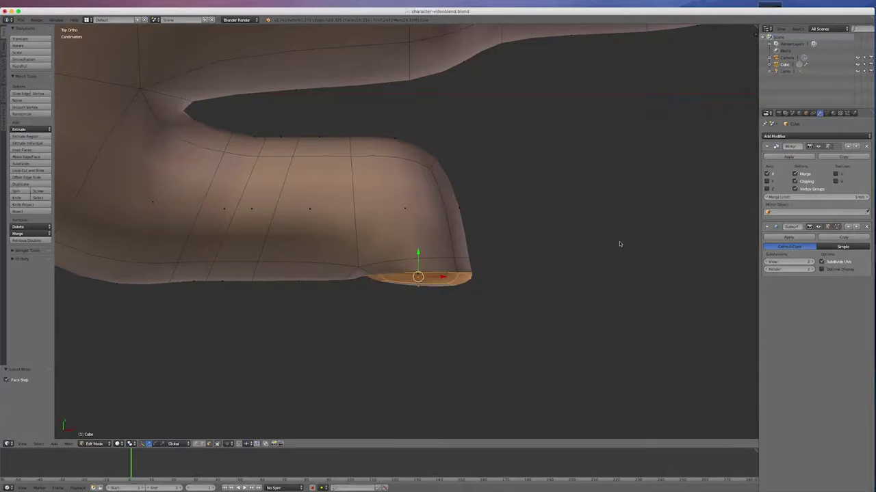
# Try a uniform scale-down of the selected thumbnail faces and undo it
pyautogui.press('s')
pyautogui.click(577, 281)
pyautogui.moveTo(506, 274); pyautogui.dragTo(496, 248, button='middle')
pyautogui.scroll(-1, 455, 243)
pyautogui.scroll(2, 455, 243)
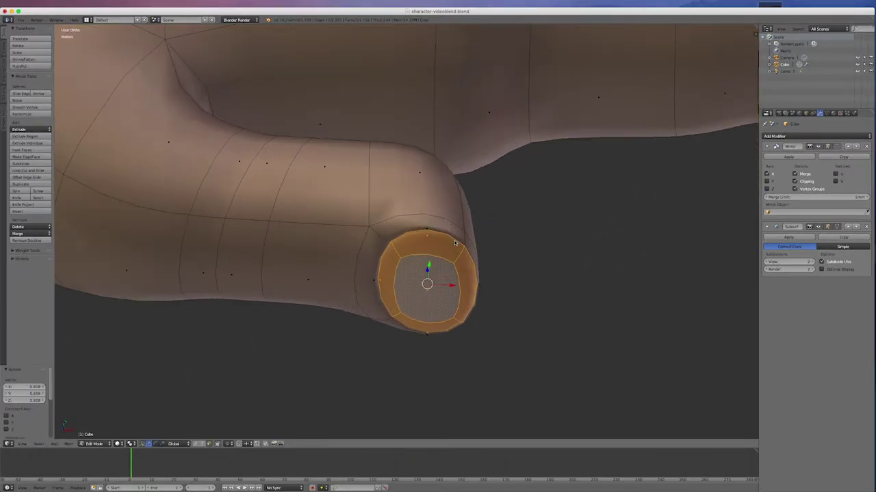
pyautogui.scroll(2, 455, 243)
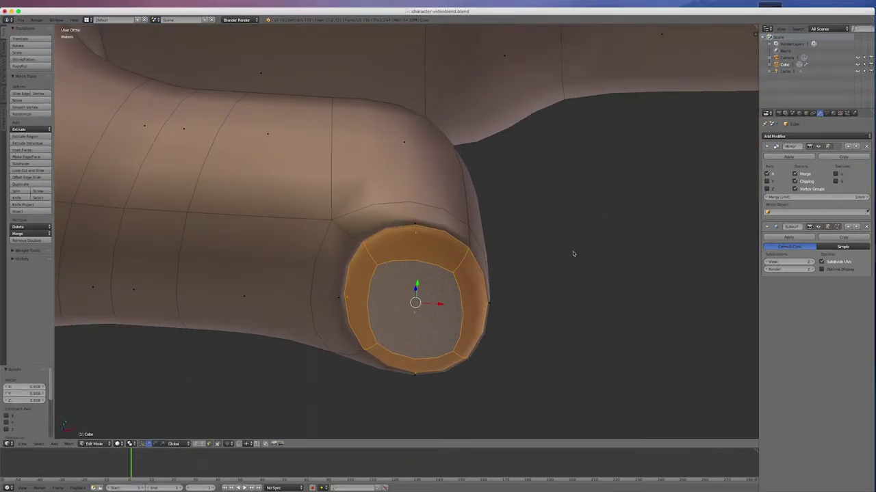
pyautogui.hotkey('ctrl', 'z')
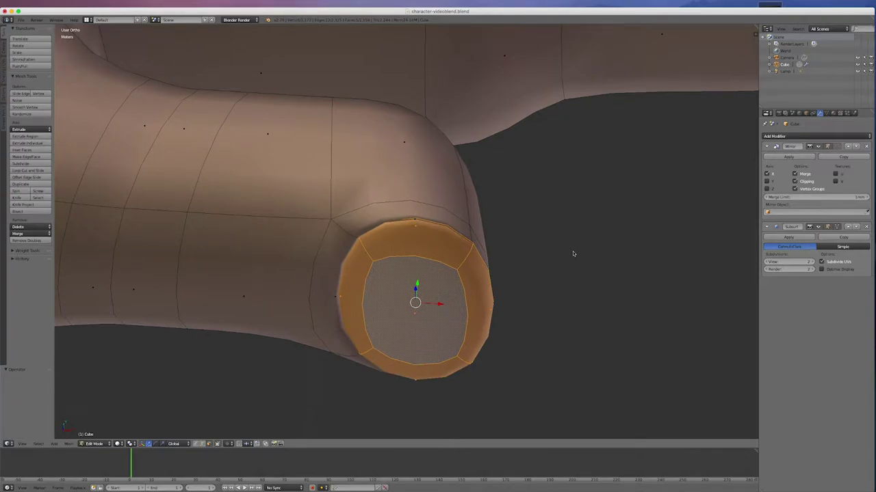
# Scale the selected thumbnail faces down slightly, then shrink them along Z to 0.756
pyautogui.press('s')
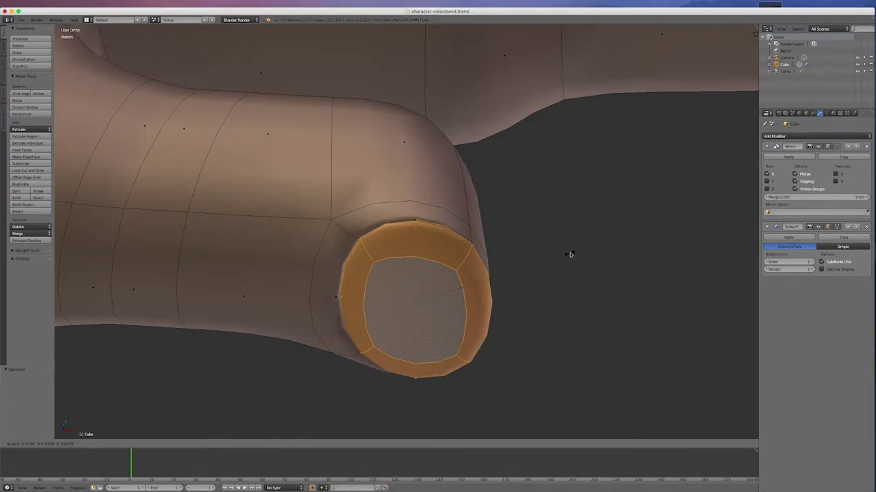
pyautogui.click(552, 259)
pyautogui.moveTo(537, 353); pyautogui.dragTo(543, 312, button='middle')
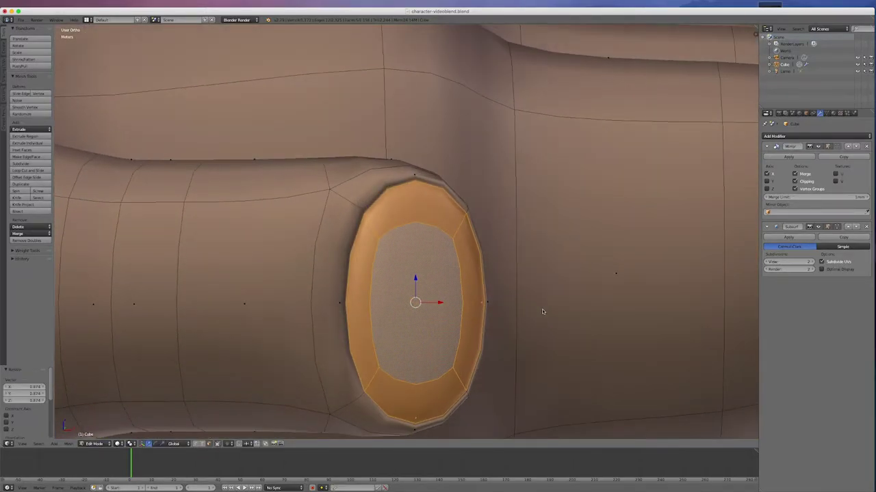
pyautogui.scroll(-3, 540, 306)
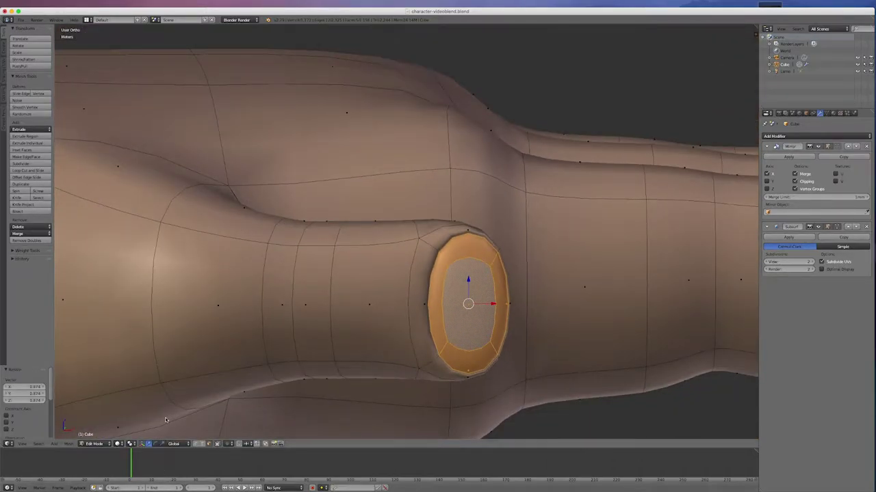
pyautogui.click(162, 444)
pyautogui.scroll(-3, 536, 272)
pyautogui.scroll(3, 490, 293)
pyautogui.moveTo(481, 290); pyautogui.dragTo(480, 288)
pyautogui.moveTo(454, 263); pyautogui.dragTo(459, 271)
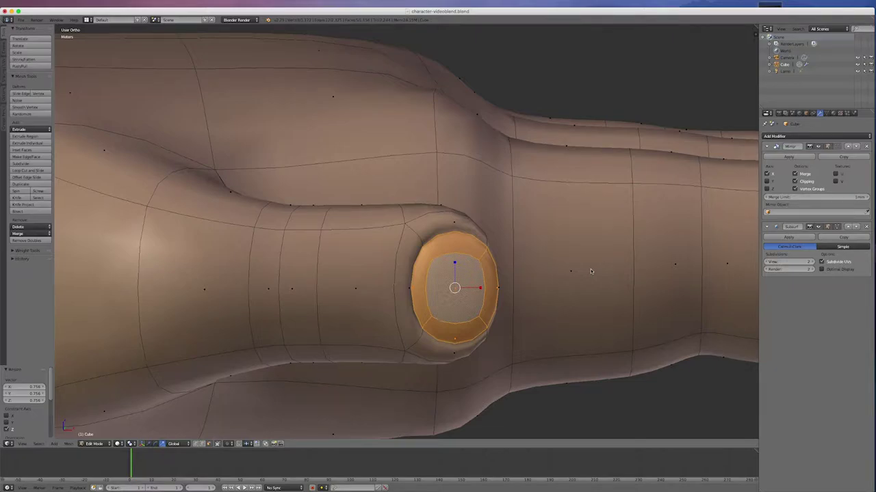
# Grow the thumbnail selection by one ring of thumb tip faces, then scale it down slightly along Z and to 1.054 along X
pyautogui.press('ctrl+KP_Add')
pyautogui.press('ctrl+KP_Add')
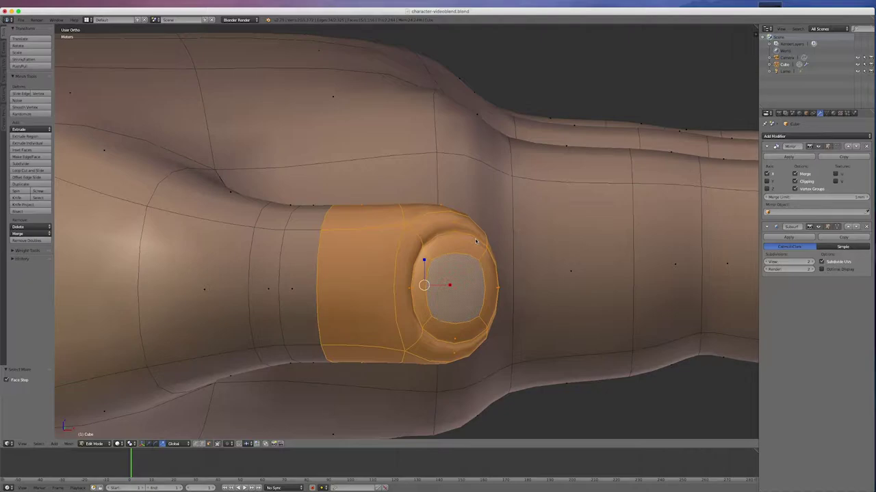
pyautogui.press('ctrl+KP_Subtract')
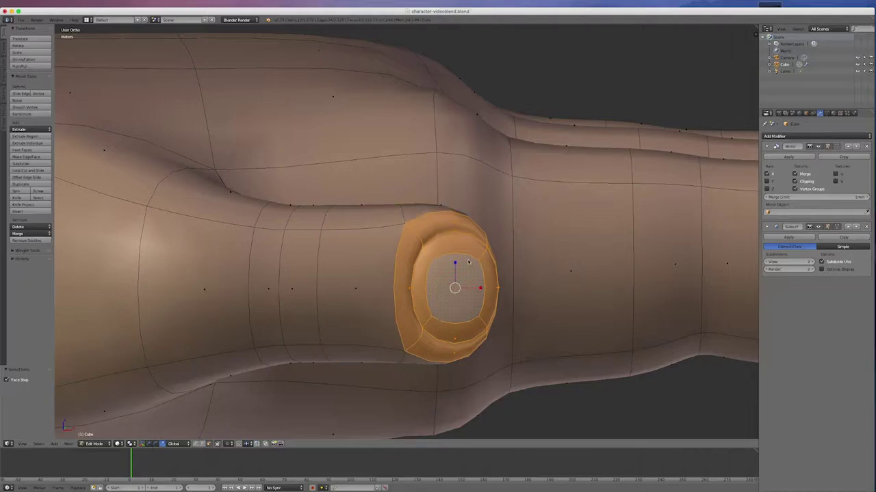
pyautogui.press('s')
pyautogui.press('z')
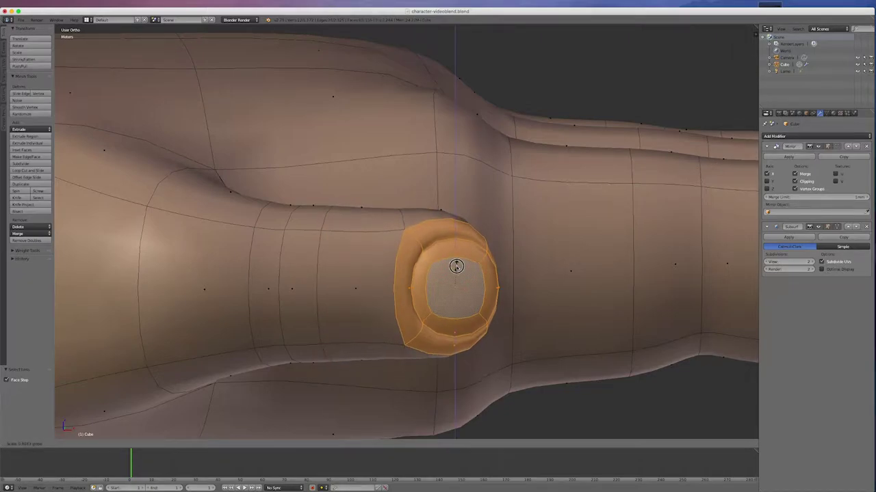
pyautogui.click(456, 266)
pyautogui.press('s')
pyautogui.click(482, 289)
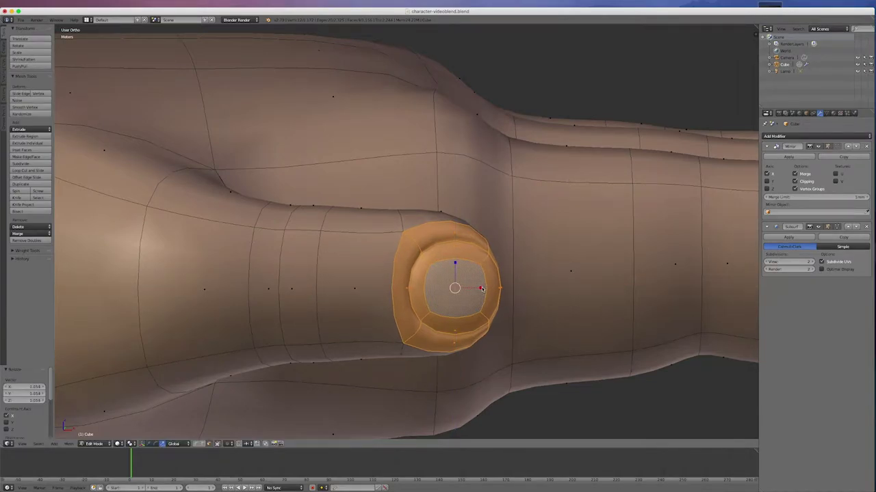
# Select the thumbnail's rim face on the wrist side and scale it down slightly along Z
pyautogui.rightClick(419, 285)
pyautogui.click(407, 263)
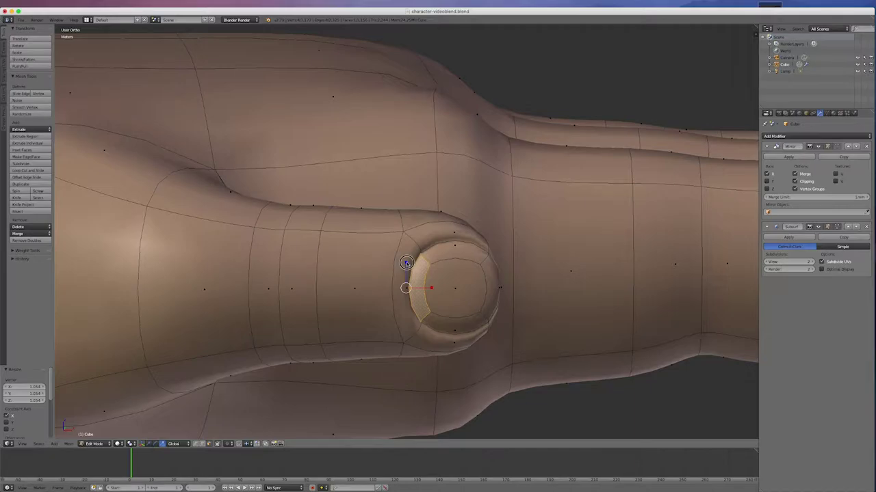
pyautogui.scroll(-5, 479, 287)
# Move the middle face on the palm's underside up along Z, then raise the middle face on the back of the hand along Z
pyautogui.moveTo(479, 287); pyautogui.dragTo(579, 293, button='middle')
pyautogui.moveTo(419, 208); pyautogui.dragTo(304, 335, button='middle')
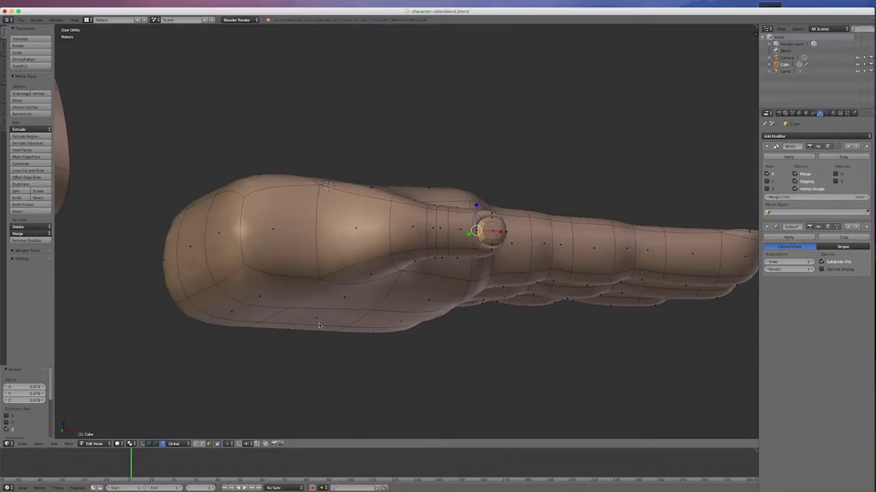
pyautogui.rightClick(318, 327)
pyautogui.click(149, 443)
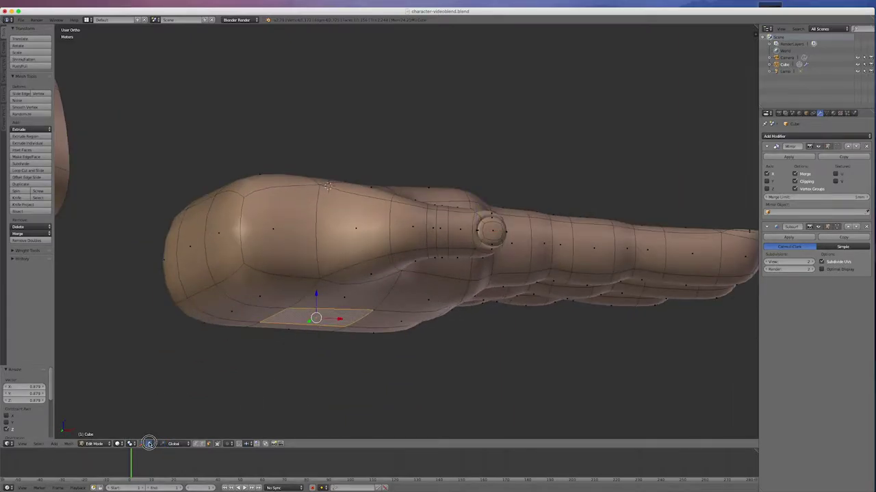
pyautogui.moveTo(317, 295); pyautogui.dragTo(319, 272)
pyautogui.moveTo(464, 355); pyautogui.dragTo(482, 387, button='middle')
pyautogui.rightClick(323, 174)
pyautogui.moveTo(319, 177); pyautogui.dragTo(318, 163)
pyautogui.moveTo(318, 163); pyautogui.dragTo(436, 220, button='middle')
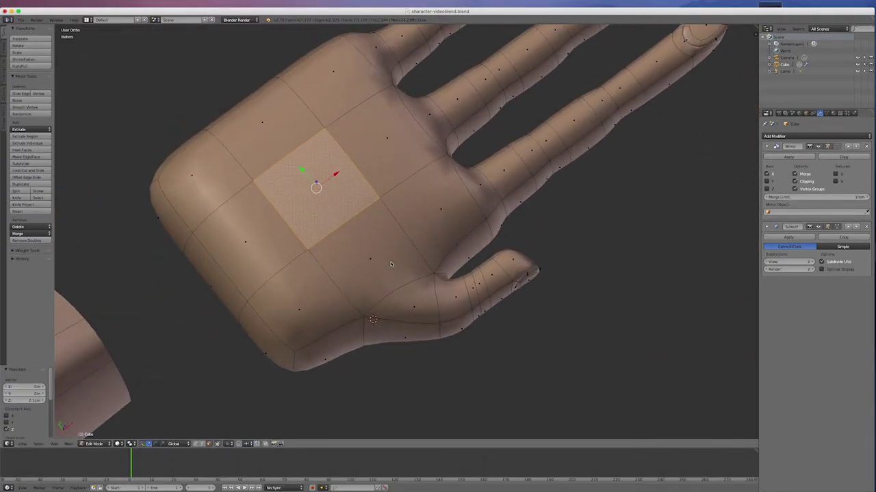
# Extrude the palm face below the base of the thumb and scale it to 0.707
pyautogui.moveTo(357, 48); pyautogui.dragTo(317, 145, button='middle')
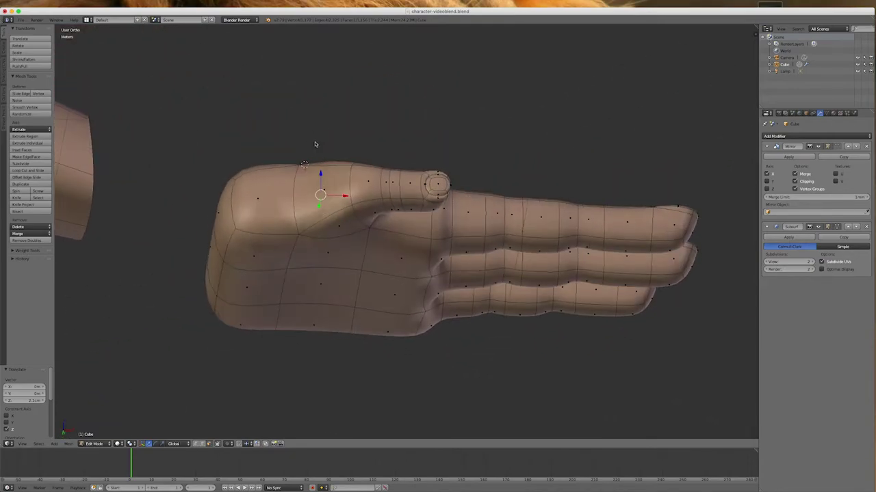
pyautogui.rightClick(314, 249)
pyautogui.press('e')
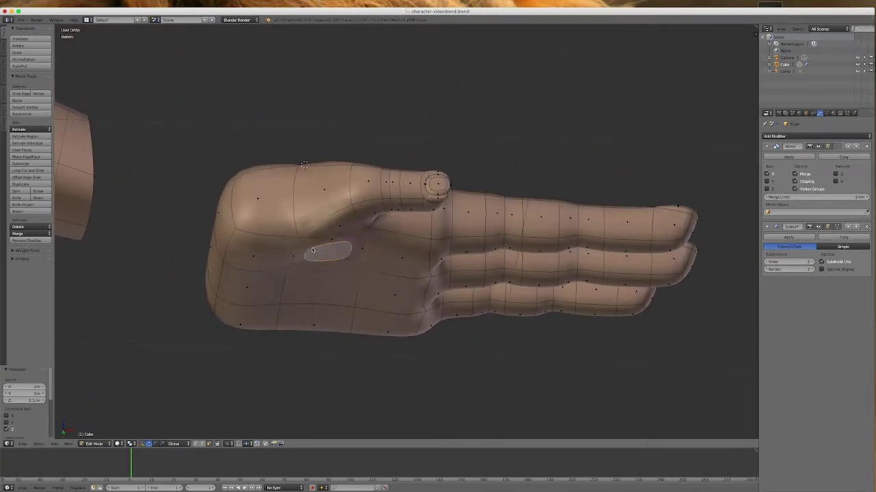
pyautogui.click(310, 258)
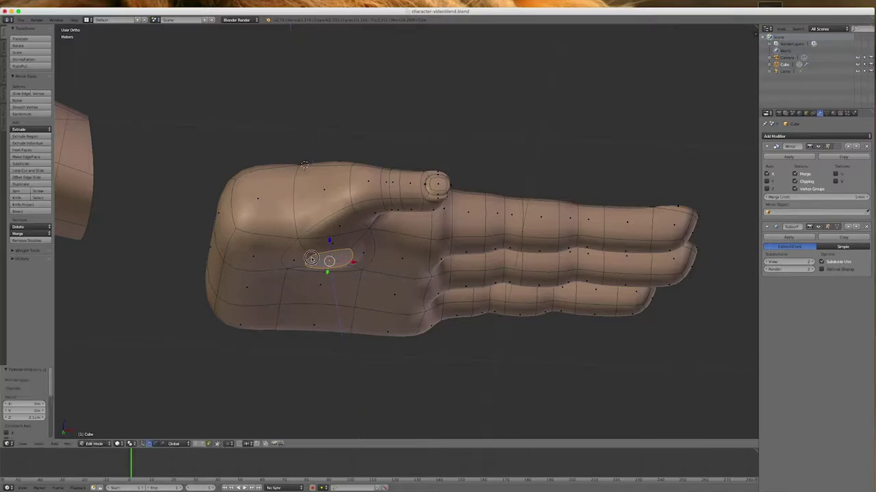
pyautogui.press('s')
pyautogui.click(372, 243)
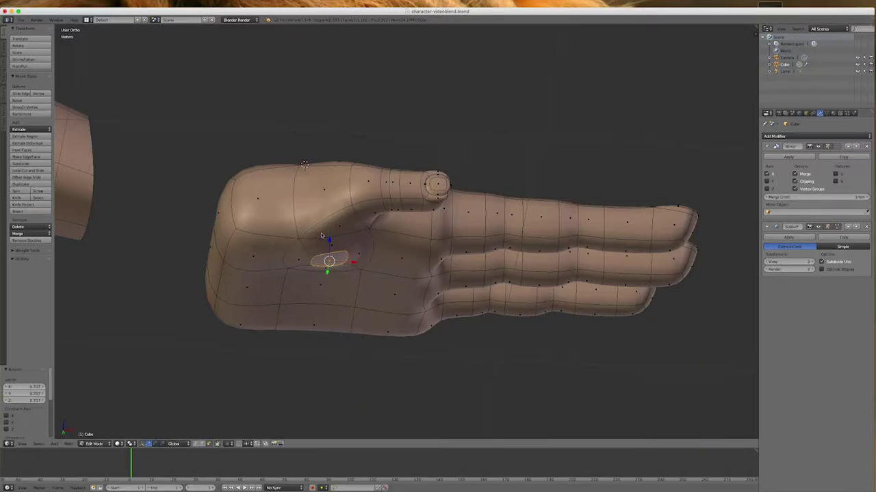
# Delete the faces closing the wrist end of the hand
pyautogui.moveTo(399, 222); pyautogui.dragTo(173, 183, button='middle')
pyautogui.rightClick(173, 184)
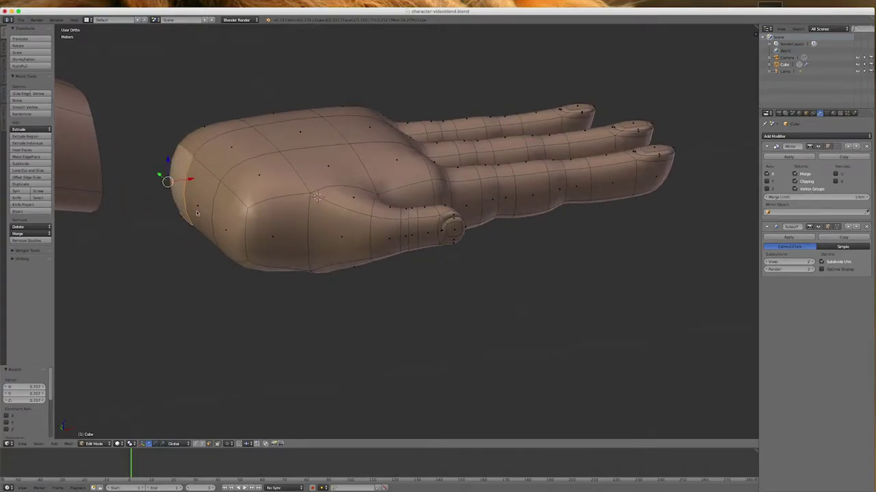
pyautogui.keyDown('shift'); pyautogui.rightClick(197, 208); pyautogui.keyUp('shift')
pyautogui.keyDown('shift'); pyautogui.rightClick(225, 230); pyautogui.keyUp('shift')
pyautogui.press('x')
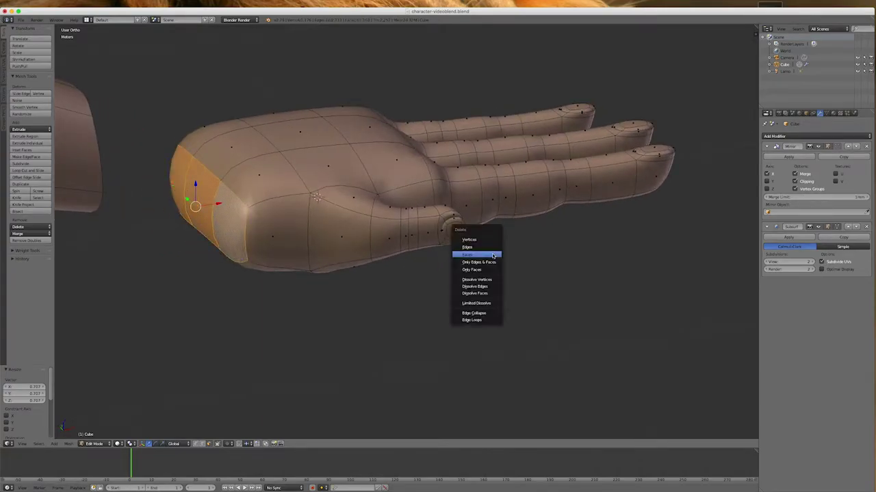
pyautogui.click(491, 255)
pyautogui.scroll(2, 572, 230)
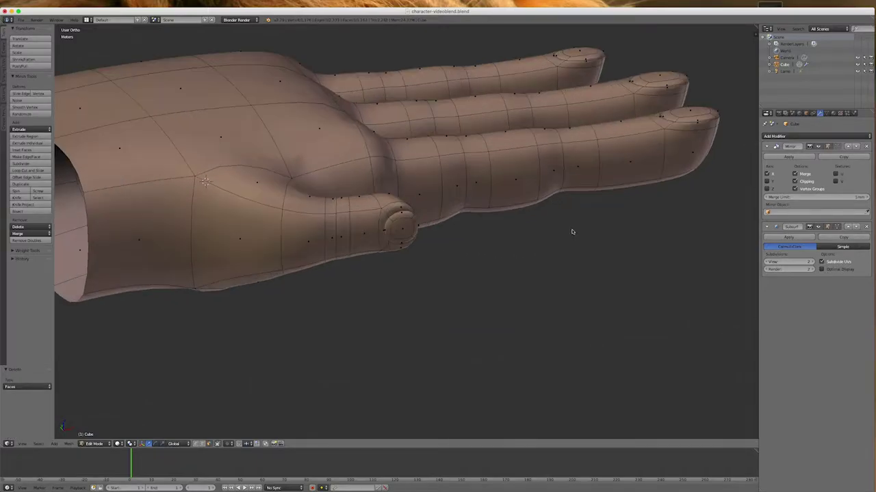
# Select the open edge loop at the hand's wrist end and scale it along Y to 0.559
pyautogui.scroll(-4, 566, 229)
pyautogui.click(201, 444)
pyautogui.keyDown('alt'); pyautogui.rightClick(328, 198); pyautogui.keyUp('alt')
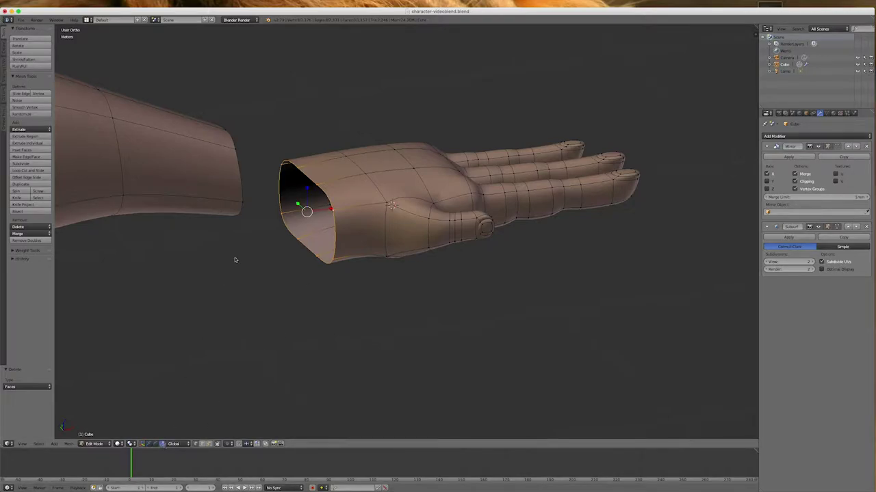
pyautogui.press('s')
pyautogui.click(301, 207)
pyautogui.moveTo(301, 206); pyautogui.dragTo(330, 224, button='middle')
pyautogui.scroll(-1, 328, 185)
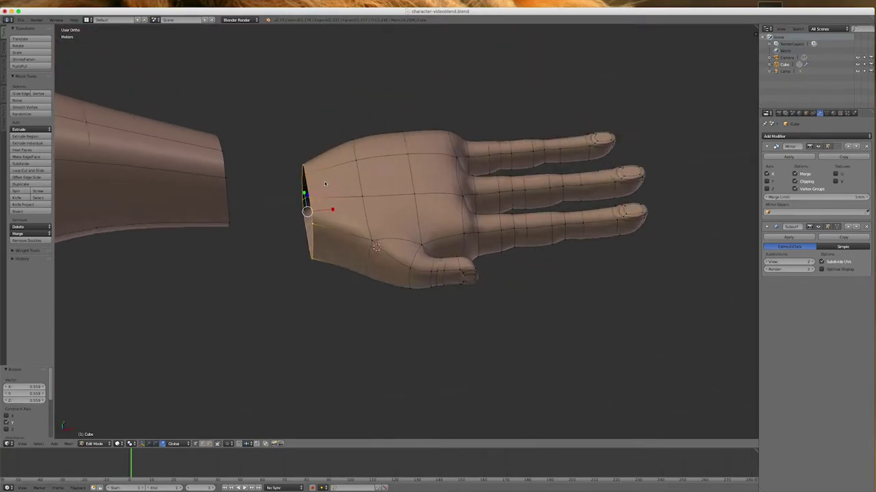
# Merge the two middle vertices on the upper side of the hand's wrist opening at their center
pyautogui.scroll(3, 328, 185)
pyautogui.moveTo(320, 181); pyautogui.dragTo(337, 178, button='middle')
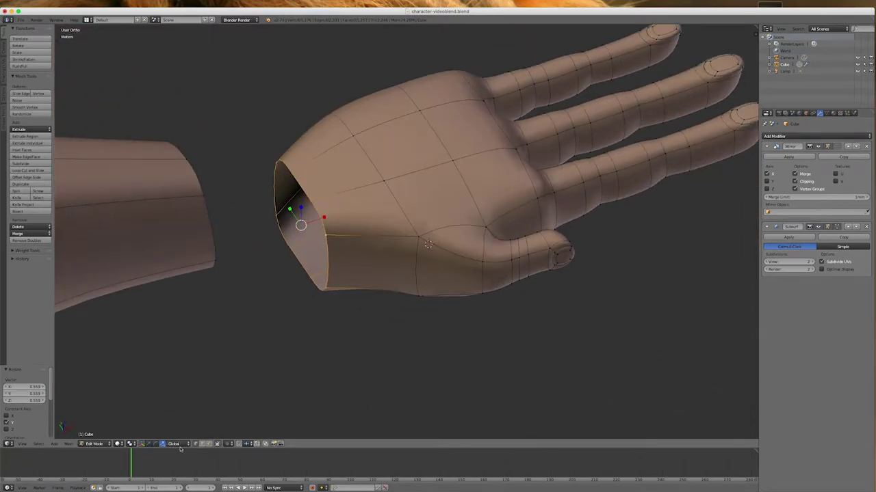
pyautogui.rightClick(284, 182)
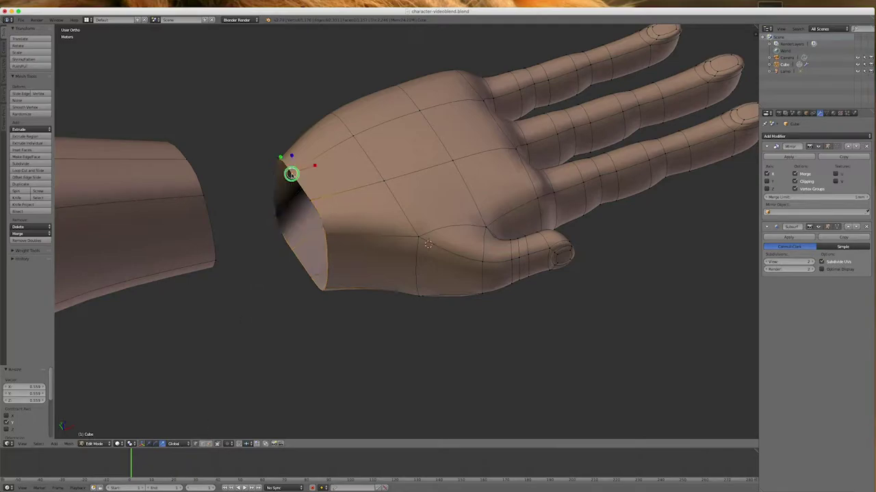
pyautogui.keyDown('shift'); pyautogui.rightClick(307, 208); pyautogui.keyUp('shift')
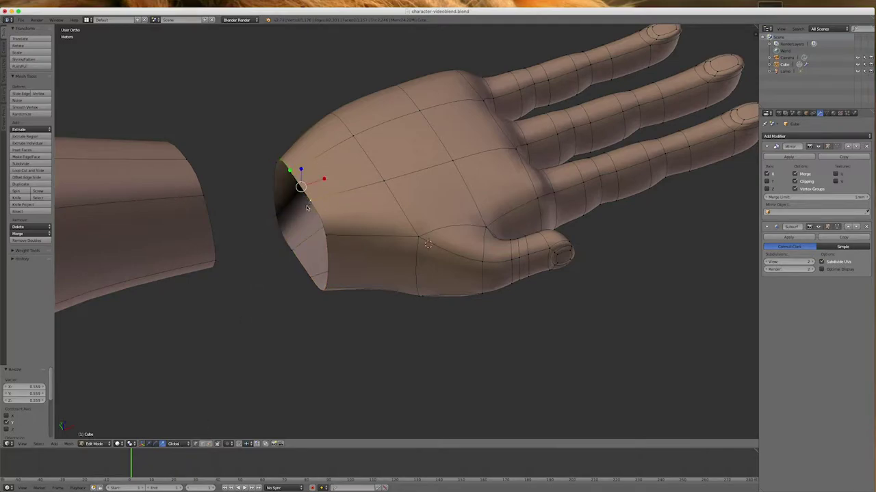
pyautogui.click(148, 444)
pyautogui.hotkey('alt', 'm')
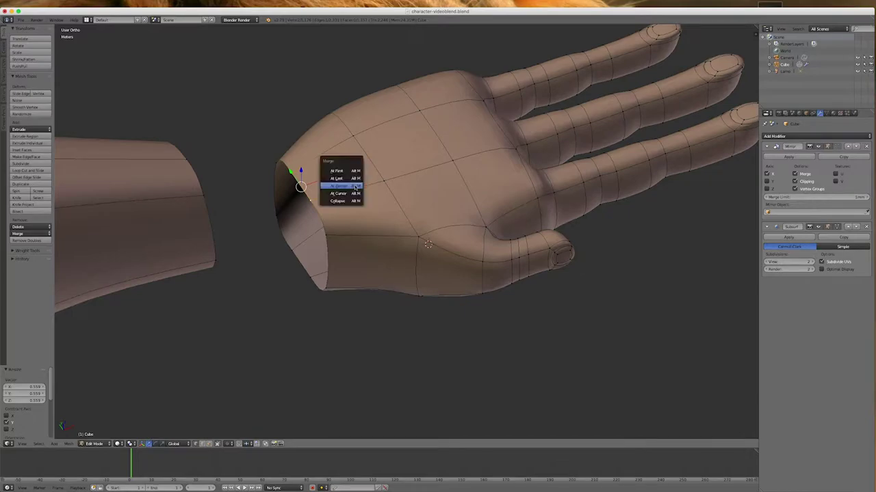
pyautogui.click(354, 190)
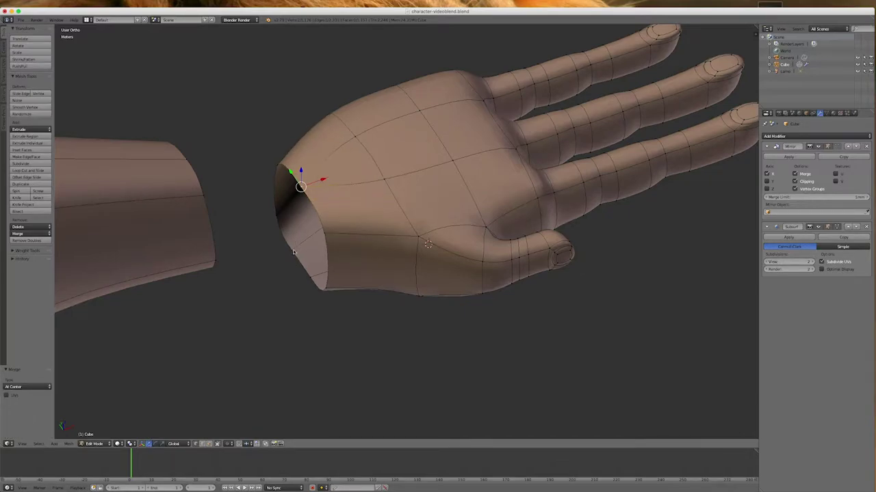
# Merge the two middle vertices on the lower side of the hand's wrist opening at their center
pyautogui.rightClick(292, 251)
pyautogui.rightClick(307, 278)
pyautogui.rightClick(301, 264)
pyautogui.hotkey('alt', 'm')
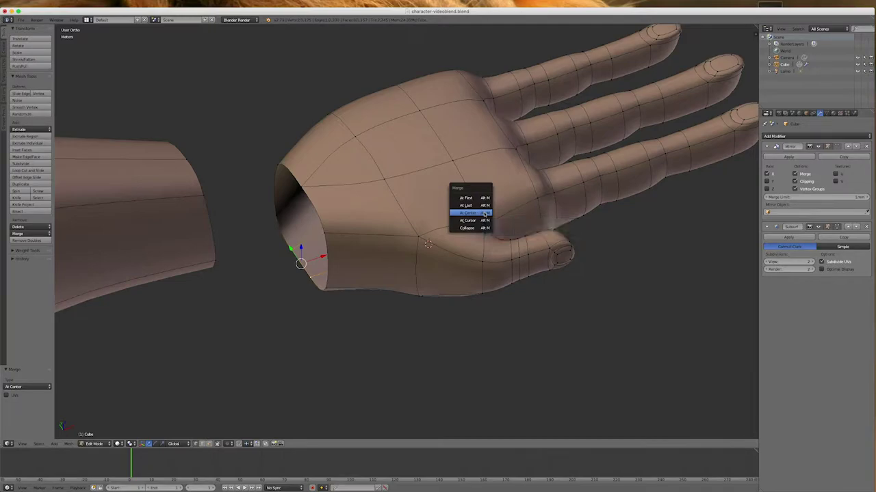
pyautogui.click(484, 214)
# Examine the hand from the front and at an angle against the arm's open end and the reference image
pyautogui.moveTo(563, 260); pyautogui.dragTo(426, 262, button='middle')
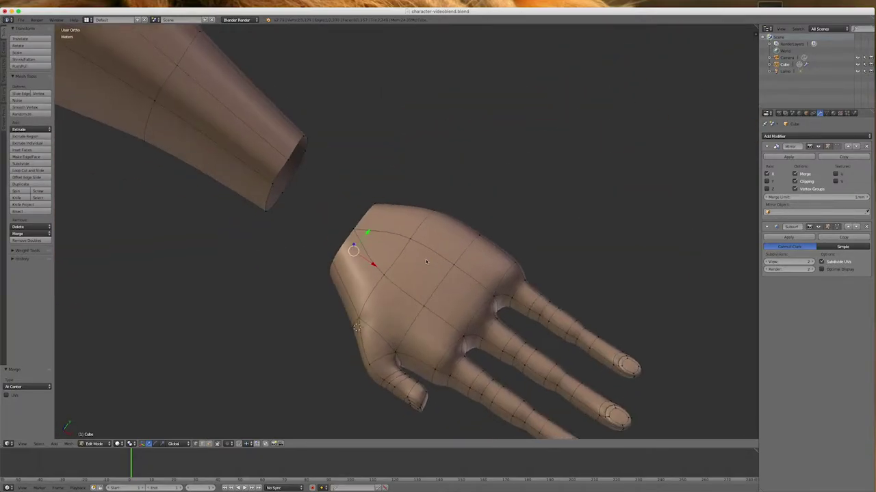
pyautogui.press('KP_1')
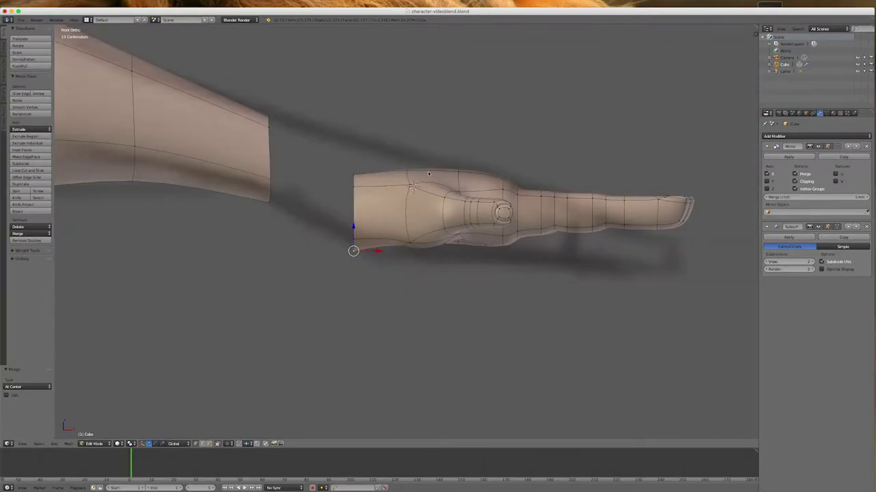
pyautogui.scroll(-2, 395, 213)
pyautogui.scroll(2, 573, 207)
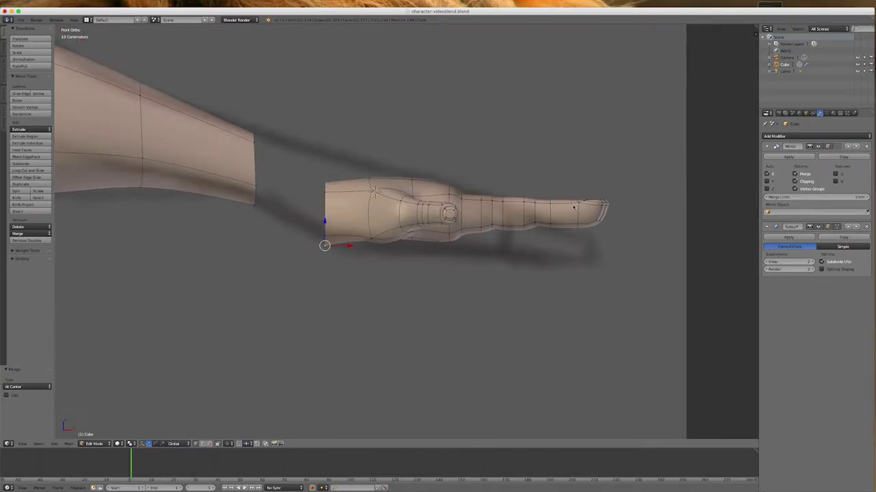
pyautogui.moveTo(576, 207); pyautogui.dragTo(606, 232, button='middle')
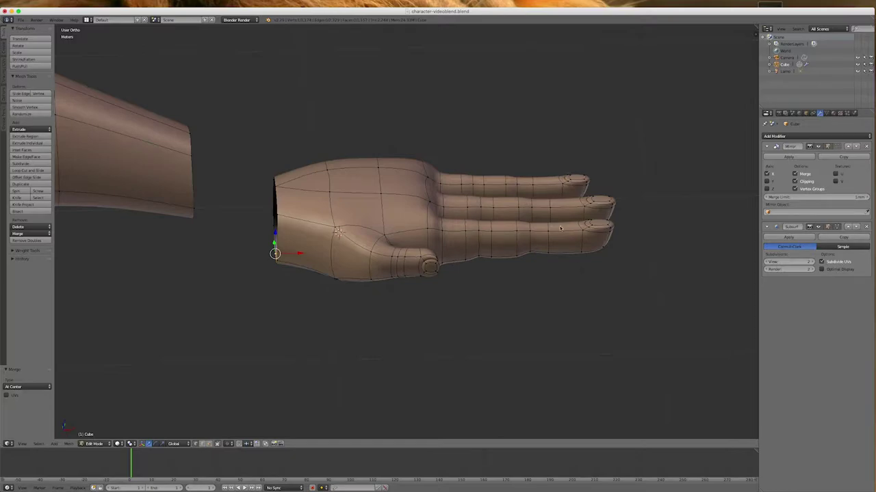
pyautogui.press('KP_1')
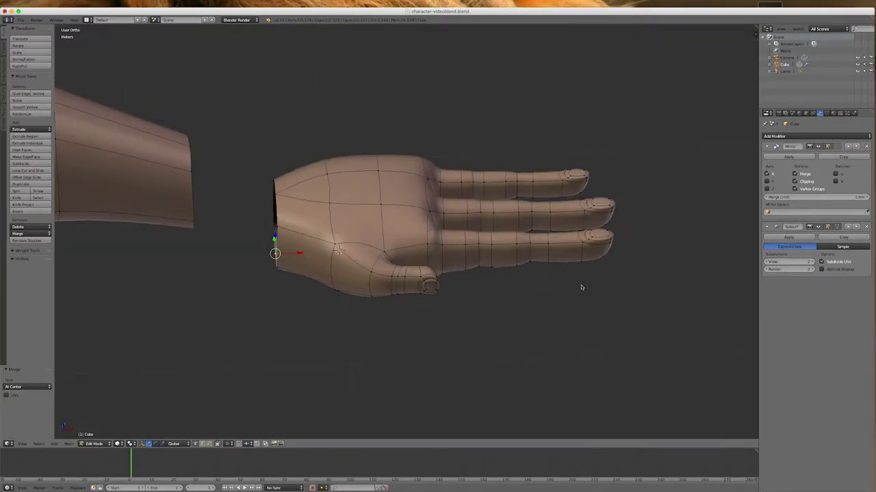
# Select the three fingers beyond their base segments, including one additional segment ring on the little finger
pyautogui.press('KP_1')
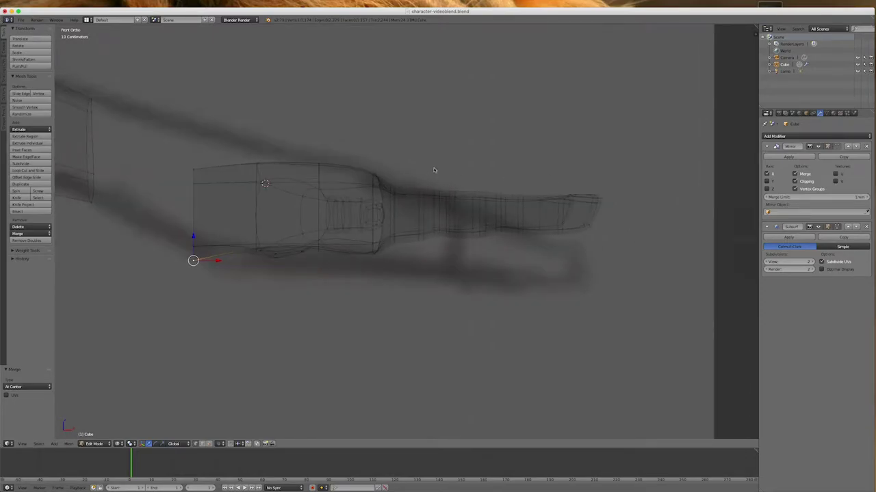
pyautogui.press('b')
pyautogui.moveTo(433, 168); pyautogui.dragTo(672, 317)
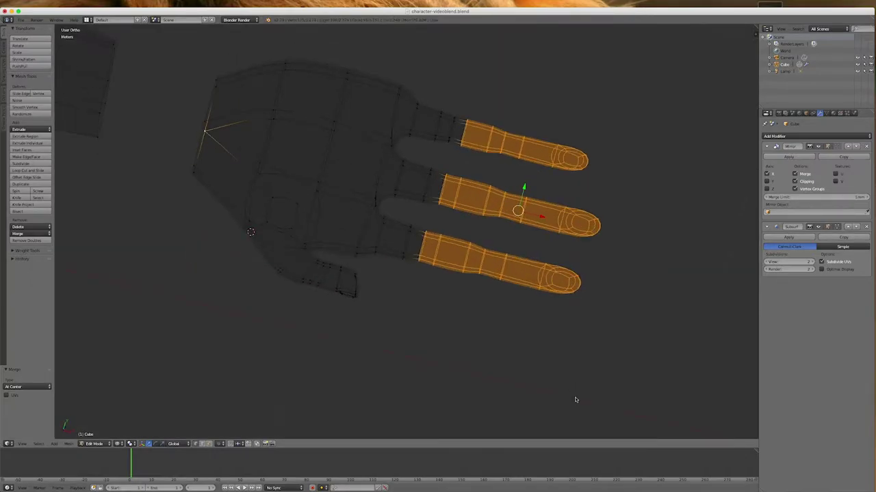
pyautogui.scroll(1, 575, 398)
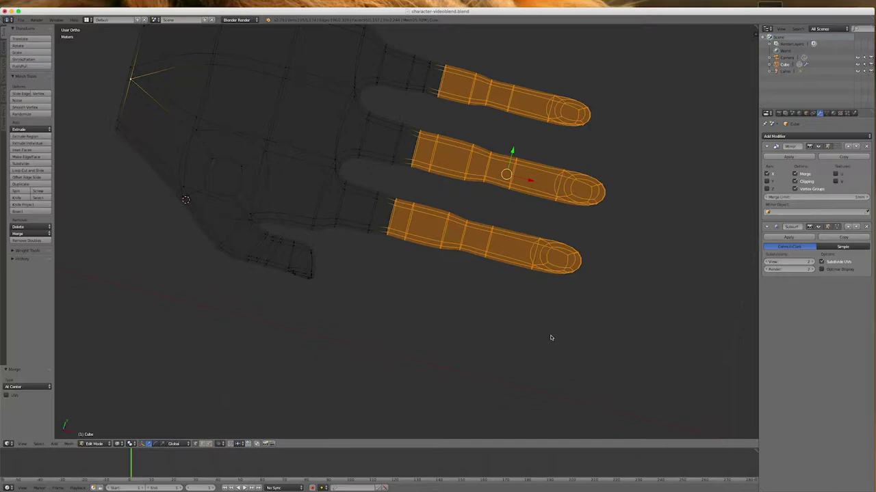
pyautogui.keyDown('alt'); pyautogui.keyDown('shift'); pyautogui.rightClick(438, 68); pyautogui.keyUp('shift'); pyautogui.keyUp('alt')
pyautogui.hotkey('ctrl', 'z')
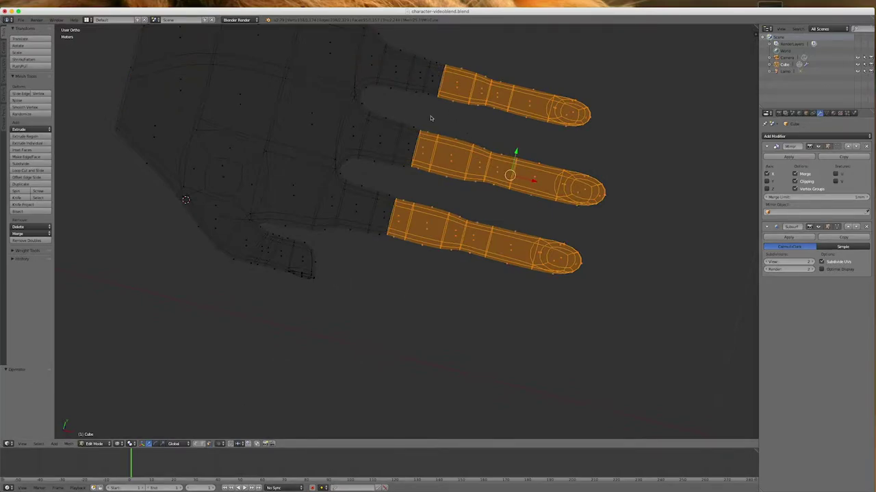
pyautogui.keyDown('alt'); pyautogui.keyDown('shift'); pyautogui.rightClick(440, 65); pyautogui.keyUp('shift'); pyautogui.keyUp('alt')
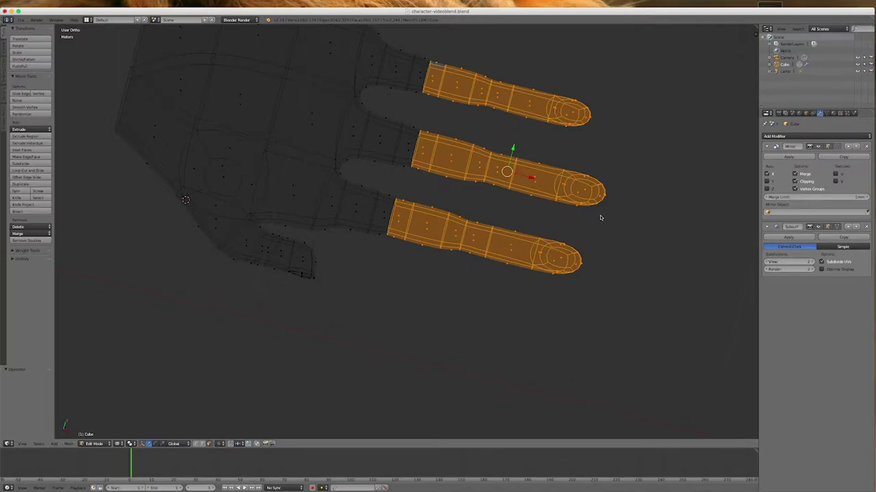
# Rotate the selected finger parts downward about 4.8° around the 3D cursor placed at their inner end in front view
pyautogui.press('KP_1')
pyautogui.click(406, 174)
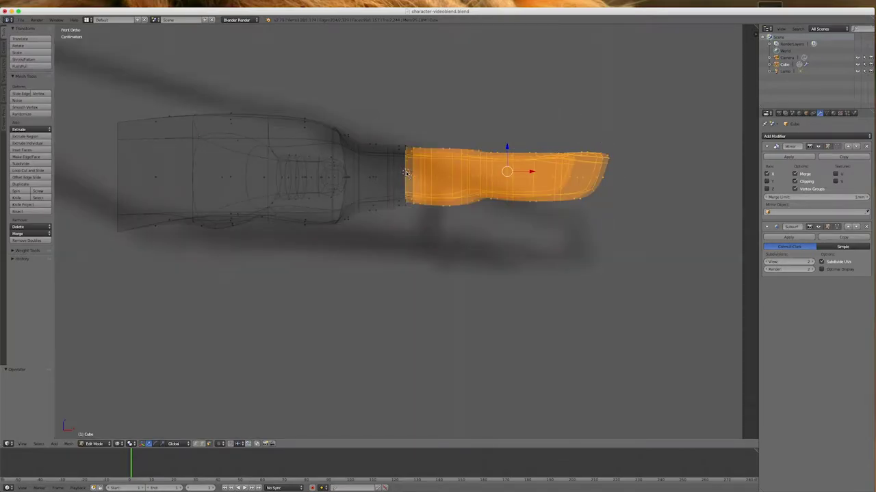
pyautogui.click(131, 444)
pyautogui.click(144, 428)
pyautogui.press('r')
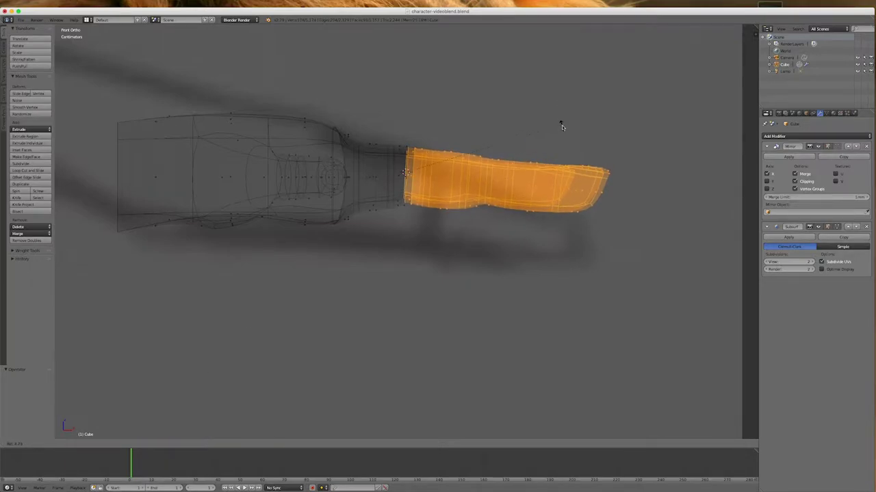
pyautogui.click(562, 127)
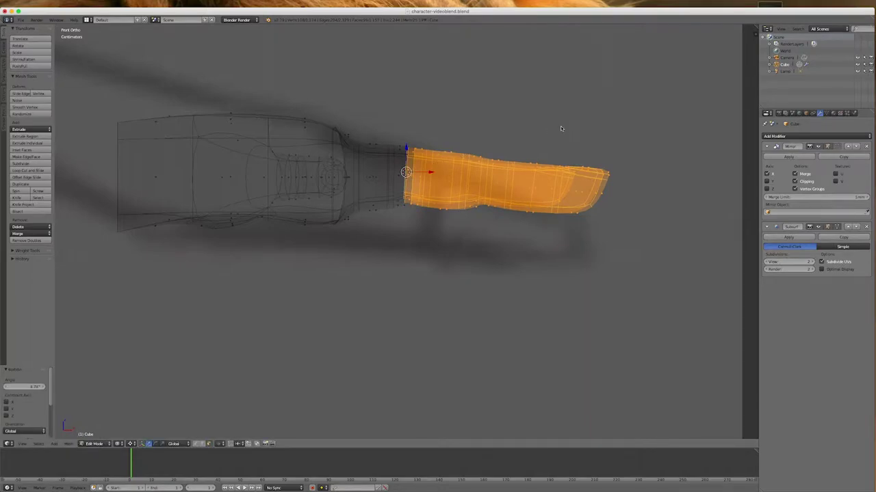
# Shrink the selection to the outer finger segments and bend them down about 8° around the 3D cursor placed at the next joint
pyautogui.press('ctrl+KP_Subtract')
pyautogui.press('ctrl+KP_Subtract')
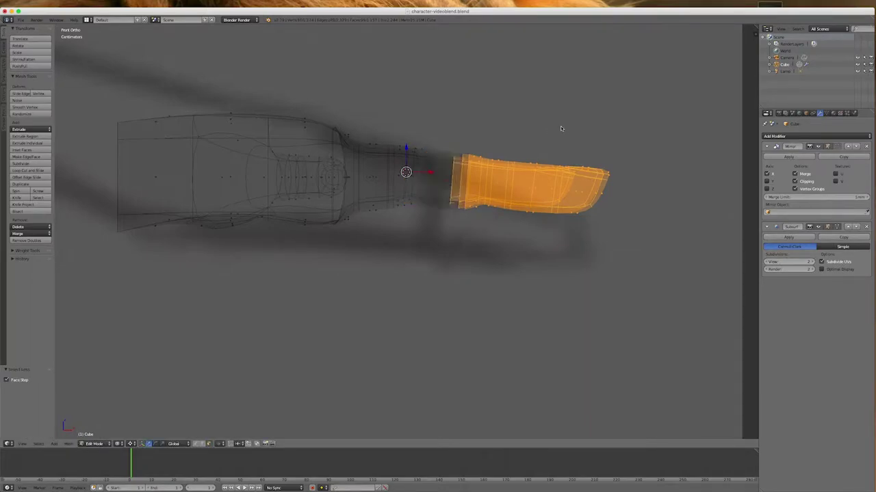
pyautogui.press('ctrl+KP_Subtract')
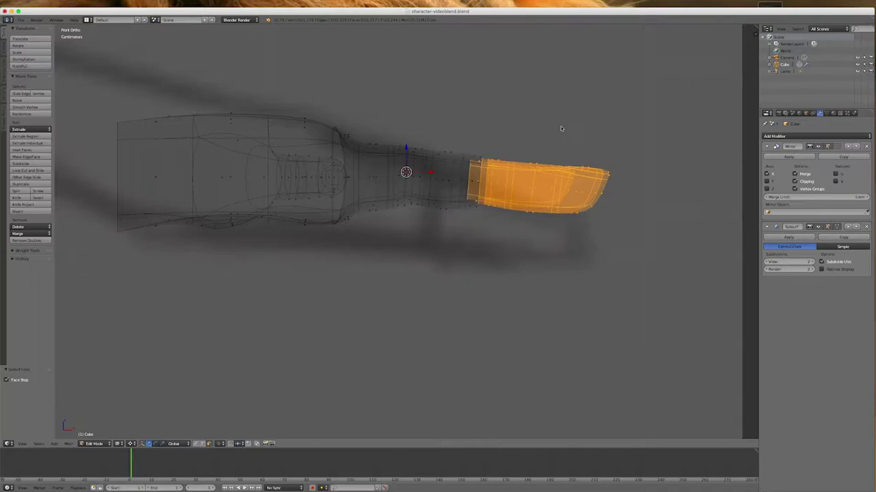
pyautogui.click(475, 172)
pyautogui.press('r')
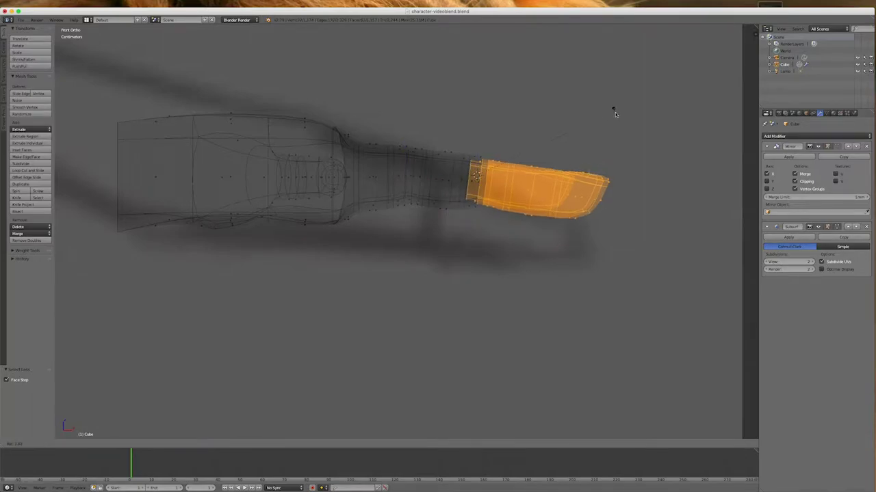
pyautogui.click(615, 125)
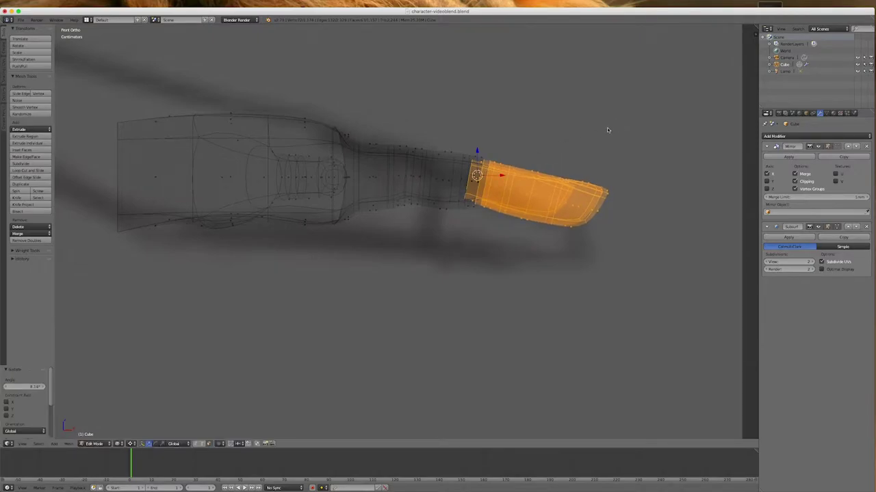
# Inspect the bent fingers and the gap to the arm in solid shading, from above and from the front
pyautogui.press('ctrl+KP_Subtract')
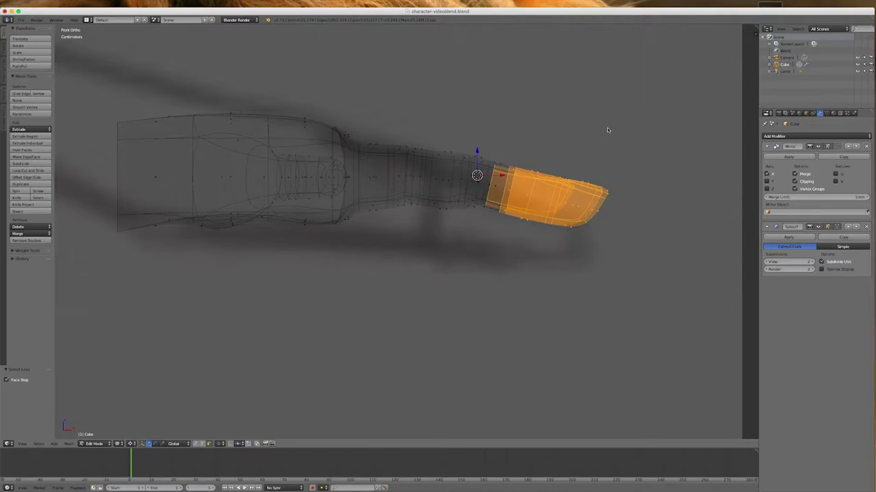
pyautogui.moveTo(633, 125); pyautogui.dragTo(633, 168, button='middle')
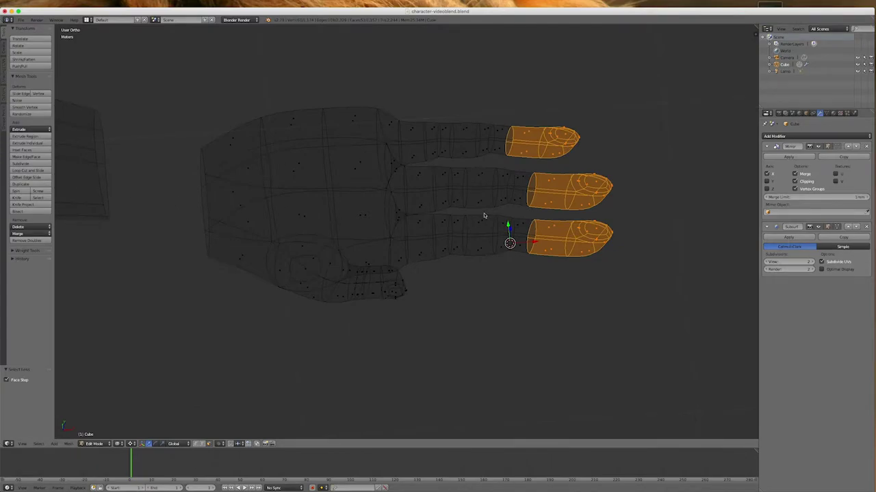
pyautogui.press('z')
pyautogui.scroll(-4, 483, 216)
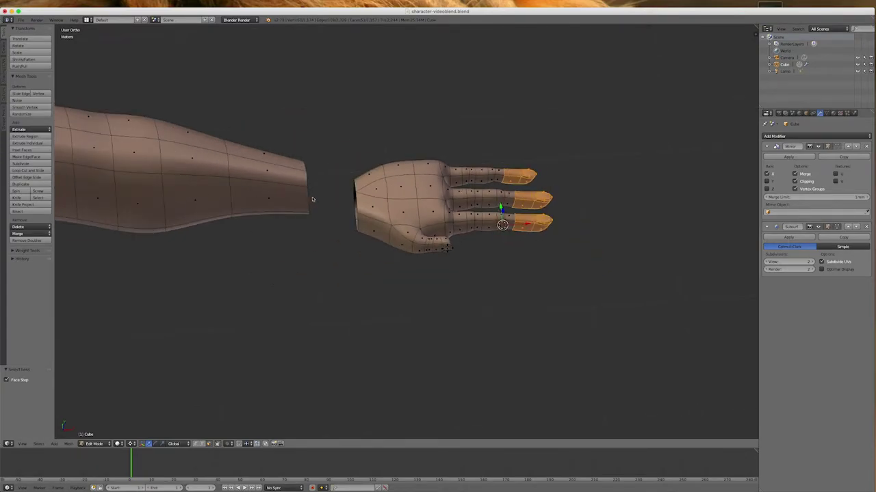
pyautogui.press('KP_7')
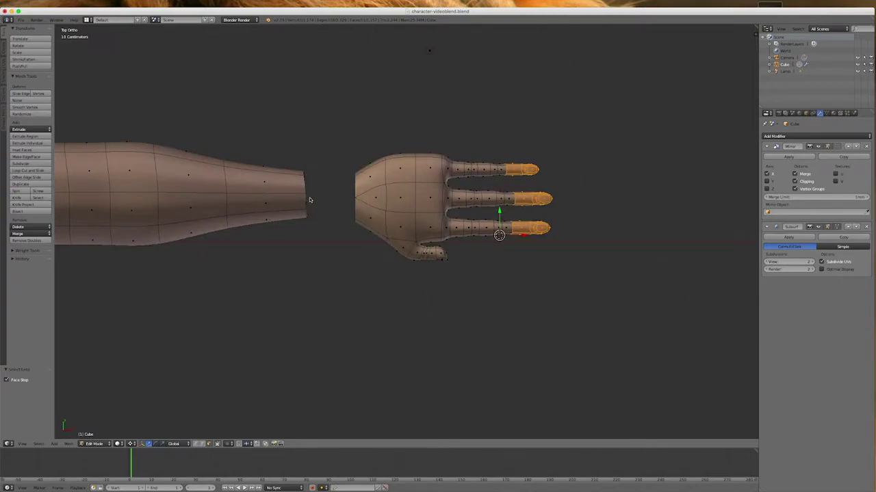
pyautogui.press('KP_1')
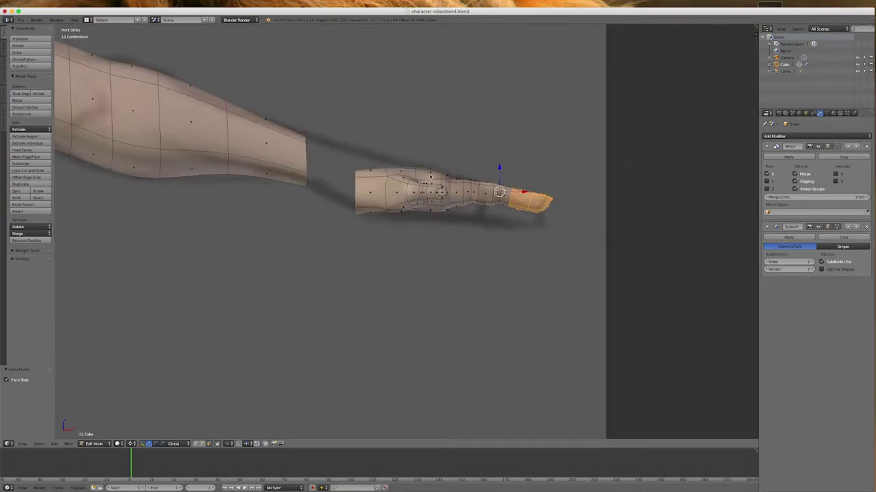
pyautogui.scroll(-2, 433, 198)
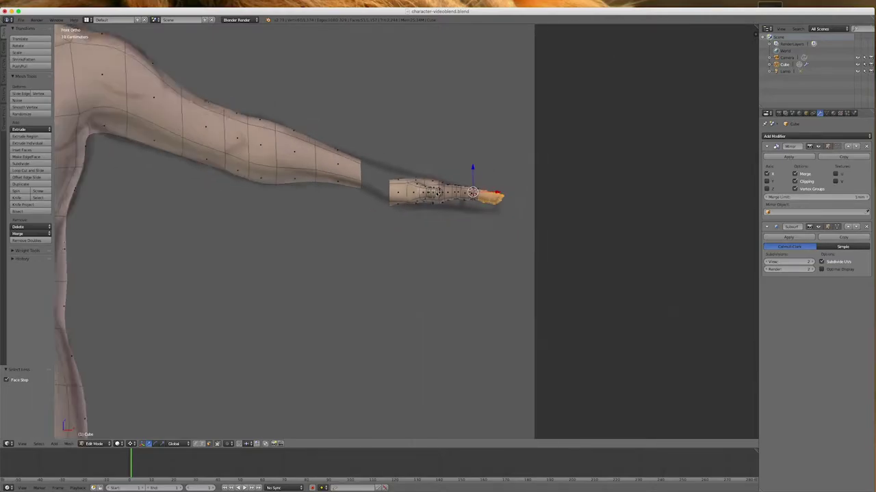
pyautogui.scroll(5, 435, 197)
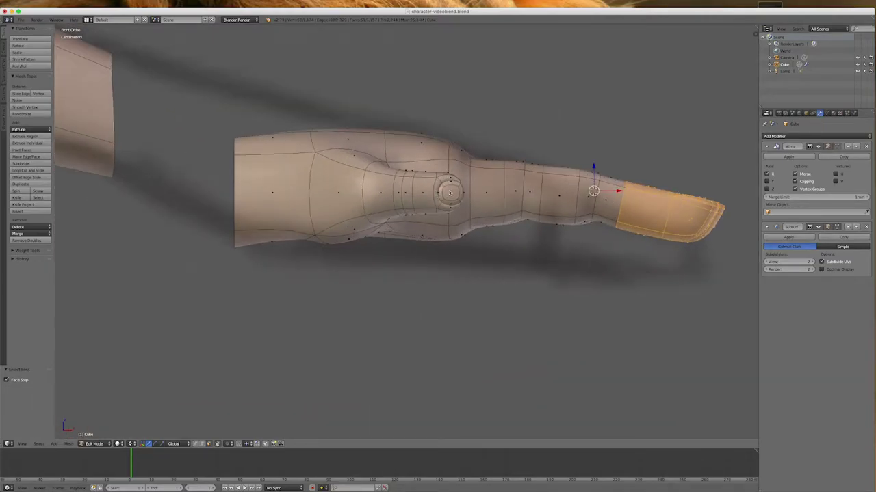
# Replace the current selection with the thumb's tip face and grow it over the thumb's outer segments
pyautogui.press('a')
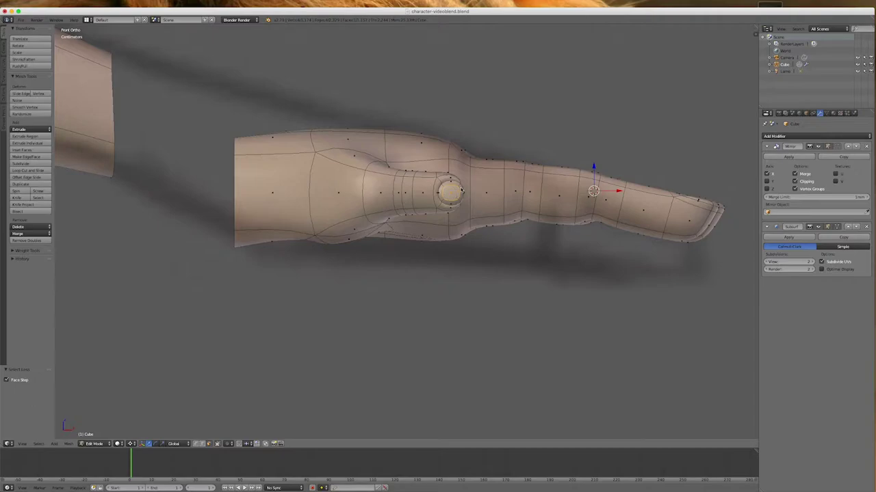
pyautogui.press('ctrl+KP_Add')
pyautogui.press('ctrl+KP_Add')
pyautogui.press('ctrl+KP_Add')
pyautogui.press('ctrl+KP_Add')
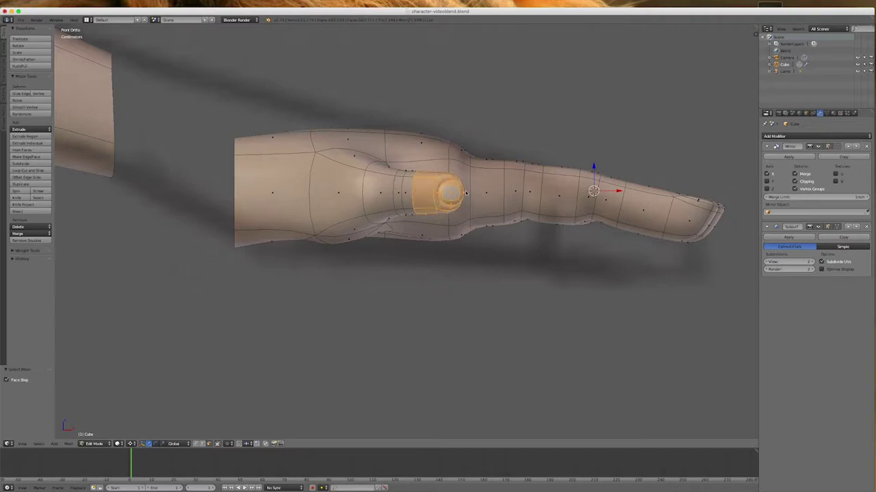
pyautogui.press('ctrl+KP_Add')
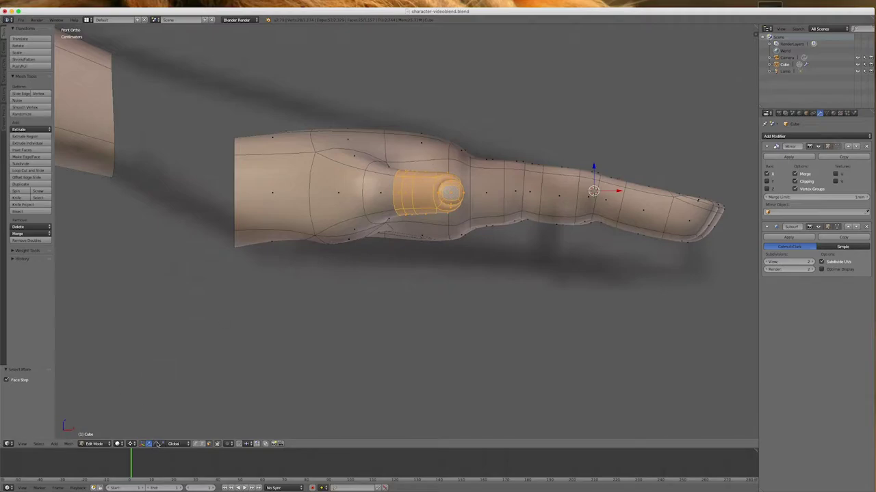
# Set the pivot to the median point and scale the selected thumb segments up to about 1.177
pyautogui.click(131, 444)
pyautogui.click(143, 413)
pyautogui.press('s')
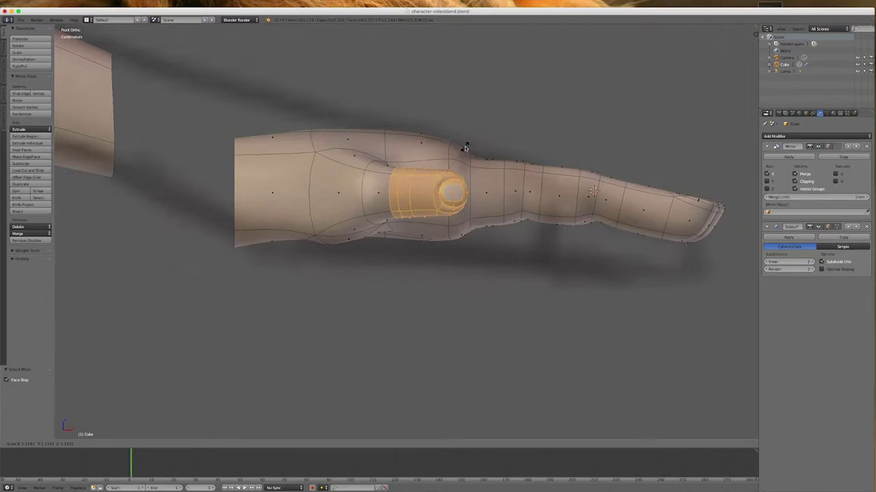
pyautogui.click(466, 146)
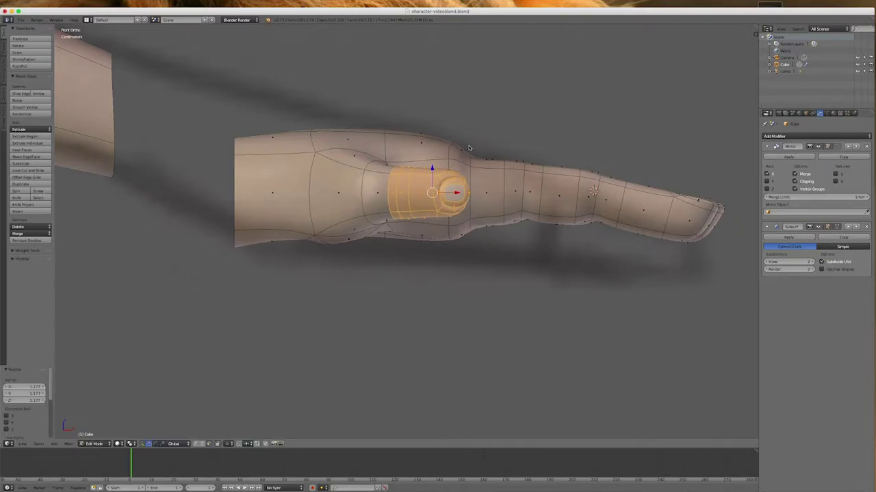
pyautogui.press('s')
pyautogui.click(481, 224)
# Select the entire linked hand, rotate it about 11° to follow the arm's slope, and move it about 11 cm along X toward the arm
pyautogui.press('l')
pyautogui.scroll(-3, 307, 300)
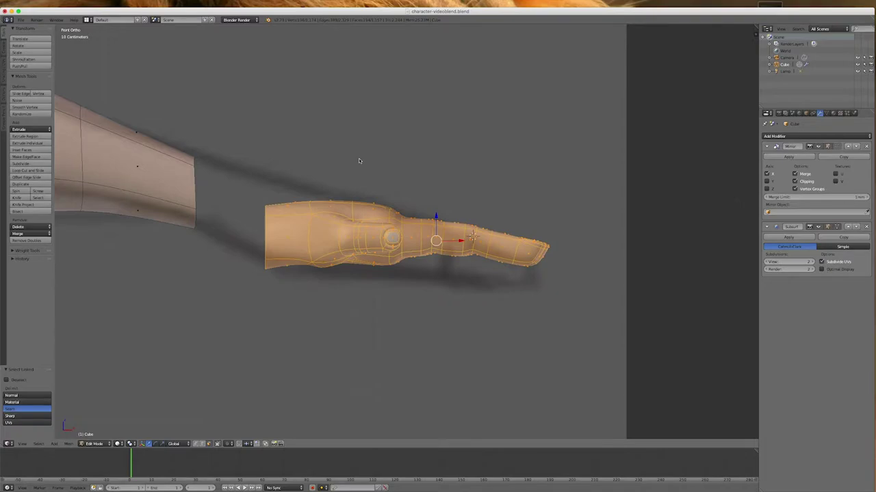
pyautogui.press('r')
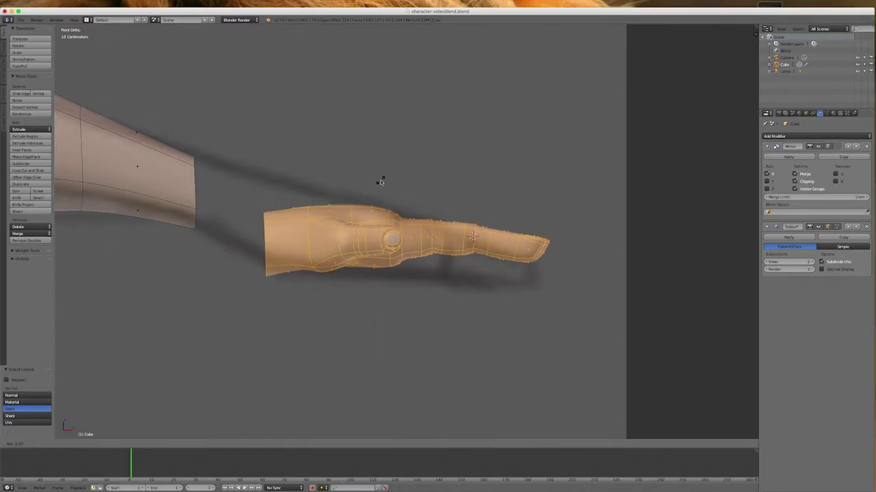
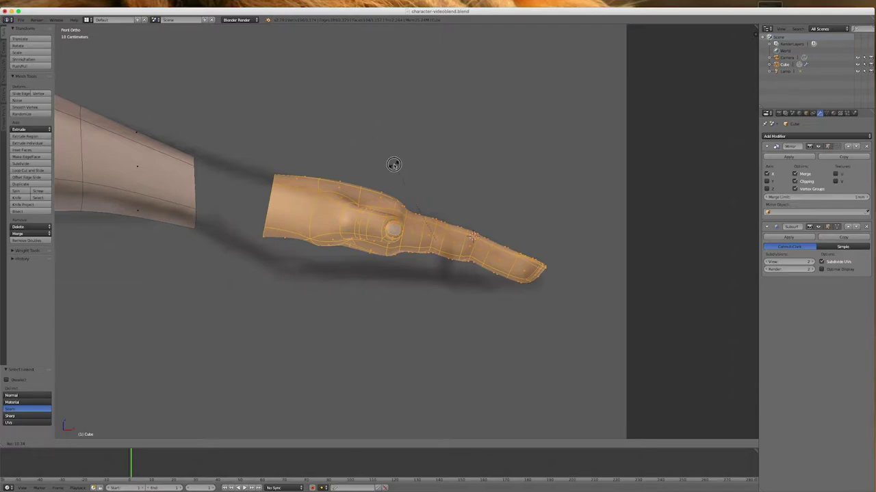
pyautogui.click(394, 164)
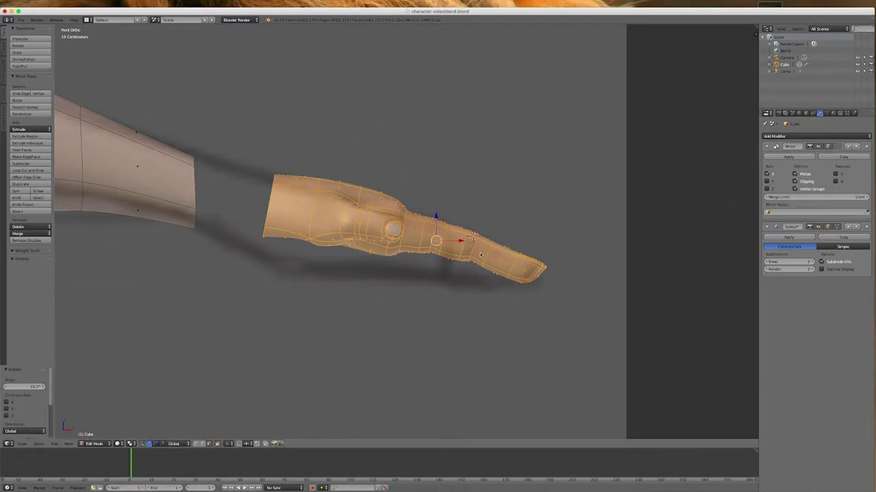
pyautogui.moveTo(463, 245); pyautogui.dragTo(424, 240)
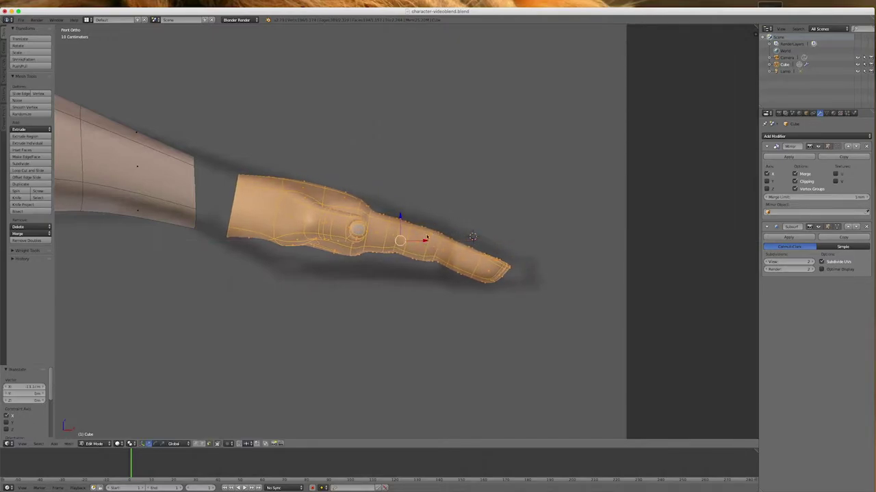
pyautogui.moveTo(198, 385); pyautogui.dragTo(228, 205, button='middle')
pyautogui.scroll(4, 228, 204)
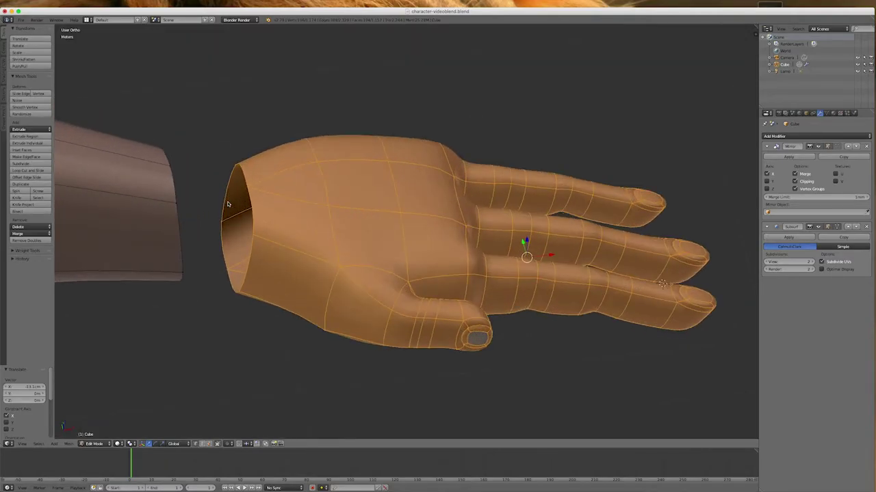
# Join the hand to the arm by bridging the wrist's open edge loop with the arm's end loop
pyautogui.keyDown('alt'); pyautogui.rightClick(254, 210); pyautogui.keyUp('alt')
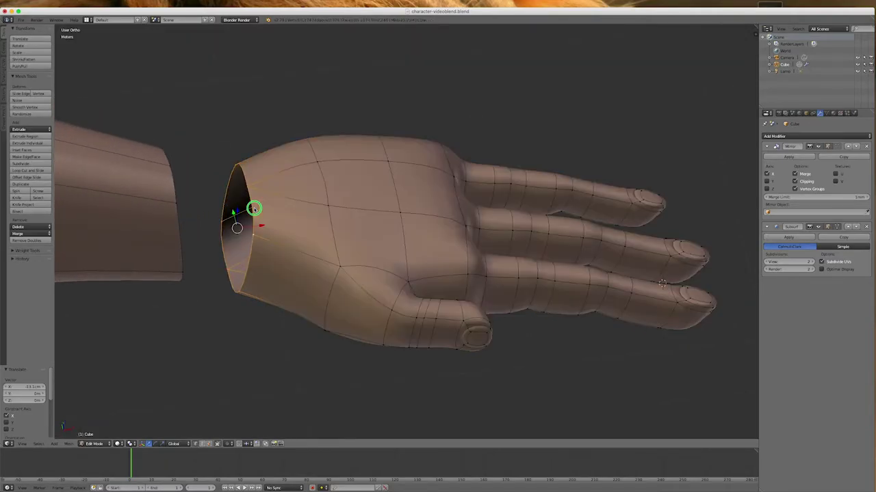
pyautogui.keyDown('alt'); pyautogui.keyDown('shift'); pyautogui.rightClick(174, 186); pyautogui.keyUp('shift'); pyautogui.keyUp('alt')
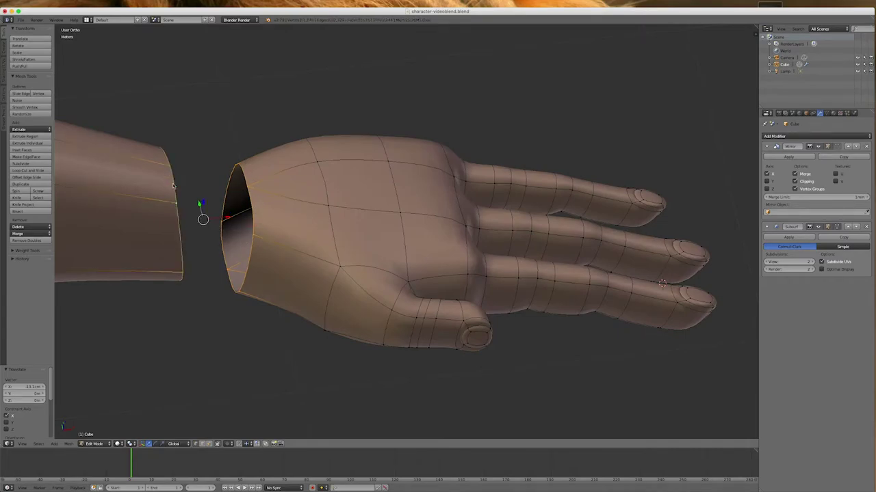
pyautogui.press('w')
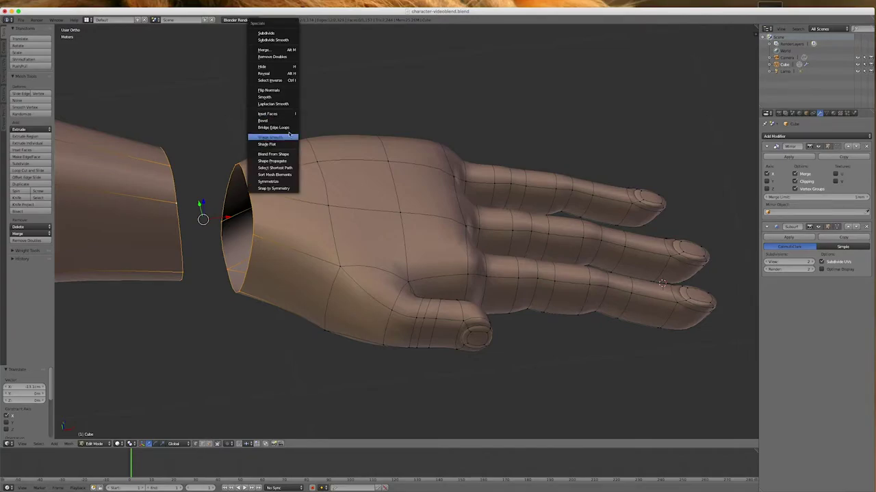
pyautogui.click(284, 126)
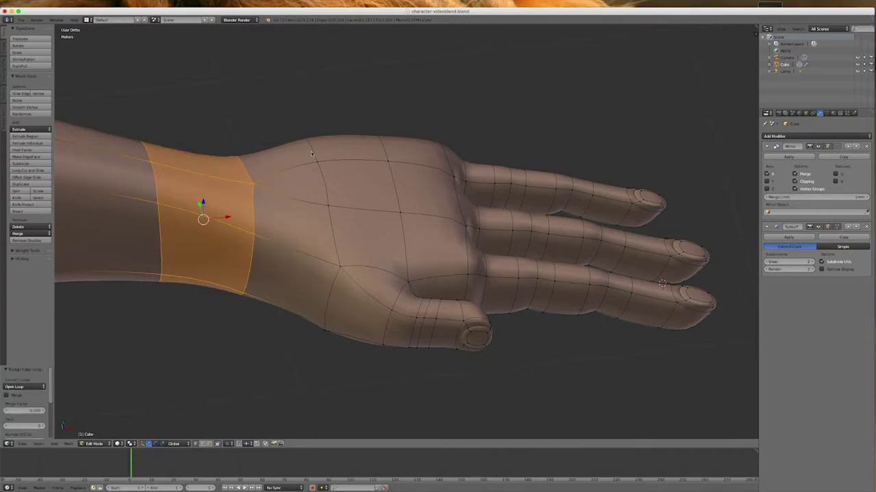
# Narrow the newly bridged wrist section by scaling it down to about 0.772
pyautogui.scroll(-7, 311, 153)
pyautogui.moveTo(317, 225); pyautogui.dragTo(367, 125, button='middle')
pyautogui.press('s')
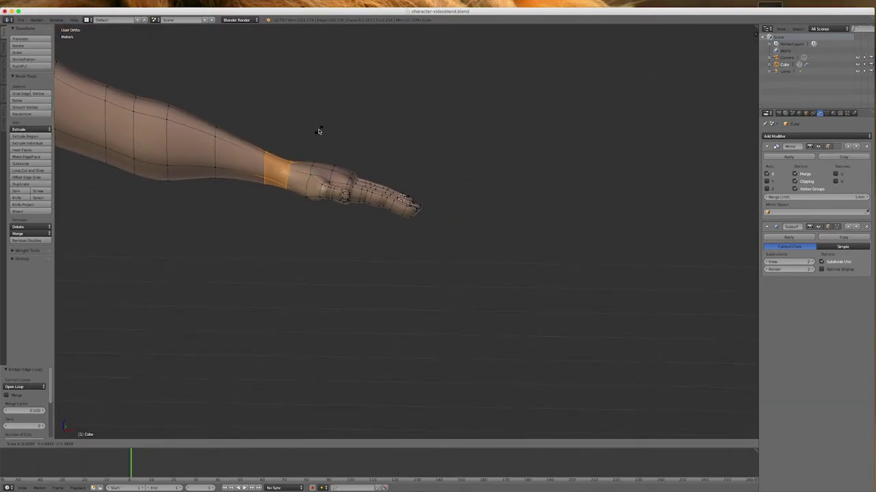
pyautogui.click(317, 134)
pyautogui.scroll(-9, 416, 184)
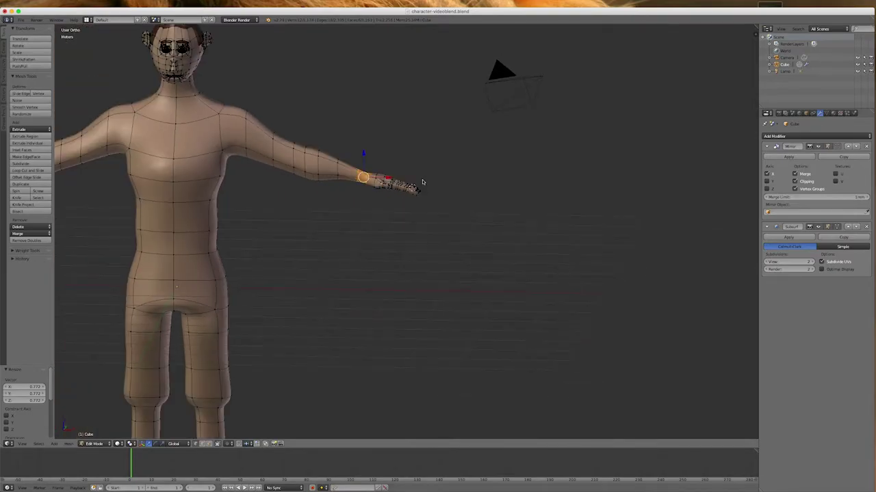
pyautogui.scroll(3, 308, 264)
pyautogui.moveTo(450, 255)
pyautogui.mouseDown(button='middle')
pyautogui.moveTo(405, 248)
pyautogui.moveTo(472, 248)
pyautogui.moveTo(461, 269)
pyautogui.moveTo(433, 249)
pyautogui.moveTo(399, 249)
pyautogui.moveTo(428, 242)
pyautogui.moveTo(458, 259)
pyautogui.moveTo(444, 255)
pyautogui.moveTo(451, 250)
pyautogui.moveTo(376, 249)
pyautogui.moveTo(456, 245)
pyautogui.mouseUp(button='middle')
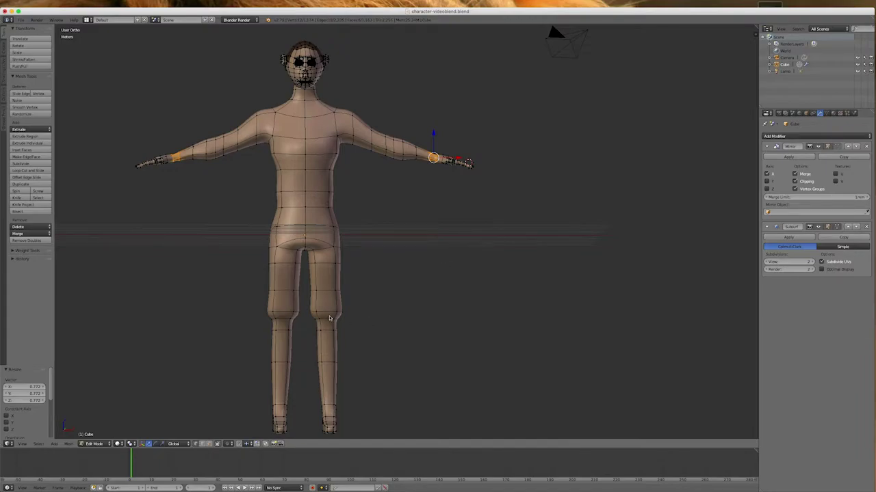
# Switch to the front view and turn off the background reference images
pyautogui.press('KP_1')
pyautogui.scroll(1, 321, 316)
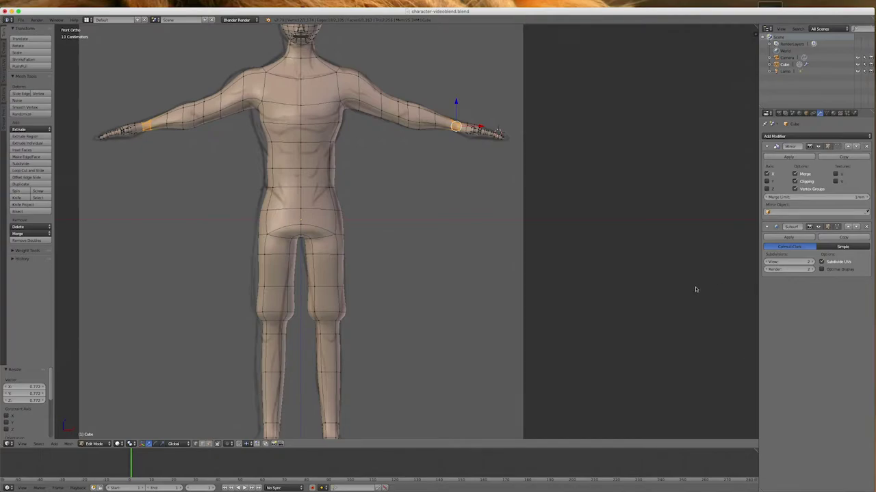
pyautogui.press('n')
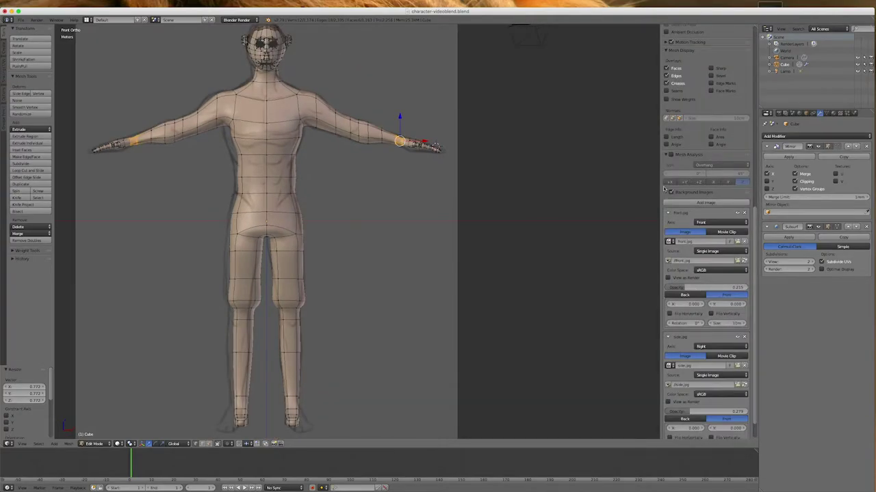
pyautogui.click(670, 193)
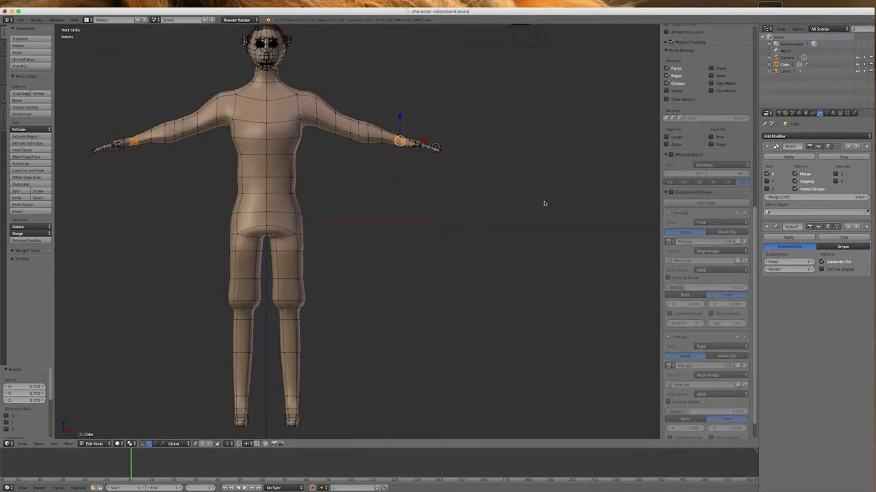
pyautogui.press('n')
# Scale the edge loop just above the knee to about 0.722 and shift it about 4.8 cm forward along Y
pyautogui.scroll(3, 325, 375)
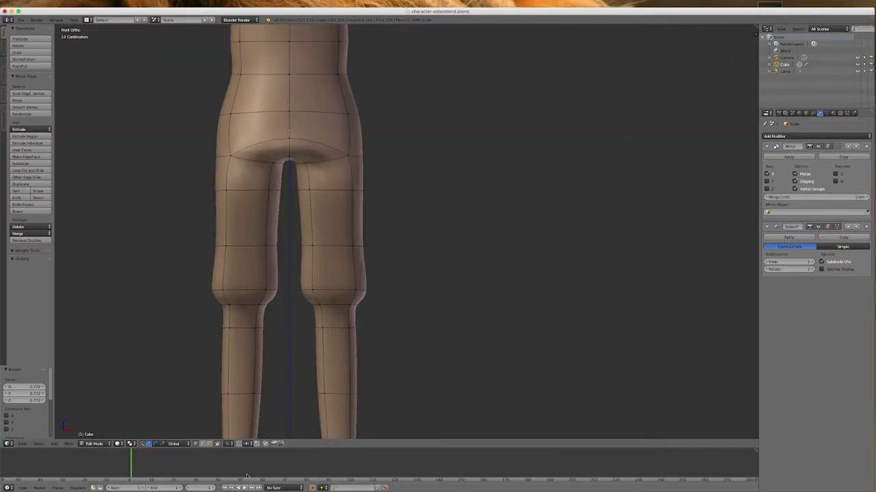
pyautogui.keyDown('alt'); pyautogui.rightClick(343, 293); pyautogui.keyUp('alt')
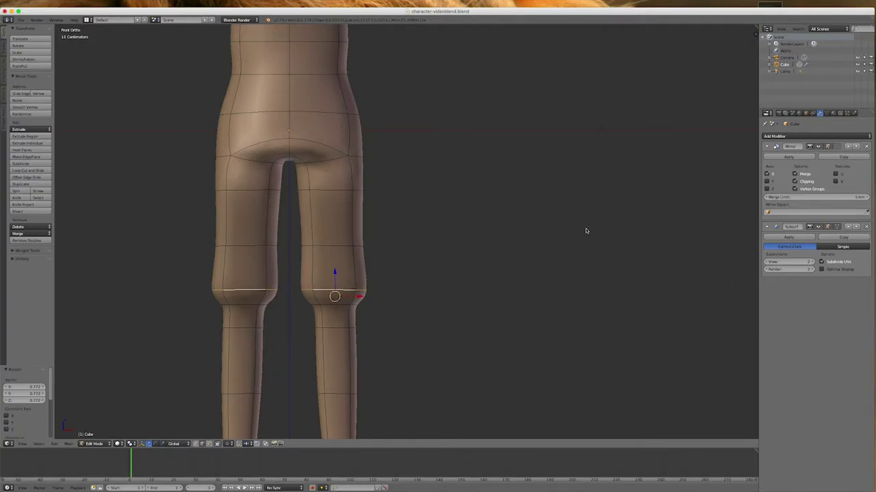
pyautogui.press('s')
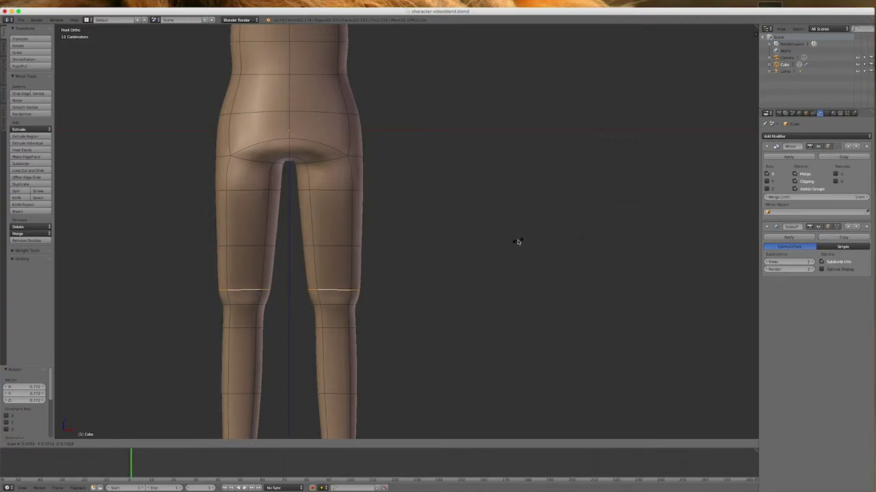
pyautogui.click(518, 242)
pyautogui.press('ctrl+KP_1')
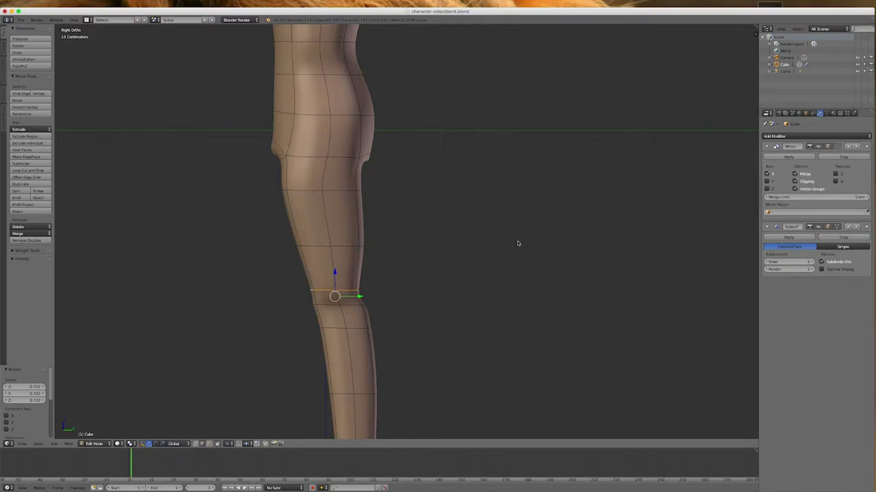
pyautogui.moveTo(358, 298); pyautogui.dragTo(352, 296)
pyautogui.scroll(-3, 403, 212)
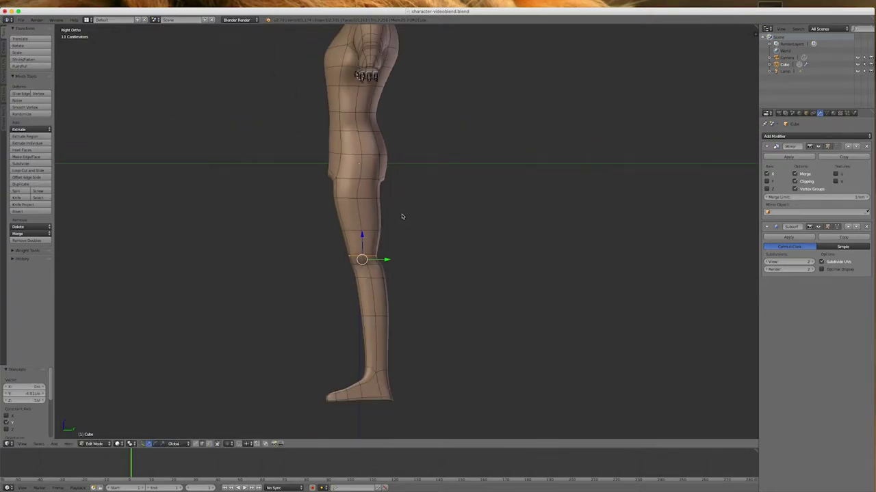
# Select the edge loop under the buttock and move it about 21 cm backward along Y in the right view
pyautogui.scroll(1, 377, 162)
pyautogui.scroll(2, 378, 161)
pyautogui.moveTo(402, 188)
pyautogui.mouseDown(button='middle')
pyautogui.moveTo(379, 190)
pyautogui.moveTo(387, 190)
pyautogui.mouseUp(button='middle')
pyautogui.keyDown('alt'); pyautogui.rightClick(387, 191); pyautogui.keyUp('alt')
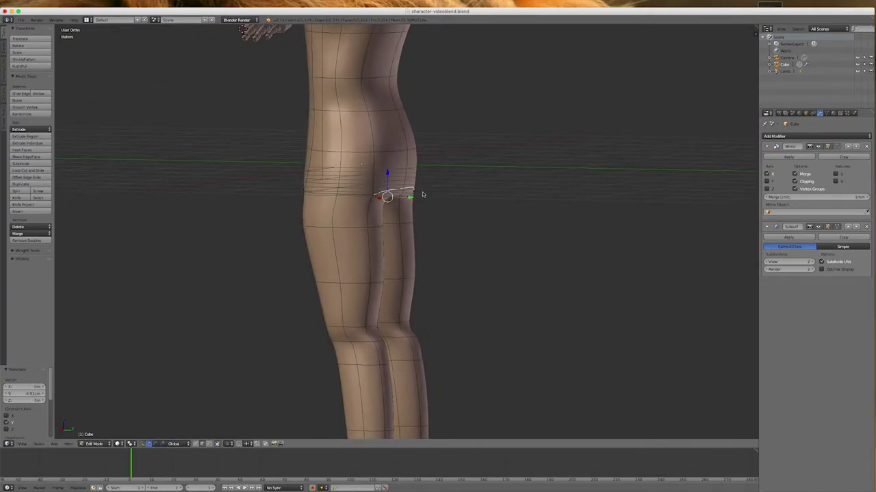
pyautogui.press('KP_3')
pyautogui.moveTo(387, 175); pyautogui.dragTo(428, 193)
pyautogui.scroll(-6, 527, 370)
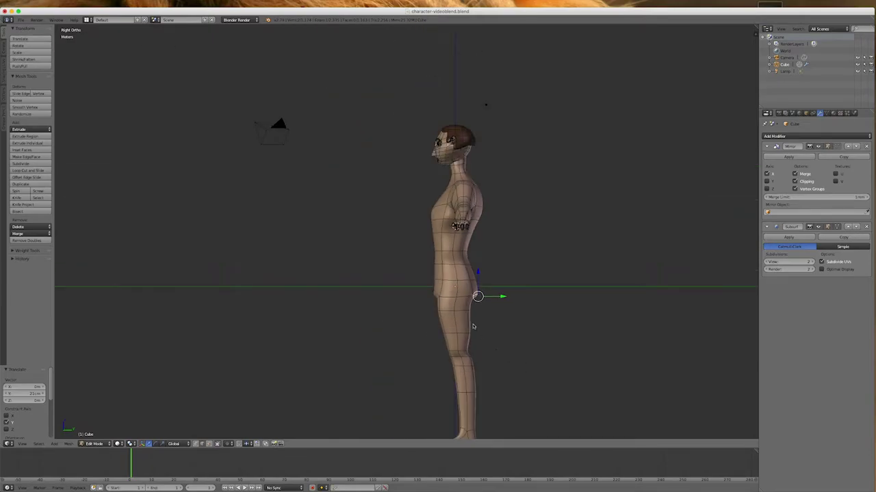
pyautogui.scroll(4, 487, 354)
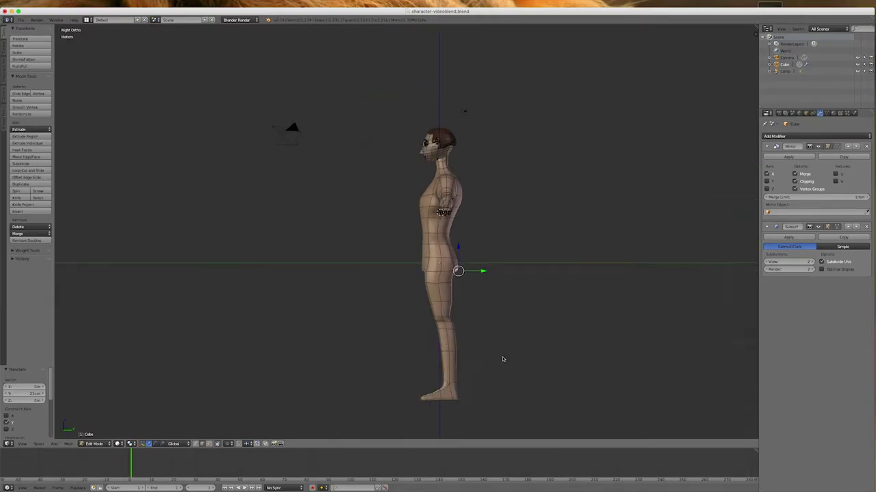
# Save the blend file and return to the front view of the whole character
pyautogui.click(20, 19)
pyautogui.click(26, 73)
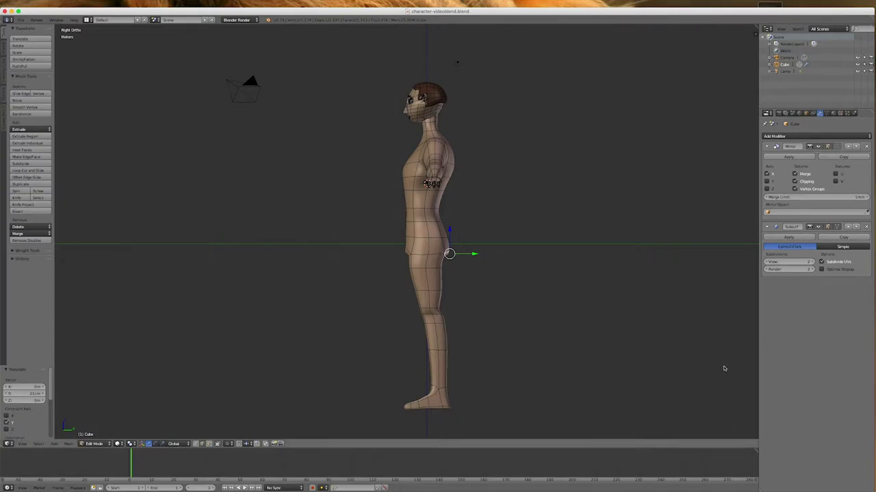
pyautogui.press('KP_1')
pyautogui.press('1')
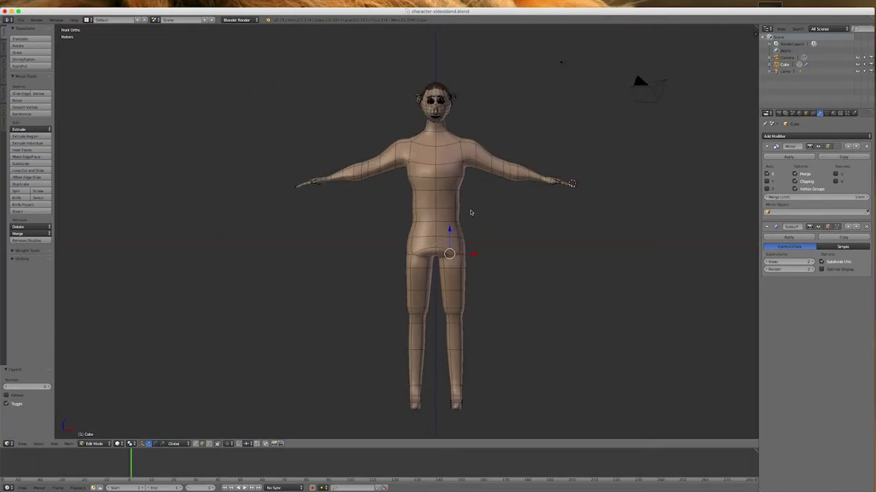
# Check the complete character in Object Mode from the front, and return to Edit Mode
pyautogui.press('Tab')
pyautogui.moveTo(539, 243)
pyautogui.mouseDown(button='middle')
pyautogui.moveTo(445, 250)
pyautogui.moveTo(518, 264)
pyautogui.moveTo(555, 260)
pyautogui.moveTo(540, 242)
pyautogui.mouseUp(button='middle')
pyautogui.press('KP_1')
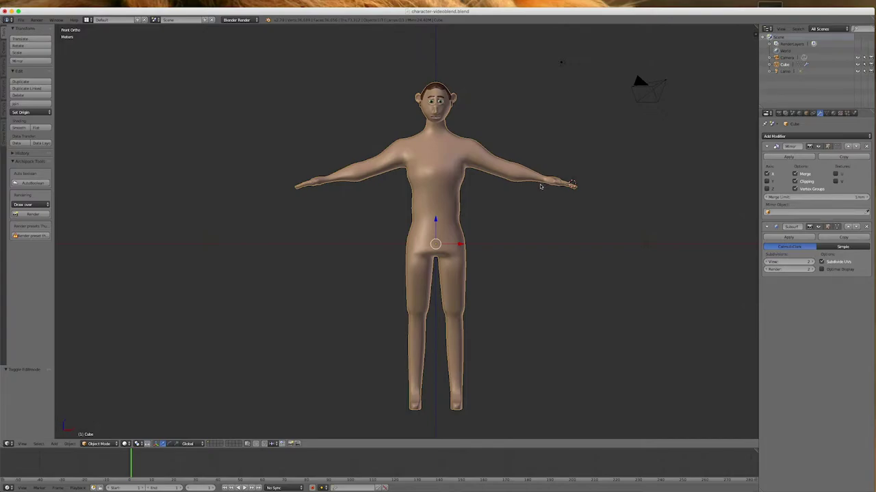
pyautogui.press('Tab')
# Add an edge loop around the lower neck, slide it toward the neck base, and raise it slightly along Z
pyautogui.scroll(-3, 547, 177)
pyautogui.scroll(7, 494, 159)
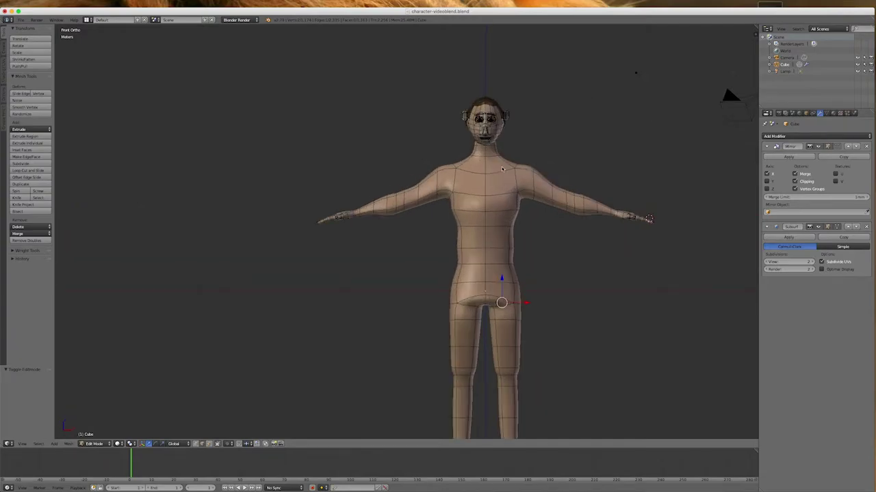
pyautogui.scroll(5, 493, 160)
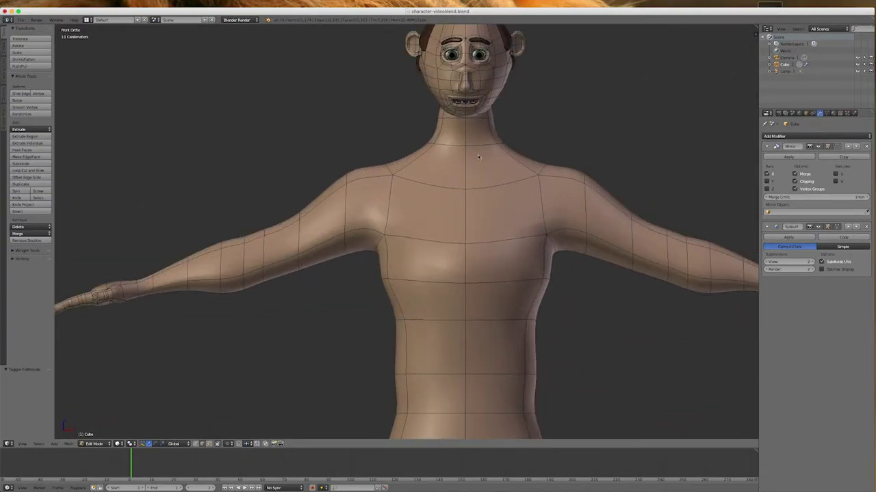
pyautogui.scroll(-1, 368, 129)
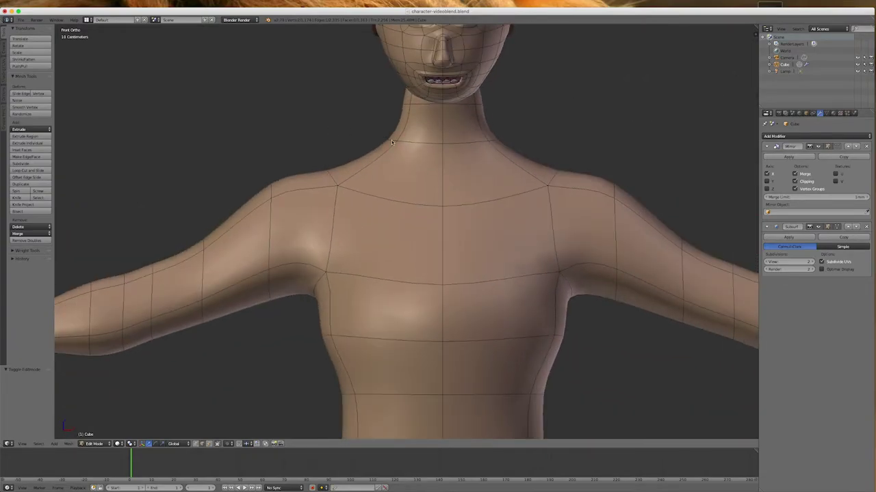
pyautogui.scroll(2, 383, 141)
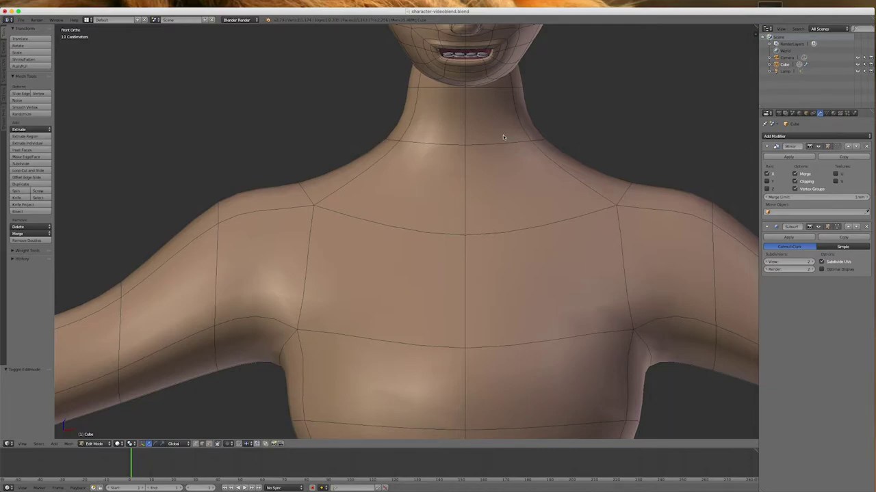
pyautogui.hotkey('ctrl', 'r')
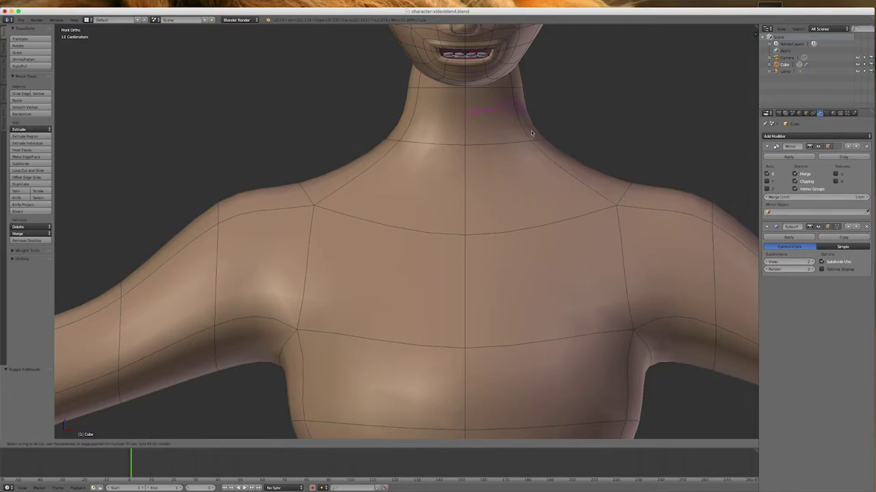
pyautogui.click(531, 132)
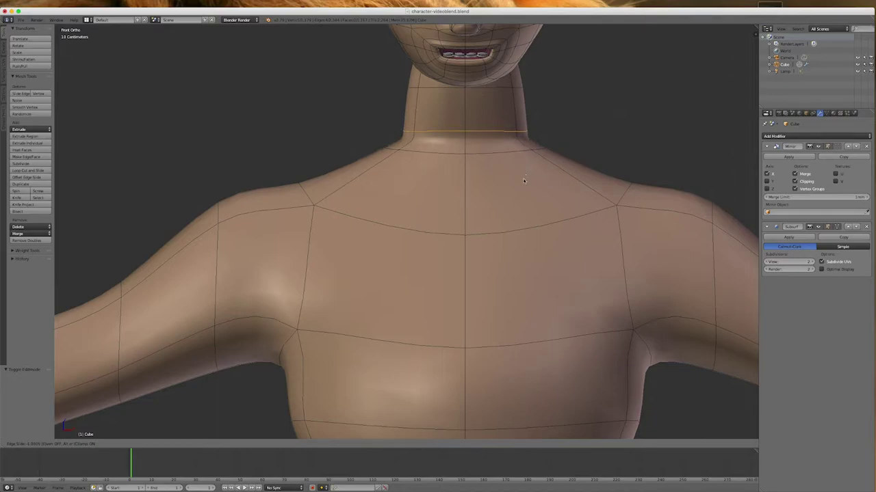
pyautogui.click(504, 116)
pyautogui.press('g')
pyautogui.press('z')
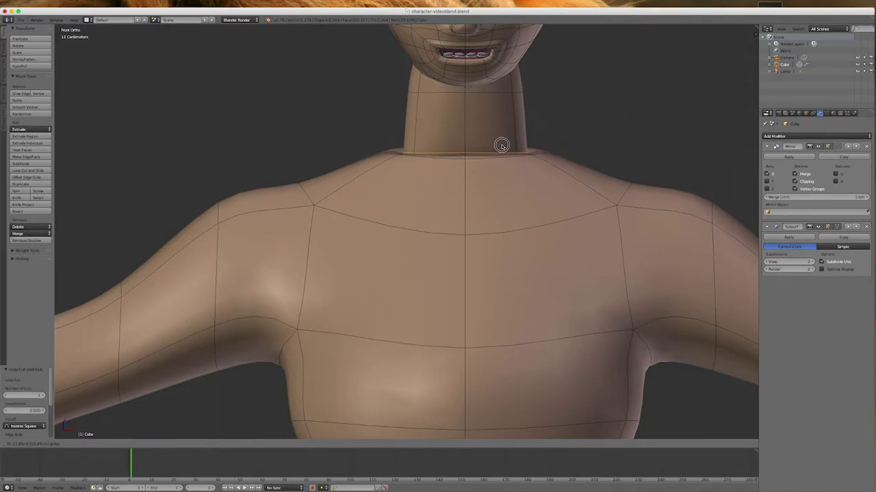
pyautogui.click(502, 110)
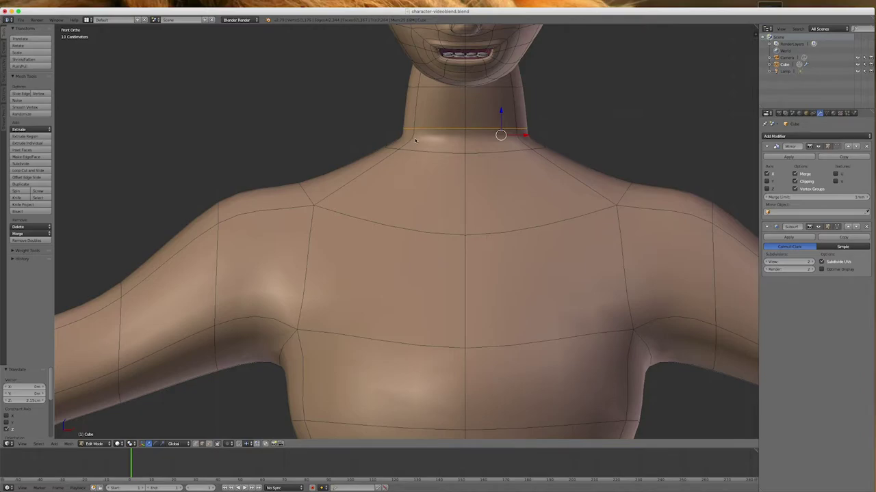
pyautogui.hotkey('ctrl', 'shift', 'z')
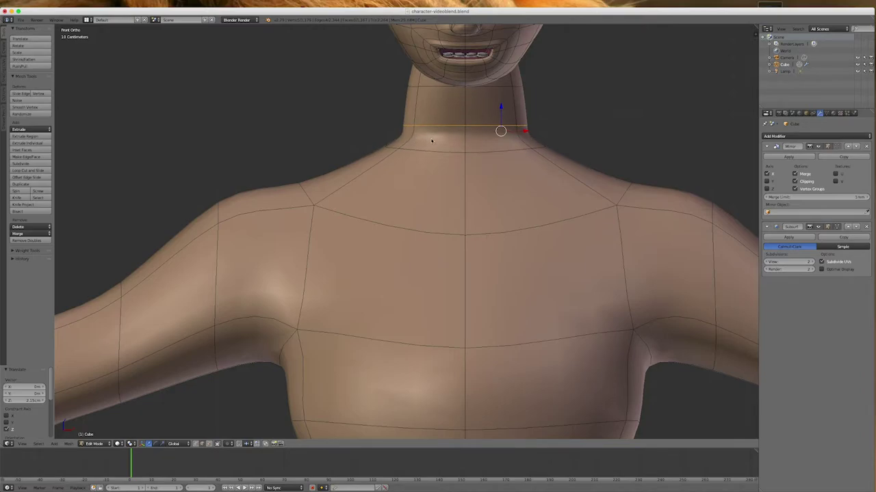
# Add a second edge loop at the neck base and lower it along Z to the collar line
pyautogui.hotkey('ctrl', 'r')
pyautogui.click(517, 137)
pyautogui.click(517, 137)
pyautogui.moveTo(497, 118); pyautogui.dragTo(498, 141)
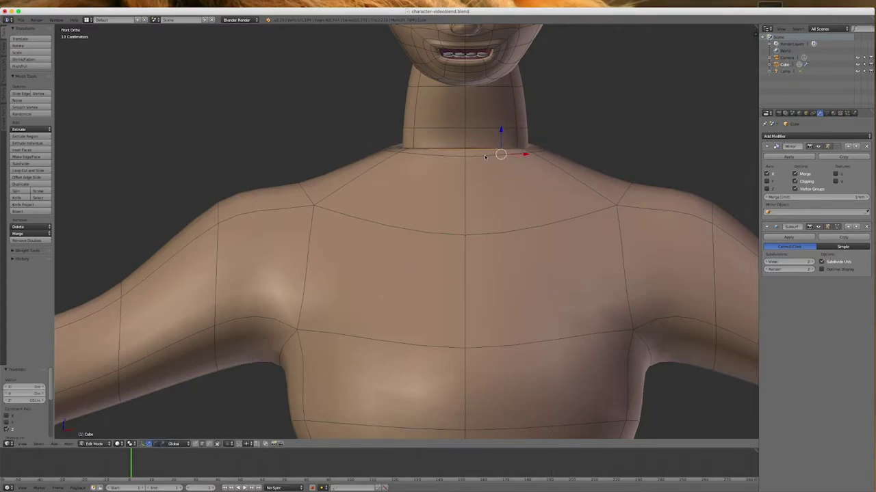
# Select the outer edge loop around the neck base and raise it about 2.4 cm along Z
pyautogui.keyDown('alt'); pyautogui.rightClick(484, 157); pyautogui.keyUp('alt')
pyautogui.moveTo(661, 121); pyautogui.dragTo(712, 95, button='middle')
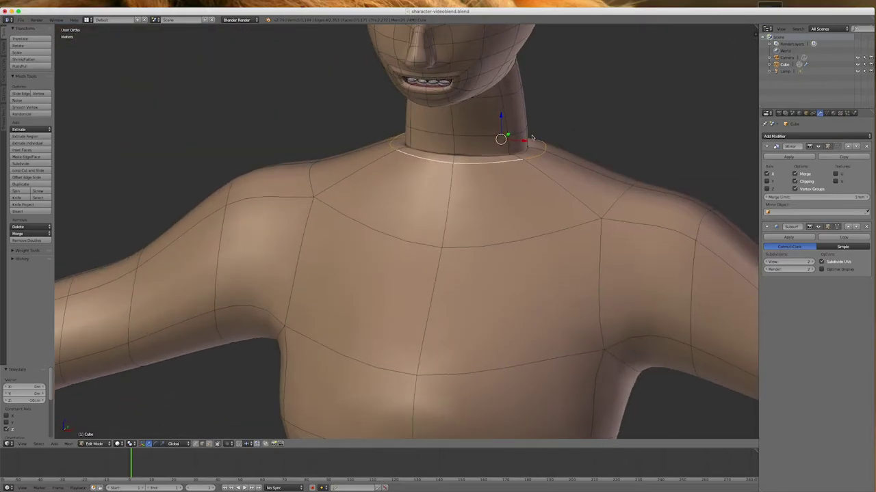
pyautogui.moveTo(501, 116); pyautogui.dragTo(500, 113)
pyautogui.moveTo(528, 141); pyautogui.dragTo(605, 168, button='middle')
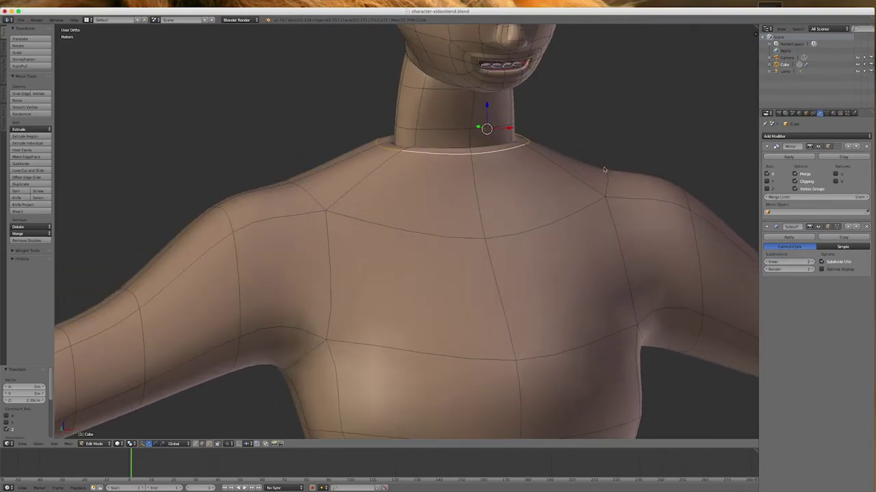
# Examine the arm and the wrist joint to the hand up close
pyautogui.scroll(3, 434, 160)
pyautogui.scroll(-6, 435, 161)
pyautogui.scroll(5, 612, 239)
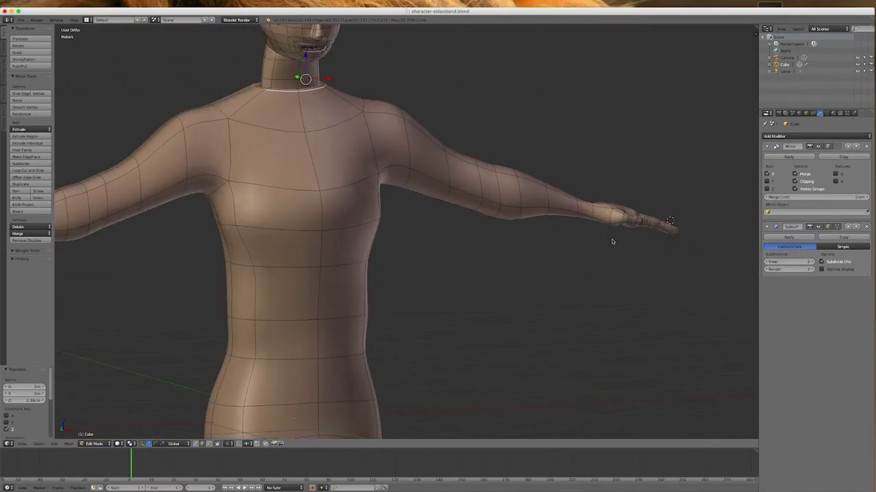
pyautogui.moveTo(608, 200); pyautogui.dragTo(575, 202, button='middle')
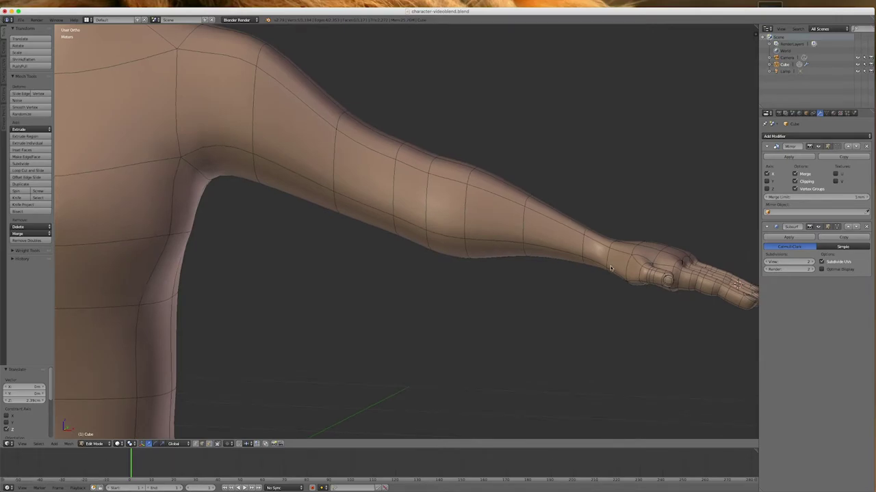
# Add an edge loop at the wrist, then select the loop on its forearm side and scale it up into a sleeve cuff
pyautogui.hotkey('ctrl', 'r')
pyautogui.click(593, 243)
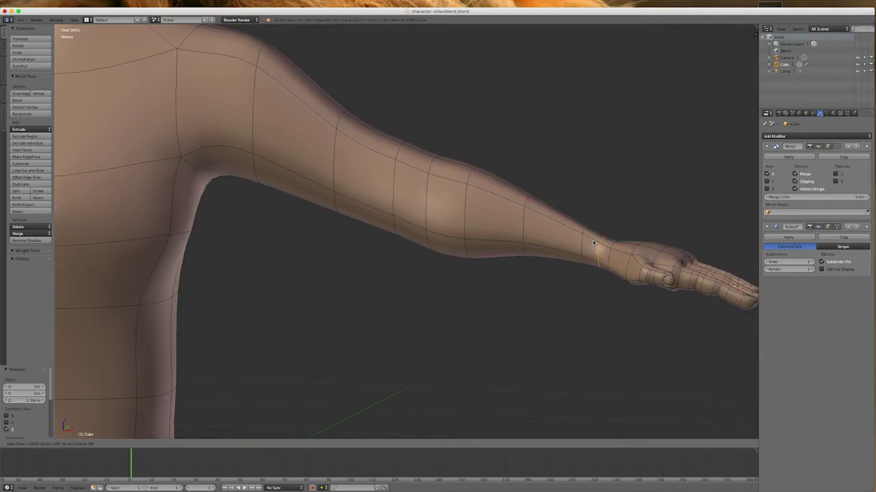
pyautogui.click(583, 249)
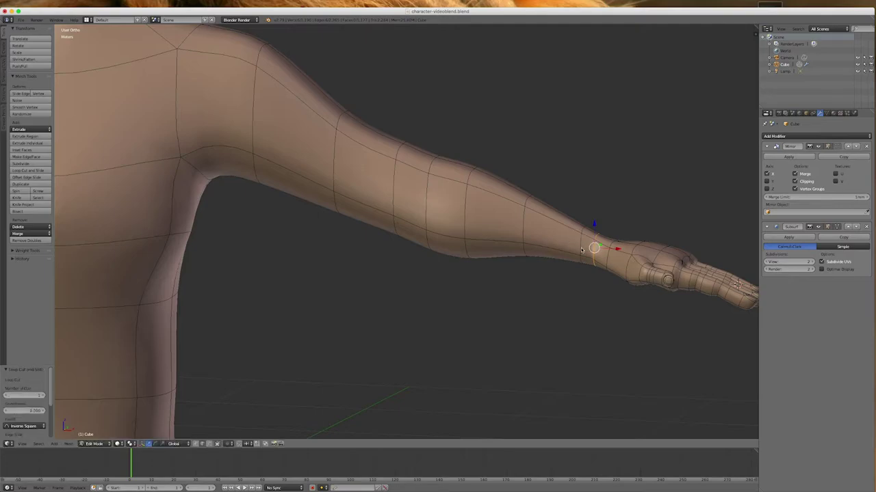
pyautogui.keyDown('alt'); pyautogui.rightClick(581, 250); pyautogui.keyUp('alt')
pyautogui.press('s')
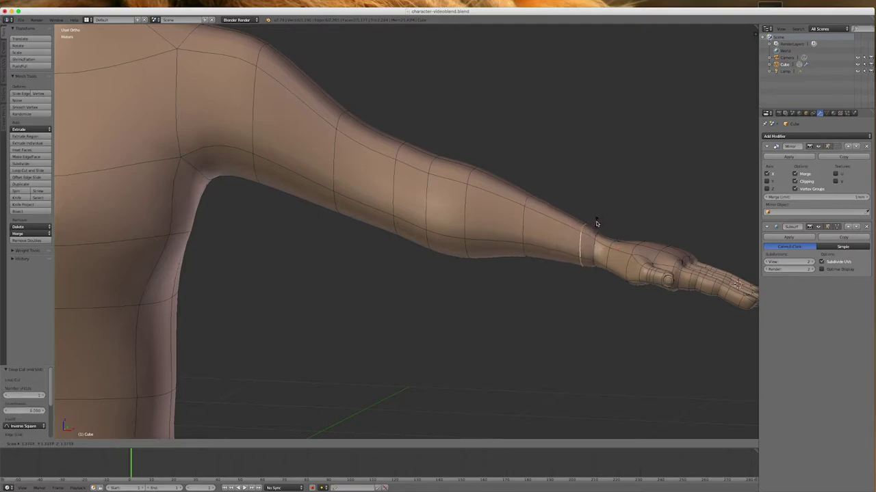
pyautogui.click(595, 221)
# Reposition the cuff loop over the wrist along X and about 1.8 cm down along Z, then scale it by 1.054
pyautogui.moveTo(651, 247); pyautogui.dragTo(660, 295, button='middle')
pyautogui.moveTo(620, 248); pyautogui.dragTo(635, 249)
pyautogui.moveTo(624, 291); pyautogui.dragTo(614, 238, button='middle')
pyautogui.moveTo(614, 232); pyautogui.dragTo(614, 234)
pyautogui.moveTo(655, 236); pyautogui.dragTo(613, 256, button='middle')
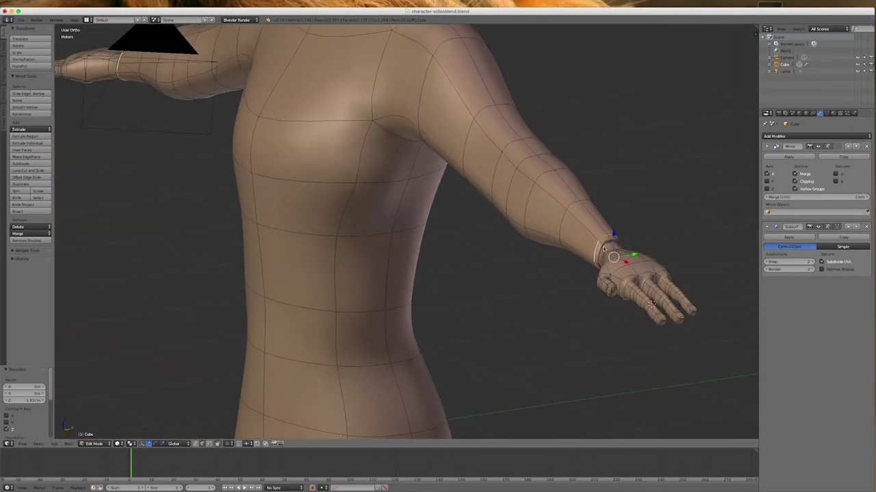
pyautogui.scroll(7, 613, 256)
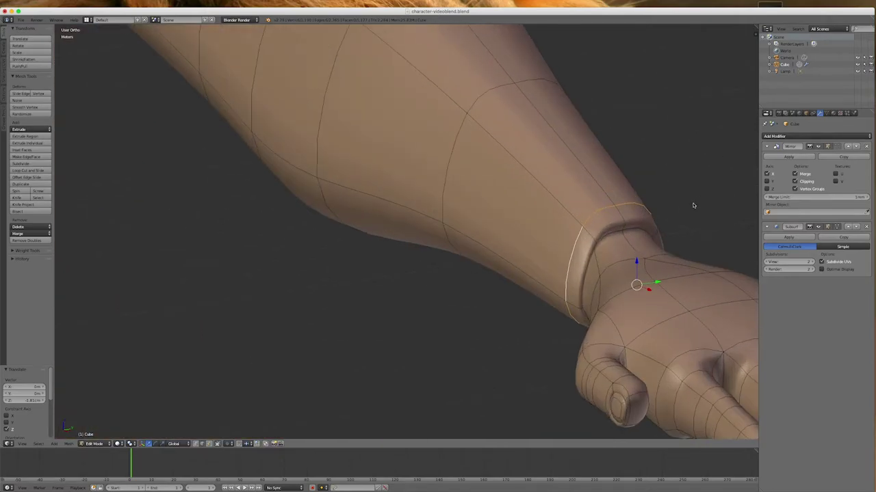
pyautogui.press('s')
pyautogui.click(697, 200)
pyautogui.scroll(-7, 698, 200)
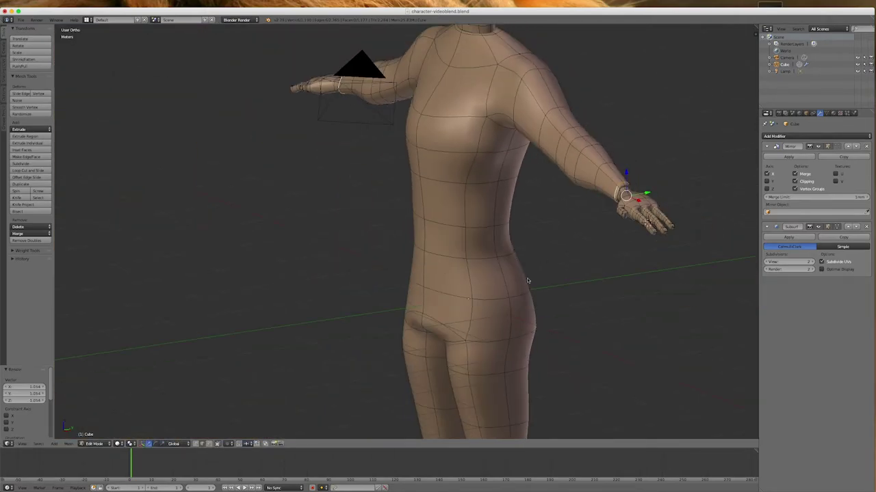
# Add an edge loop around the hips, slide it downward, and lower it along Z to the shirt's hem line
pyautogui.moveTo(541, 259); pyautogui.dragTo(517, 305, button='middle')
pyautogui.press('KP_1')
pyautogui.scroll(-3, 461, 312)
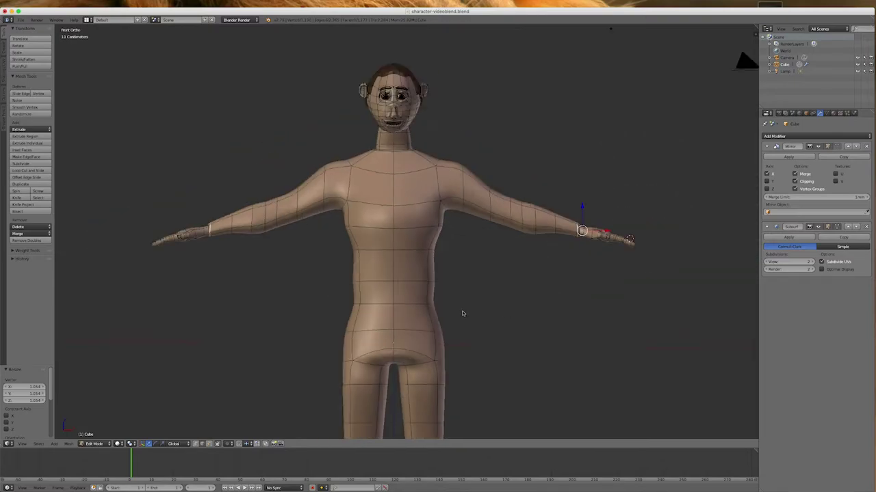
pyautogui.scroll(3, 380, 340)
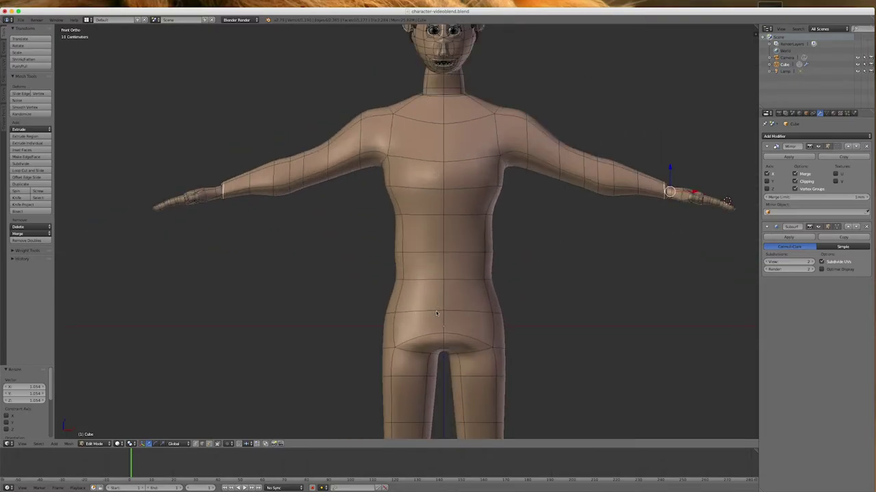
pyautogui.hotkey('ctrl', 'r')
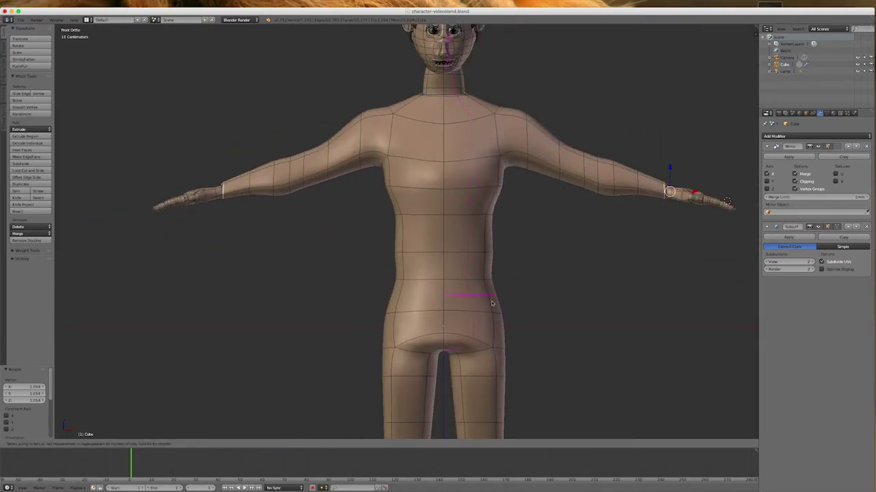
pyautogui.click(485, 306)
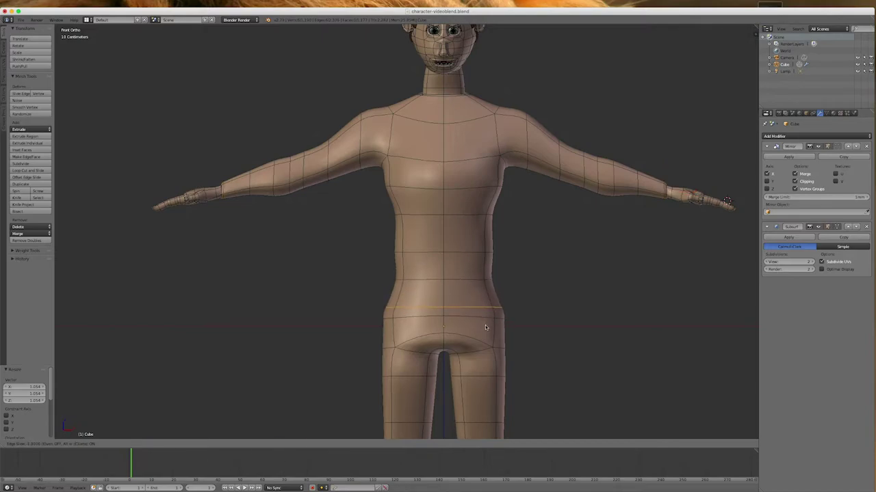
pyautogui.click(486, 330)
pyautogui.moveTo(479, 288); pyautogui.dragTo(484, 301)
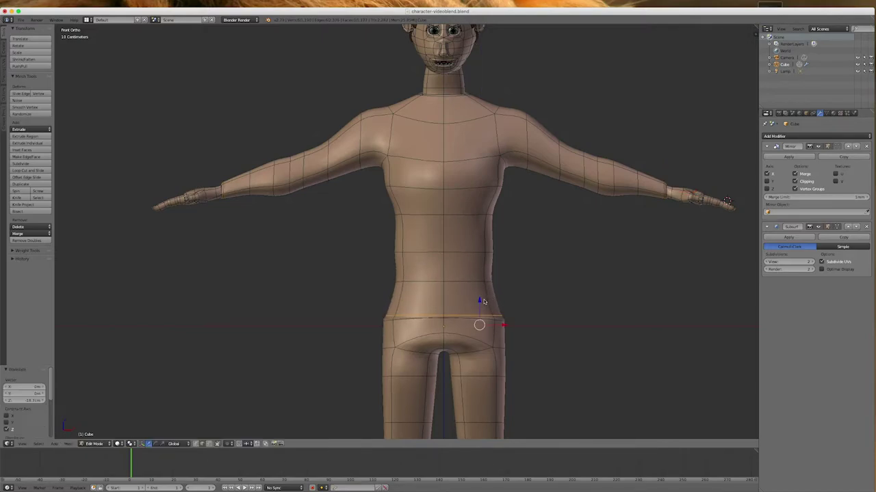
pyautogui.click(483, 301)
# Scale the hem loop outward by about 1.1 and adjust its height along Z so the shirt overhangs the hips
pyautogui.scroll(7, 481, 303)
pyautogui.scroll(-2, 552, 317)
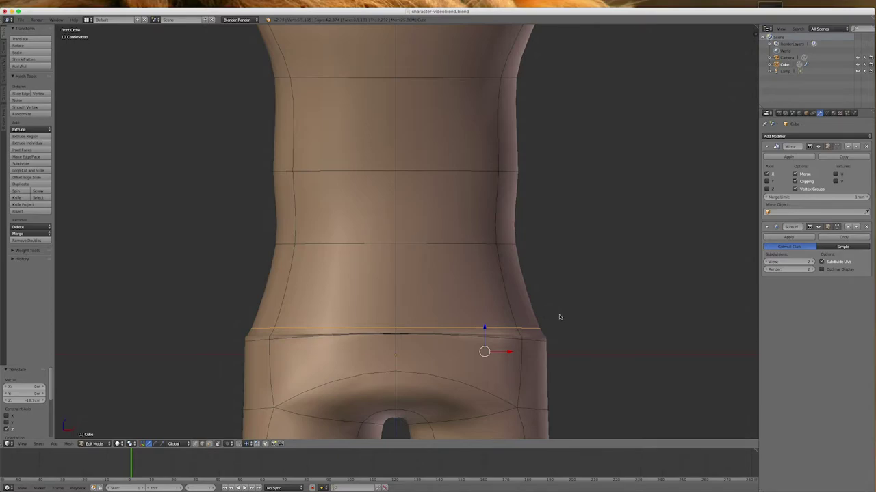
pyautogui.press('s')
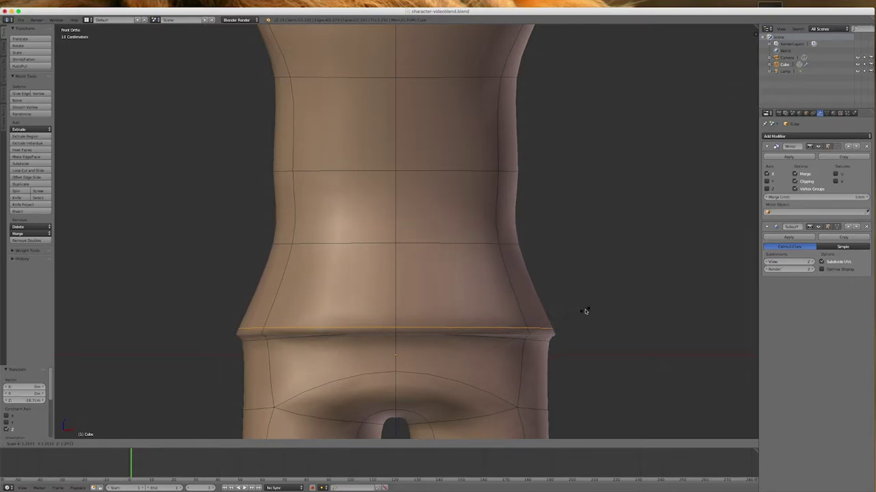
pyautogui.click(585, 311)
pyautogui.moveTo(495, 325); pyautogui.dragTo(493, 333)
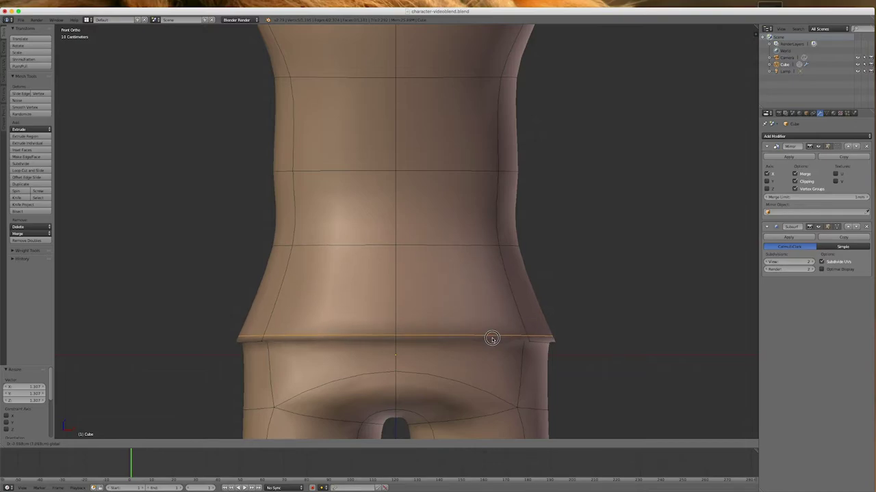
pyautogui.click(492, 339)
pyautogui.press('s')
pyautogui.click(607, 339)
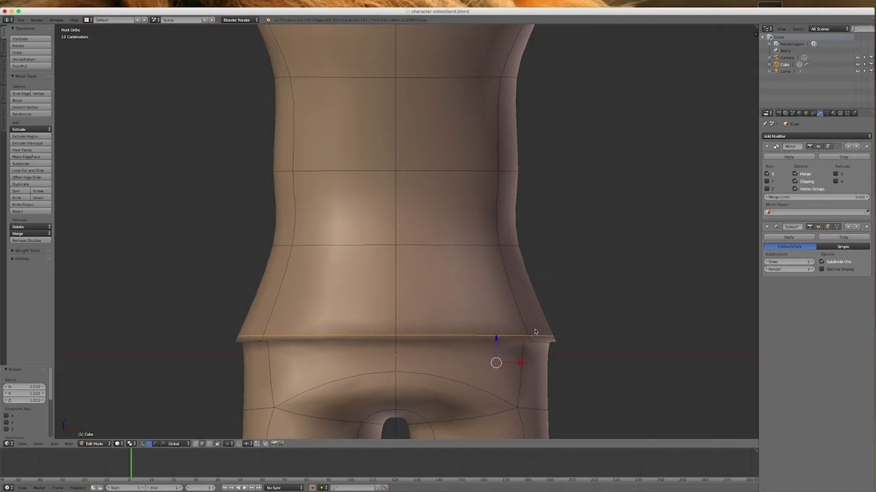
pyautogui.press('g')
pyautogui.press('z')
pyautogui.click(497, 340)
# Scale the hem loop to 0.942 along Y in side view
pyautogui.moveTo(497, 340); pyautogui.dragTo(565, 357, button='middle')
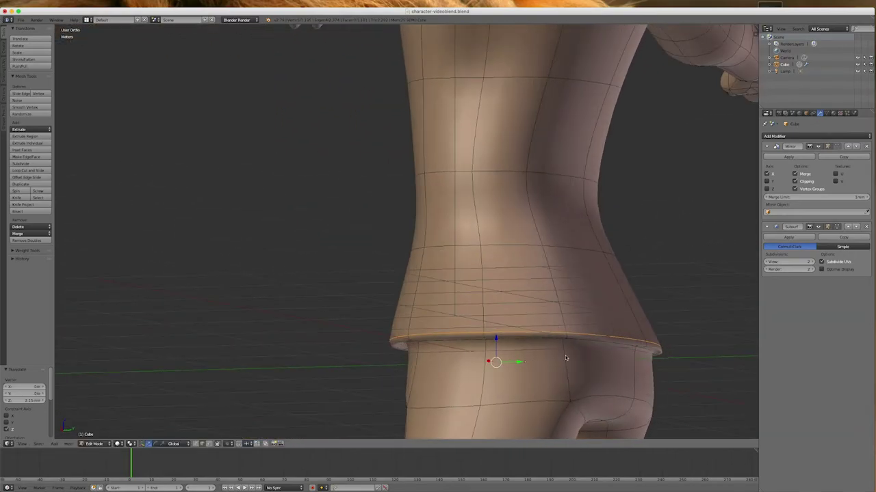
pyautogui.press('KP_3')
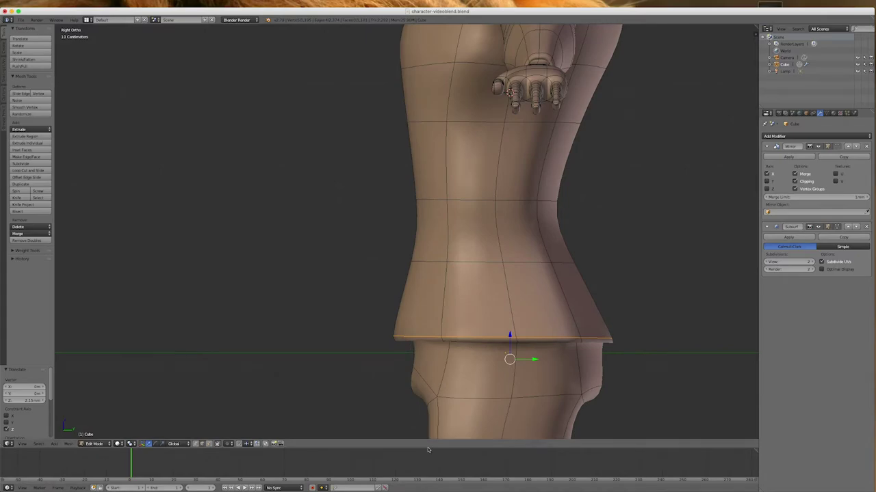
pyautogui.click(162, 444)
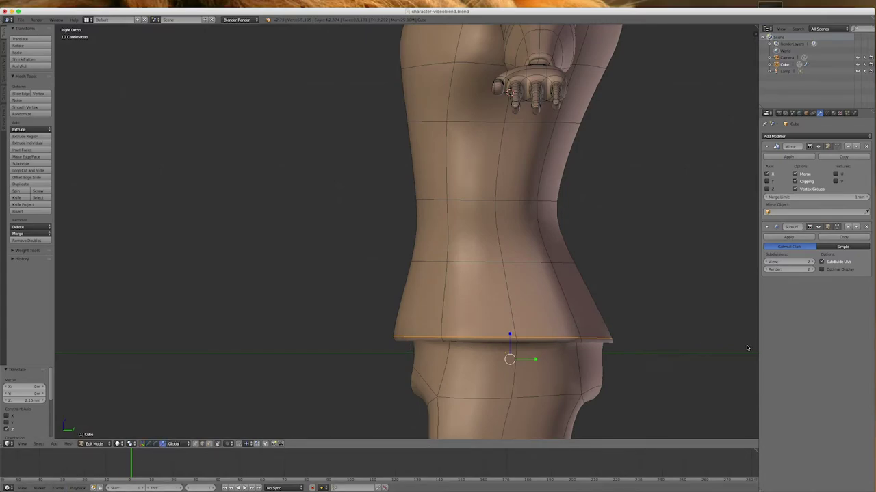
pyautogui.moveTo(532, 360); pyautogui.dragTo(532, 360)
# Select the edge loop around the waist and scale it up along Y to widen the torso in side view
pyautogui.scroll(-3, 520, 345)
pyautogui.scroll(1, 520, 345)
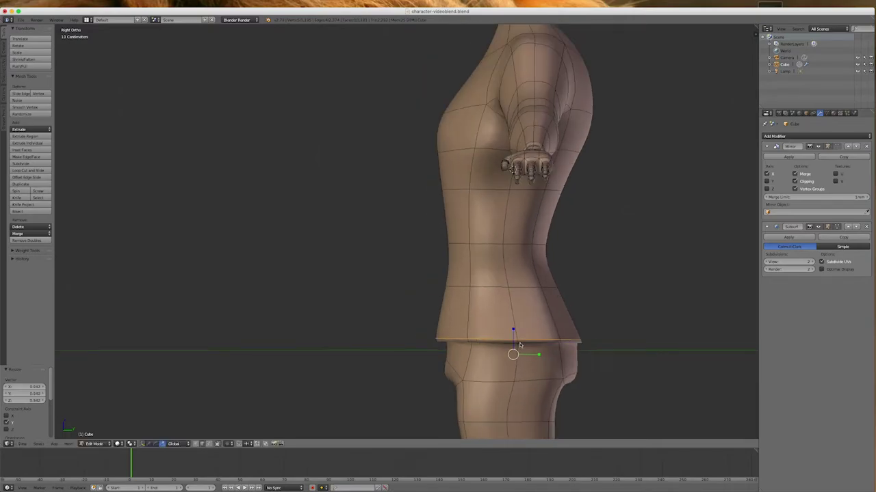
pyautogui.keyDown('alt'); pyautogui.click(491, 244); pyautogui.keyUp('alt')
pyautogui.moveTo(525, 249); pyautogui.dragTo(524, 249)
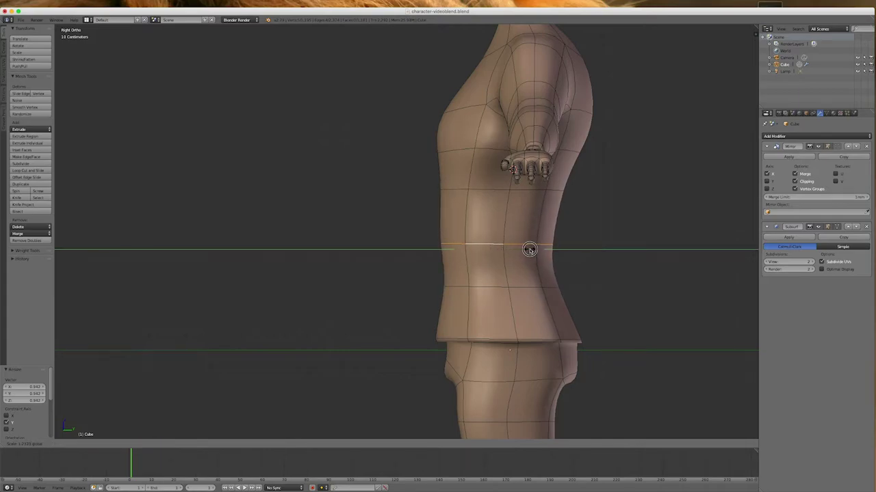
pyautogui.click(530, 249)
# Select the cuff edge loop at the wrist and scale it by 1.220 along Z
pyautogui.scroll(-5, 498, 296)
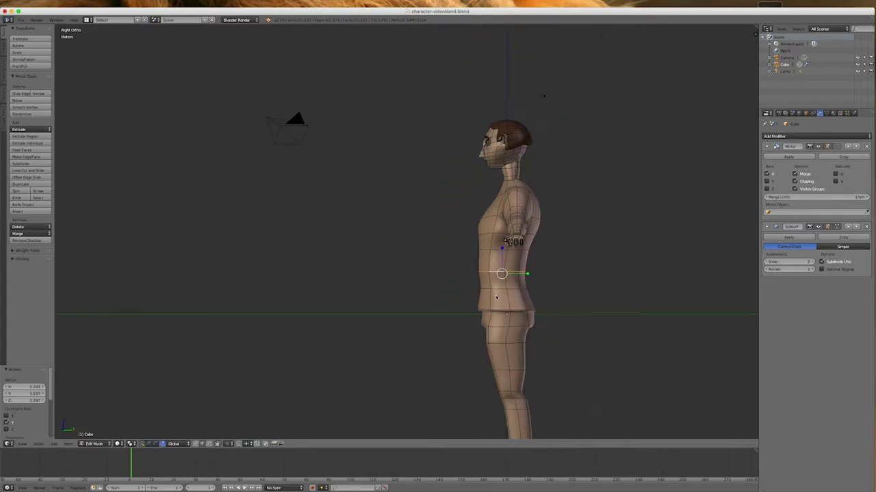
pyautogui.moveTo(531, 329); pyautogui.dragTo(656, 333, button='middle')
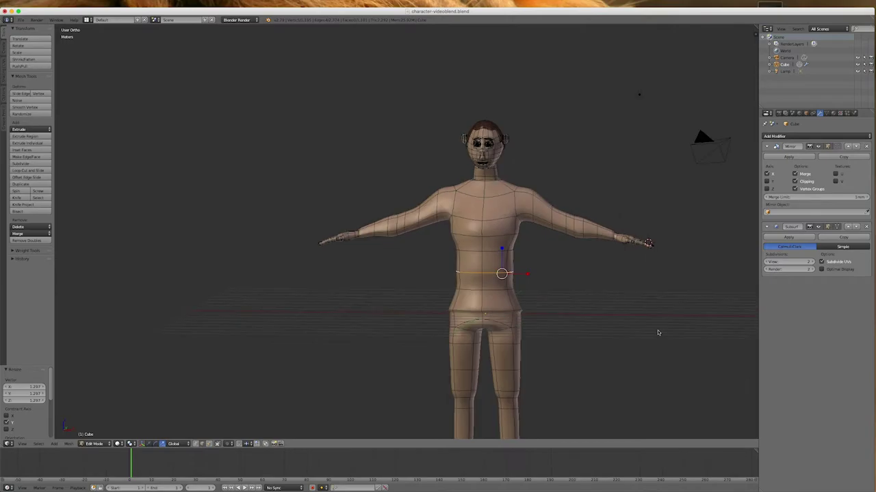
pyautogui.scroll(8, 614, 234)
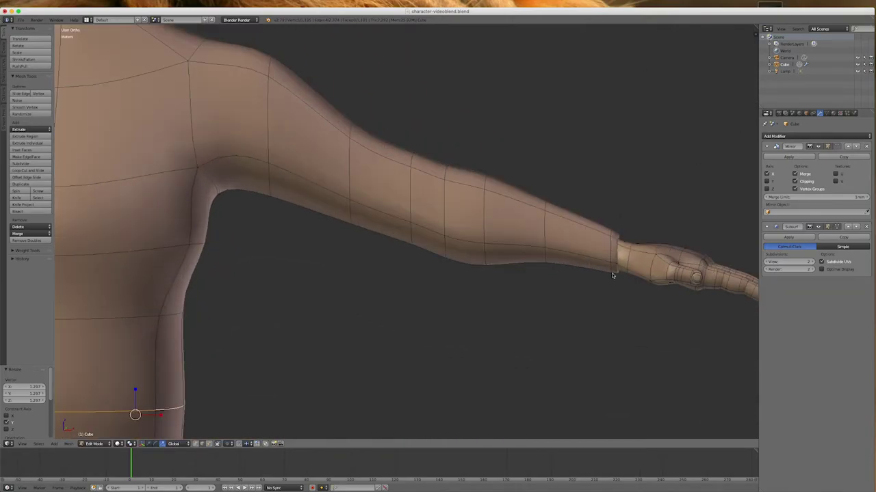
pyautogui.keyDown('alt'); pyautogui.rightClick(613, 239); pyautogui.keyUp('alt')
pyautogui.press('s')
pyautogui.press('z')
pyautogui.click(628, 223)
# Add an edge loop around the lower shin and slide it down to just above the foot
pyautogui.scroll(-5, 585, 257)
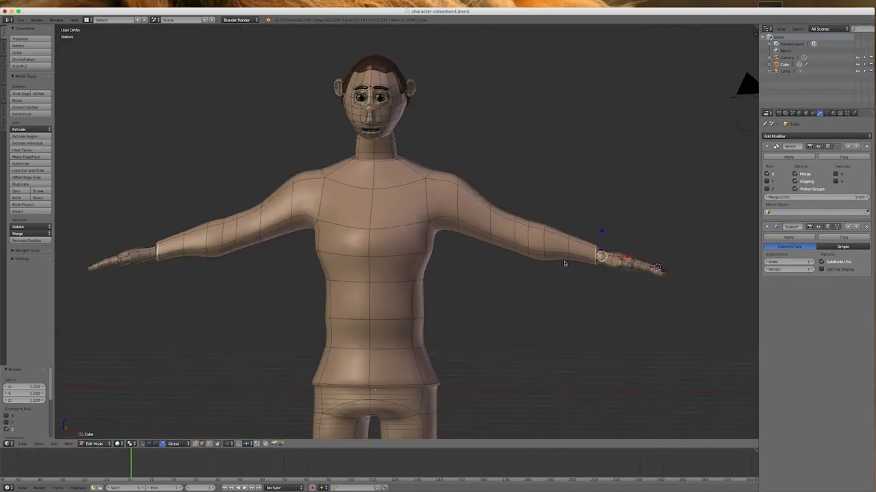
pyautogui.scroll(-2, 564, 264)
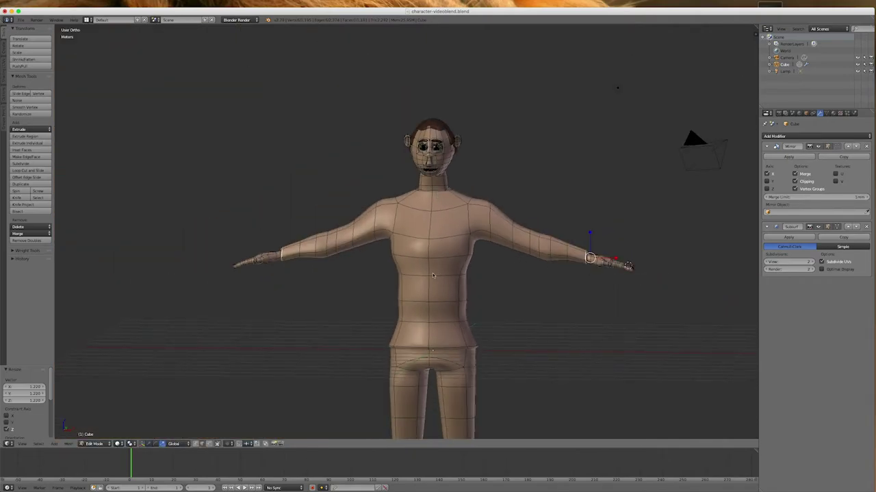
pyautogui.scroll(-4, 435, 271)
pyautogui.scroll(10, 453, 383)
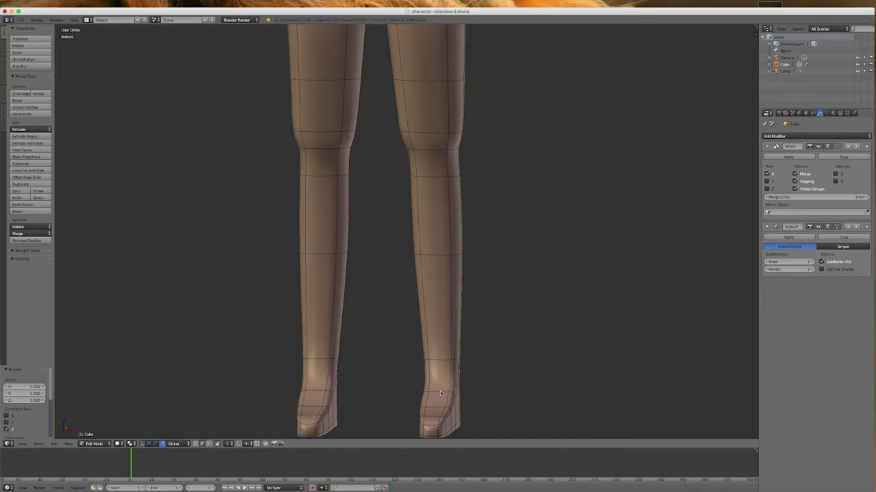
pyautogui.hotkey('ctrl', 'r')
pyautogui.click(447, 351)
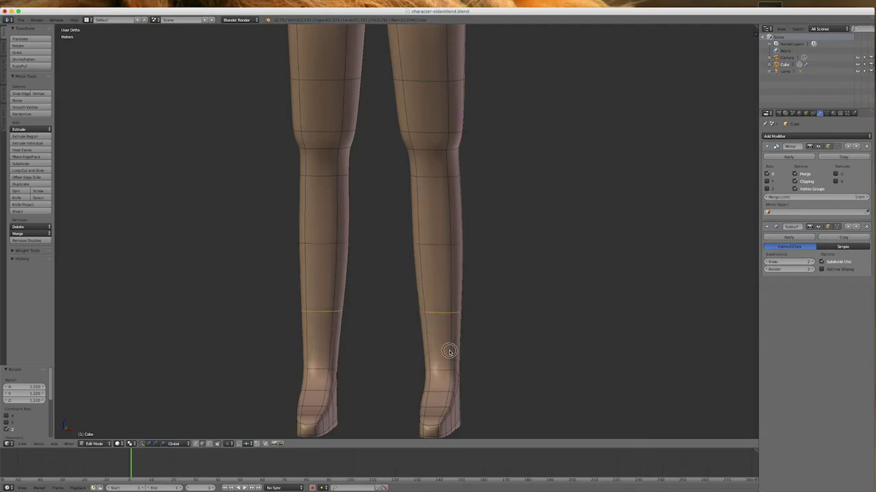
pyautogui.click(451, 426)
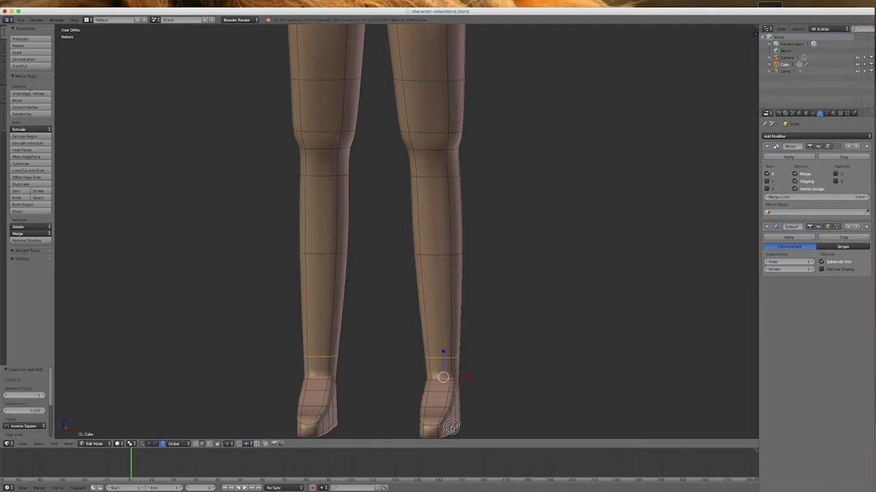
# Add a second edge loop close to the ankle loop and raise it along Z for the trouser end
pyautogui.hotkey('ctrl', 'r')
pyautogui.click(438, 370)
pyautogui.click(439, 348)
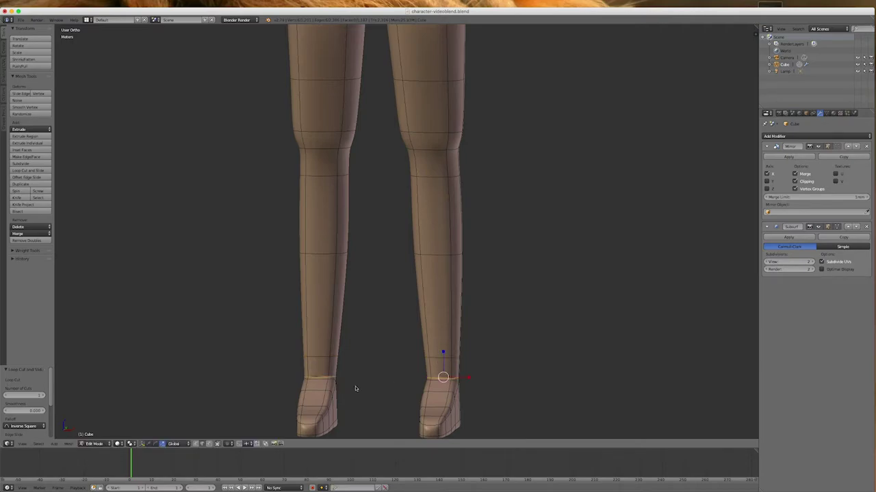
pyautogui.click(149, 444)
pyautogui.moveTo(447, 354)
pyautogui.mouseDown()
pyautogui.moveTo(447, 330)
pyautogui.moveTo(445, 342)
pyautogui.mouseUp()
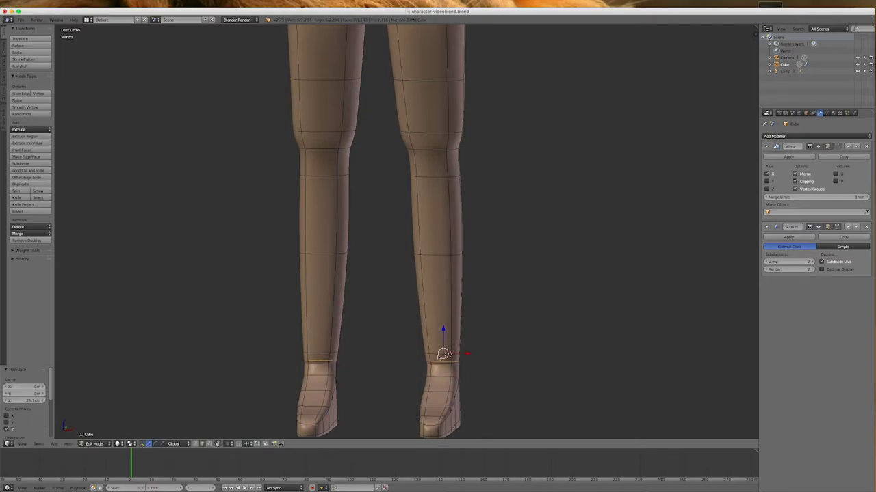
# Select the edge loop above the ankle, scale it up by about 1.4, and lower it slightly along Z as a trouser cuff
pyautogui.keyDown('alt'); pyautogui.rightClick(436, 356); pyautogui.keyUp('alt')
pyautogui.press('s')
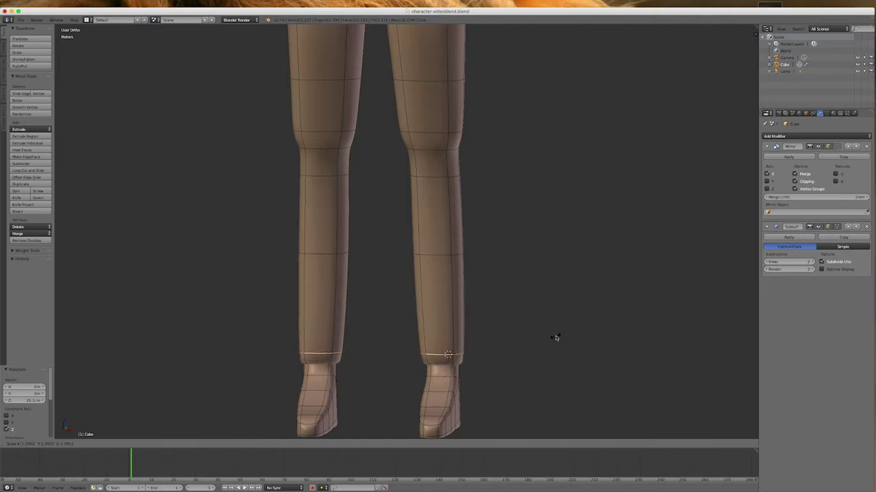
pyautogui.click(559, 336)
pyautogui.moveTo(446, 352); pyautogui.dragTo(446, 358)
# Switch to Object Mode, apply smooth shading to the body, inspect the figure, and return to Edit Mode
pyautogui.moveTo(489, 358); pyautogui.dragTo(561, 360, button='middle')
pyautogui.scroll(-5, 561, 360)
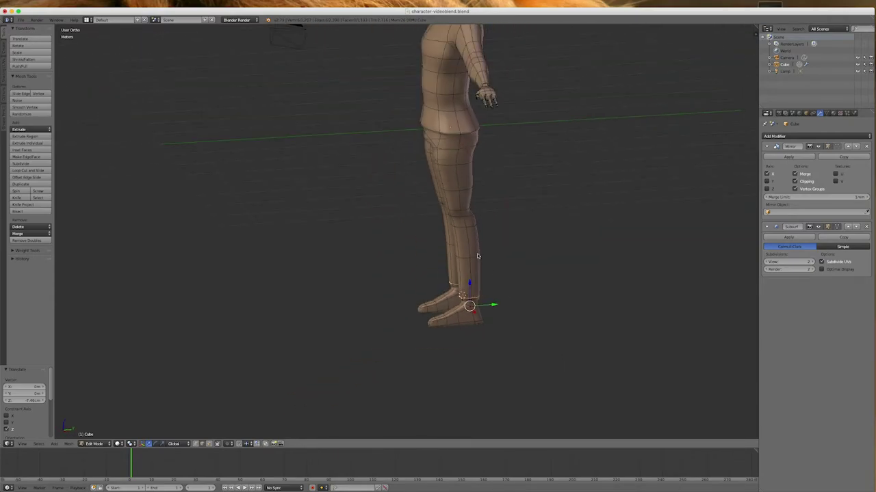
pyautogui.press('Tab')
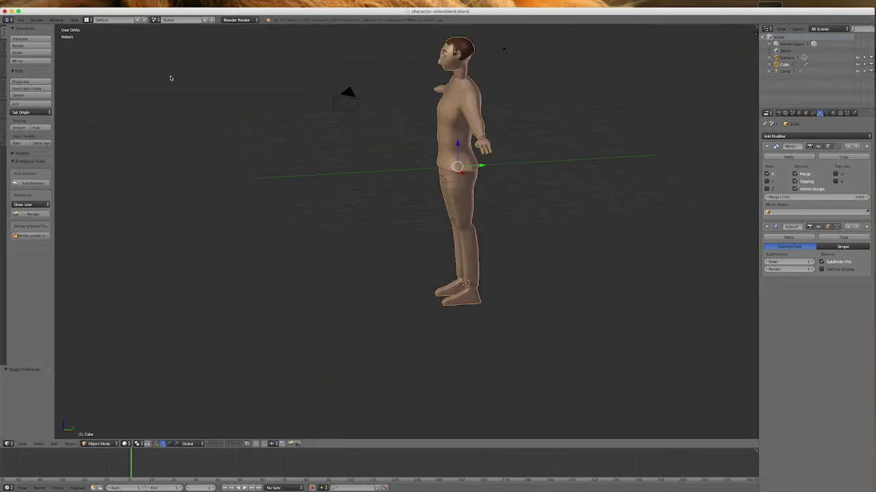
pyautogui.moveTo(525, 240); pyautogui.dragTo(582, 164, button='middle')
pyautogui.scroll(3, 503, 163)
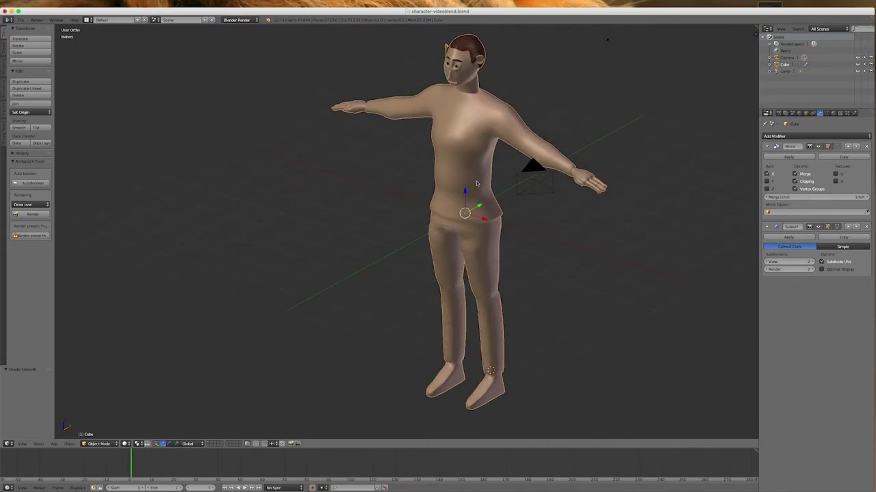
pyautogui.press('Tab')
pyautogui.scroll(-1, 469, 210)
pyautogui.scroll(2, 489, 156)
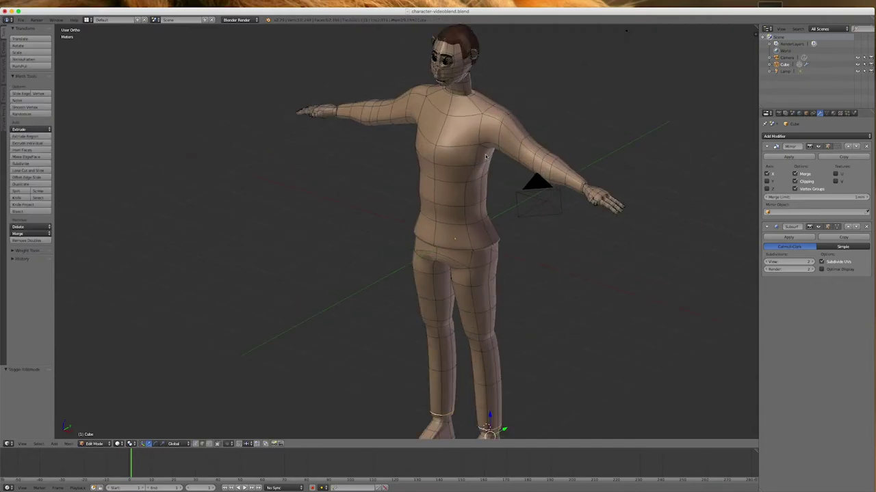
# In face select mode, select the torso and sleeve faces from hem to wrist cuffs through the mesh in front wireframe view
pyautogui.scroll(1, 486, 158)
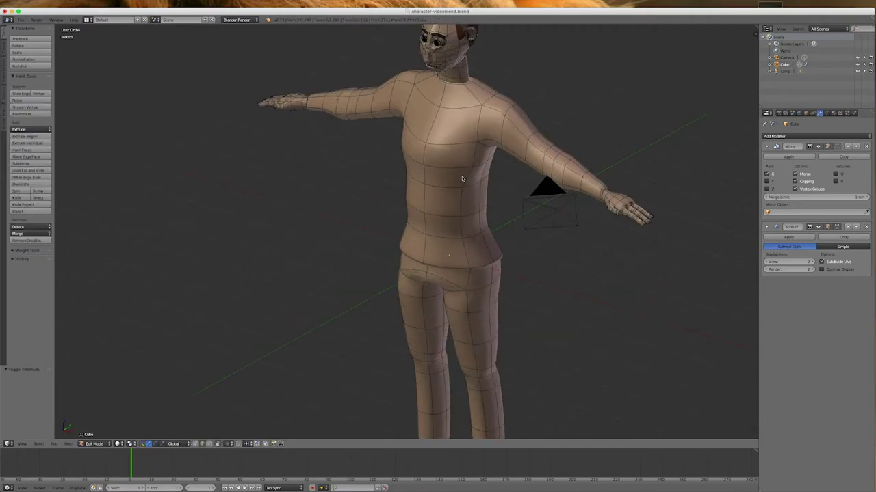
pyautogui.keyDown('alt'); pyautogui.rightClick(466, 178); pyautogui.keyUp('alt')
pyautogui.click(209, 444)
pyautogui.moveTo(531, 227); pyautogui.dragTo(565, 210, button='middle')
pyautogui.press('KP_1')
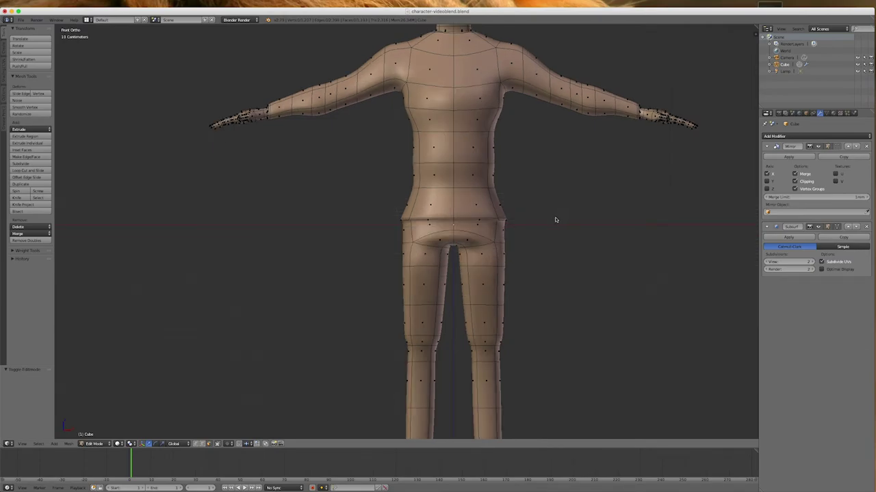
pyautogui.press('z')
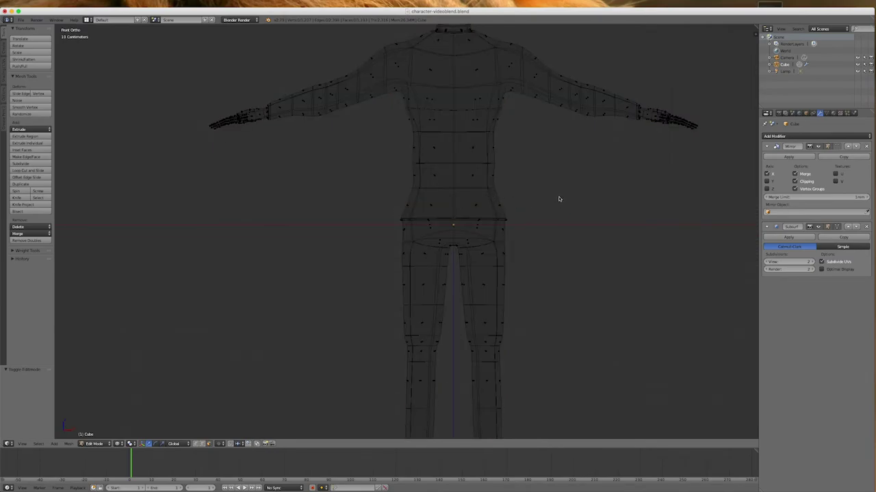
pyautogui.keyDown('alt'); pyautogui.rightClick(412, 175); pyautogui.keyUp('alt')
pyautogui.moveTo(395, 189)
pyautogui.mouseDown()
pyautogui.moveTo(535, 191)
pyautogui.moveTo(399, 128)
pyautogui.moveTo(451, 104)
pyautogui.moveTo(422, 74)
pyautogui.moveTo(502, 49)
pyautogui.moveTo(424, 47)
pyautogui.moveTo(513, 61)
pyautogui.moveTo(530, 102)
pyautogui.moveTo(563, 65)
pyautogui.moveTo(535, 50)
pyautogui.moveTo(590, 109)
pyautogui.moveTo(597, 93)
pyautogui.mouseUp()
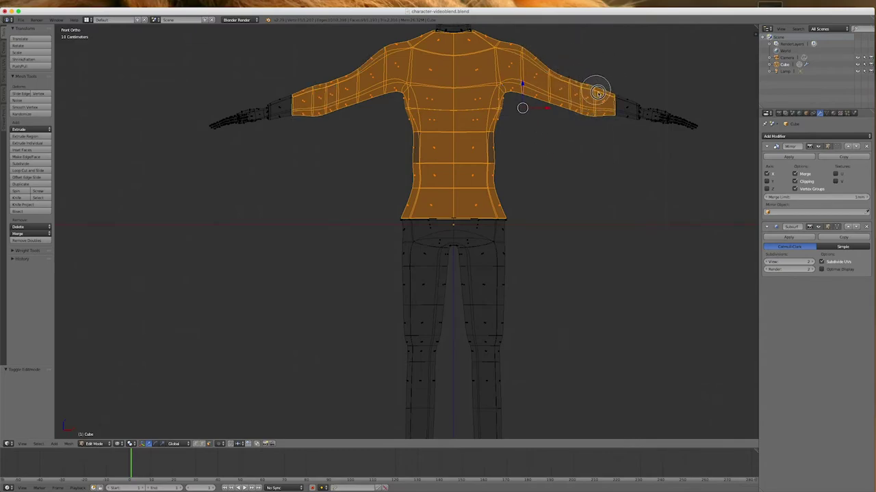
pyautogui.keyDown('alt'); pyautogui.keyDown('shift'); pyautogui.rightClick(619, 112); pyautogui.keyUp('shift'); pyautogui.keyUp('alt')
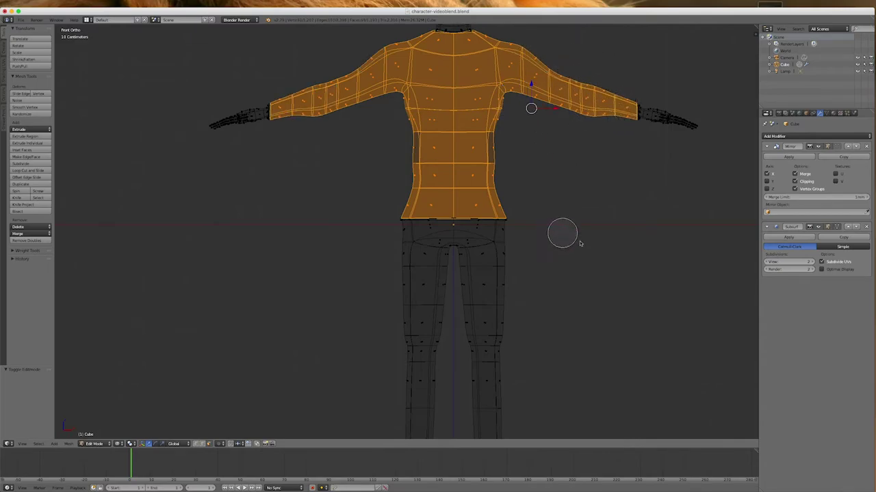
pyautogui.press('z')
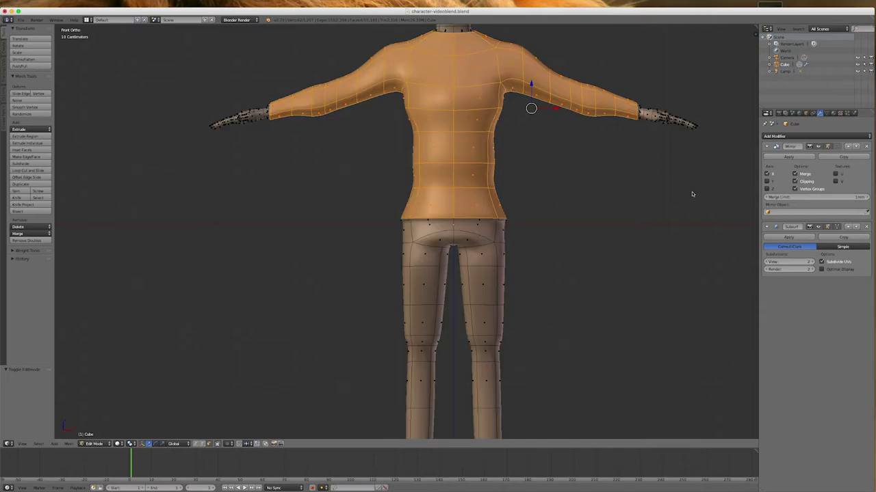
# Grow the shirt selection once to include the missed side faces and the edges of the hem and cuffs
pyautogui.moveTo(663, 165); pyautogui.dragTo(619, 160, button='middle')
pyautogui.scroll(4, 635, 107)
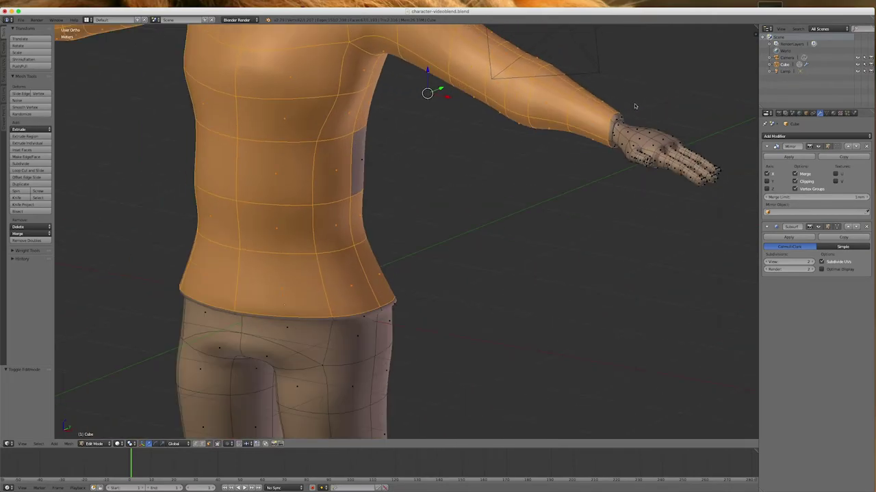
pyautogui.press('ctrl+KP_Add')
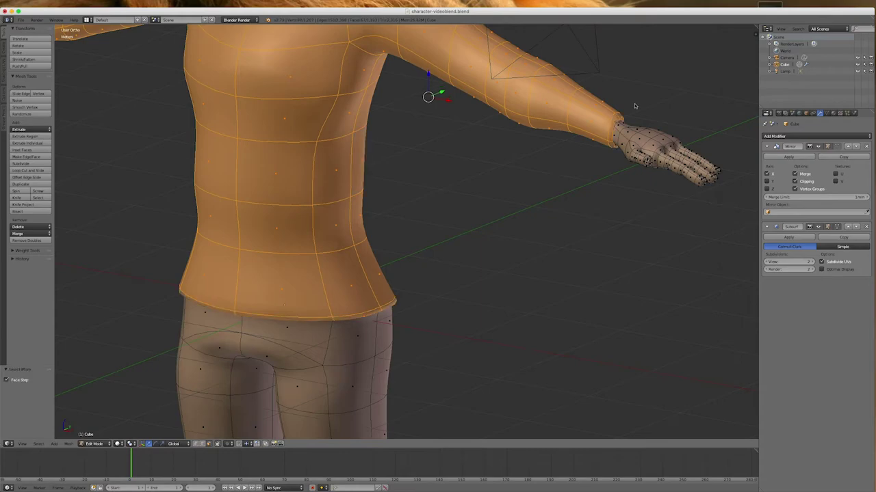
pyautogui.scroll(-5, 485, 215)
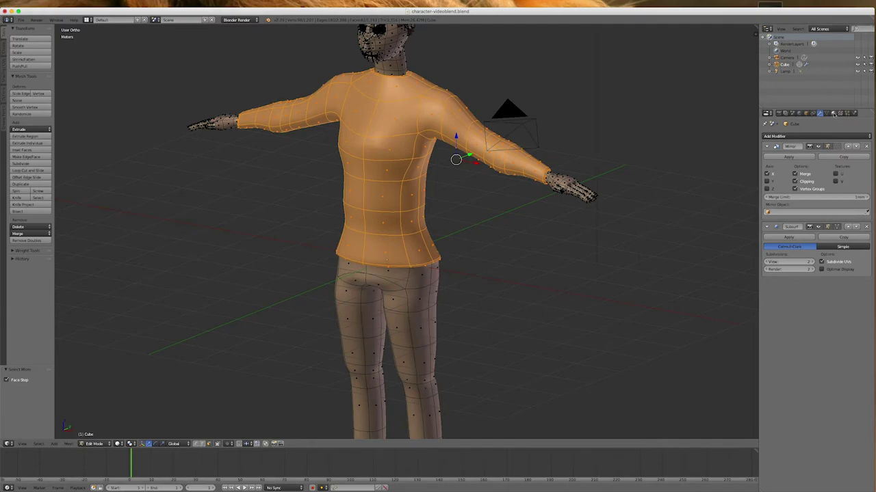
# Add a new material slot with a new material and assign it to the selected shirt faces
pyautogui.click(833, 113)
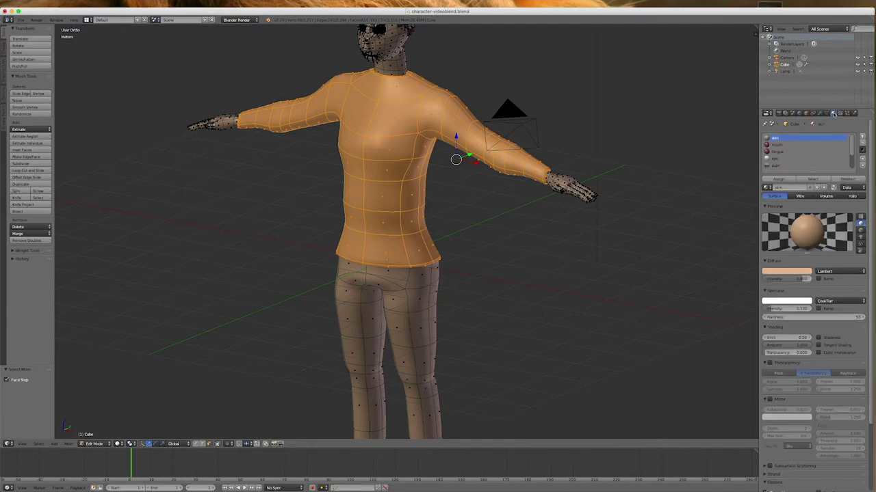
pyautogui.click(862, 137)
pyautogui.click(788, 188)
pyautogui.click(779, 179)
# Set the shirt material's diffuse colour to red and its specular intensity to 0
pyautogui.click(773, 273)
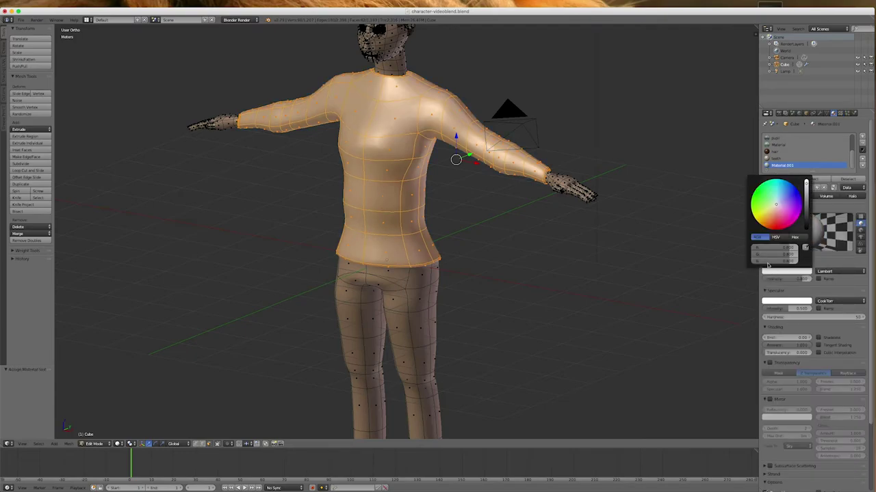
pyautogui.moveTo(780, 193)
pyautogui.mouseDown()
pyautogui.moveTo(786, 189)
pyautogui.moveTo(784, 202)
pyautogui.moveTo(771, 224)
pyautogui.moveTo(765, 219)
pyautogui.moveTo(772, 224)
pyautogui.mouseUp()
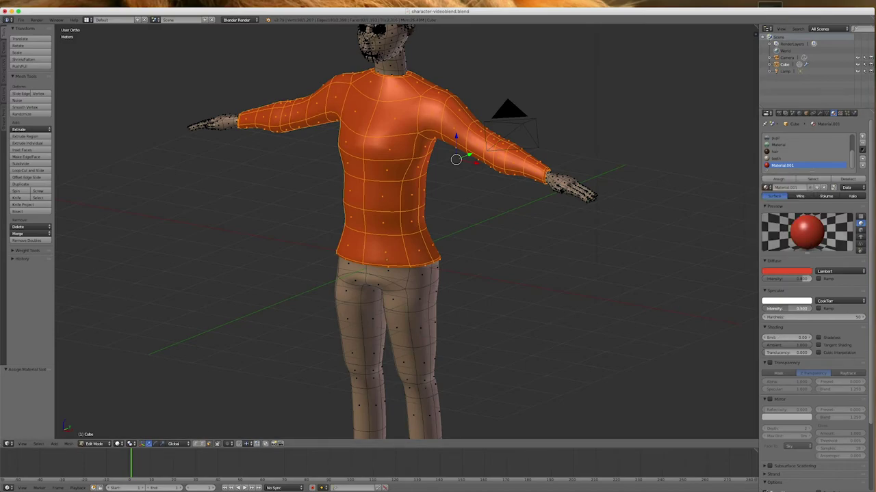
pyautogui.moveTo(788, 308); pyautogui.dragTo(763, 308)
# Select the ring of faces around the knee and grow the selection four times along the legs down to the trouser cuffs
pyautogui.scroll(-4, 452, 284)
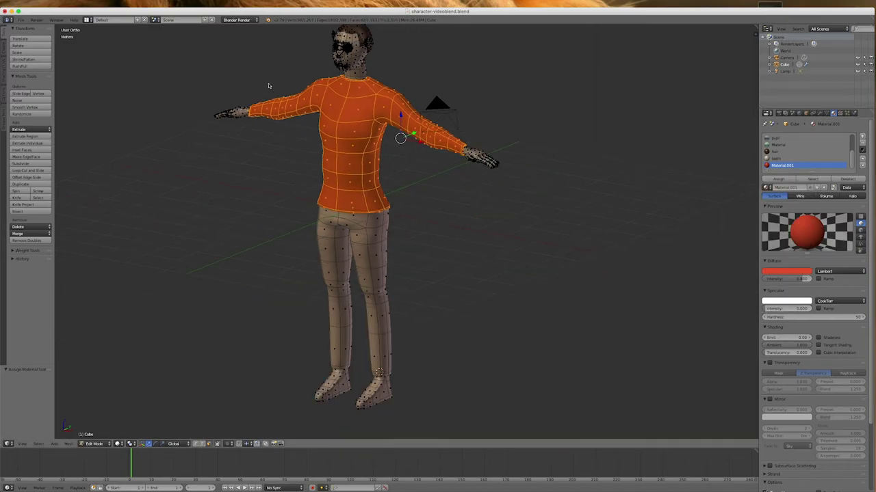
pyautogui.scroll(3, 308, 178)
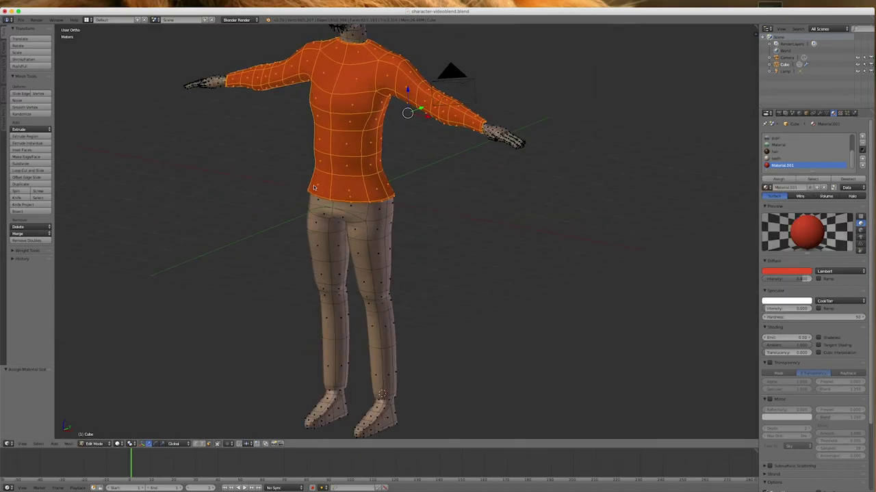
pyautogui.keyDown('alt'); pyautogui.rightClick(389, 303); pyautogui.keyUp('alt')
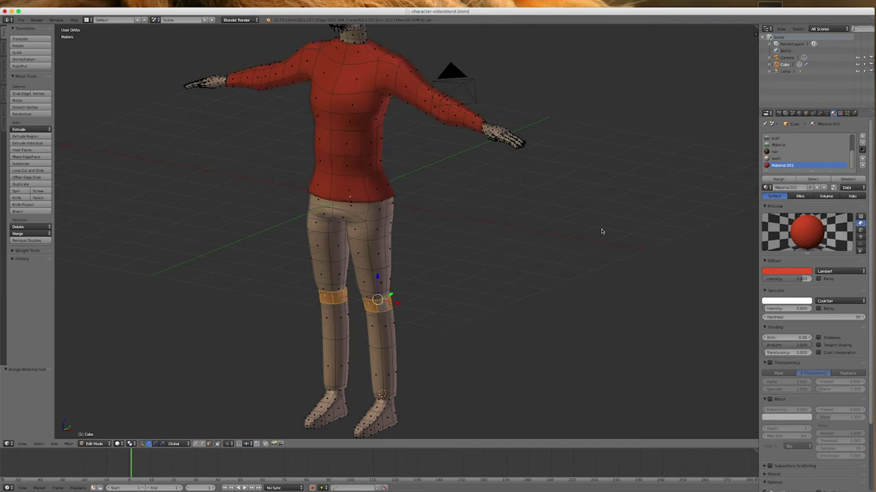
pyautogui.press('ctrl+KP_Add')
pyautogui.press('ctrl+KP_Add')
pyautogui.press('ctrl+KP_Add')
pyautogui.press('ctrl+KP_Add')
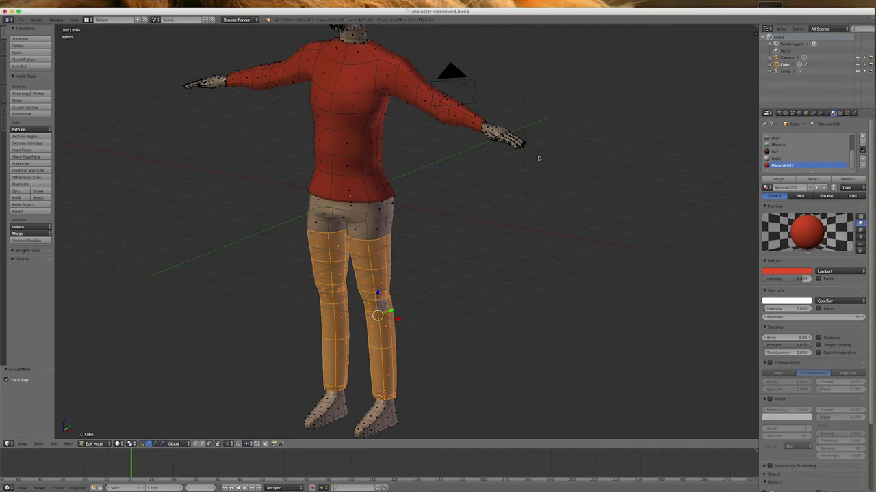
# Add the upper thigh and hip face loops up to the shirt hem to the trouser selection
pyautogui.scroll(3, 376, 231)
pyautogui.scroll(1, 376, 230)
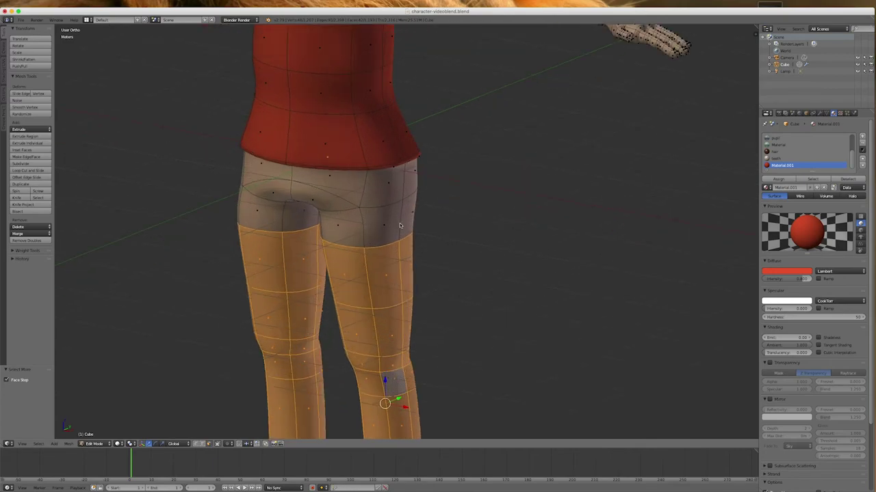
pyautogui.keyDown('alt'); pyautogui.keyDown('shift'); pyautogui.rightClick(398, 225); pyautogui.keyUp('shift'); pyautogui.keyUp('alt')
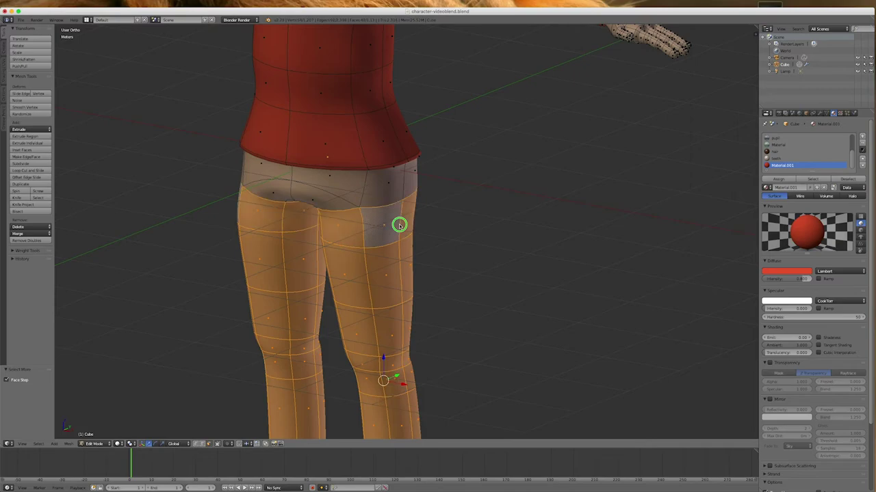
pyautogui.keyDown('alt'); pyautogui.keyDown('shift'); pyautogui.rightClick(404, 185); pyautogui.keyUp('shift'); pyautogui.keyUp('alt')
pyautogui.keyDown('alt'); pyautogui.keyDown('shift'); pyautogui.rightClick(327, 203); pyautogui.keyUp('shift'); pyautogui.keyUp('alt')
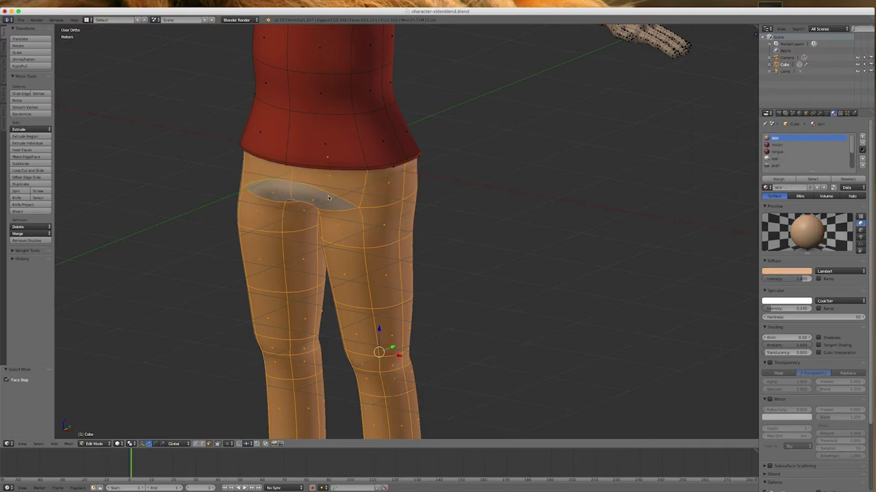
# Add the remaining crotch faces between the legs to the trouser selection from below
pyautogui.scroll(-1, 340, 186)
pyautogui.moveTo(373, 294); pyautogui.dragTo(350, 246, button='middle')
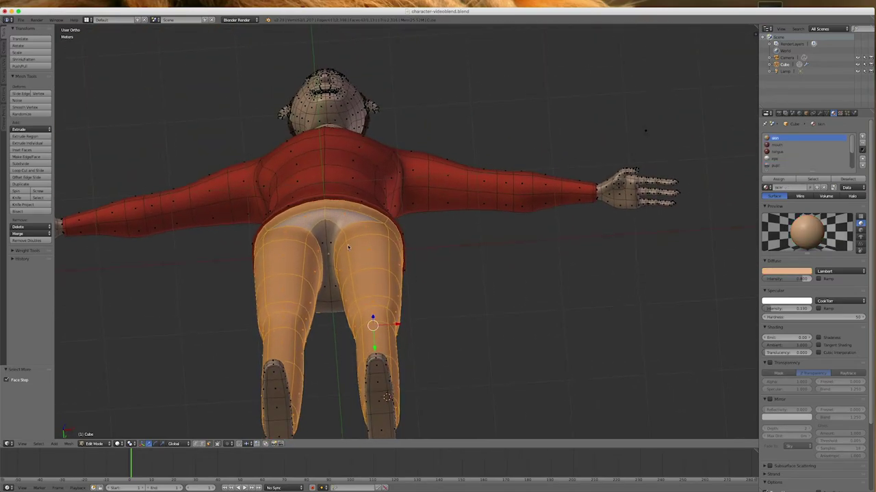
pyautogui.keyDown('shift'); pyautogui.rightClick(328, 244); pyautogui.keyUp('shift')
pyautogui.keyDown('shift'); pyautogui.rightClick(334, 298); pyautogui.keyUp('shift')
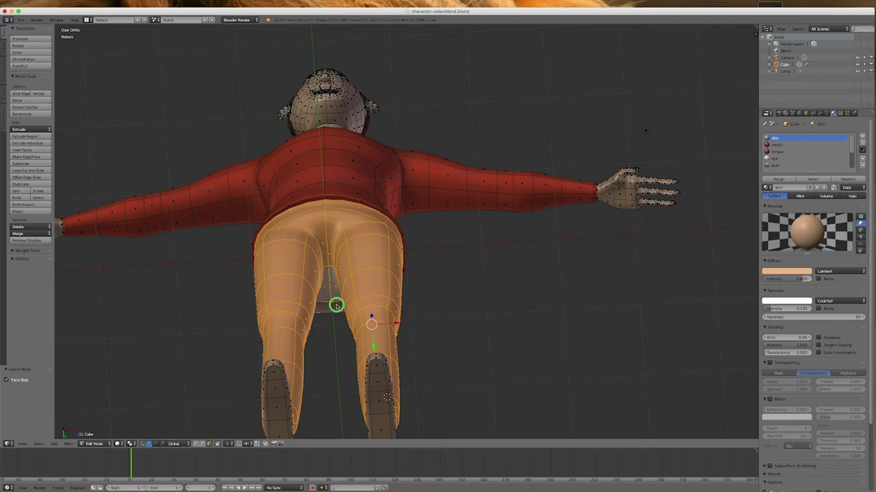
# Add a new material named "pants" in its own slot and assign it to the selected trouser faces
pyautogui.moveTo(464, 302); pyautogui.dragTo(516, 346, button='middle')
pyautogui.scroll(-3, 377, 315)
pyautogui.scroll(5, 379, 340)
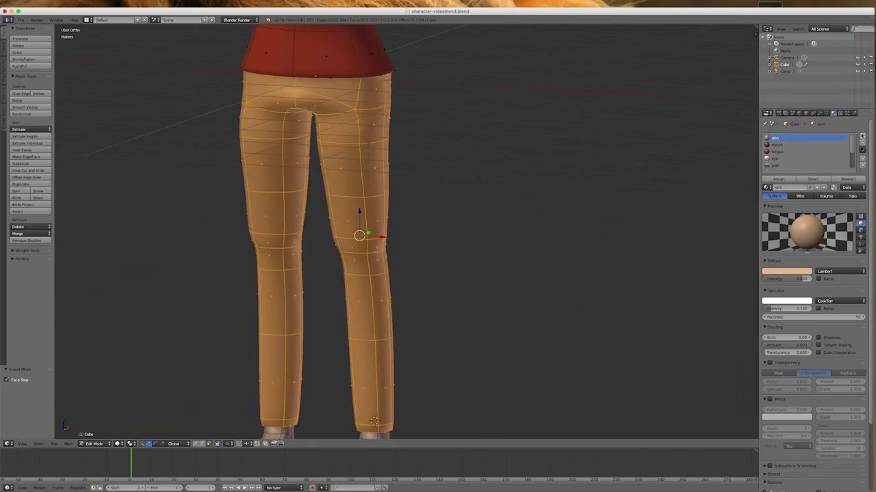
pyautogui.click(862, 136)
pyautogui.click(804, 187)
pyautogui.doubleClick(794, 188)
pyautogui.write('pants')
pyautogui.press('Return')
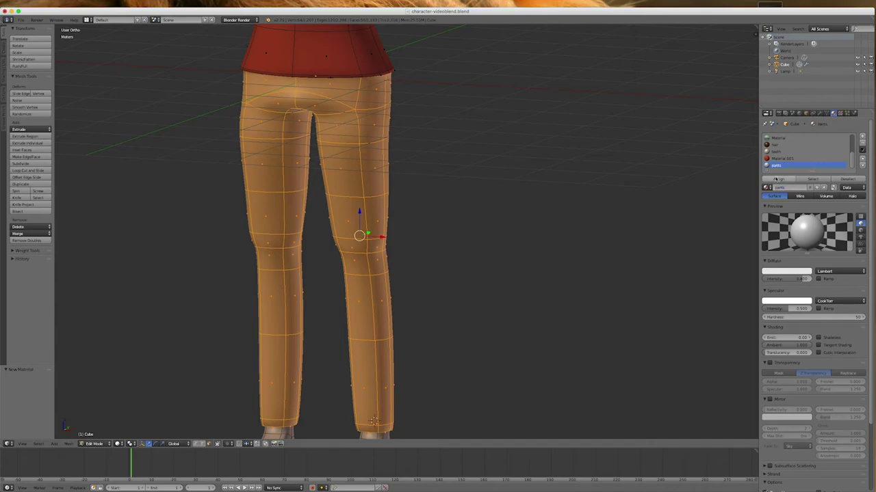
pyautogui.click(776, 179)
# Set the pants material's diffuse colour to dark blue and deselect all faces
pyautogui.click(779, 272)
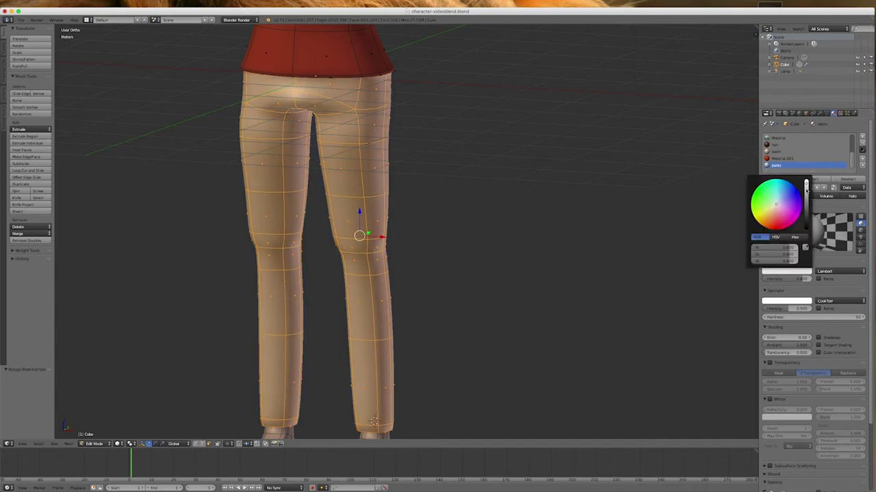
pyautogui.moveTo(806, 184)
pyautogui.mouseDown()
pyautogui.moveTo(806, 207)
pyautogui.moveTo(807, 183)
pyautogui.mouseUp()
pyautogui.click(790, 192)
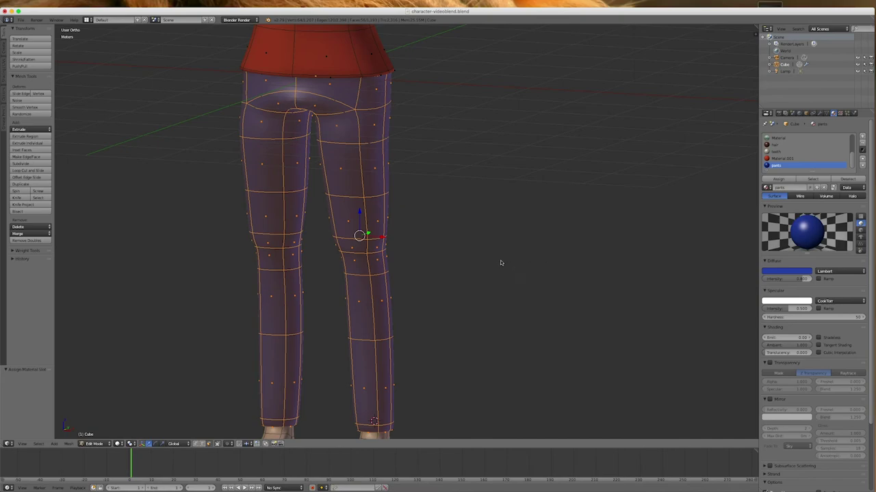
pyautogui.scroll(-4, 389, 223)
pyautogui.press('a')
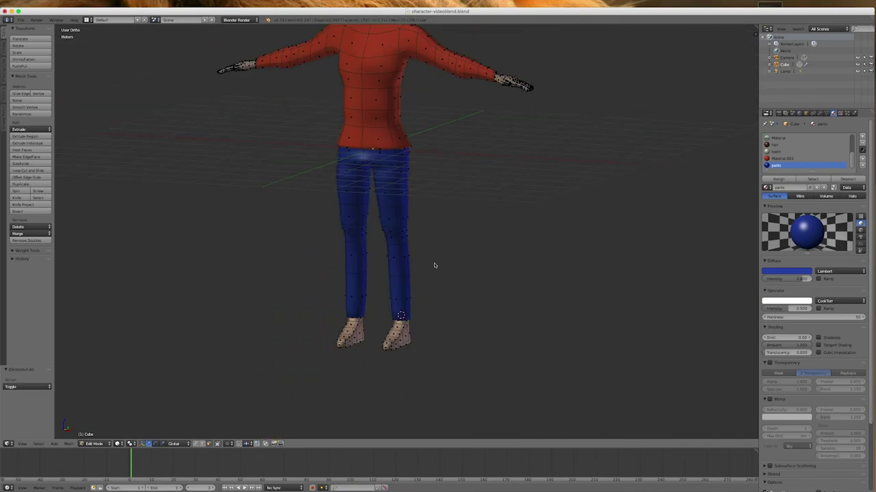
# Circle-select all the foot faces up to the ankle through the mesh in right-side wireframe view
pyautogui.scroll(-2, 427, 271)
pyautogui.scroll(3, 338, 246)
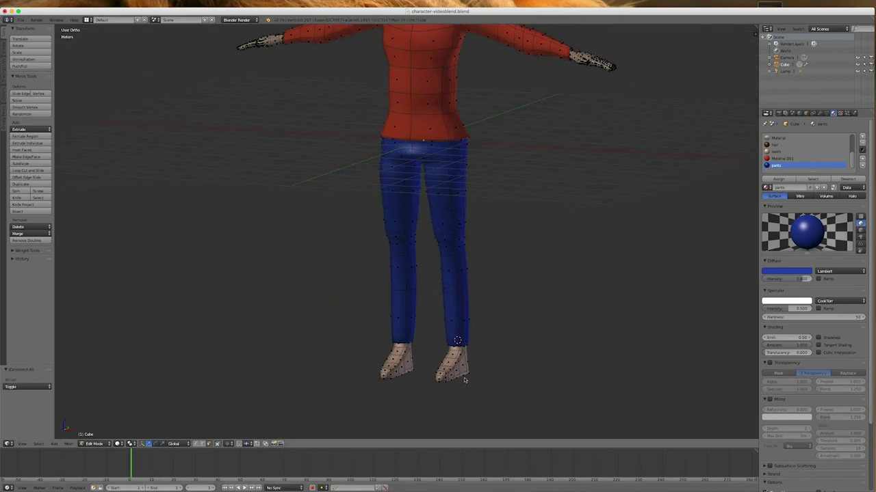
pyautogui.scroll(-2, 463, 377)
pyautogui.scroll(4, 451, 380)
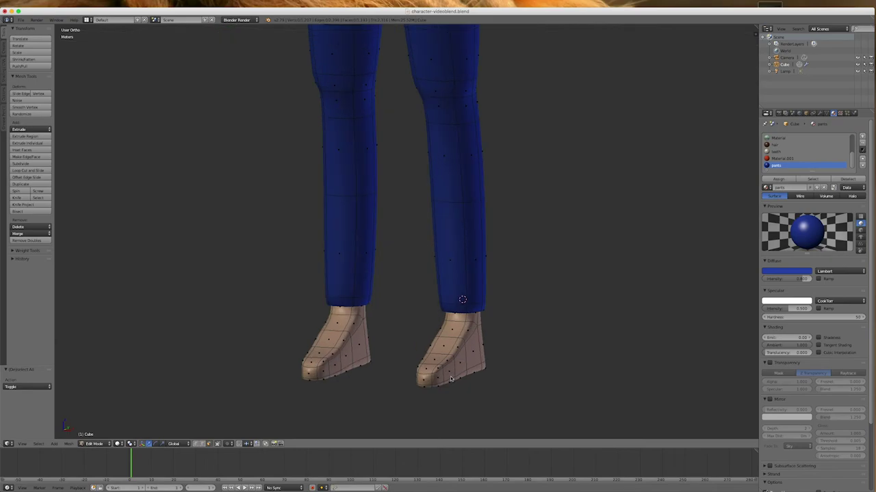
pyautogui.press('KP_3')
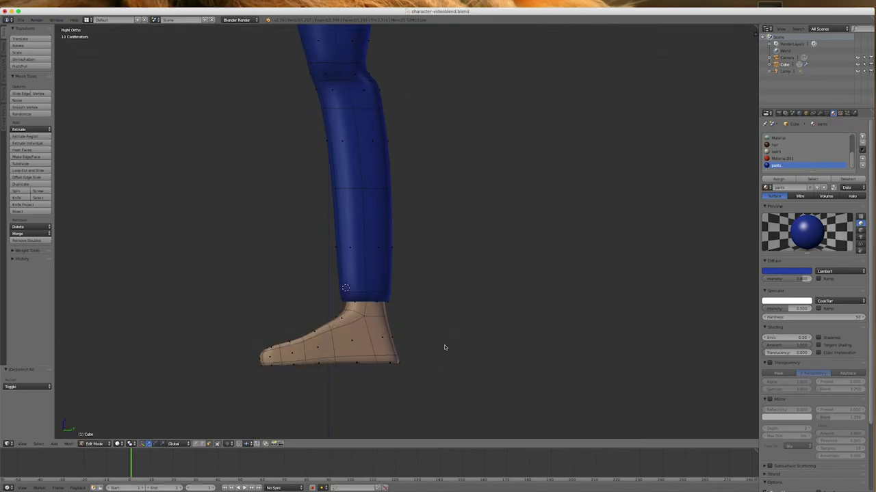
pyautogui.press('z')
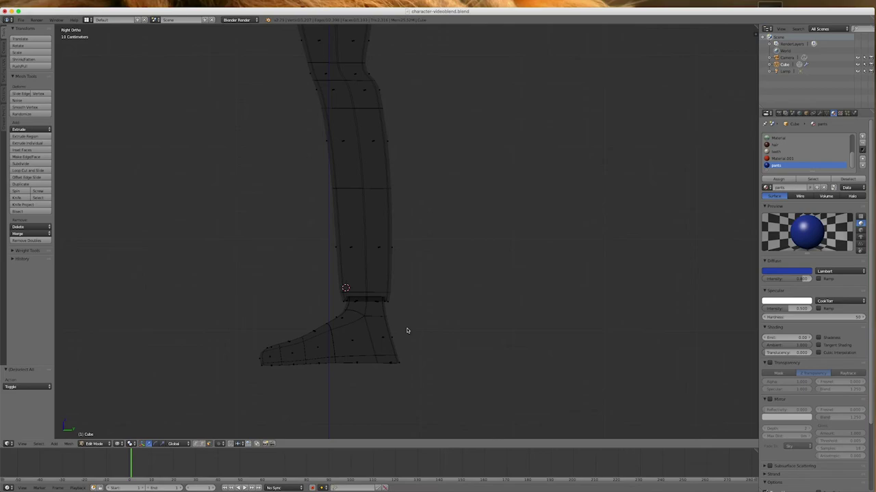
pyautogui.press('c')
pyautogui.moveTo(406, 331)
pyautogui.mouseDown()
pyautogui.moveTo(383, 336)
pyautogui.moveTo(330, 320)
pyautogui.moveTo(371, 316)
pyautogui.moveTo(362, 309)
pyautogui.moveTo(407, 321)
pyautogui.moveTo(199, 365)
pyautogui.moveTo(385, 372)
pyautogui.moveTo(229, 365)
pyautogui.moveTo(366, 339)
pyautogui.mouseUp()
pyautogui.rightClick(371, 307)
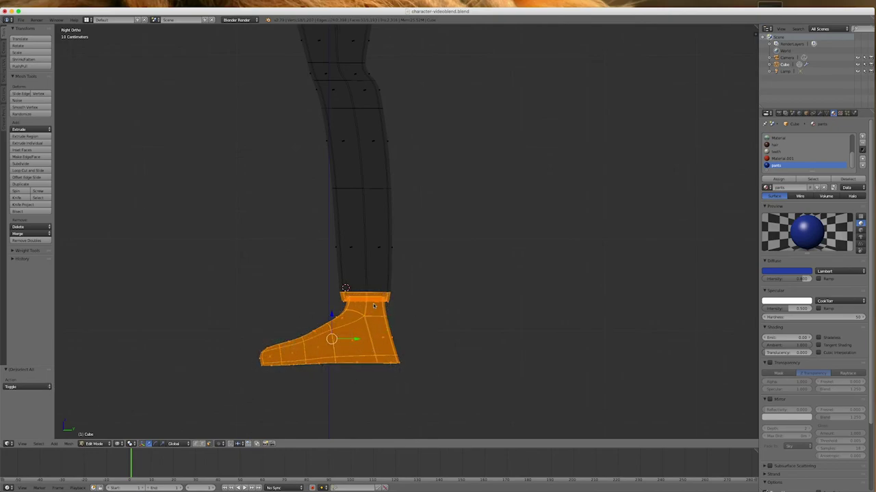
# Remove the trouser cuff faces from the foot selection and return the view to solid shading
pyautogui.scroll(6, 348, 315)
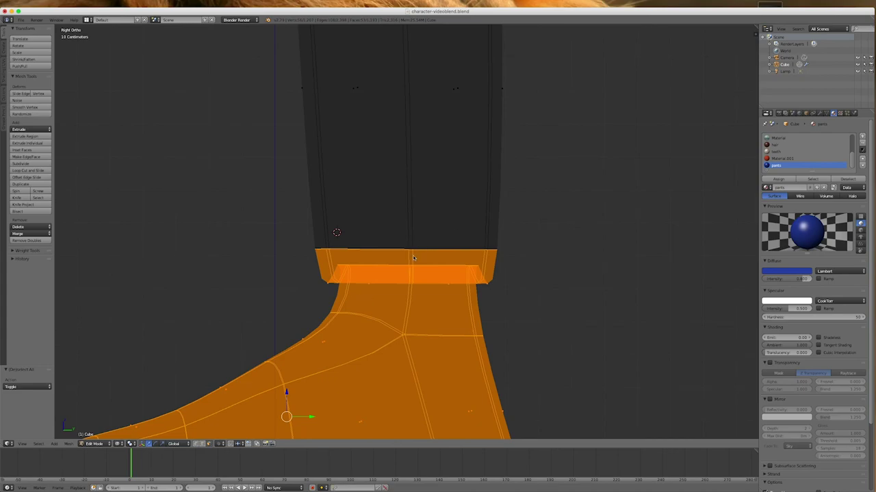
pyautogui.keyDown('alt'); pyautogui.keyDown('shift'); pyautogui.rightClick(414, 258); pyautogui.keyUp('shift'); pyautogui.keyUp('alt')
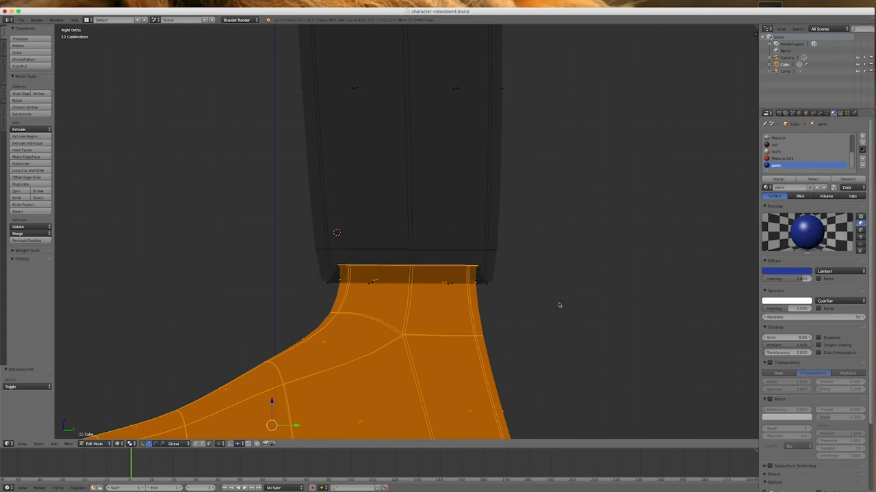
pyautogui.scroll(-5, 506, 281)
pyautogui.moveTo(566, 327); pyautogui.dragTo(596, 337, button='middle')
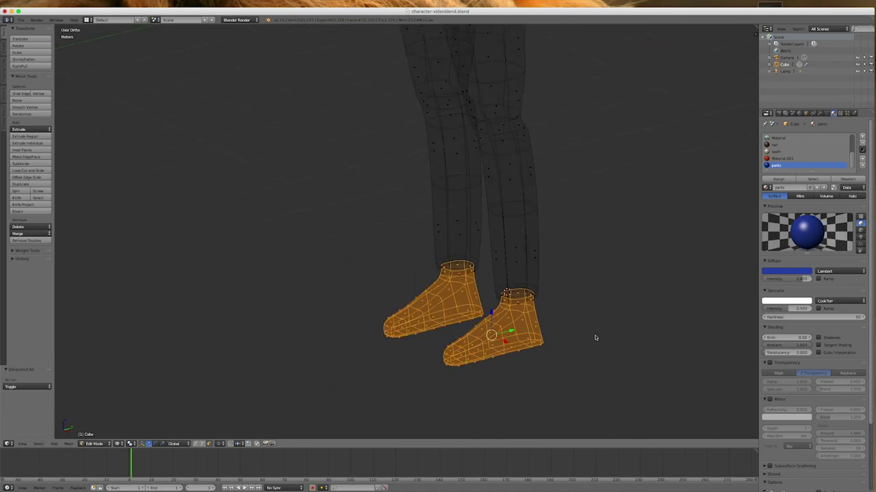
pyautogui.press('z')
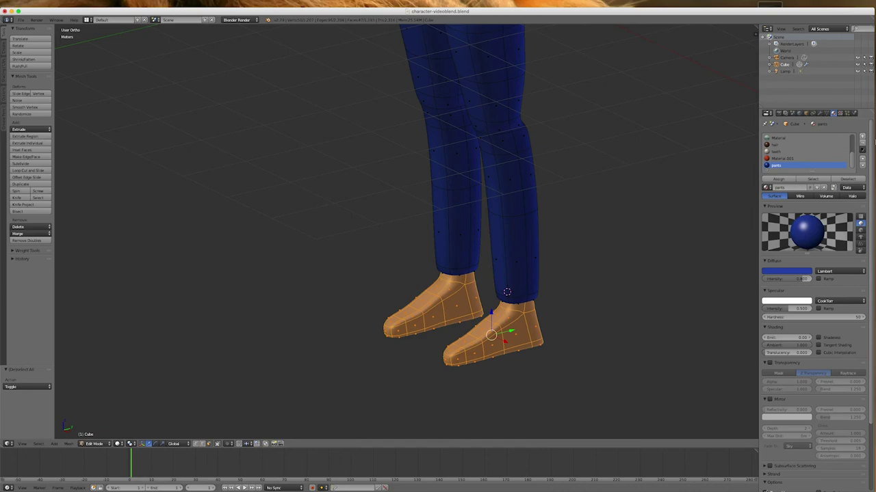
# Add a new material named "shoes" in its own slot and assign it to the selected foot faces
pyautogui.click(862, 137)
pyautogui.click(797, 188)
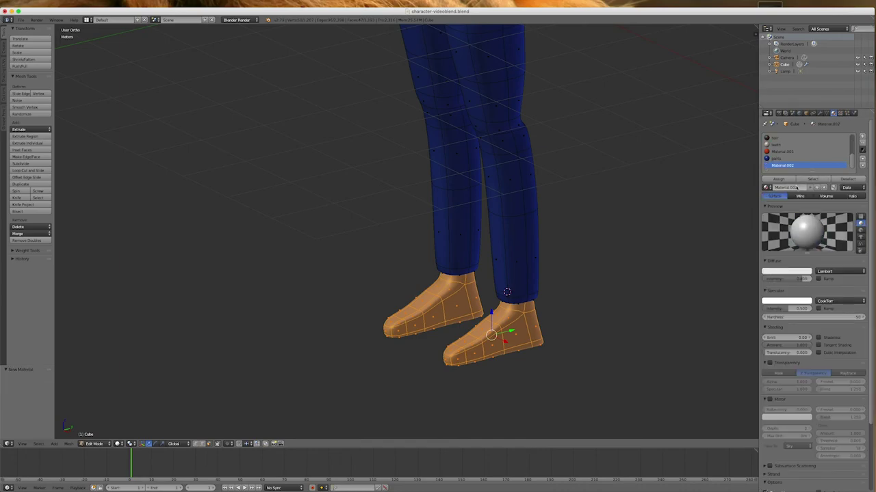
pyautogui.click(780, 178)
pyautogui.click(784, 188)
pyautogui.write('f')
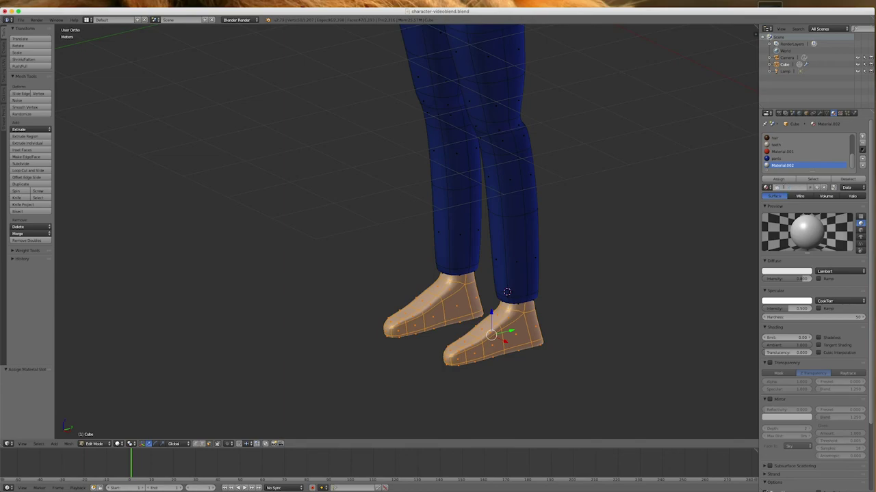
# Set the shoes material's diffuse colour to black, its specular intensity to about 0.71 and its hardness to about 162
pyautogui.click(776, 272)
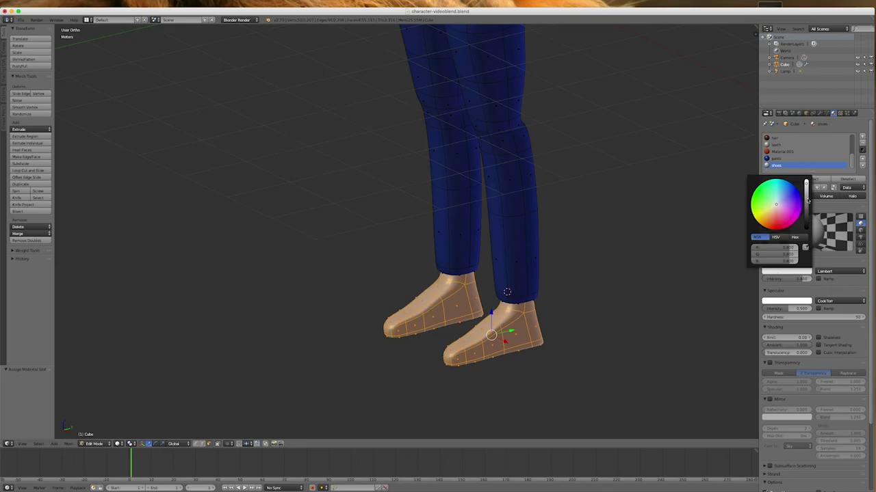
pyautogui.moveTo(806, 183); pyautogui.dragTo(806, 232)
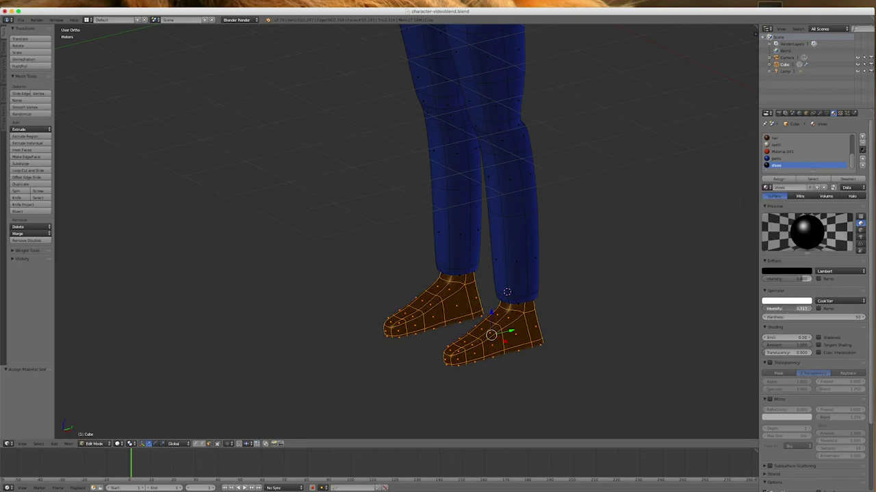
pyautogui.moveTo(781, 316); pyautogui.dragTo(794, 316)
# Return the character mesh to Object Mode and save the blend file
pyautogui.scroll(-8, 402, 267)
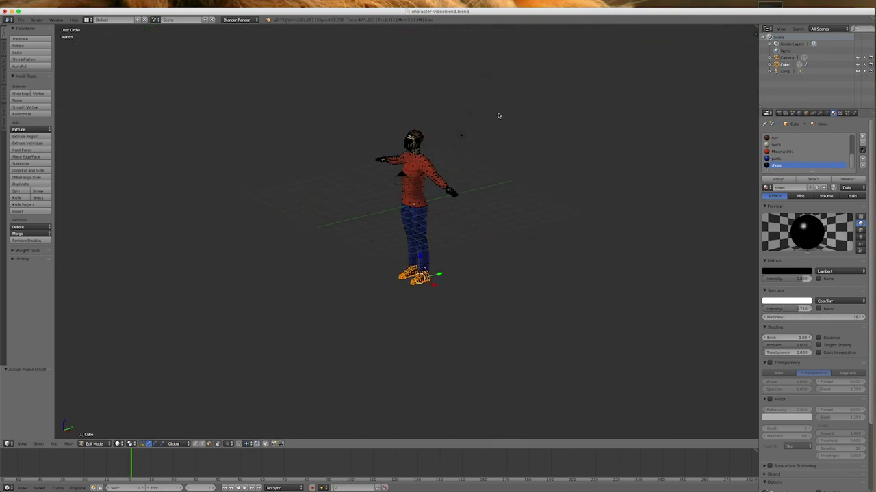
pyautogui.scroll(4, 499, 116)
pyautogui.scroll(-2, 498, 116)
pyautogui.press('Tab')
pyautogui.click(20, 20)
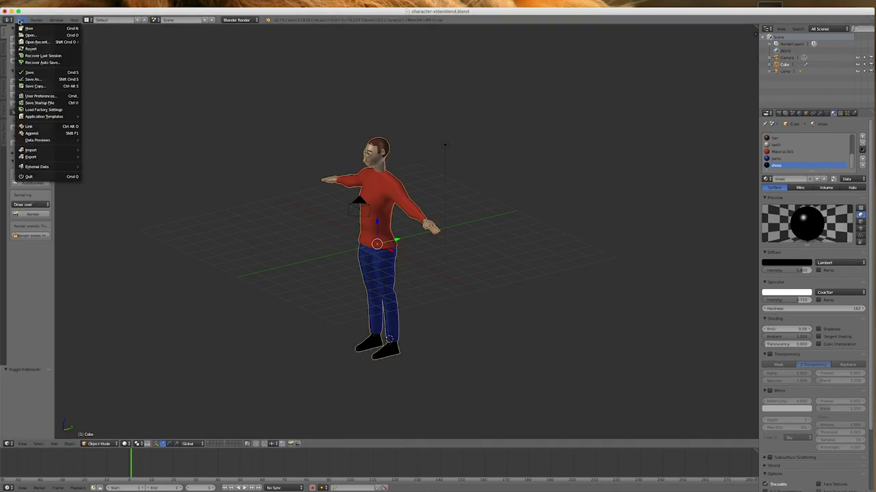
pyautogui.click(33, 73)
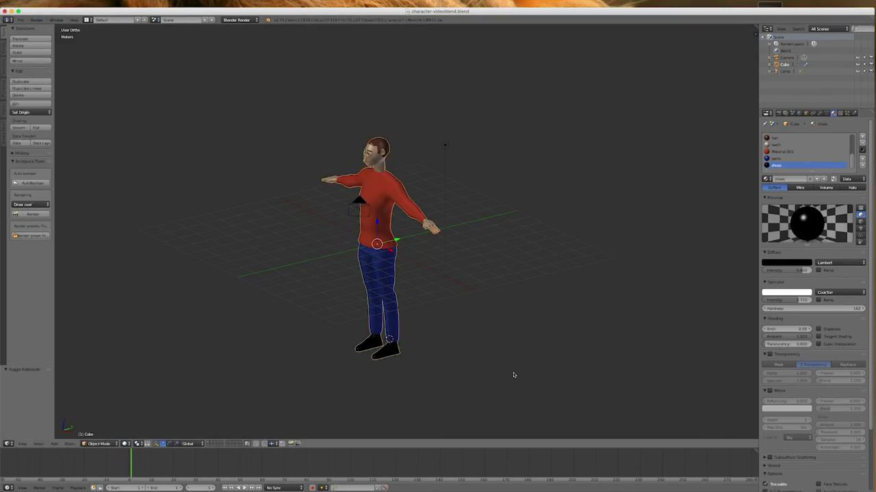
# Inspect the fully clothed character up close and from the front, and save the blend file again
pyautogui.scroll(-3, 356, 266)
pyautogui.scroll(5, 356, 267)
pyautogui.moveTo(387, 277); pyautogui.dragTo(388, 254, button='middle')
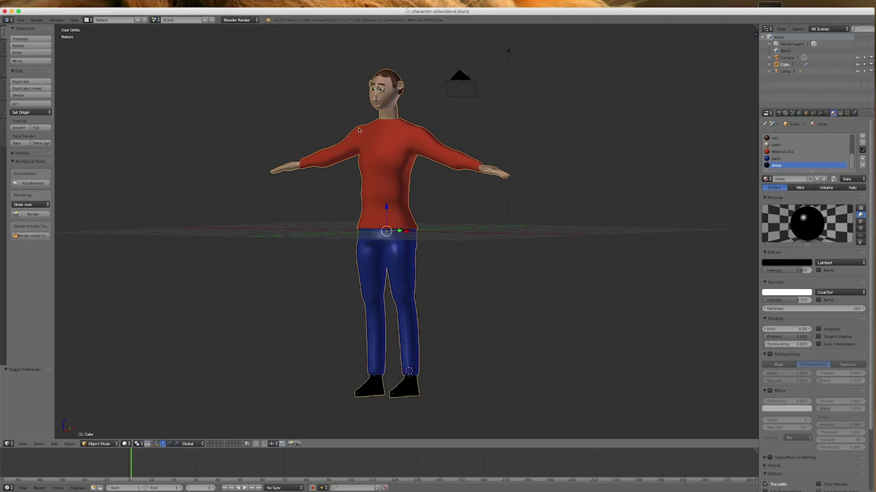
pyautogui.scroll(-3, 371, 93)
pyautogui.scroll(11, 378, 83)
pyautogui.scroll(-7, 382, 80)
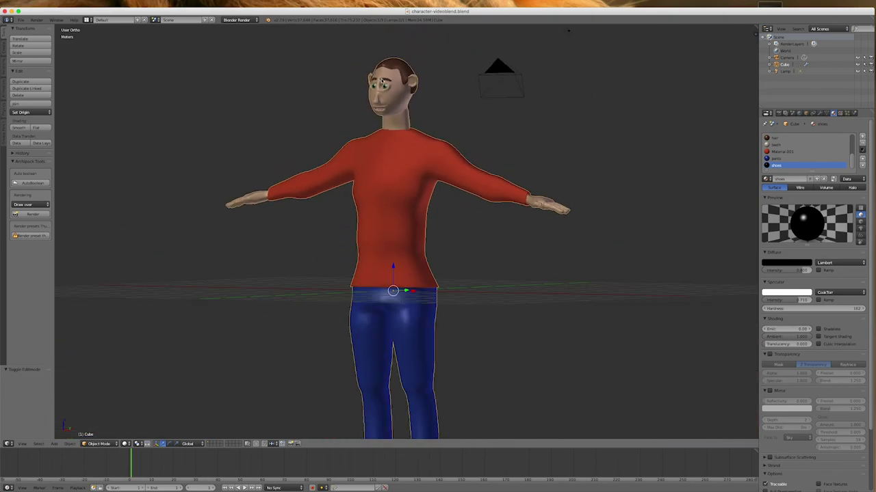
pyautogui.scroll(3, 482, 219)
pyautogui.moveTo(549, 223)
pyautogui.mouseDown(button='middle')
pyautogui.moveTo(561, 225)
pyautogui.moveTo(543, 223)
pyautogui.mouseUp(button='middle')
pyautogui.click(22, 24)
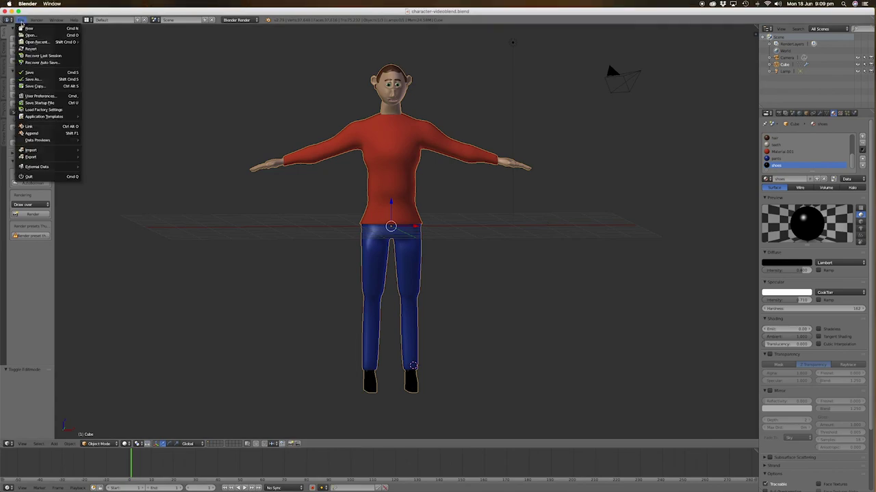
pyautogui.click(39, 75)
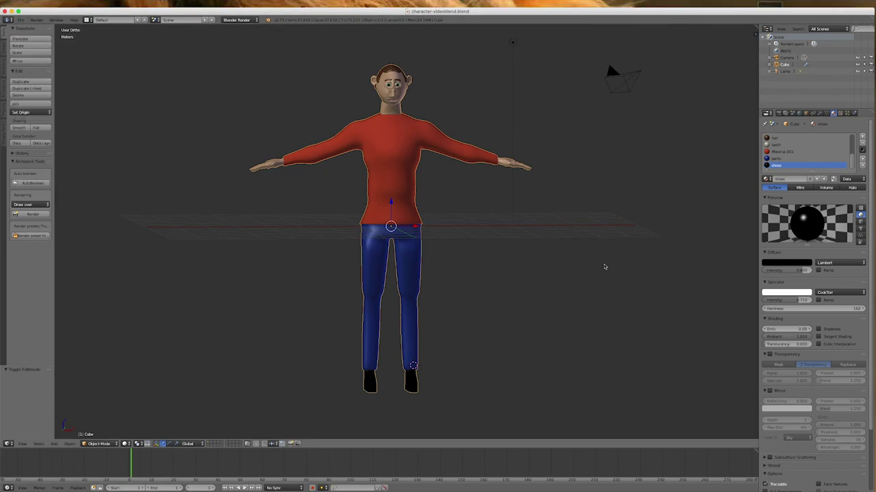